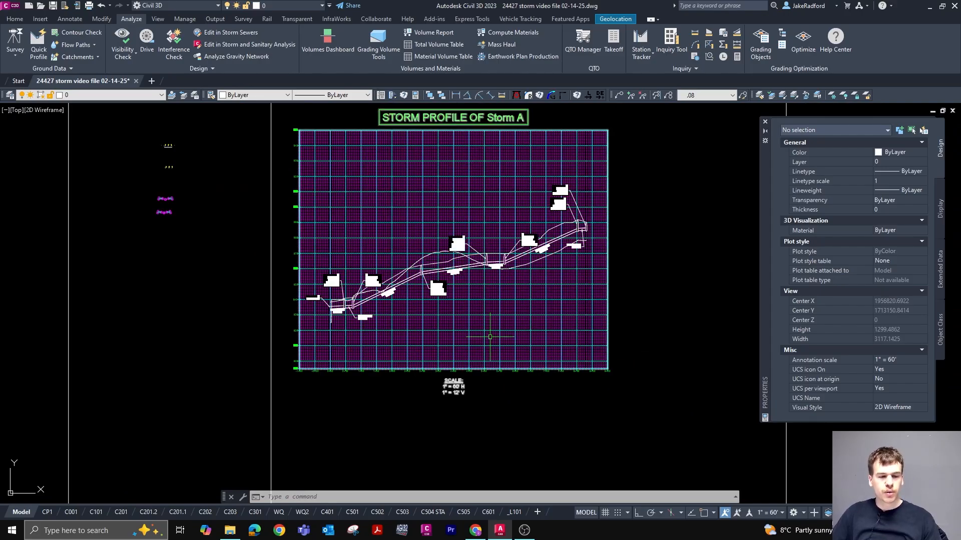
Examine the Storm A profile view, including its ground lines, pipes and structure labels
scroll(419, 297, "up", 4)
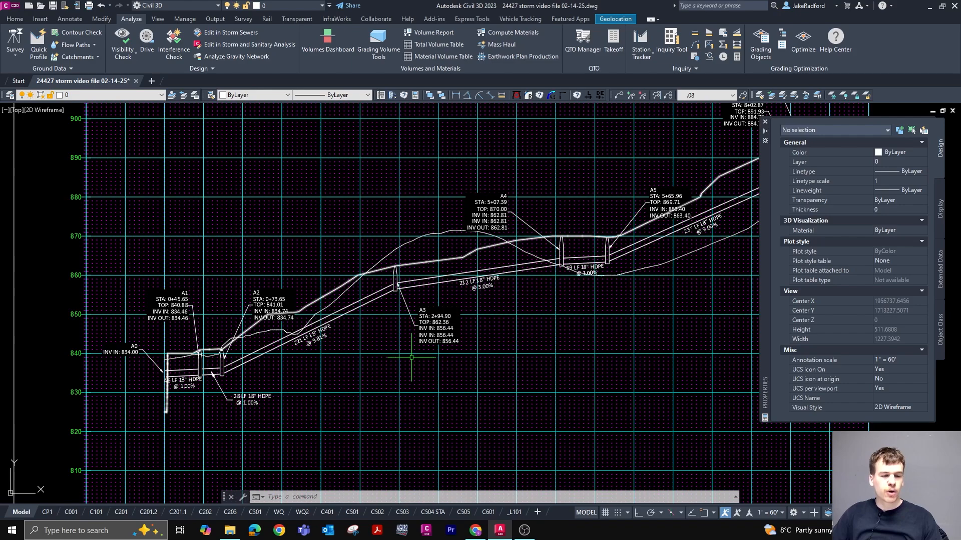
scroll(297, 387, "up", 2)
scroll(267, 359, "down", 2)
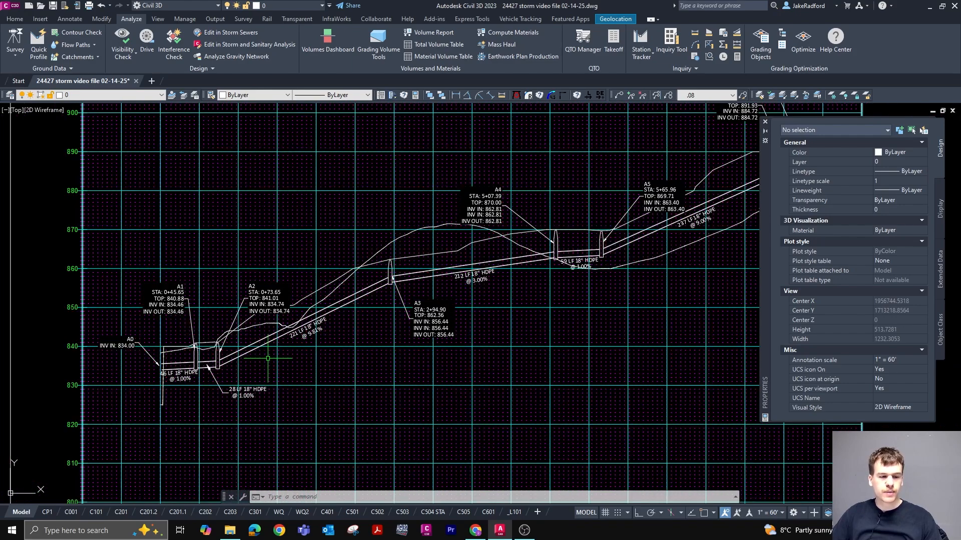
scroll(267, 359, "up", 2)
key("Escape")
key("Escape")
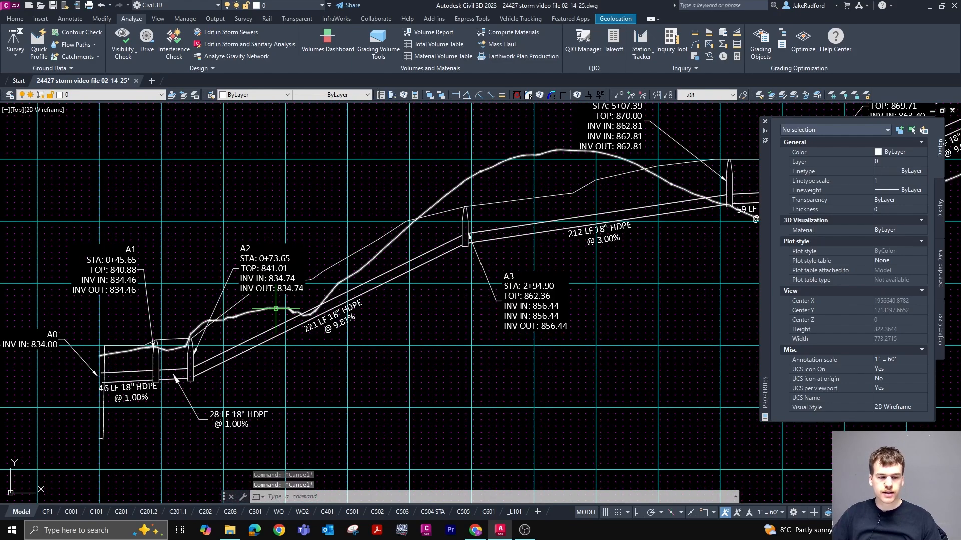
key("Escape")
scroll(323, 300, "down", 4)
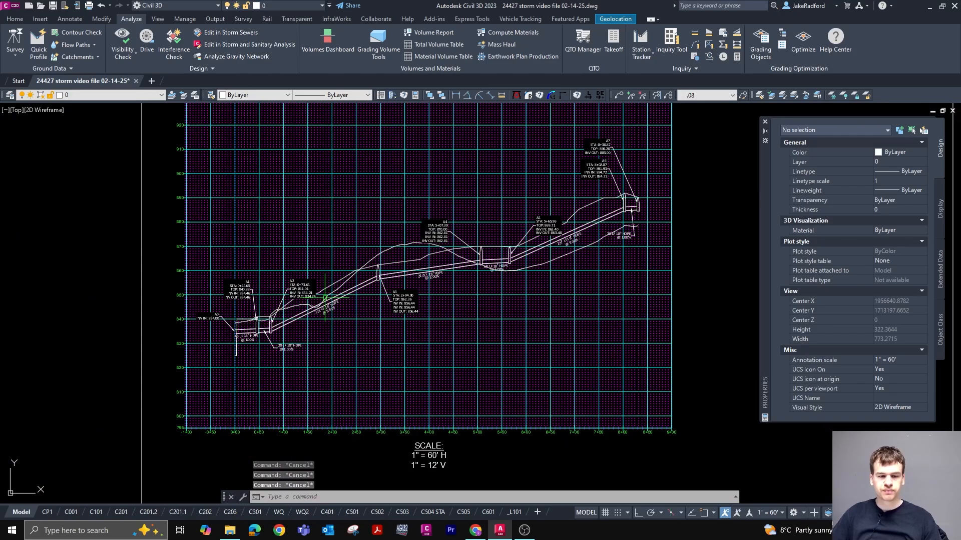
scroll(323, 299, "down", 5)
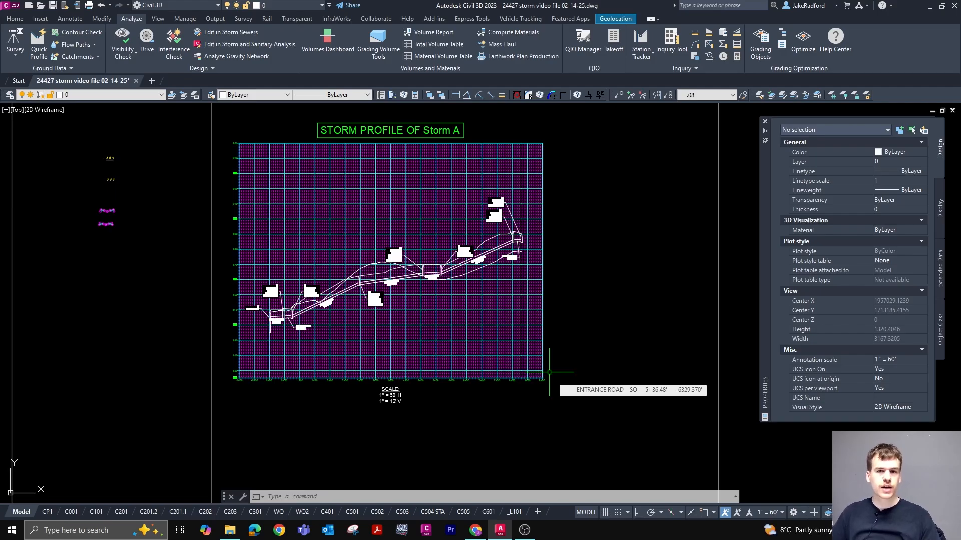
scroll(425, 292, "up", 5)
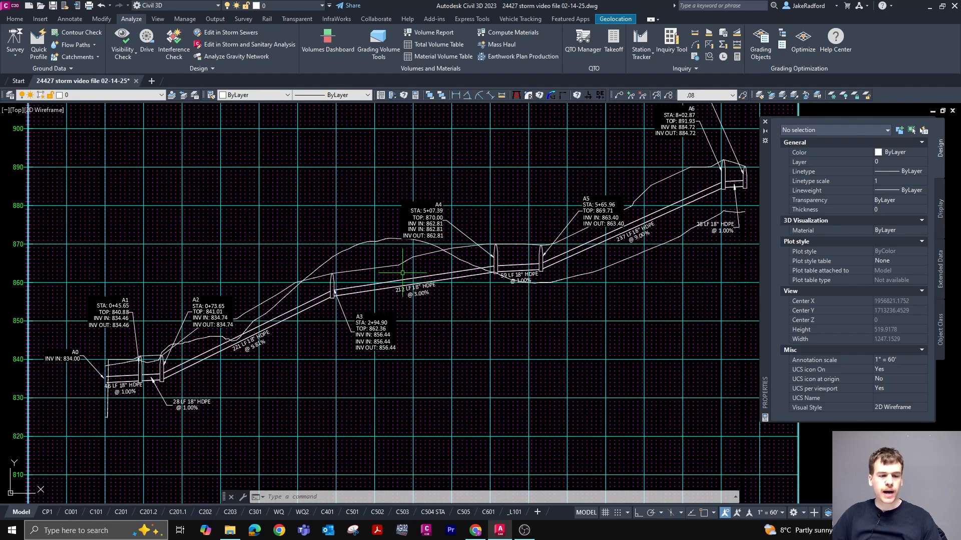
scroll(425, 292, "down", 3)
scroll(425, 292, "up", 4)
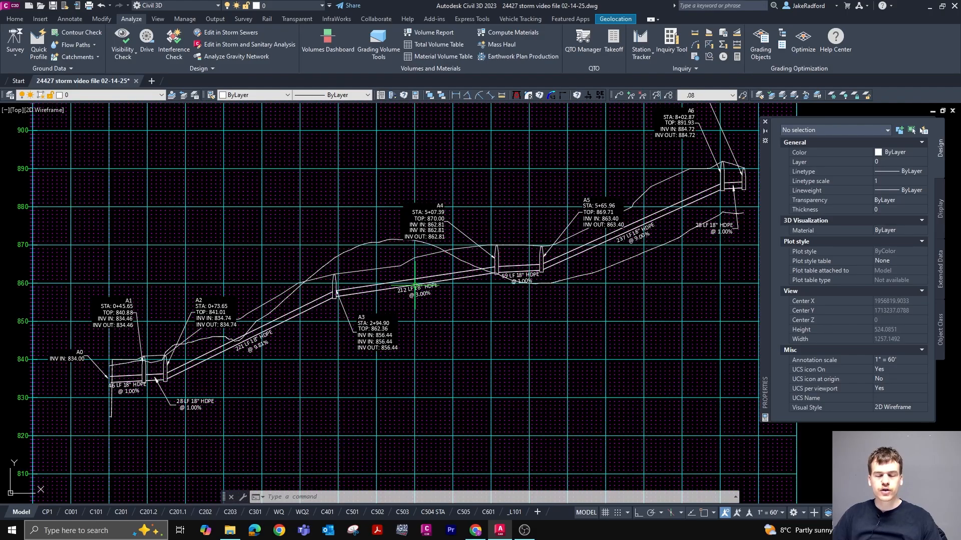
scroll(481, 266, "down", 2)
scroll(483, 269, "up", 3)
scroll(450, 255, "down", 3)
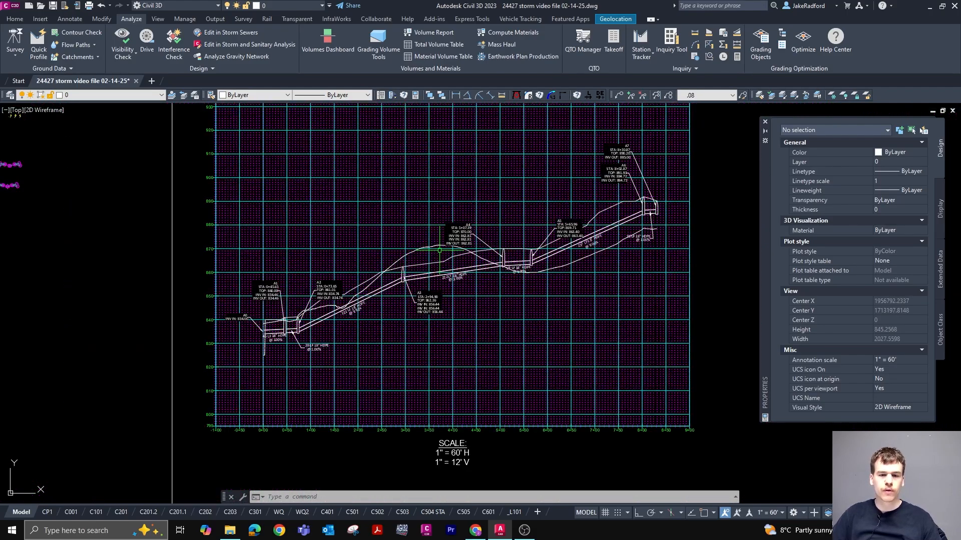
Move the A5 structure label higher, clear of the ground and pipe lines in the Storm A profile
left_click(558, 228)
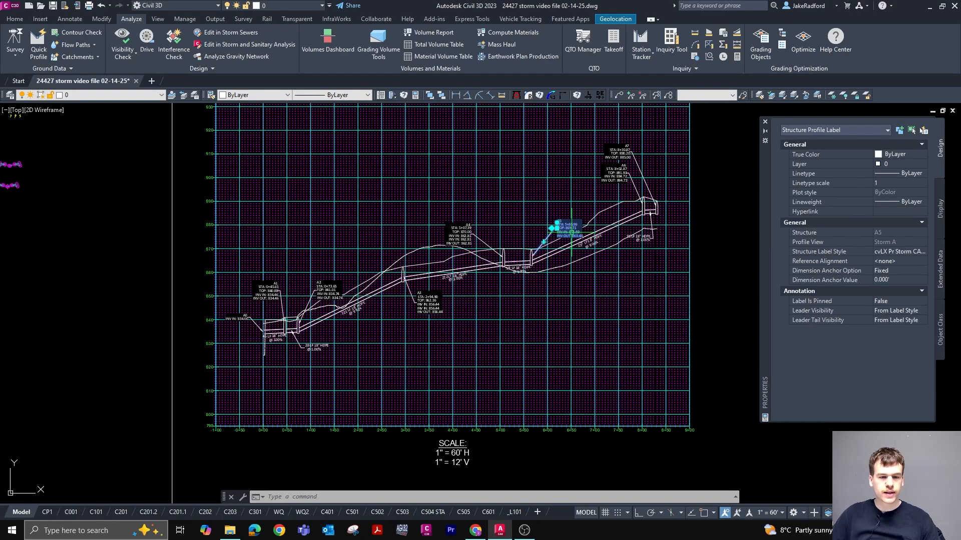
left_click(556, 229)
key("Escape")
key("Escape")
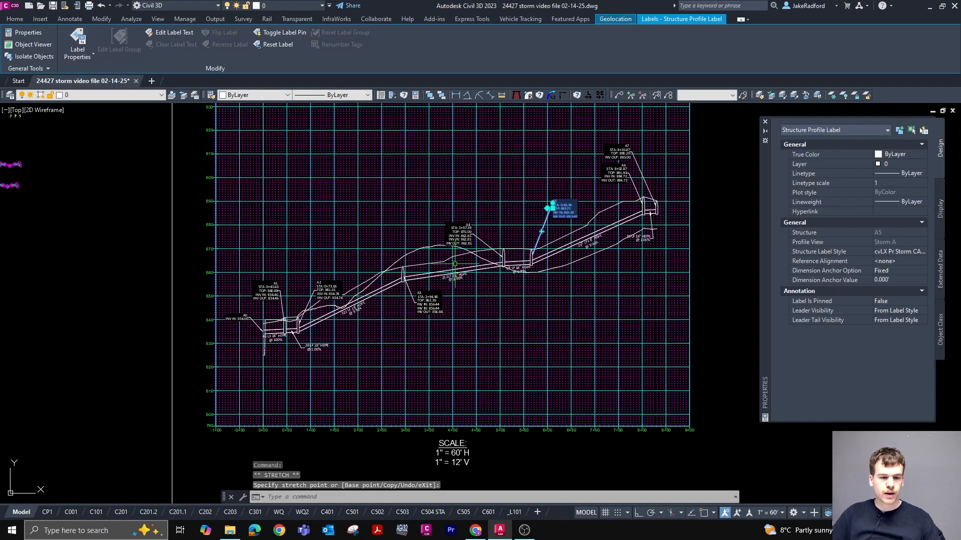
Set the linetype of the existing ground profile, Surface (13), to DASHED2
scroll(425, 267, "up", 4)
left_click(407, 214)
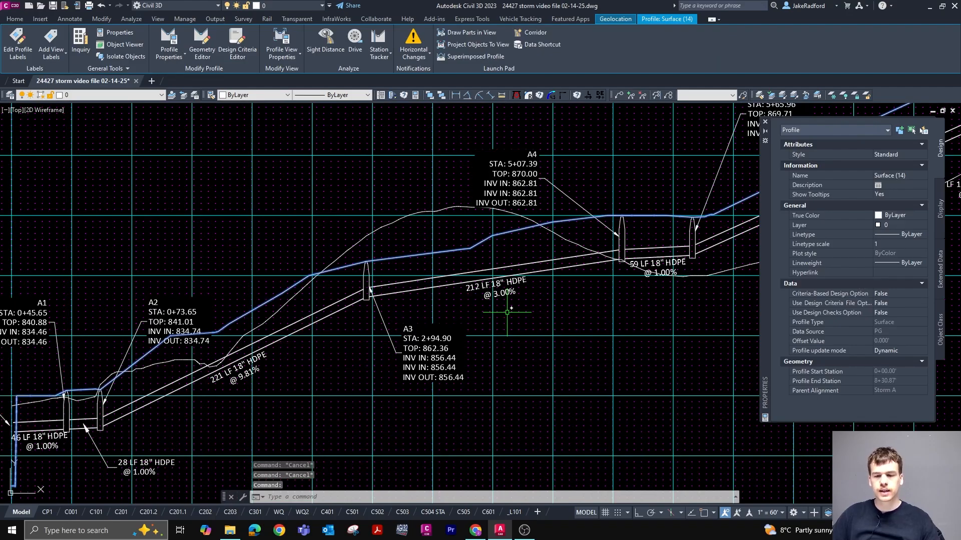
key("Escape")
left_click(415, 214)
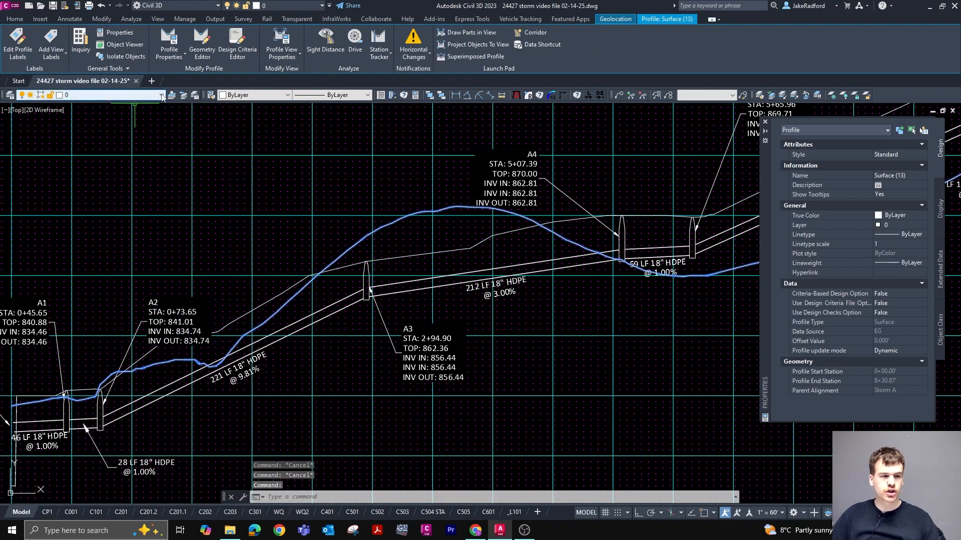
left_click(321, 95)
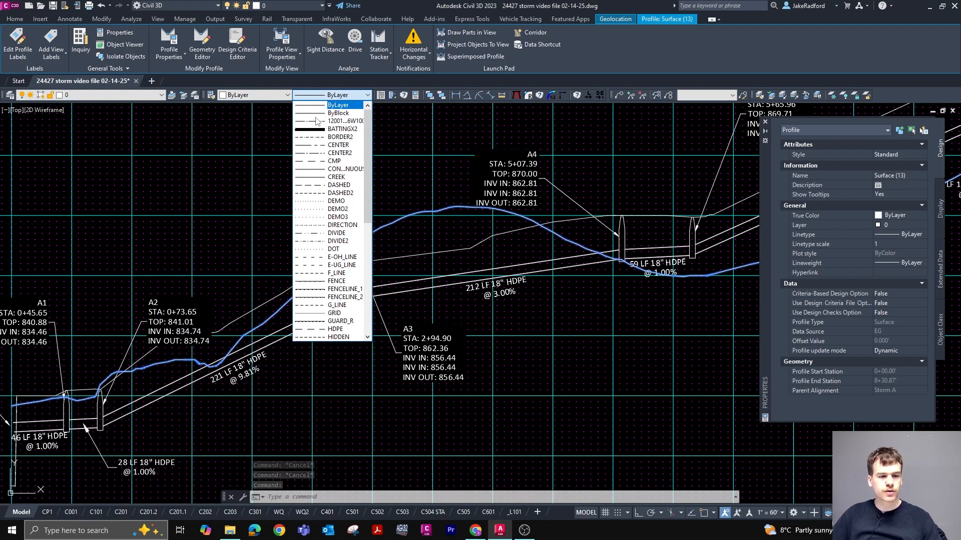
key("Escape")
key("Escape")
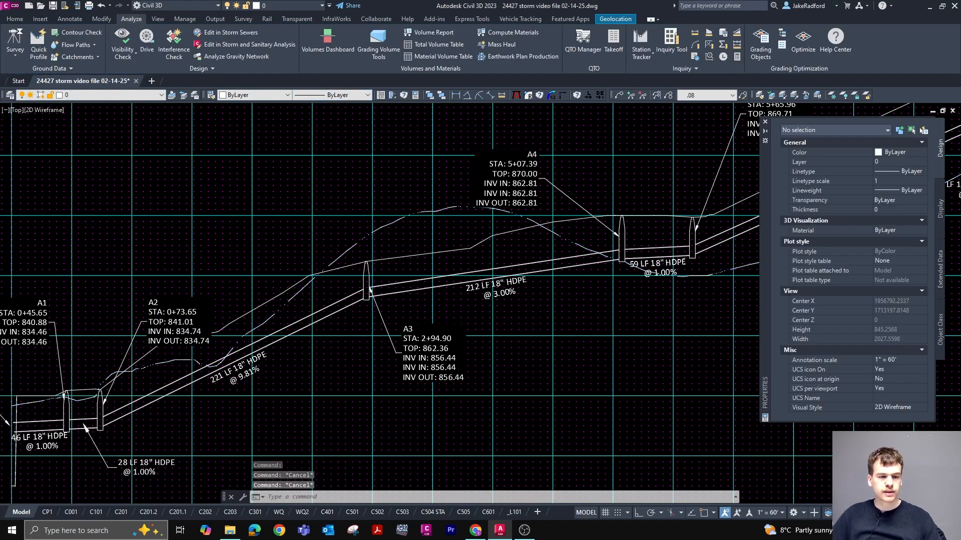
scroll(395, 221, "down", 2)
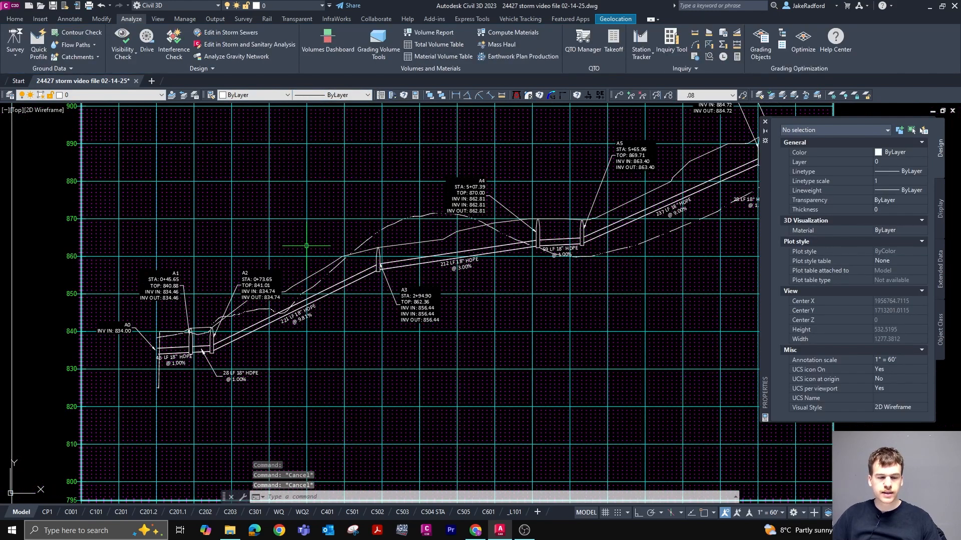
Try assigning the existing ground profile to layer VG-TOPO-MINR-2, and undo the layer change
scroll(345, 261, "up", 2)
left_click(345, 262)
left_click(337, 97)
left_click(337, 97)
left_click(161, 95)
left_click_drag(160, 128, 161, 290)
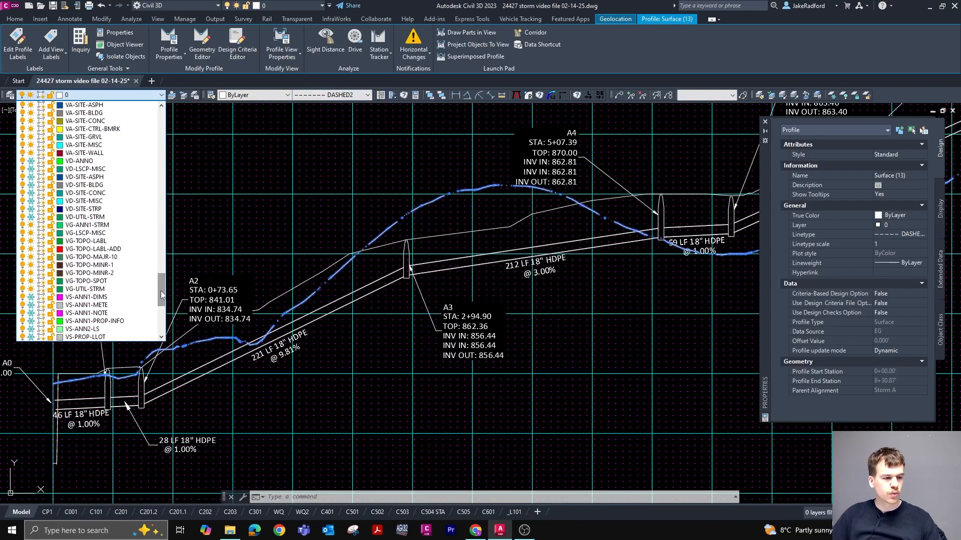
left_click(145, 273)
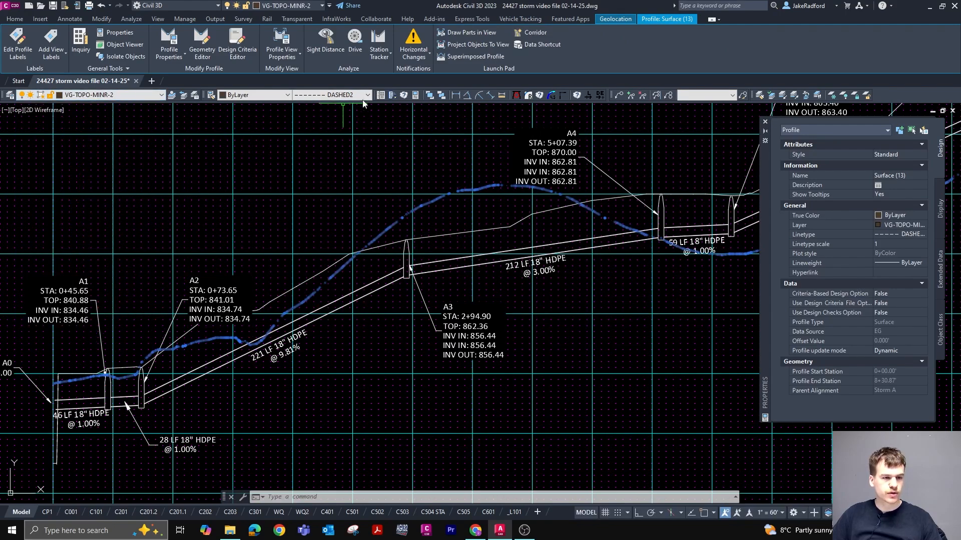
key("ctrl+z")
key("Escape")
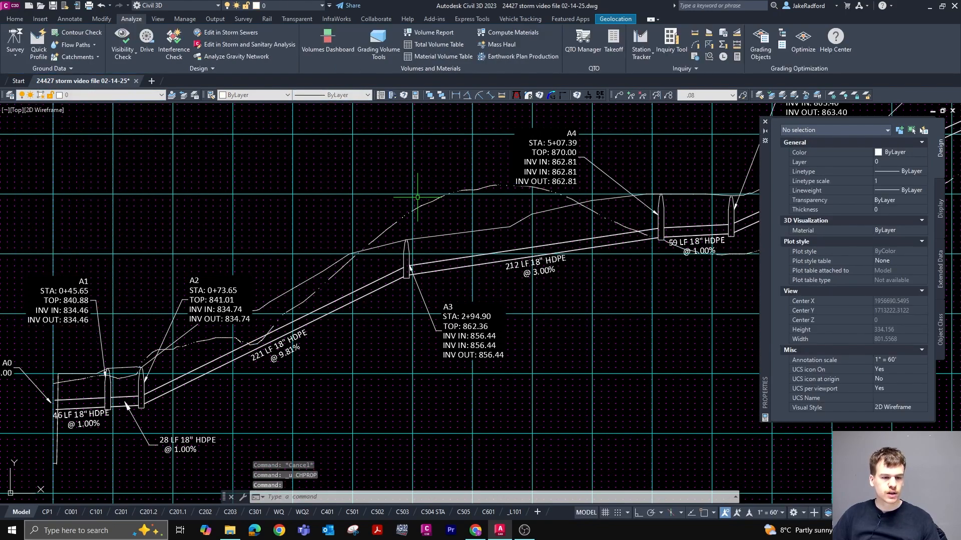
key("Escape")
left_click(501, 227)
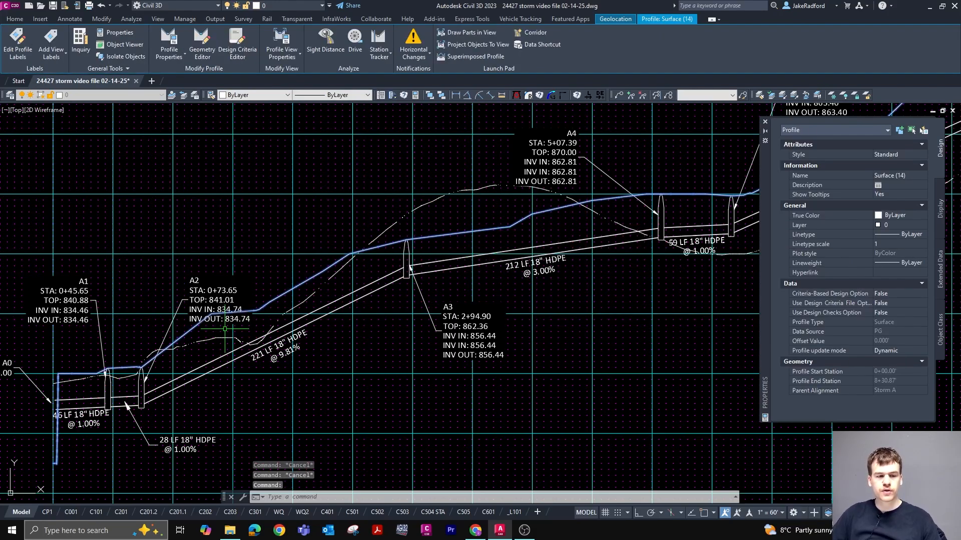
key("Escape")
scroll(368, 198, "down", 2)
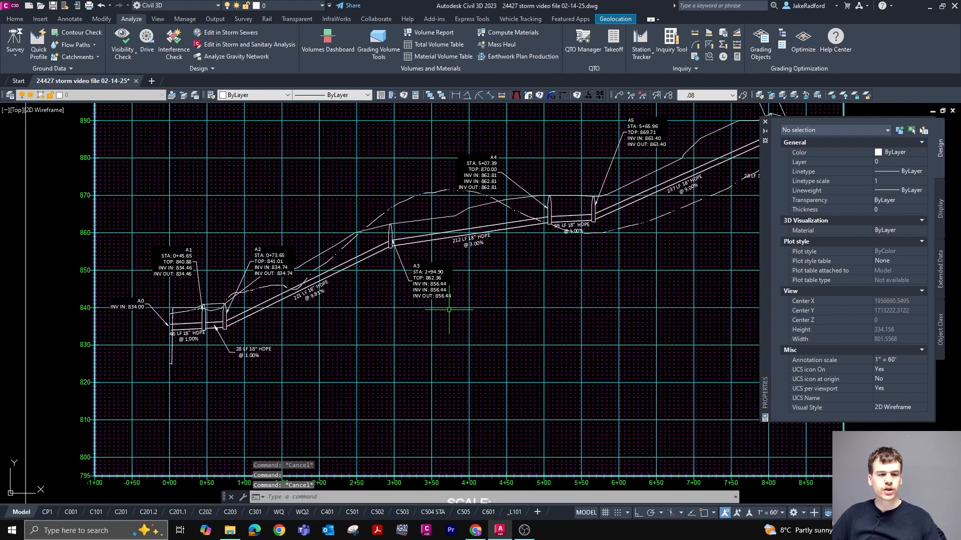
Add the multiline text PROPOSED GRADE above structure A3 and widen its text box to fit on one line
scroll(418, 214, "up", 4)
scroll(310, 182, "up", 2)
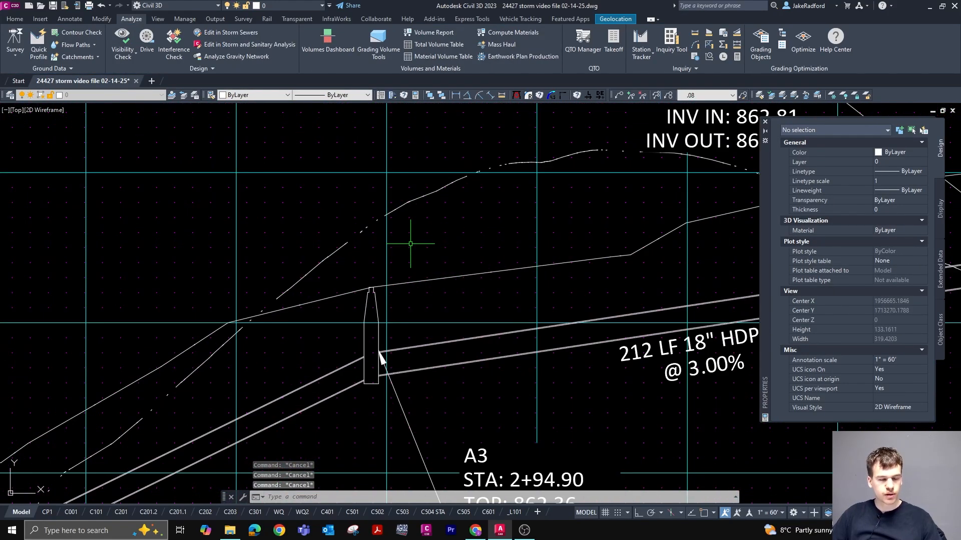
type("mt")
key("Return")
left_click(299, 221)
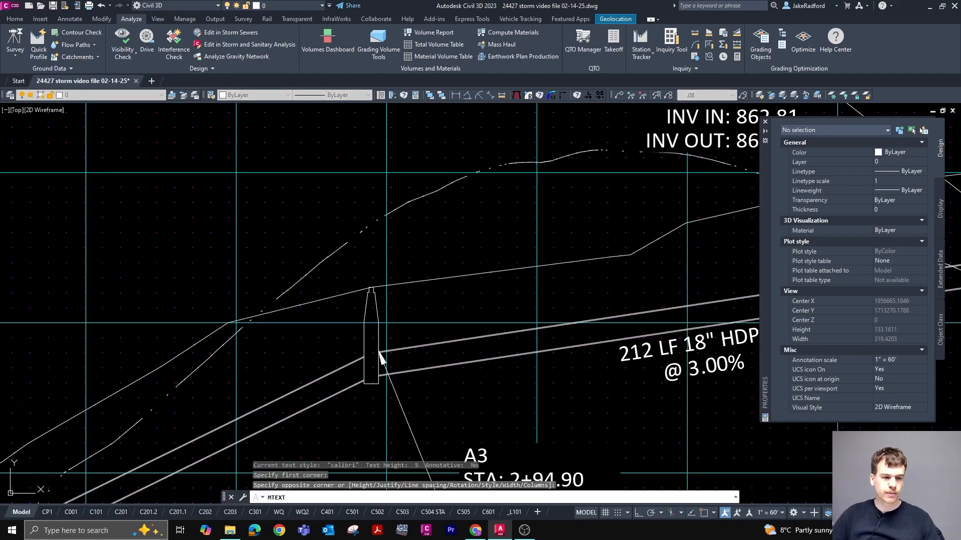
left_click(402, 240)
type("PRO")
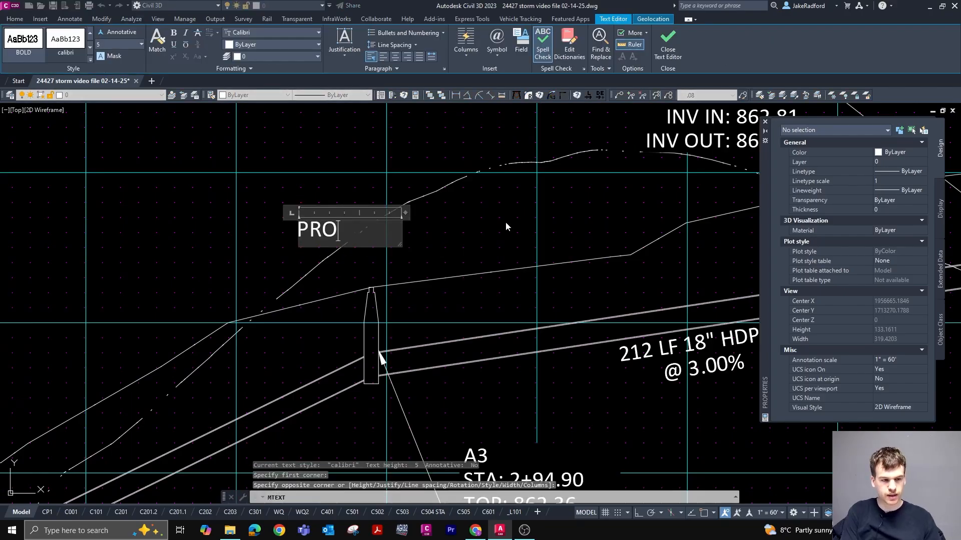
type("POSED GRADE")
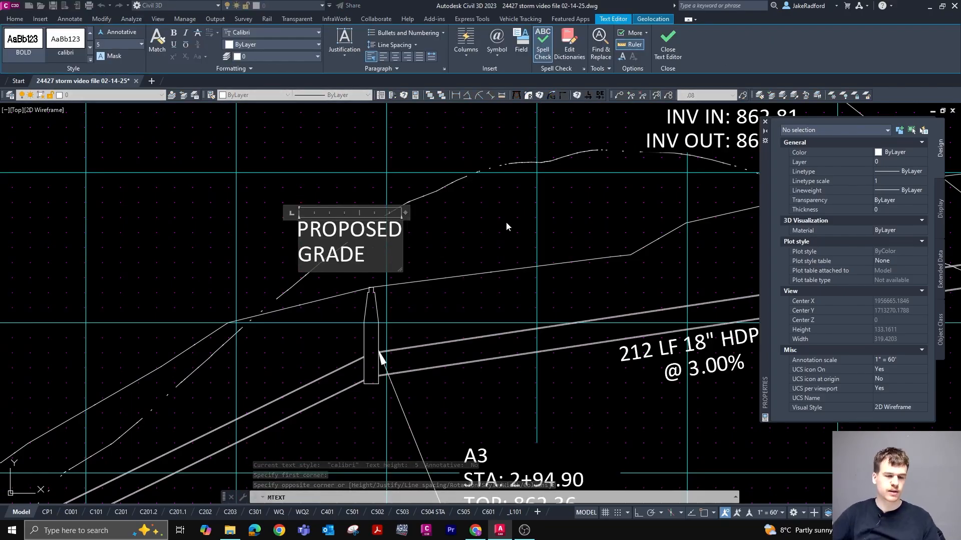
left_click_drag(406, 214, 509, 211)
left_click(584, 210)
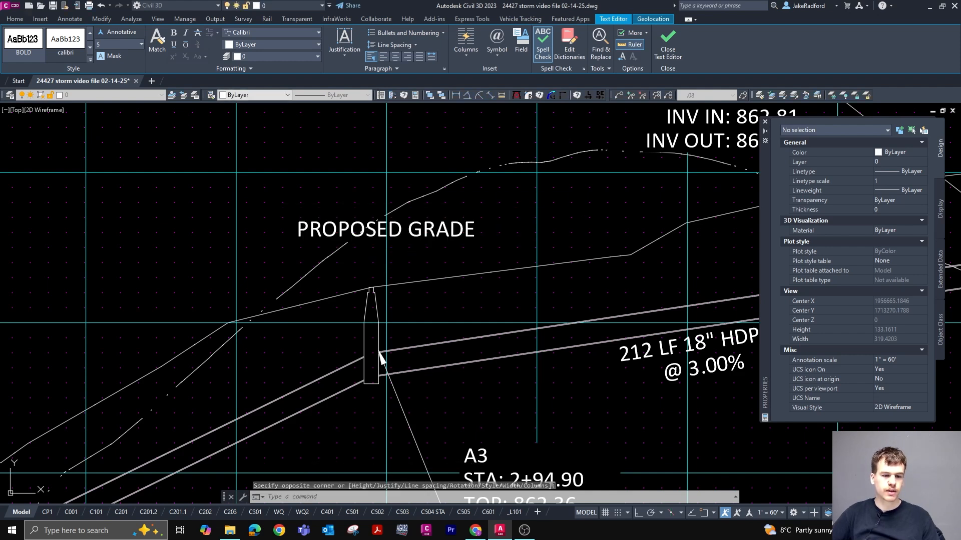
Add the multiline text EXISTING GRADE just above the PROPOSED GRADE text
type("t")
key("Return")
left_click(324, 184)
left_click(484, 214)
type("EXIS")
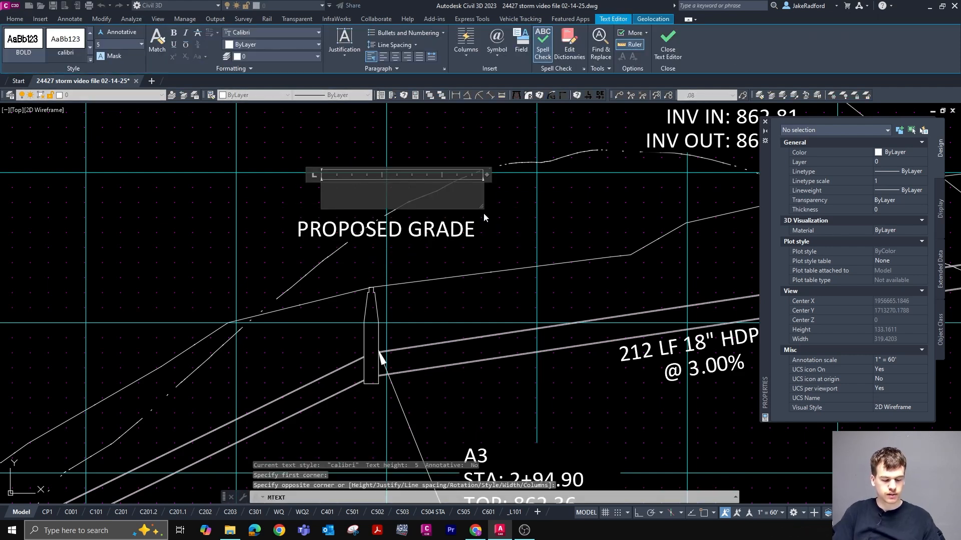
type("TING GRADE")
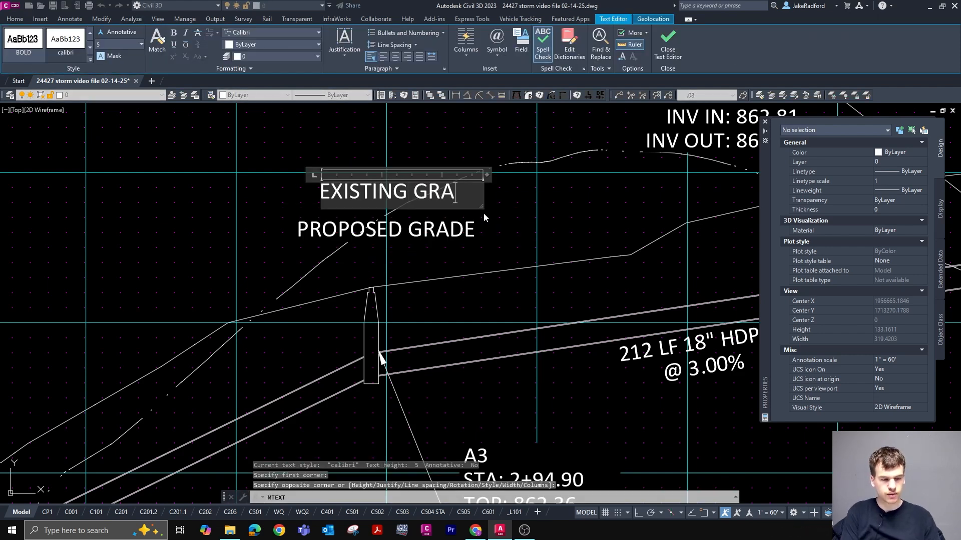
left_click(628, 231)
key("Escape")
key("Escape")
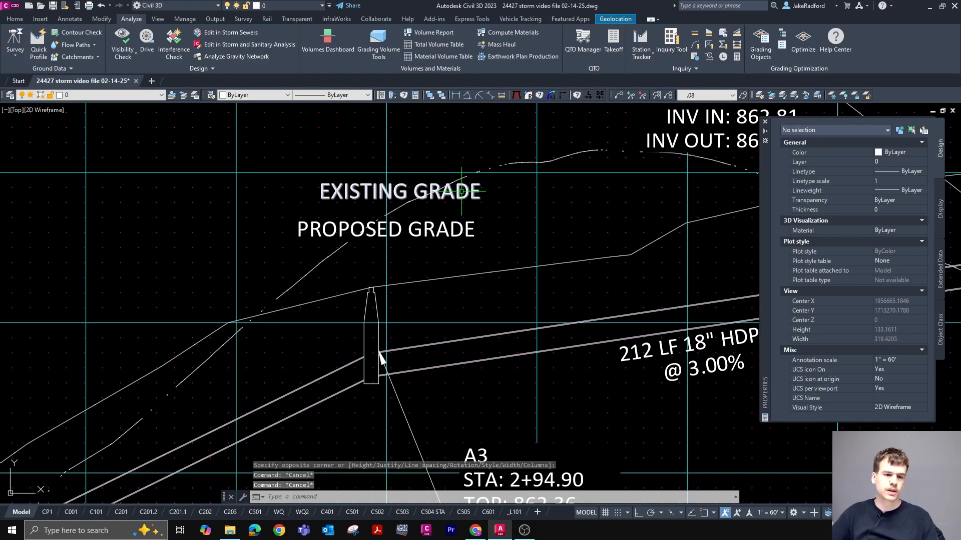
Move the EXISTING GRADE text onto the dashed existing ground line below the 237 LF pipe
left_click(458, 192)
scroll(519, 196, "down", 2)
scroll(436, 200, "up", 2)
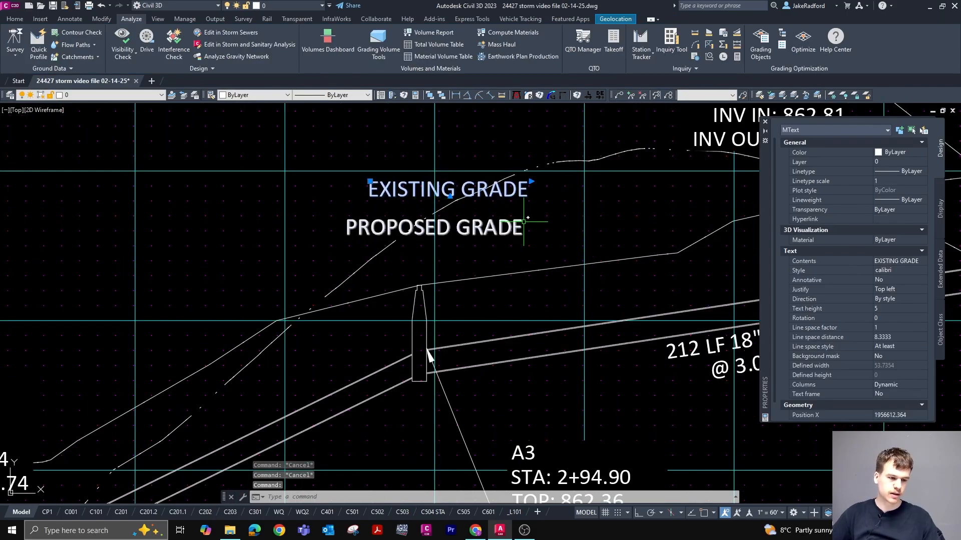
type("m")
key("space")
left_click(561, 184)
scroll(449, 226, "down", 4)
scroll(560, 235, "down", 3)
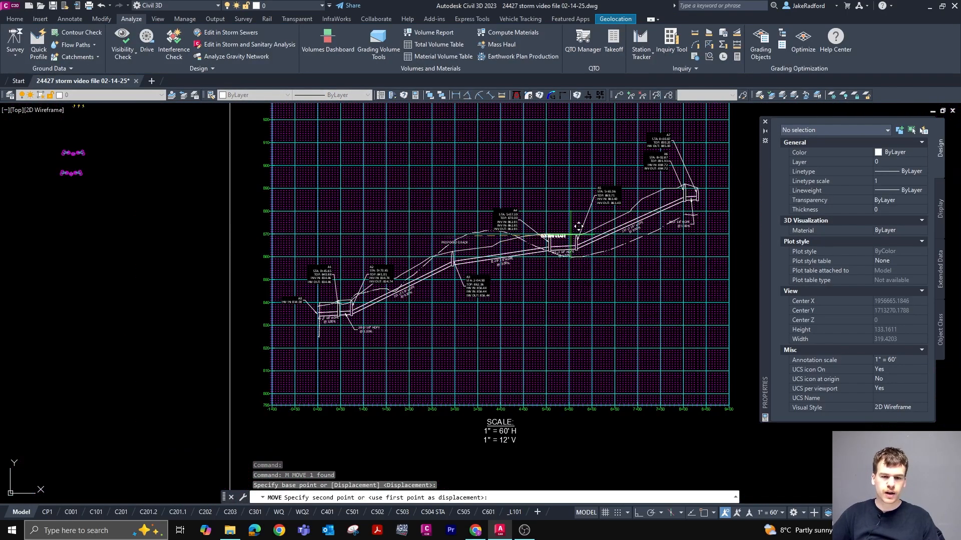
scroll(613, 210, "up", 5)
scroll(483, 257, "down", 5)
scroll(376, 274, "up", 4)
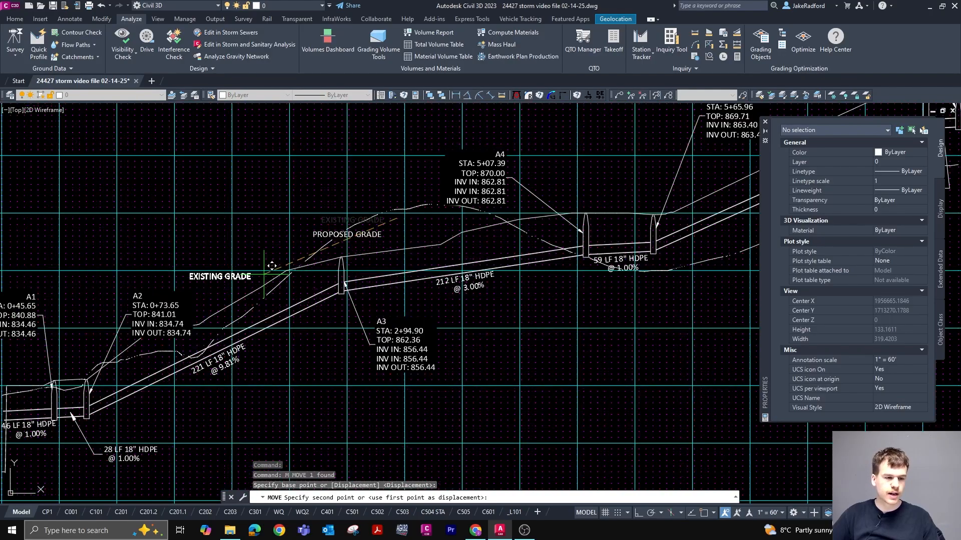
scroll(460, 185, "down", 2)
scroll(459, 185, "up", 3)
scroll(406, 209, "down", 7)
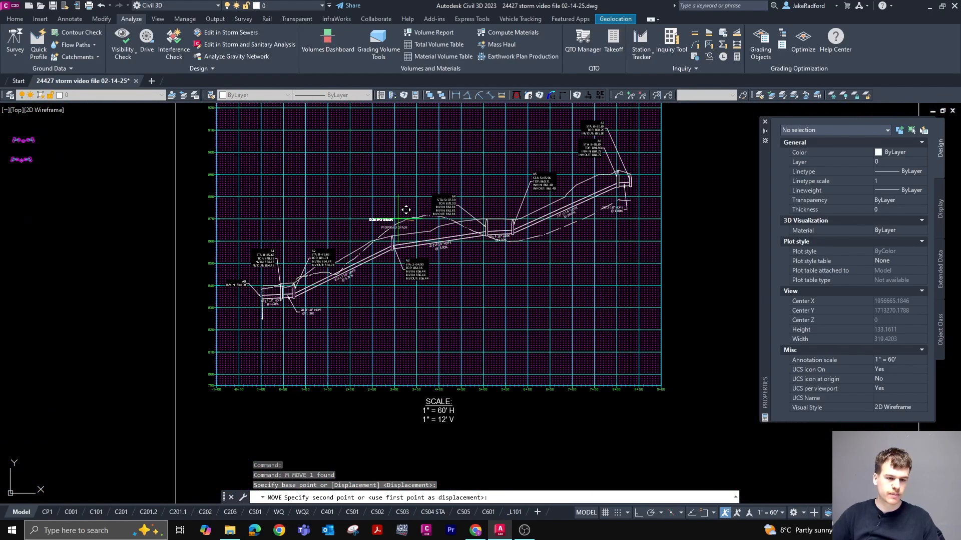
scroll(607, 219, "up", 6)
key("Escape")
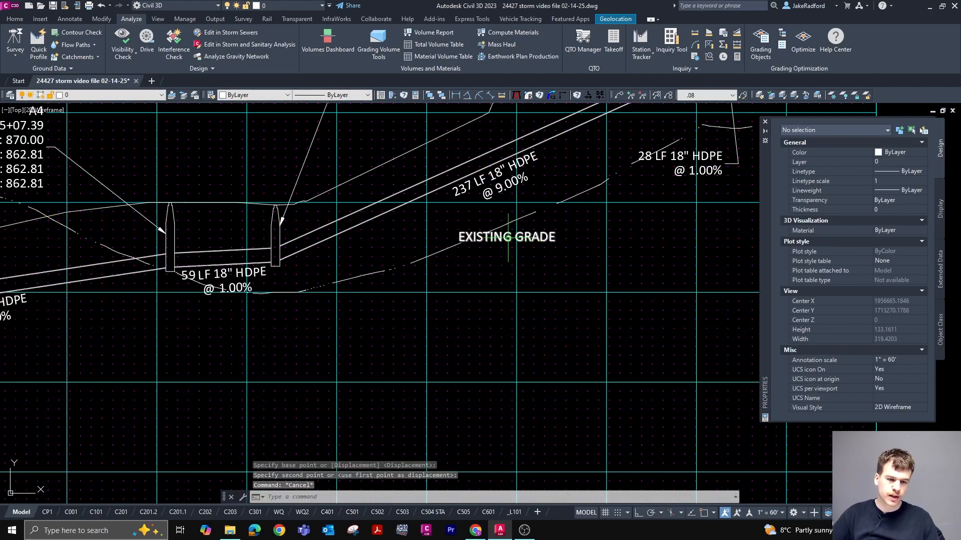
Try to align the EXISTING GRADE text parallel to the dashed existing ground line with the RP command
scroll(504, 238, "up", 2)
type("rp")
key("Return")
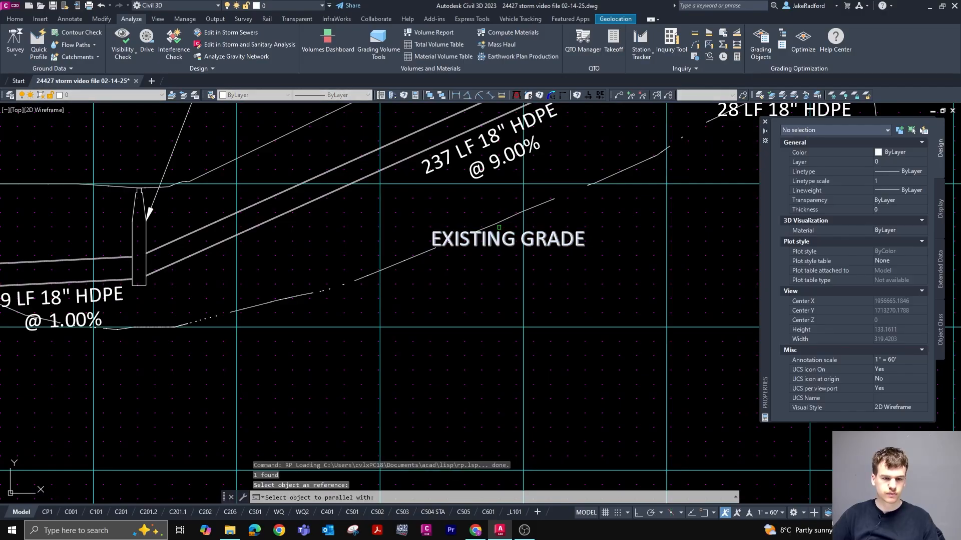
left_click(500, 234)
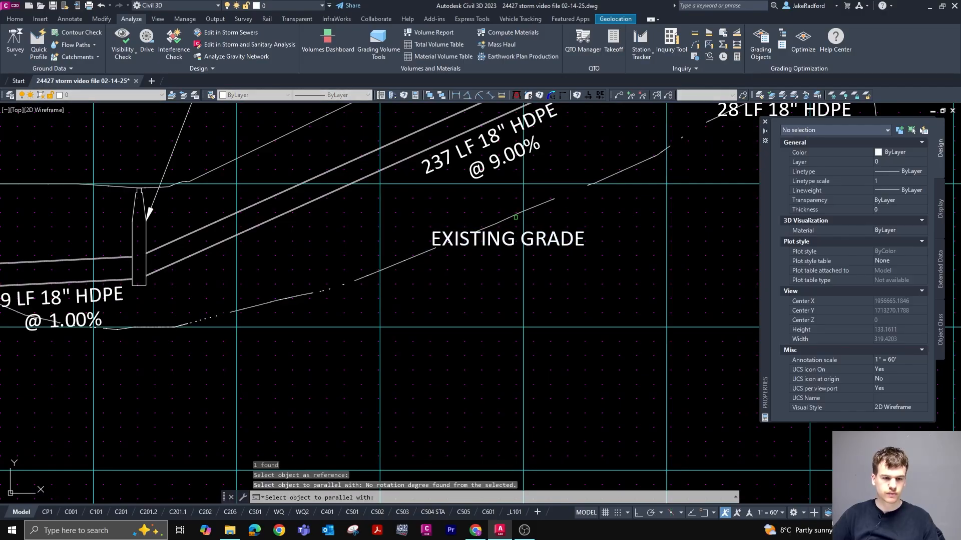
key("Escape")
Rotate the EXISTING GRADE text to follow the slope of the existing ground line
left_click(513, 239)
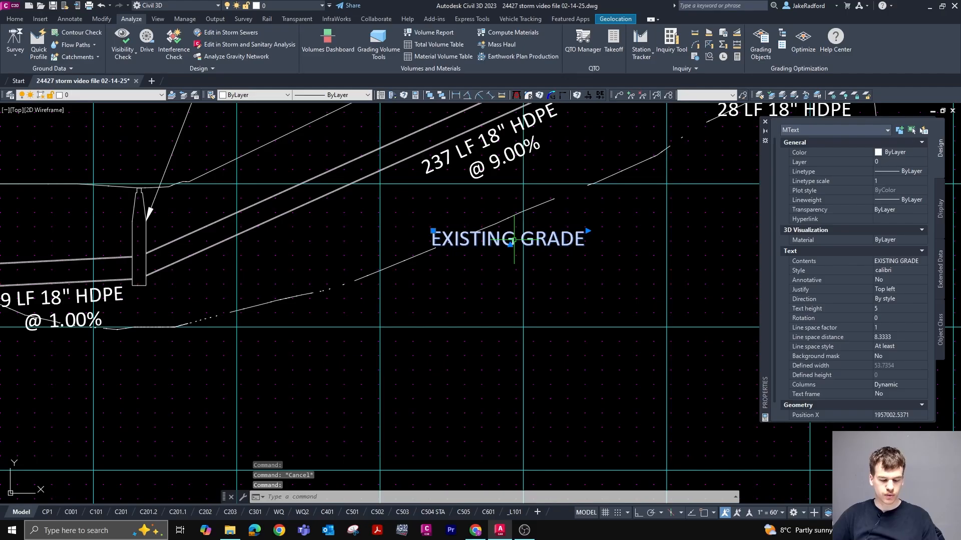
type("ro")
key("Return")
left_click(588, 229)
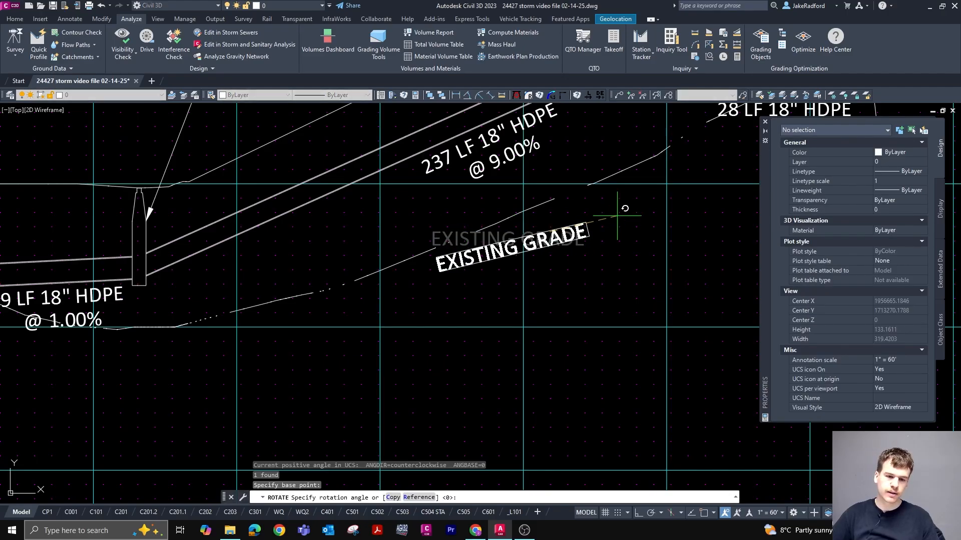
left_click(660, 181)
Move the rotated EXISTING GRADE text up against the dashed existing ground line below the 237 LF pipe
type("m")
key("Return")
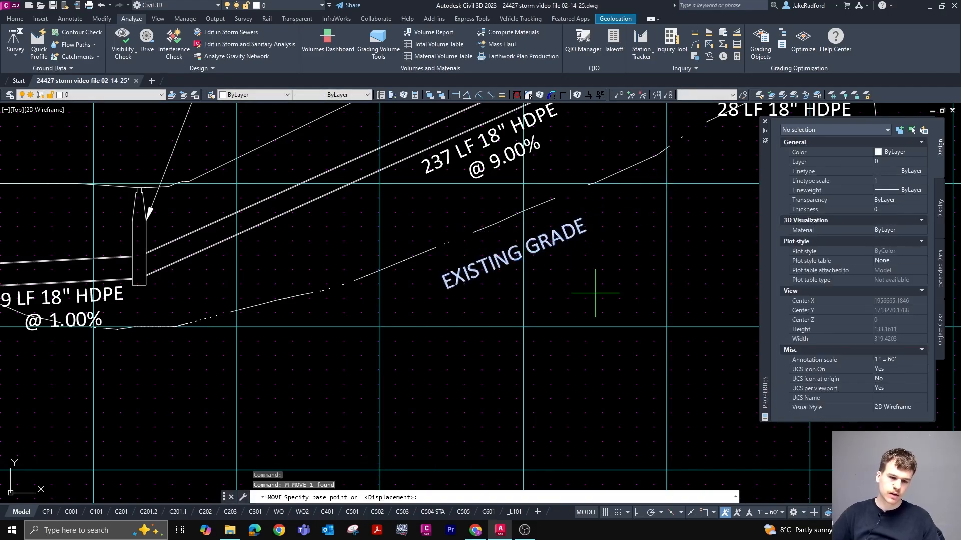
left_click(609, 288)
left_click(605, 261)
scroll(694, 245, "down", 3)
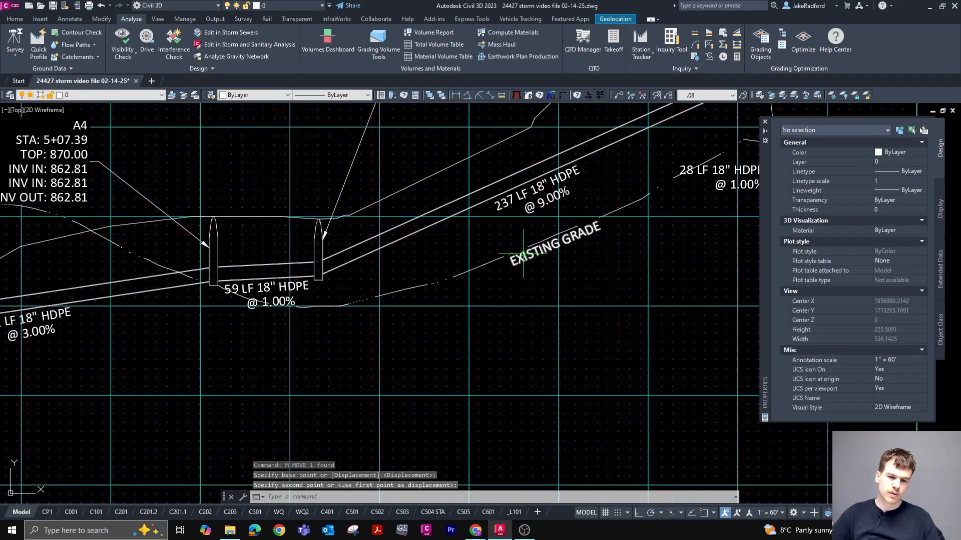
key("Escape")
key("Escape")
Move the PROPOSED GRADE text from above structure A3 to the proposed grade line above the 237 LF pipe
left_click(165, 244)
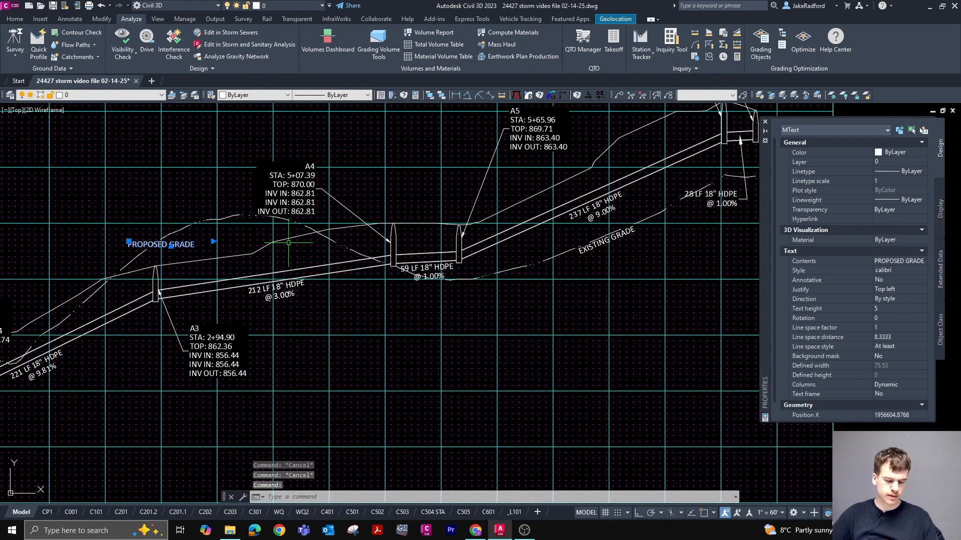
type("m")
key("Return")
left_click(309, 253)
scroll(671, 190, "up", 2)
left_click(670, 202)
scroll(434, 199, "up", 2)
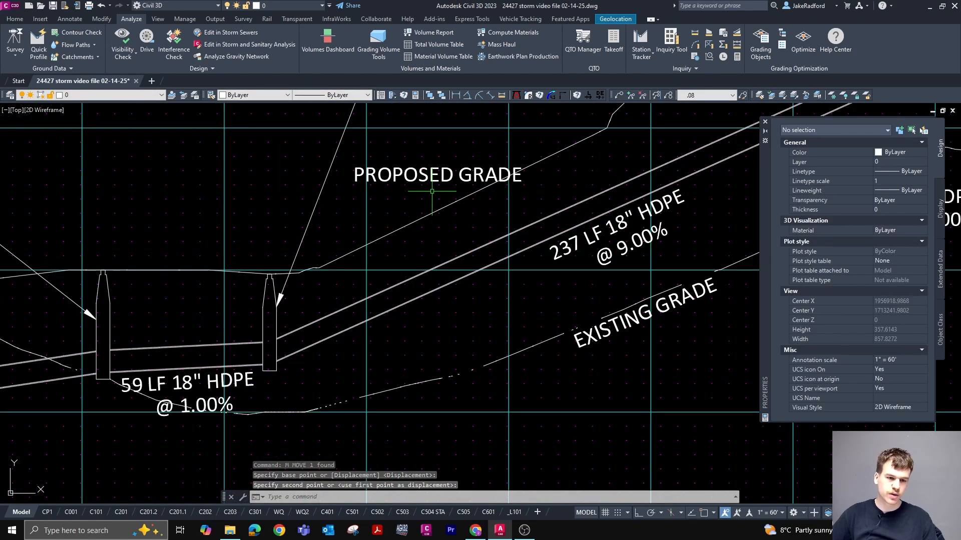
key("Escape")
Try to align the PROPOSED GRADE text parallel to the proposed grade line with the RP command
type("rp")
key("Return")
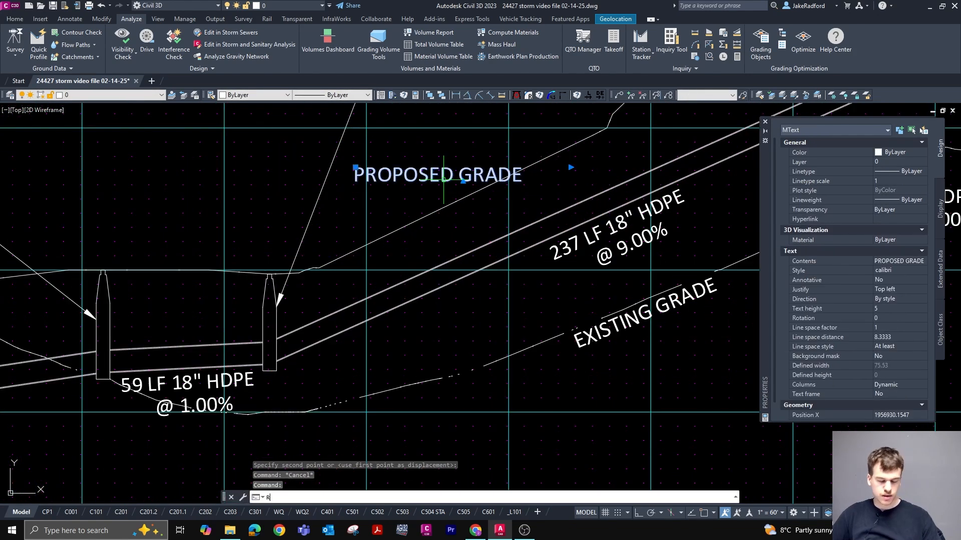
left_click(463, 179)
key("Escape")
key("Escape")
Rotate the PROPOSED GRADE text to follow the slope of the proposed grade line
left_click(445, 189)
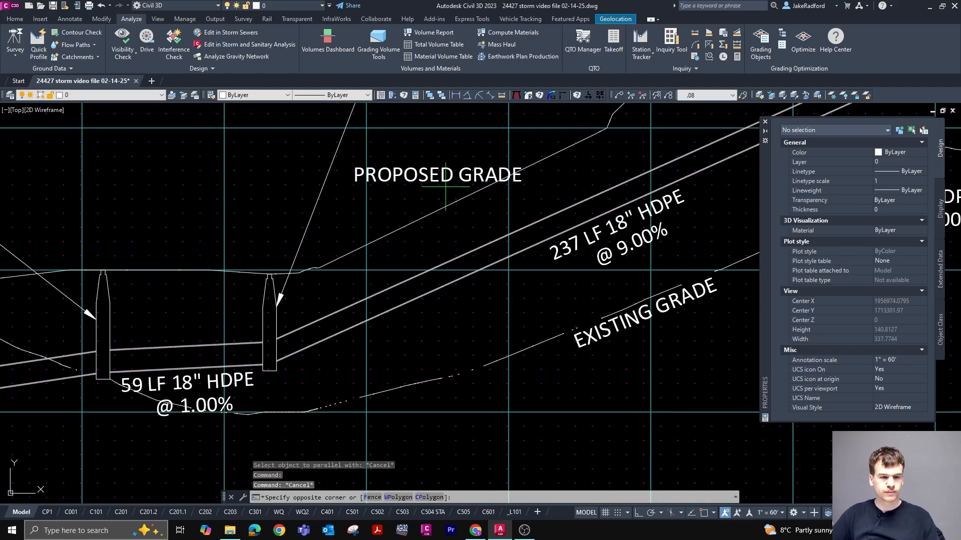
left_click(446, 181)
left_click(446, 180)
type("ro")
key("Return")
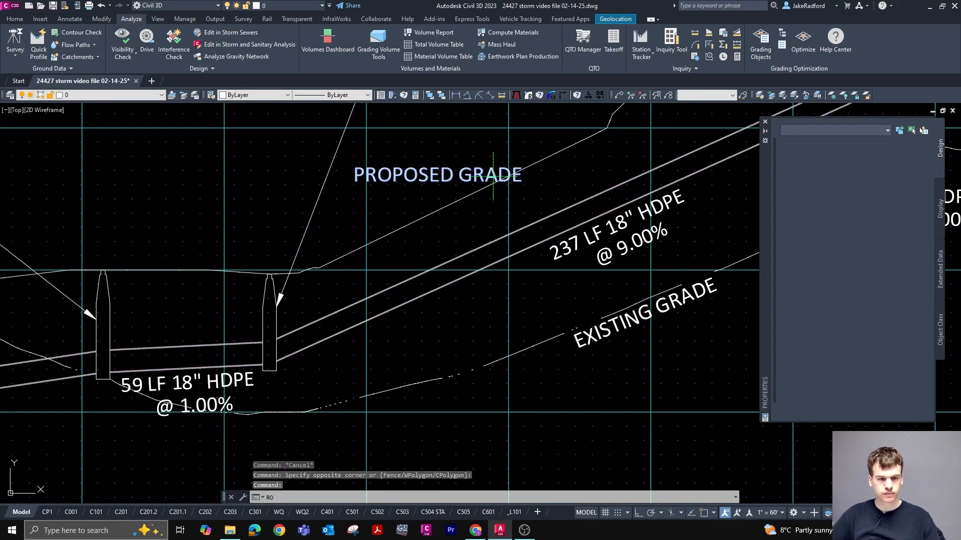
left_click(528, 193)
scroll(566, 172, "down", 2)
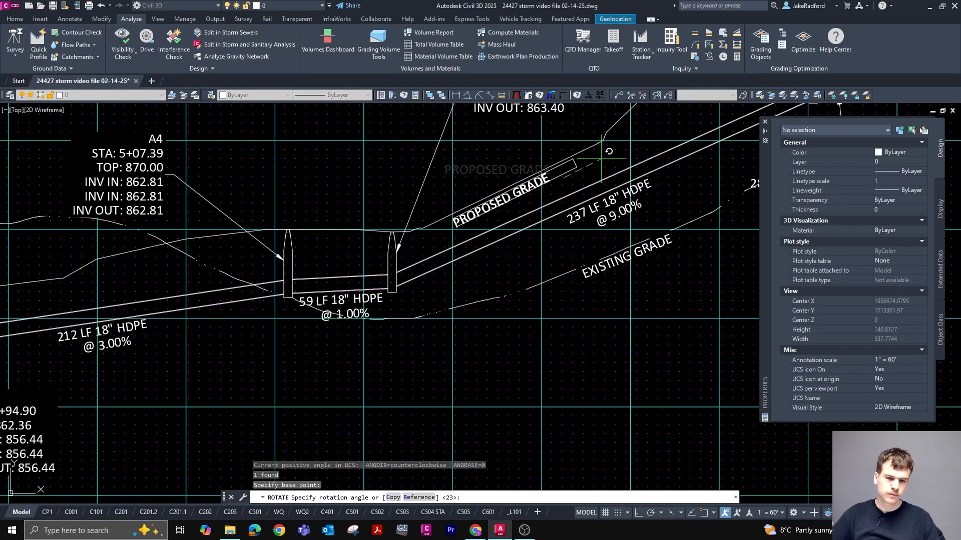
scroll(609, 151, "up", 2)
key("Escape")
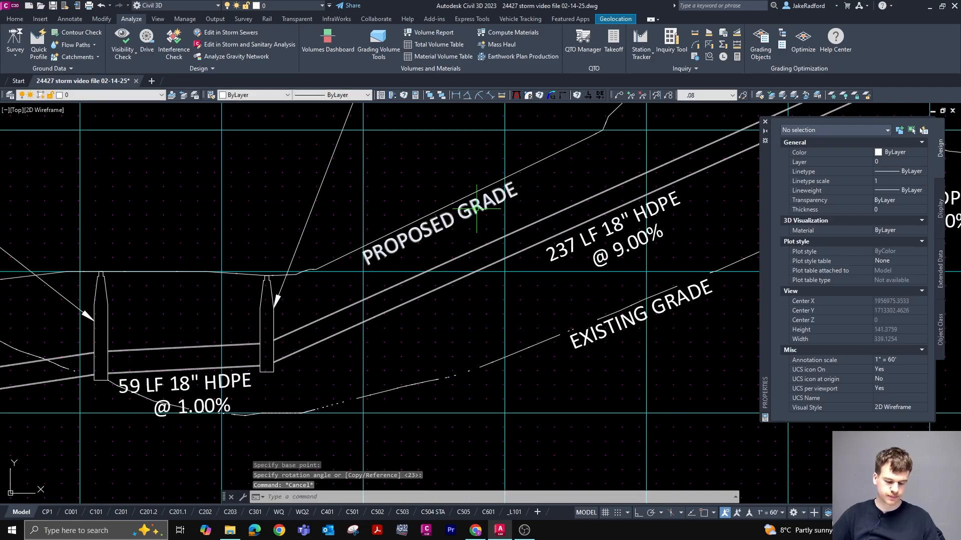
Move the rotated PROPOSED GRADE text so it sits just above the proposed grade line
left_click(477, 207)
type("m")
key("Return")
left_click(522, 249)
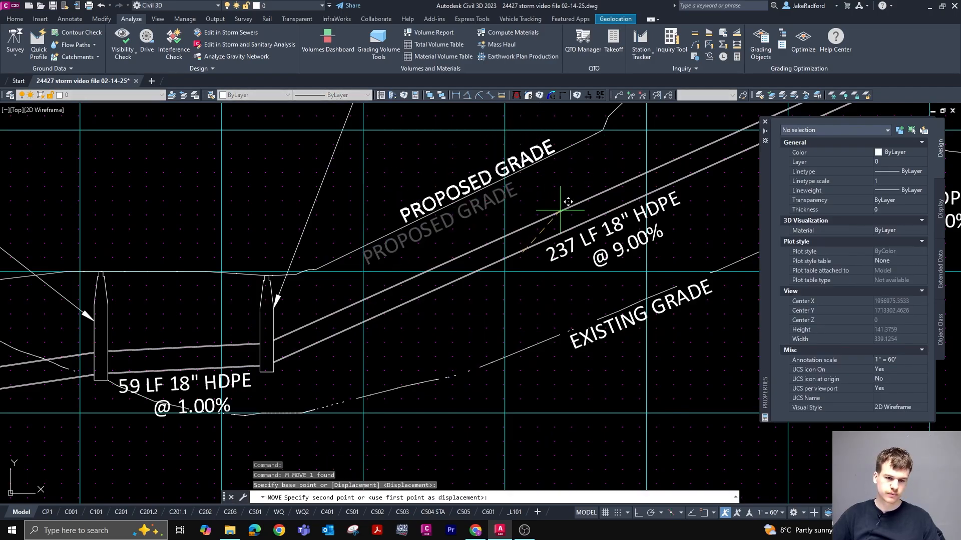
key("Escape")
key("Escape")
Reposition the 28 LF pipe label between structures A6 and A7 lower and clear of the existing grade line
scroll(634, 304, "down", 8)
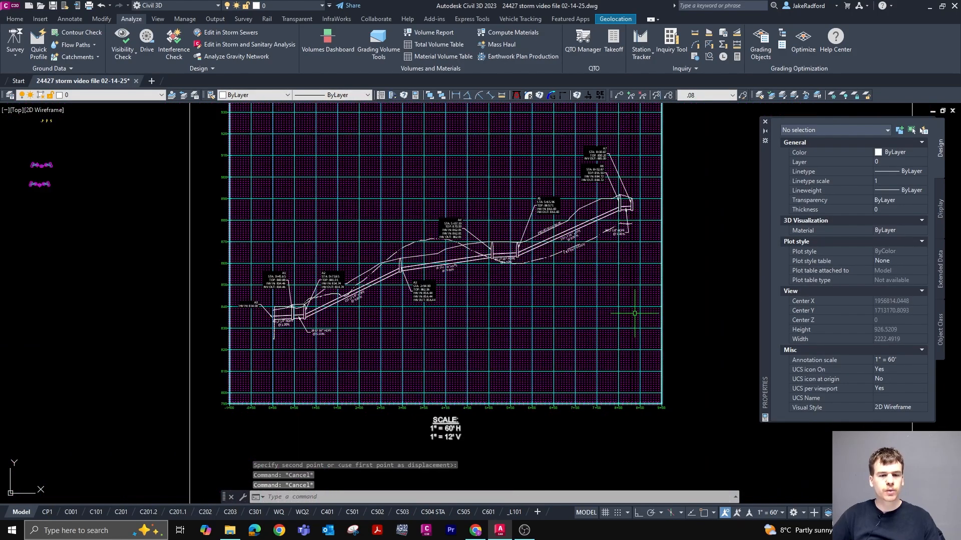
scroll(558, 239, "up", 4)
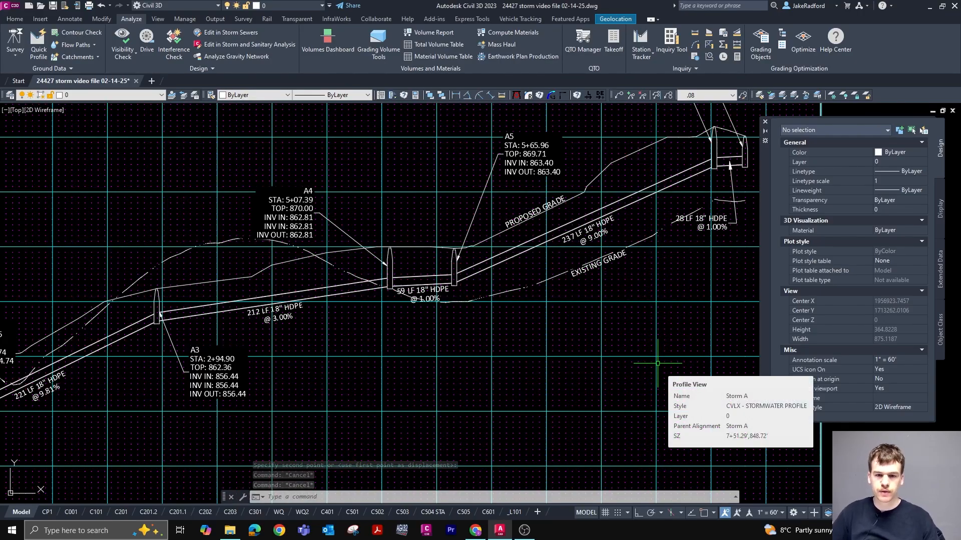
left_click(705, 223)
scroll(707, 226, "down", 2)
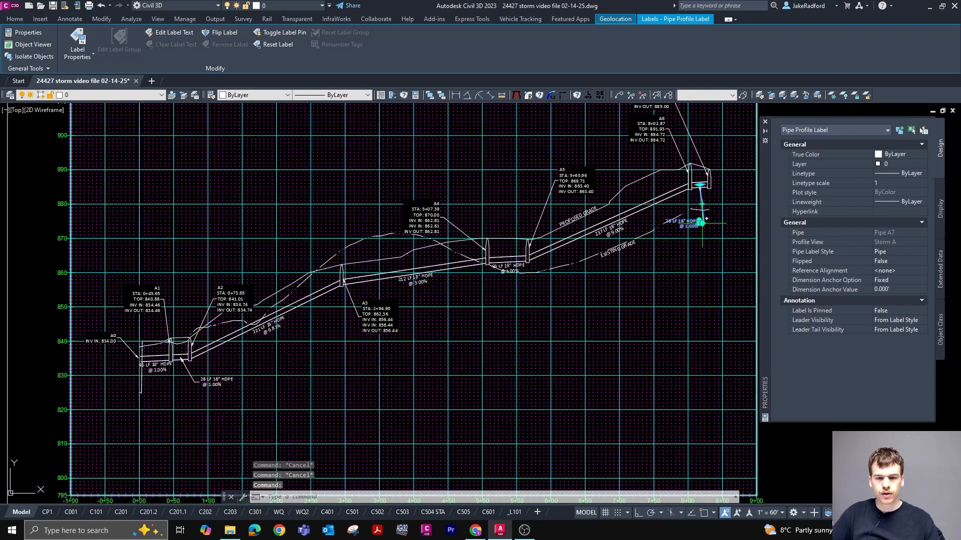
left_click(706, 226)
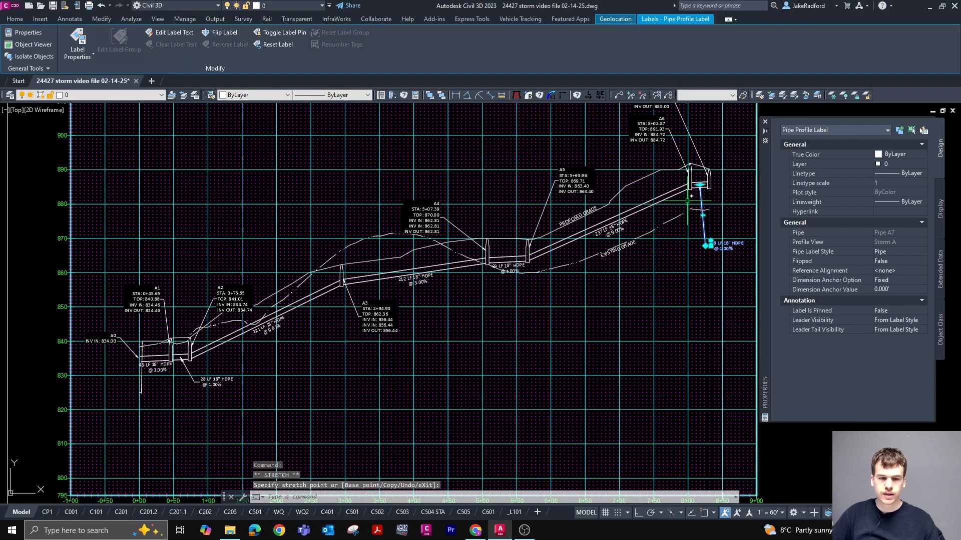
scroll(707, 240, "down", 3)
scroll(386, 279, "up", 6)
key("Escape")
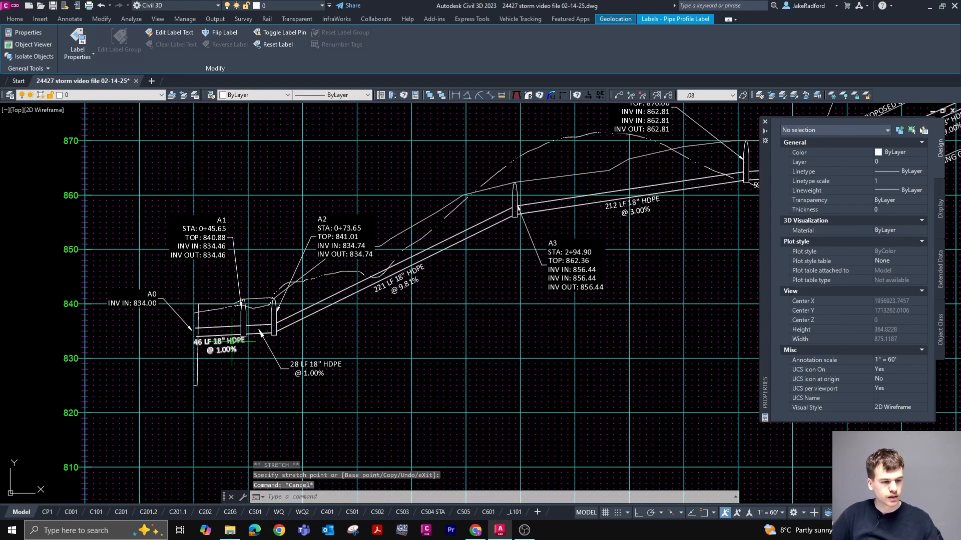
Pull the 46 LF 18" HDPE label off its pipe to a spot below the neighbouring 28 LF label, with a leader
left_click(237, 342)
left_click(215, 323)
key("Escape")
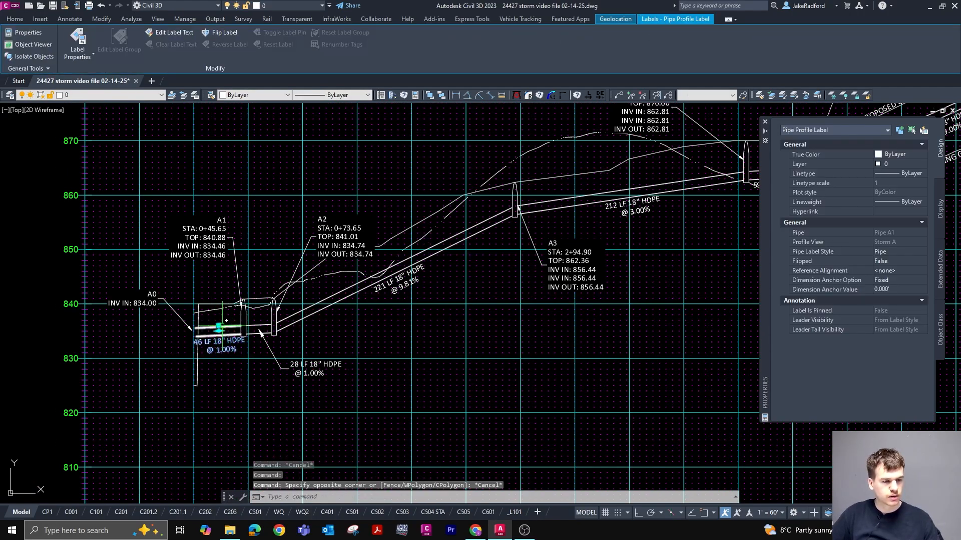
left_click(219, 326)
left_click(271, 413)
key("Escape")
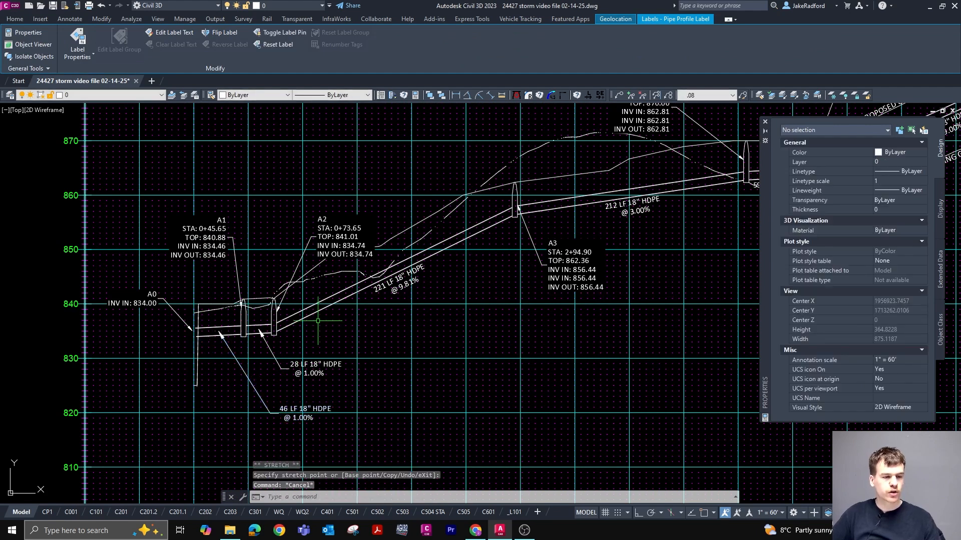
Move the structure A4 label higher and closer to its structure, clear of the existing ground line
scroll(306, 326, "down", 2)
scroll(332, 324, "down", 4)
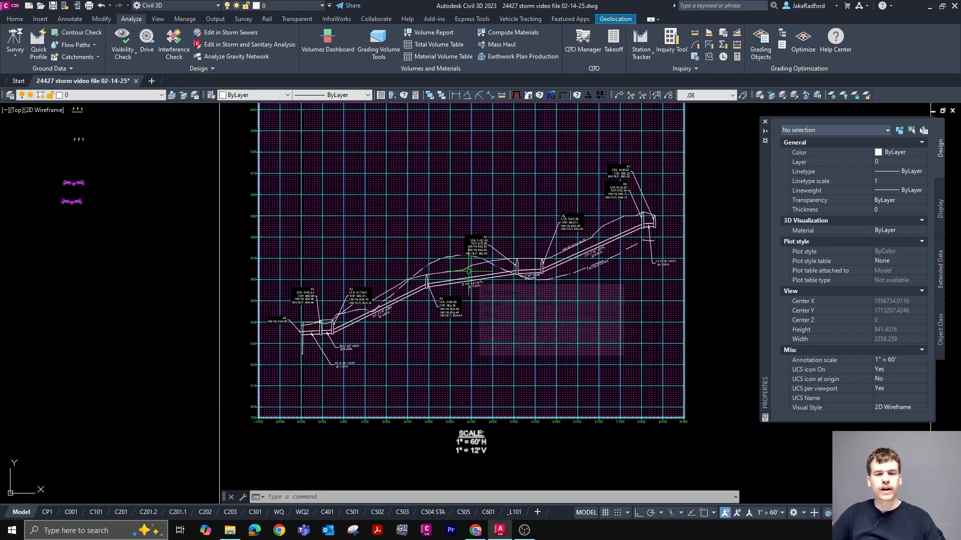
scroll(507, 204, "up", 2)
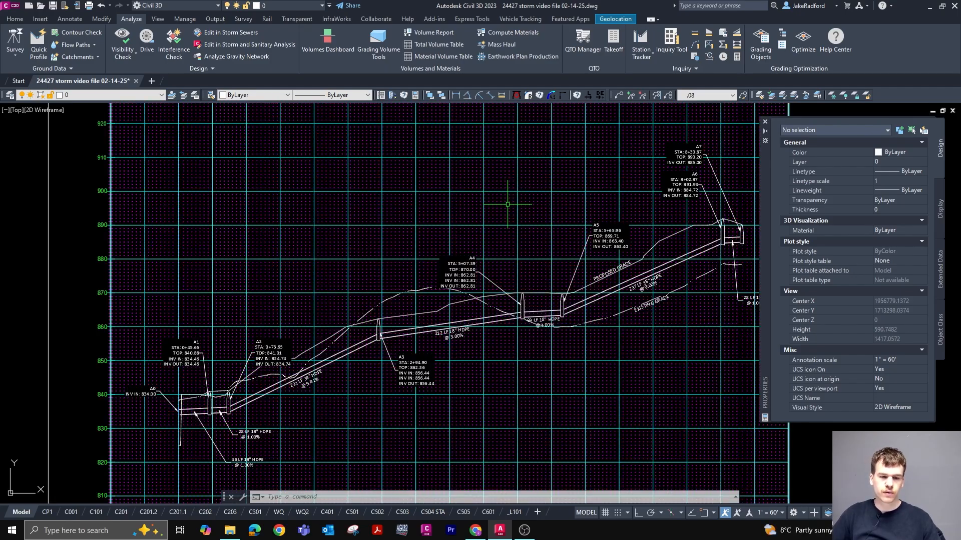
left_click(471, 275)
scroll(473, 274, "up", 2)
left_click(483, 269)
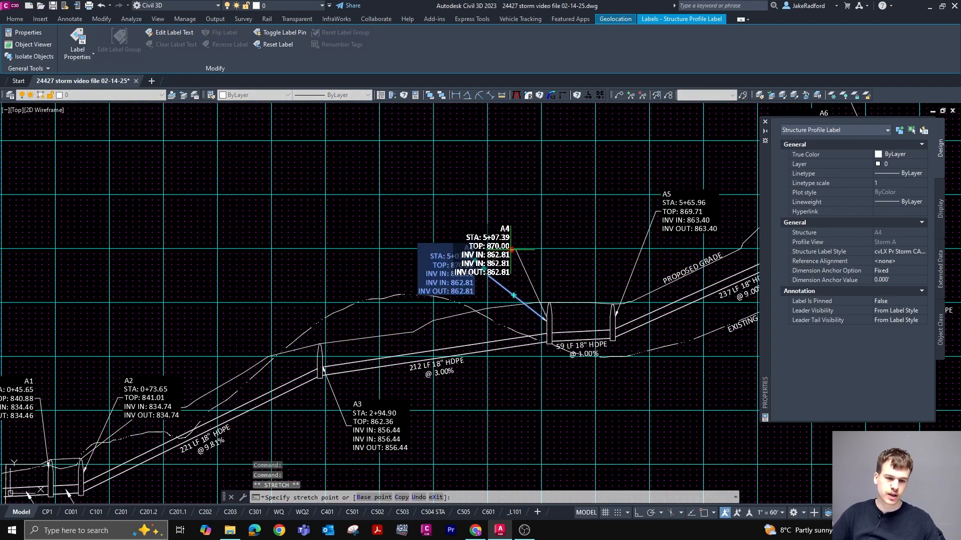
key("Escape")
key("Escape")
scroll(398, 277, "down", 2)
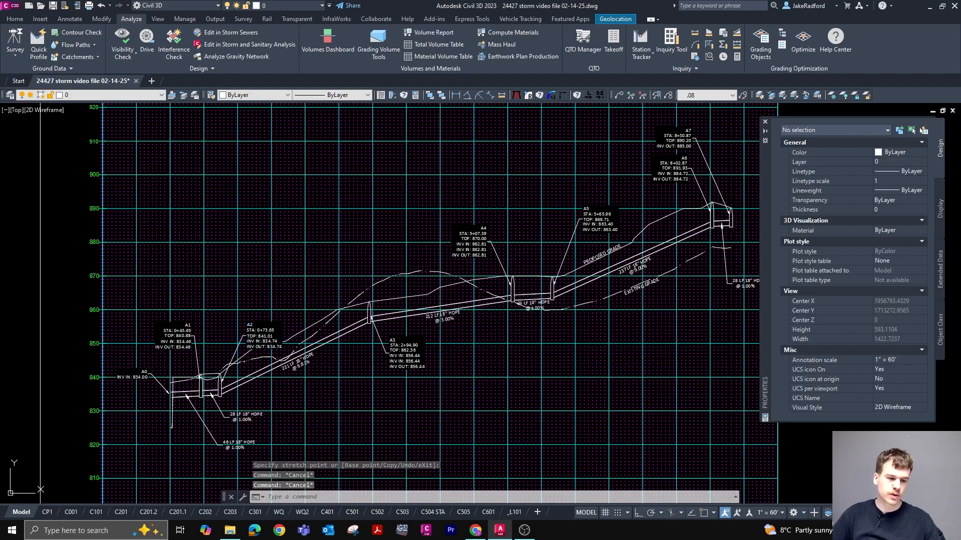
Move the structure A2 label higher, clear of the proposed grade line
left_click(255, 336)
left_click(246, 331)
left_click(248, 305)
key("Escape")
key("Escape")
scroll(285, 272, "down", 2)
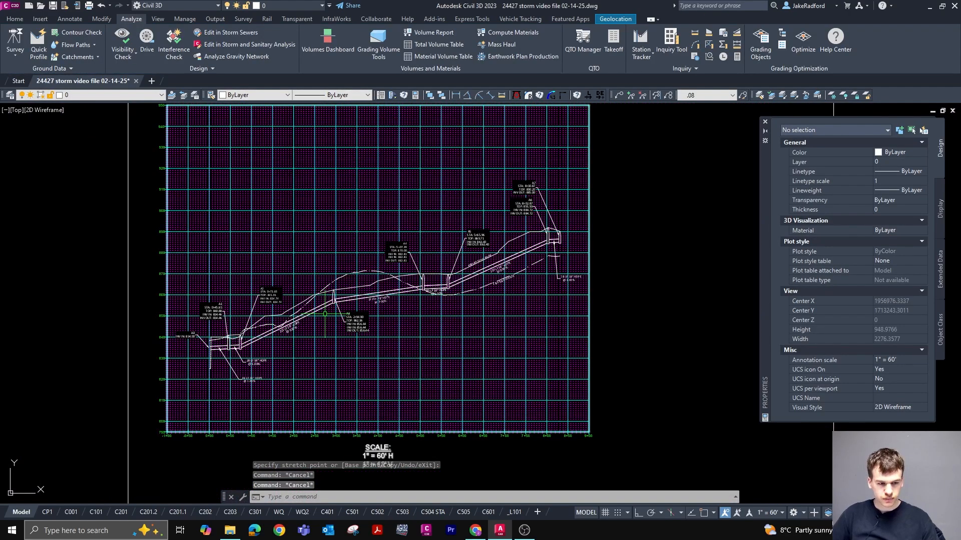
Review the finished Storm A profile view, checking the existing grade line against the pipes around structures A4 and A5
scroll(299, 339, "up", 2)
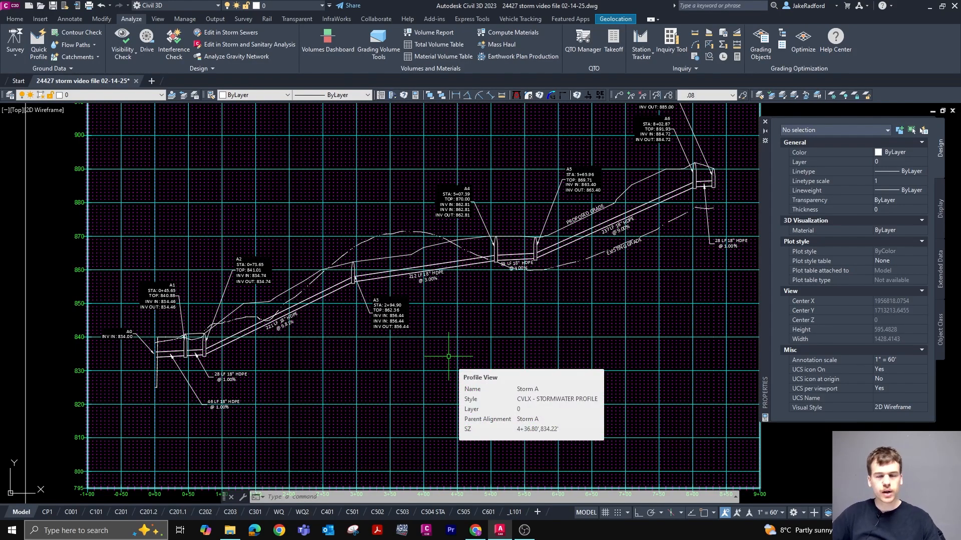
key("Escape")
key("Escape")
scroll(486, 346, "down", 2)
middle_click_drag(487, 347, 544, 339)
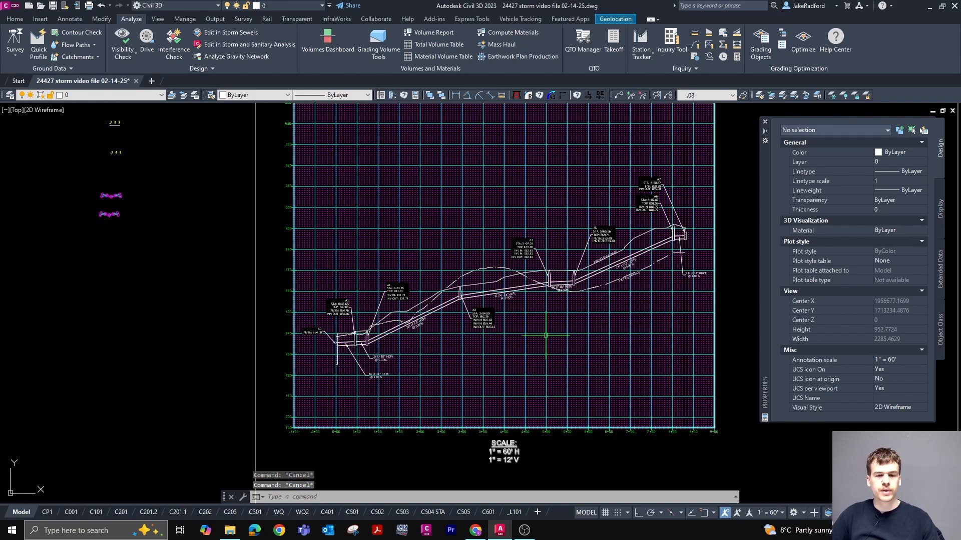
scroll(548, 273, "up", 2)
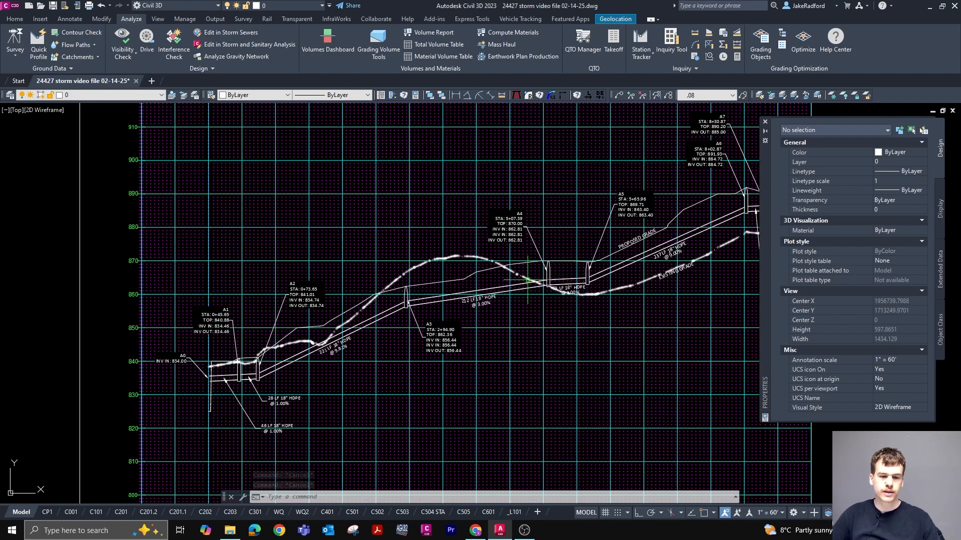
scroll(529, 279, "up", 2)
scroll(409, 312, "down", 2)
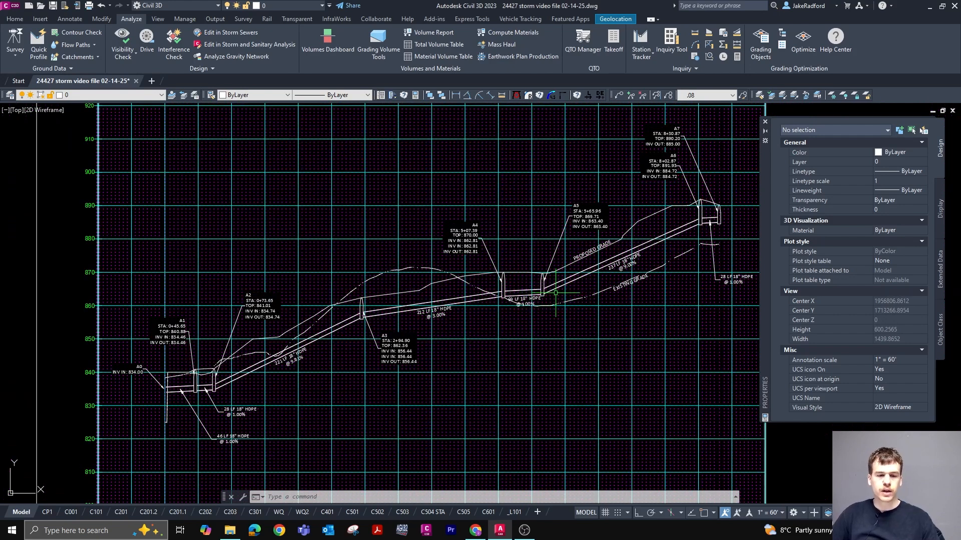
scroll(556, 293, "up", 8)
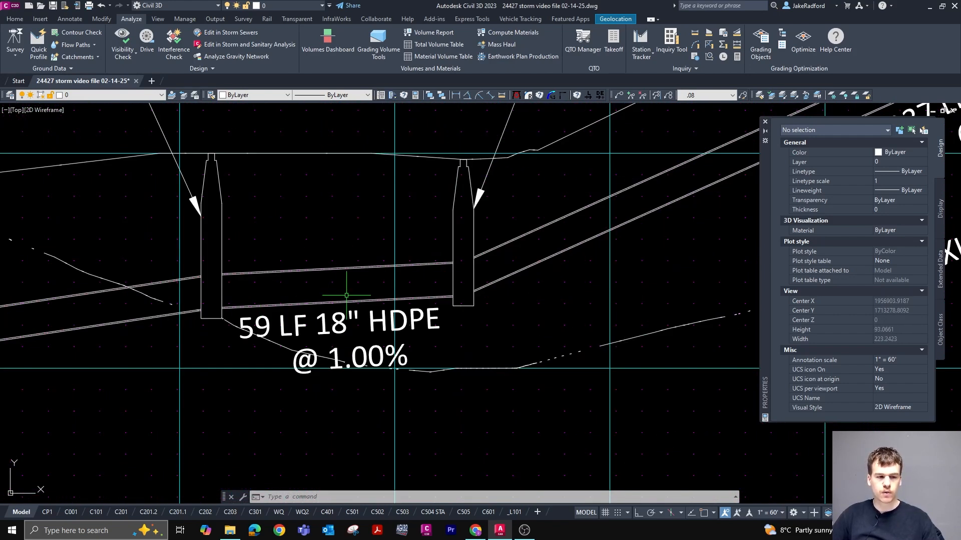
scroll(515, 274, "down", 8)
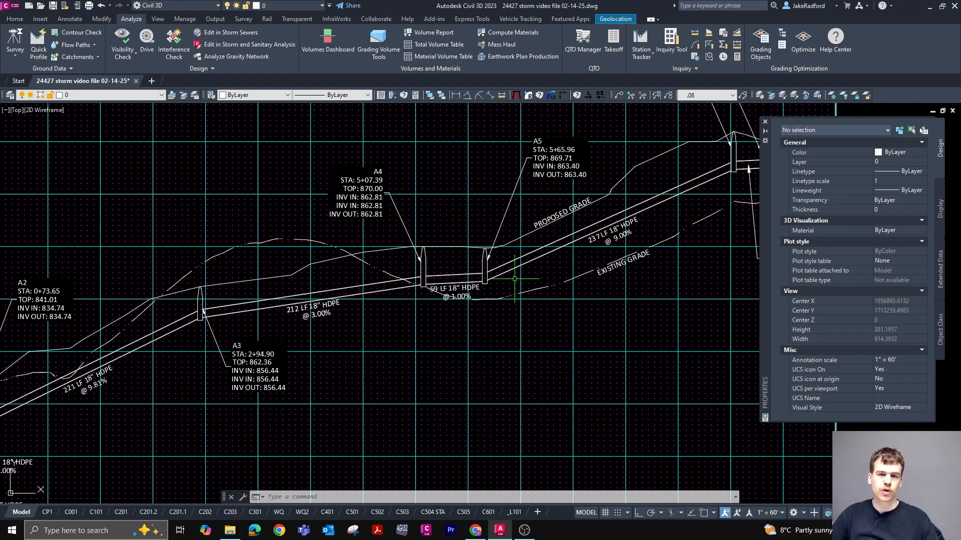
mouse_move(611, 208)
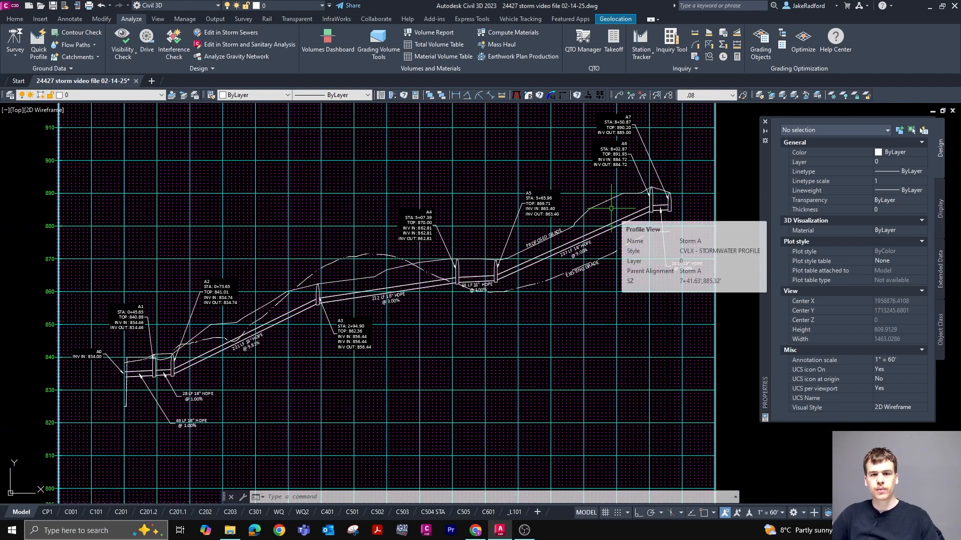
mouse_move(537, 154)
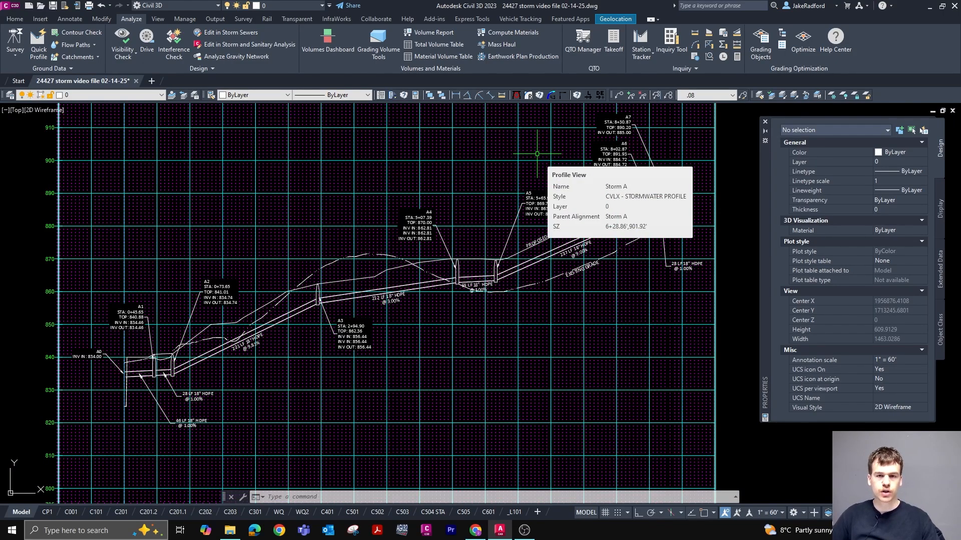
scroll(634, 172, "down", 2)
scroll(550, 213, "down", 2)
scroll(549, 202, "up", 2)
mouse_move(549, 200)
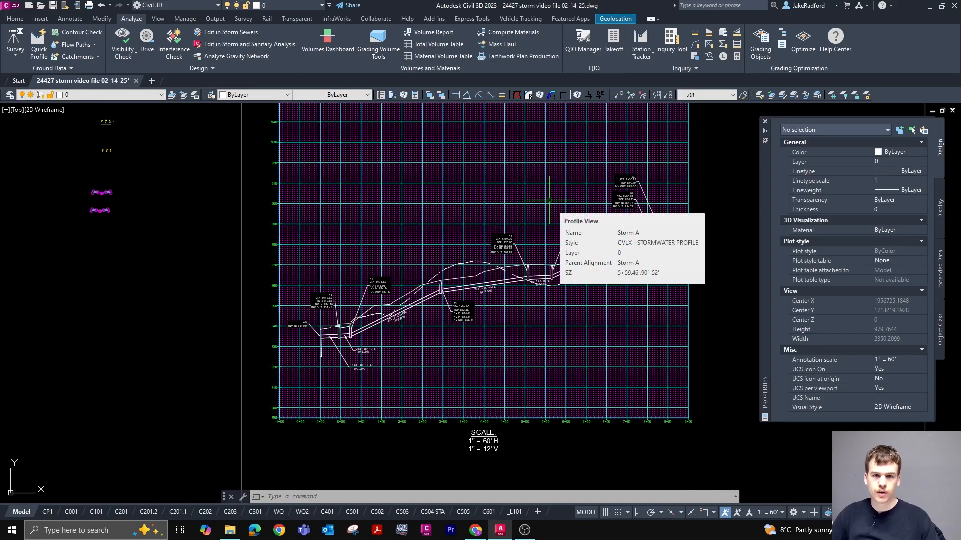
scroll(549, 200, "down", 2)
scroll(535, 221, "up", 3)
scroll(534, 226, "down", 3)
scroll(534, 226, "up", 2)
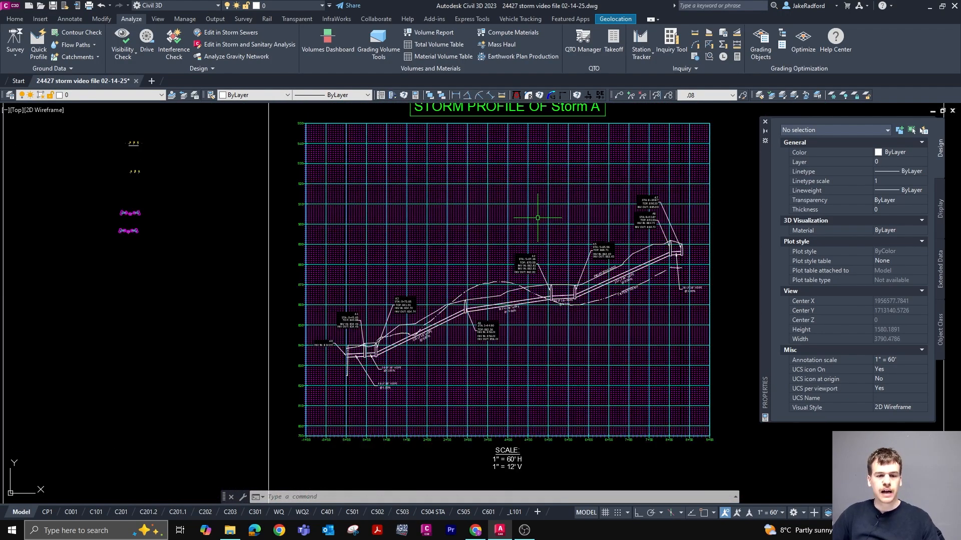
key("Escape")
key("Escape")
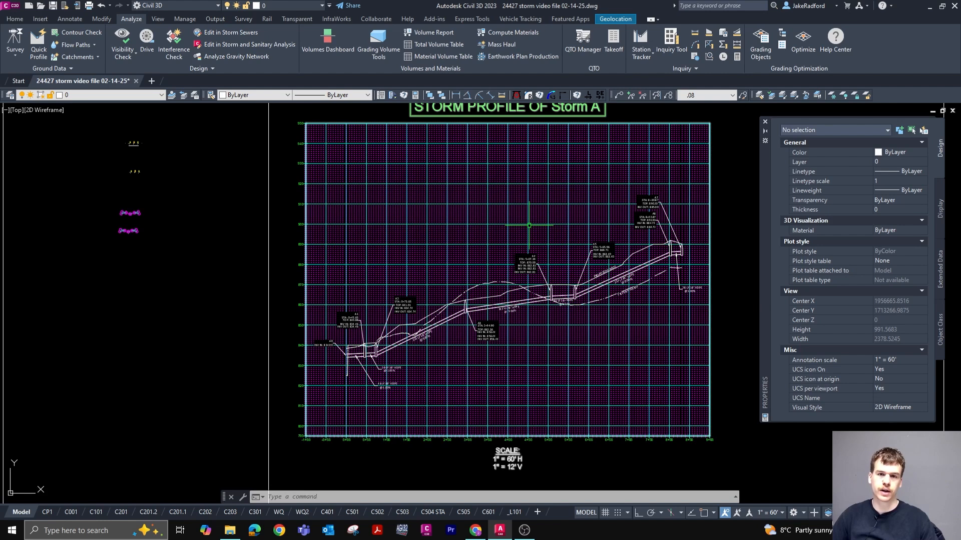
scroll(529, 225, "up", 2)
scroll(528, 225, "down", 2)
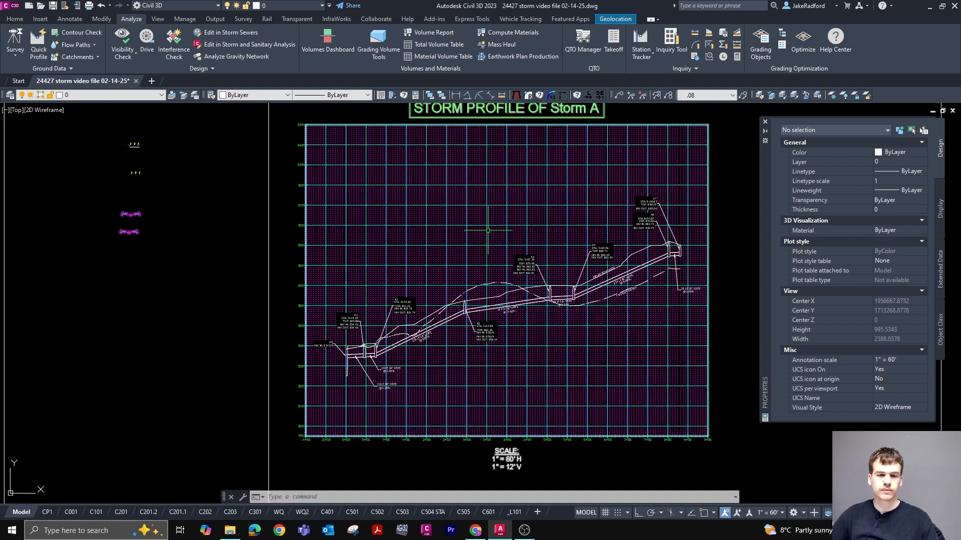
mouse_move(529, 214)
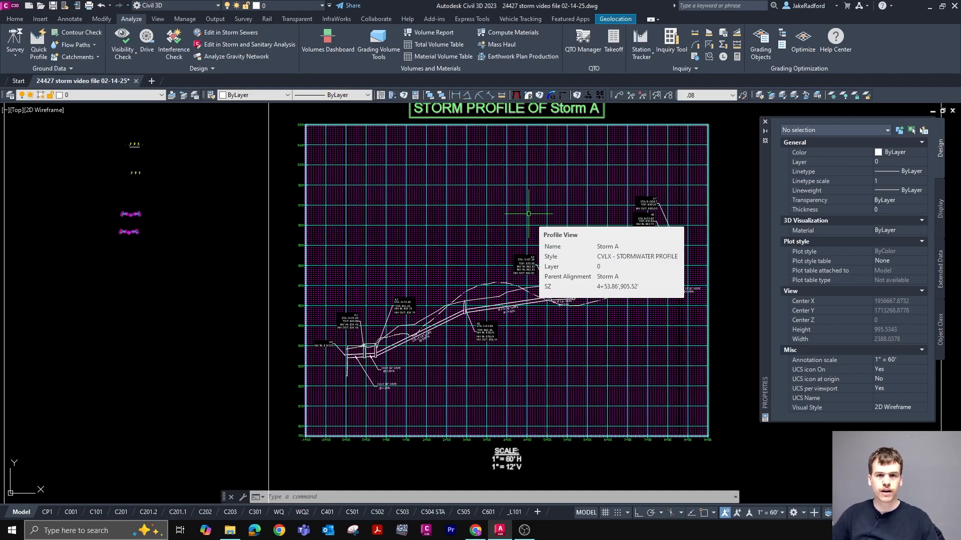
scroll(460, 328, "up", 4)
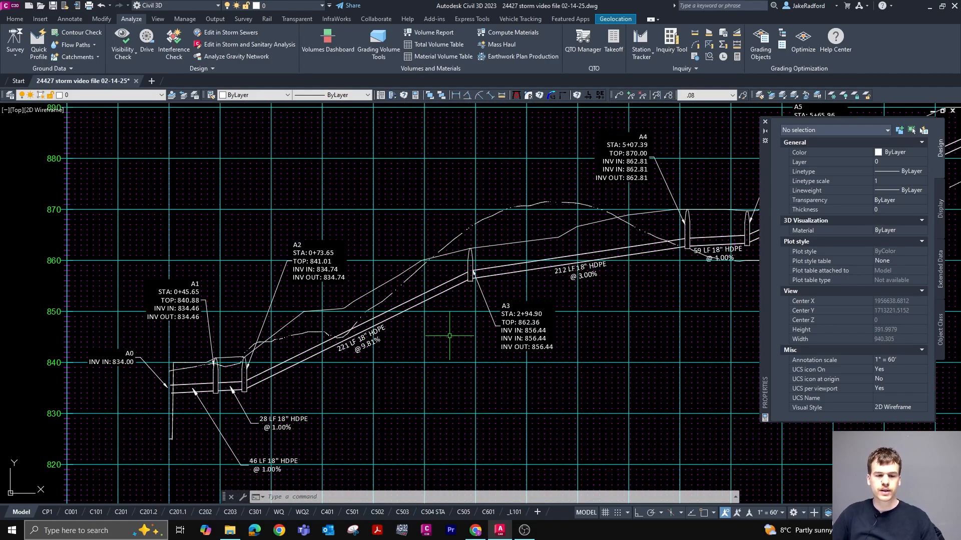
scroll(409, 342, "down", 2)
scroll(408, 342, "down", 2)
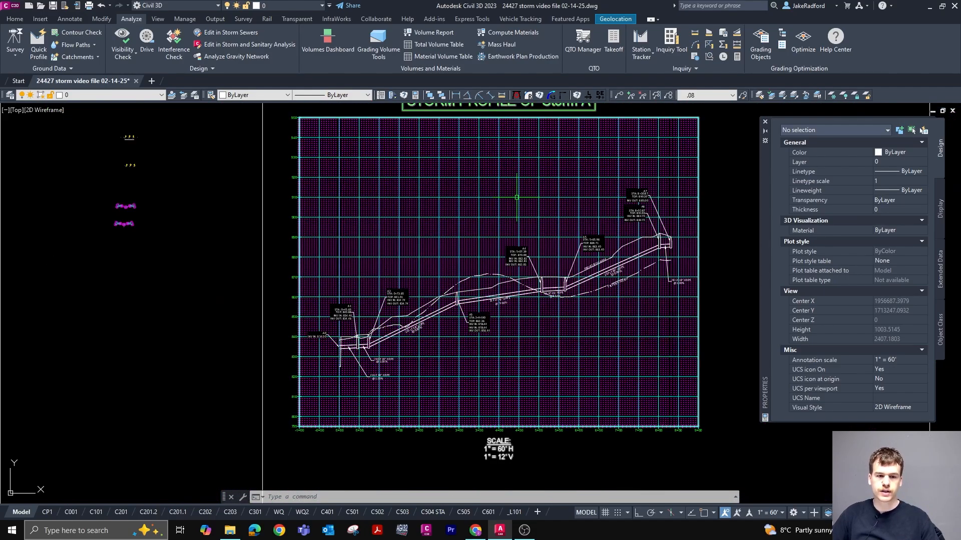
scroll(514, 217, "down", 2)
scroll(513, 202, "up", 2)
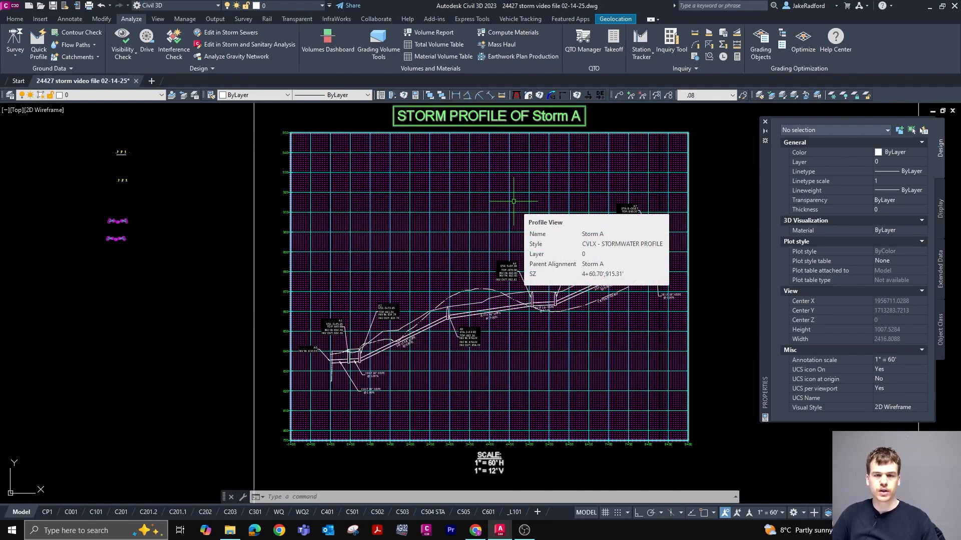
scroll(521, 173, "up", 2)
scroll(522, 232, "down", 2)
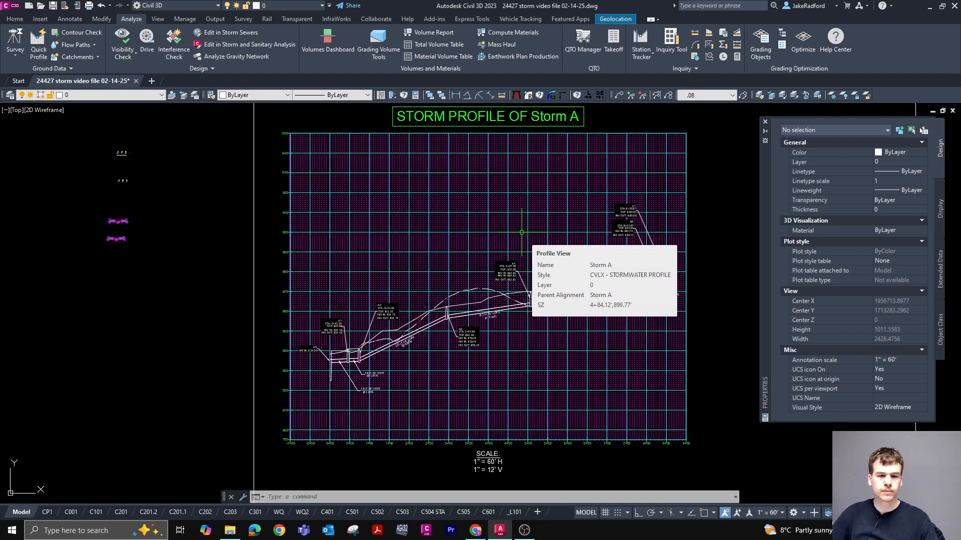
scroll(496, 309, "up", 2)
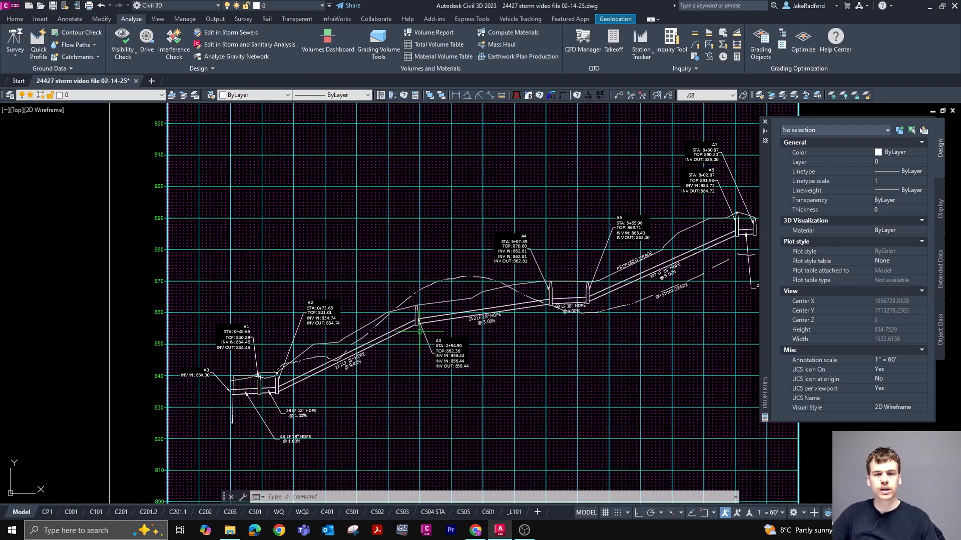
scroll(470, 186, "down", 2)
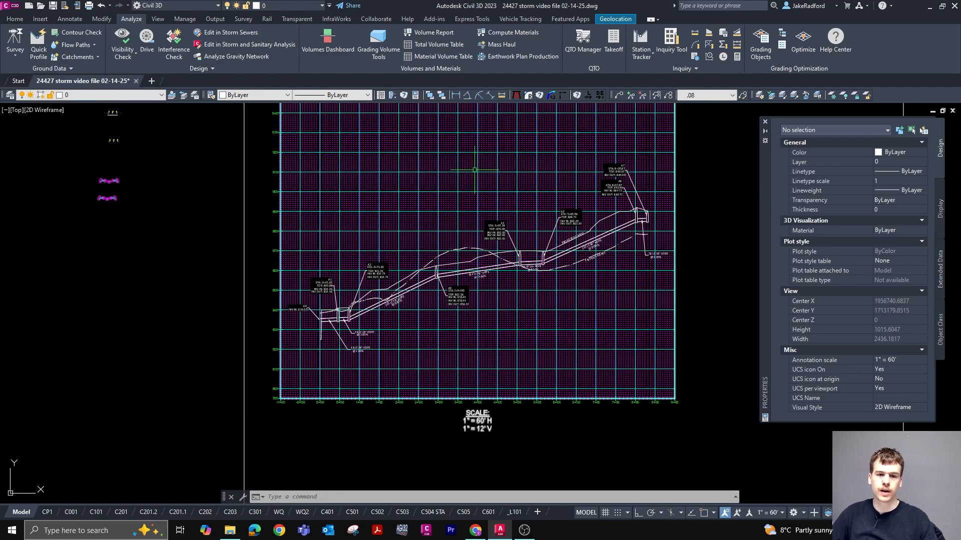
scroll(474, 170, "down", 1)
scroll(494, 220, "up", 1)
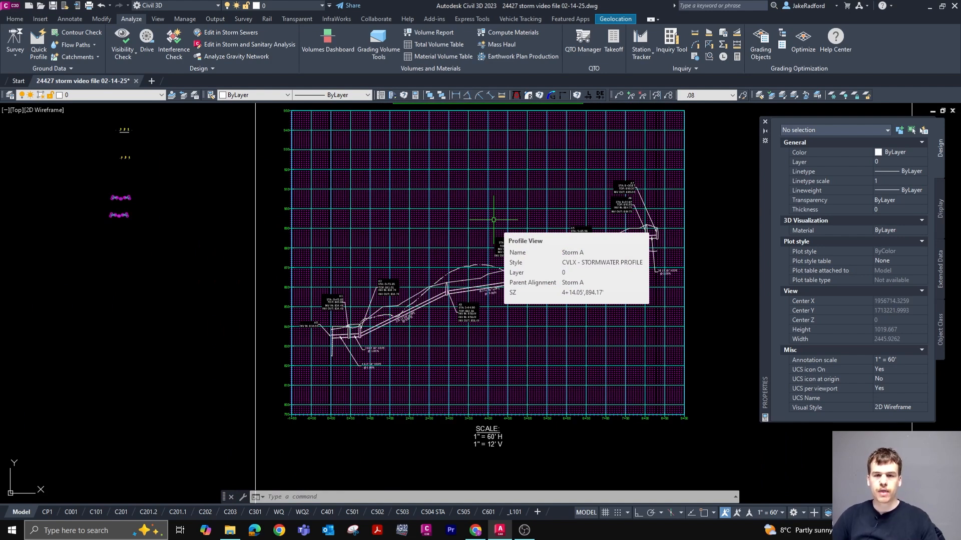
Examine the pipe runs between structures A2 and A5 against the existing and proposed grade lines, especially at A3 and A4
scroll(493, 220, "up", 4)
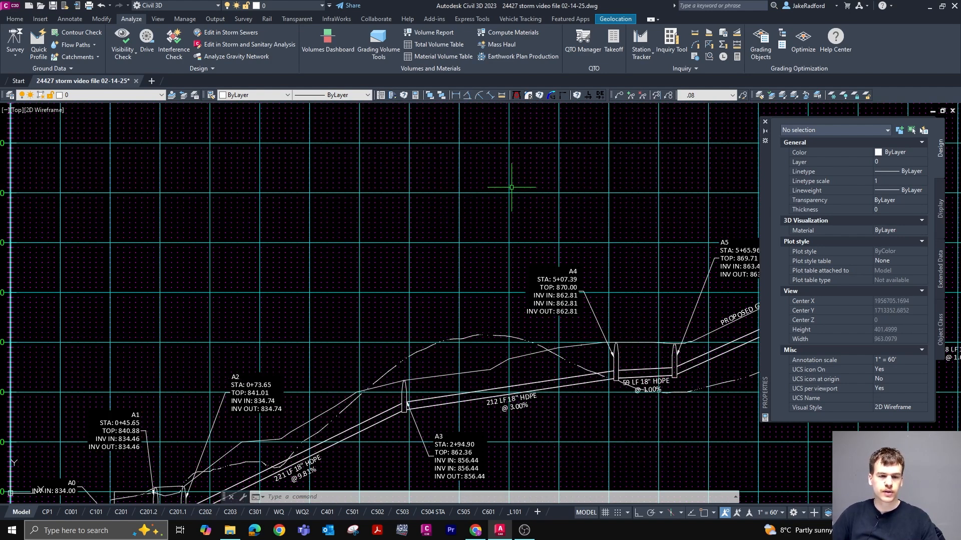
scroll(510, 208, "down", 3)
scroll(416, 297, "up", 6)
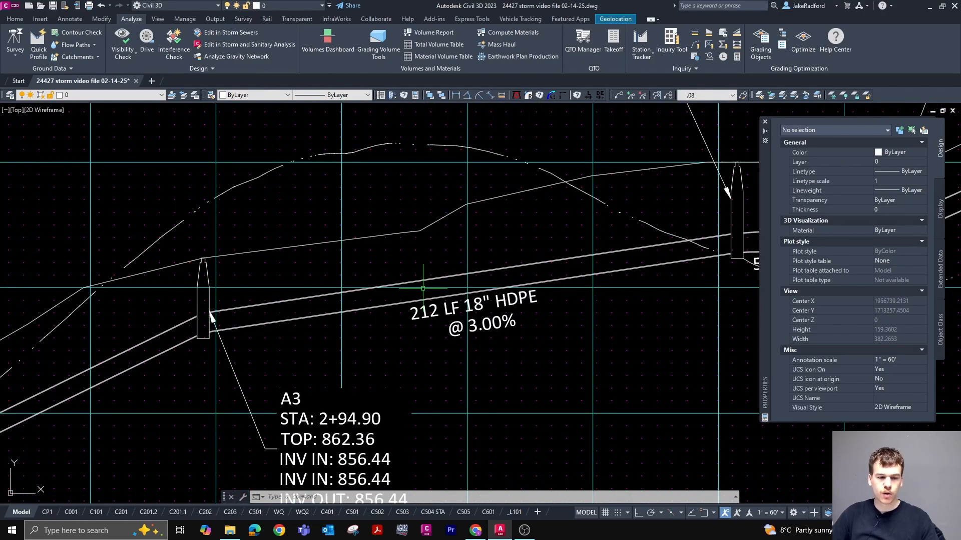
scroll(381, 276, "down", 2)
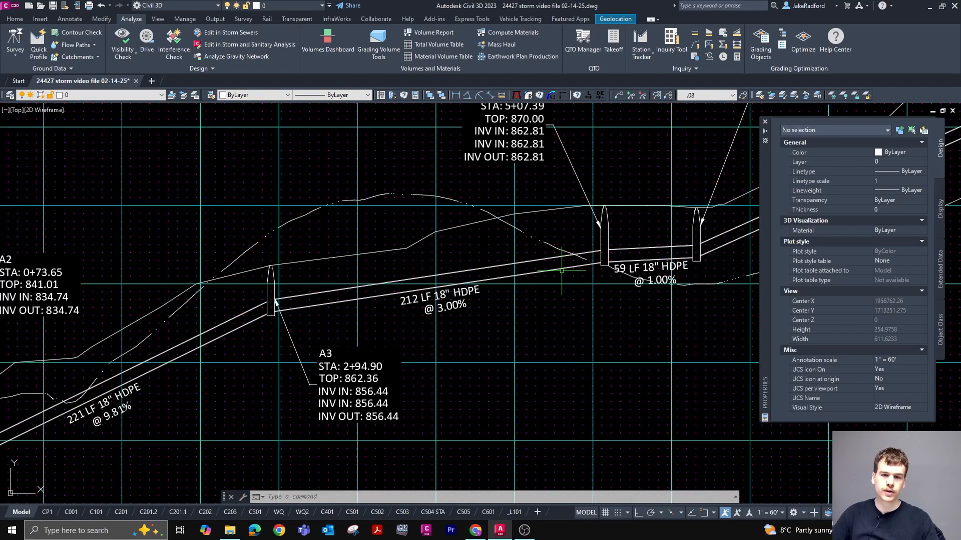
scroll(500, 240, "up", 3)
scroll(467, 275, "down", 3)
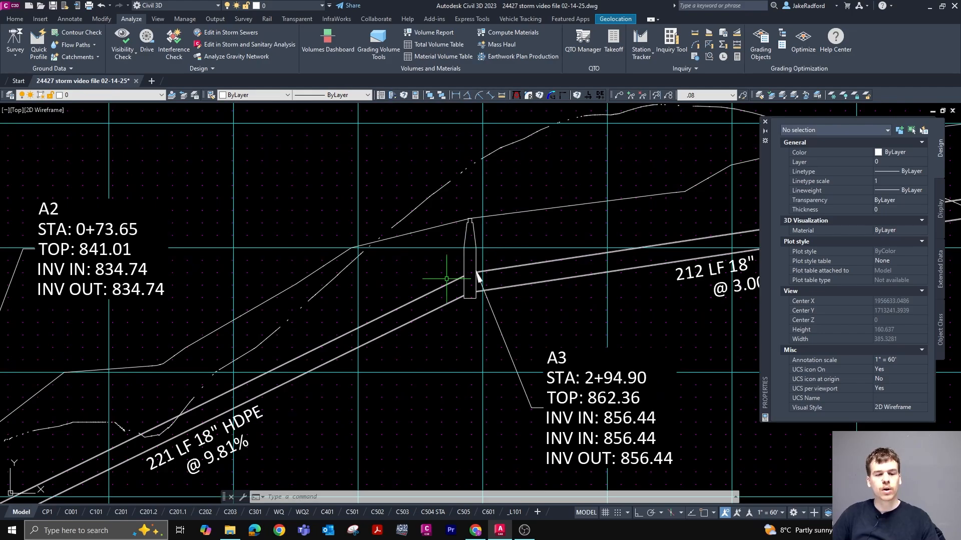
scroll(443, 278, "up", 3)
scroll(444, 279, "up", 2)
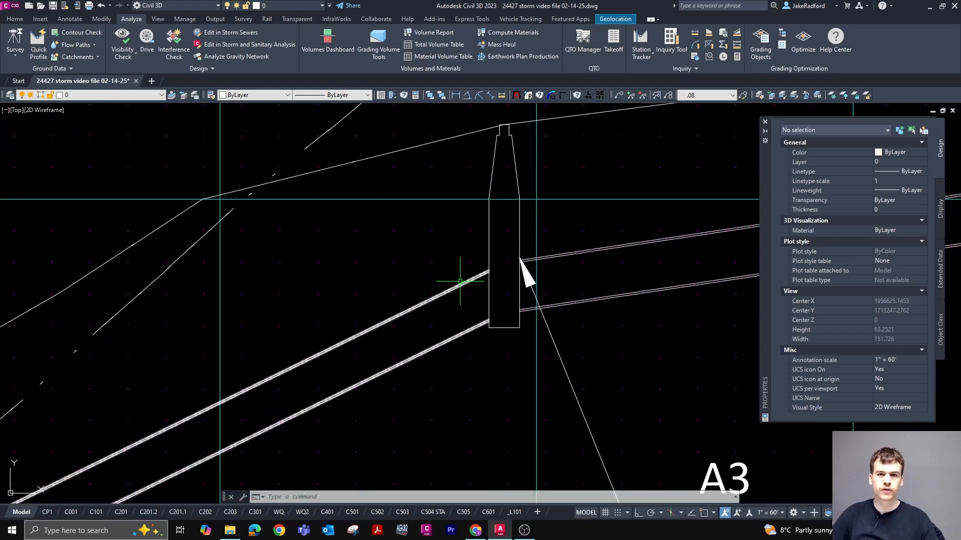
scroll(460, 276, "down", 2)
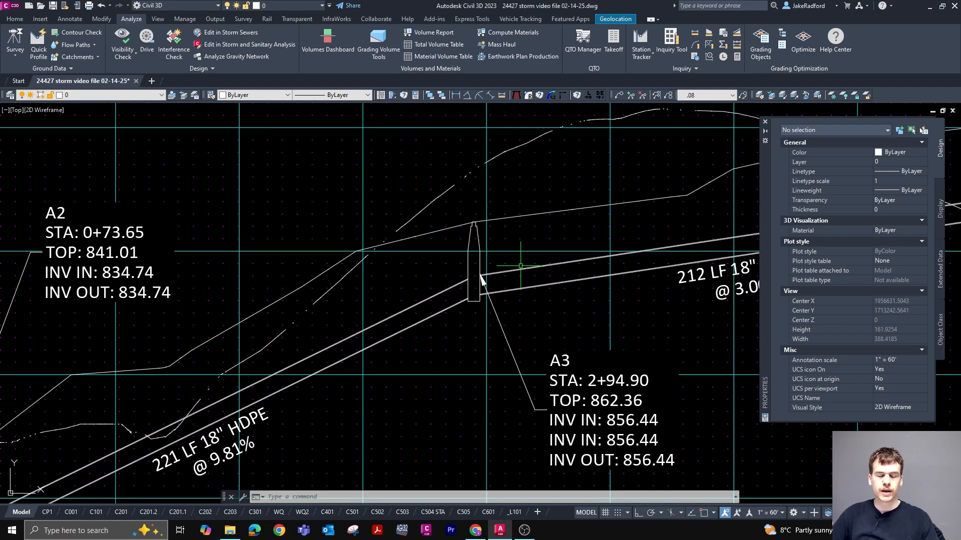
scroll(484, 275, "down", 2)
scroll(370, 280, "down", 2)
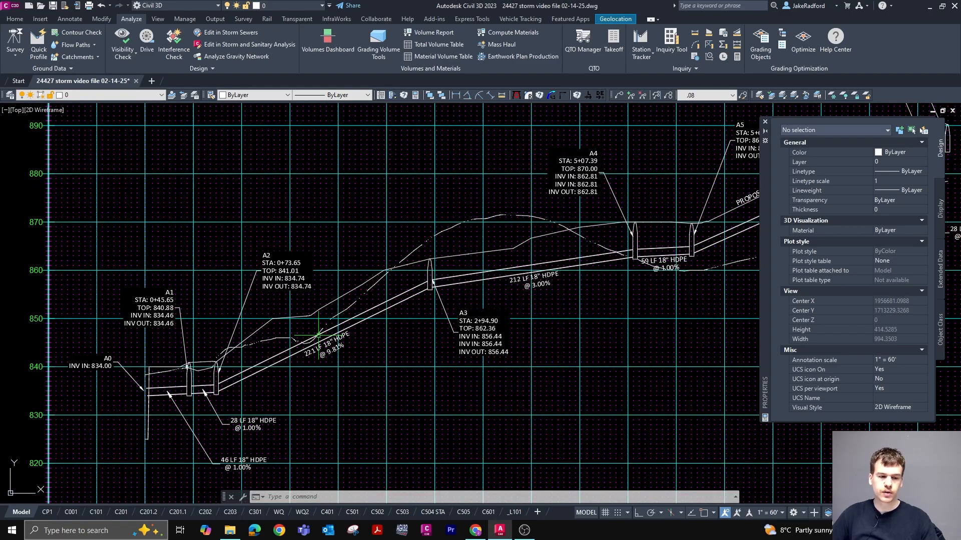
scroll(280, 315, "up", 3)
scroll(285, 318, "down", 2)
scroll(287, 320, "up", 2)
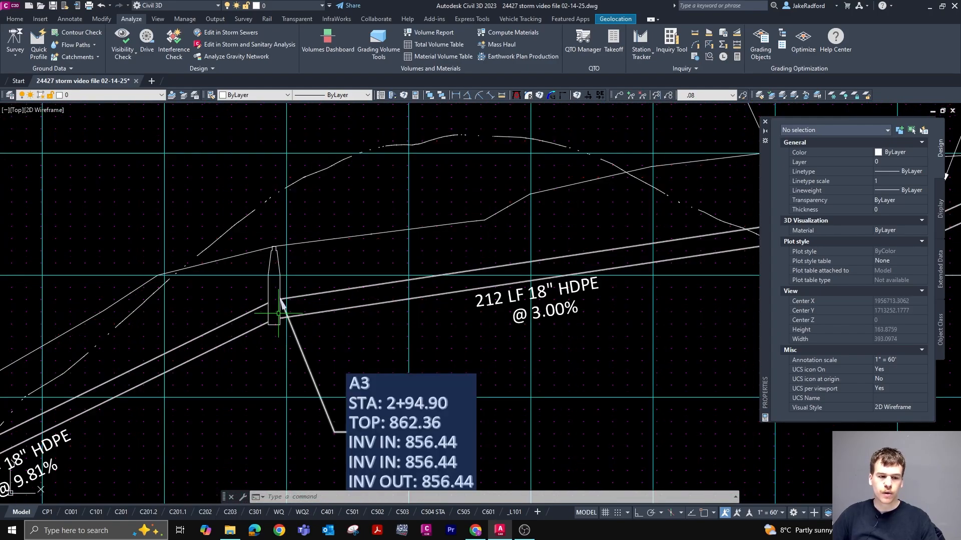
scroll(251, 300, "down", 2)
scroll(650, 220, "up", 2)
scroll(601, 241, "up", 2)
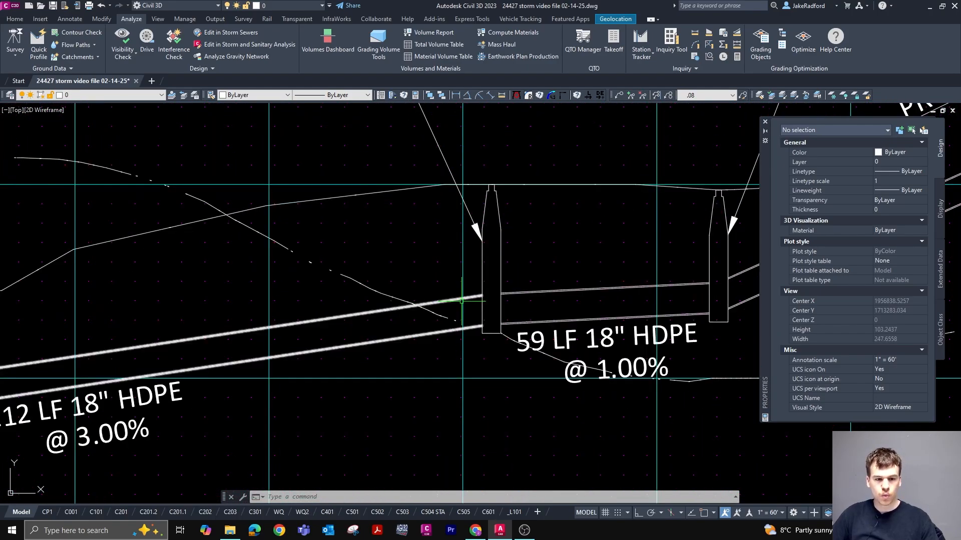
scroll(461, 301, "up", 2)
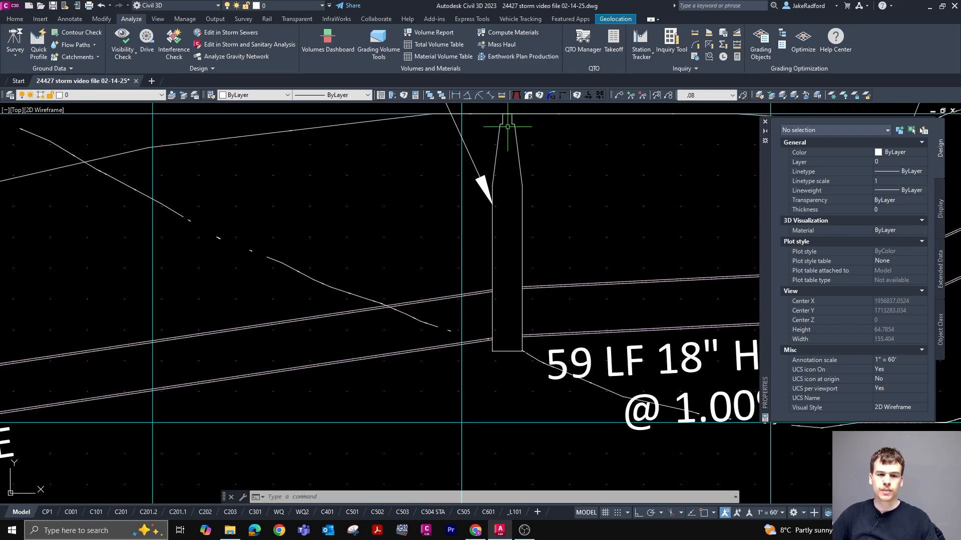
scroll(545, 361, "down", 2)
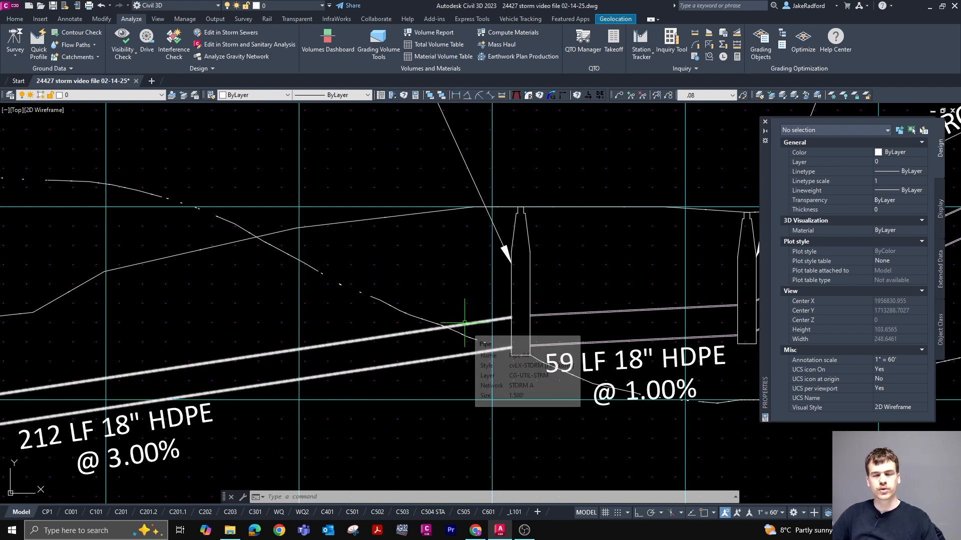
scroll(551, 250, "down", 2)
scroll(551, 250, "up", 2)
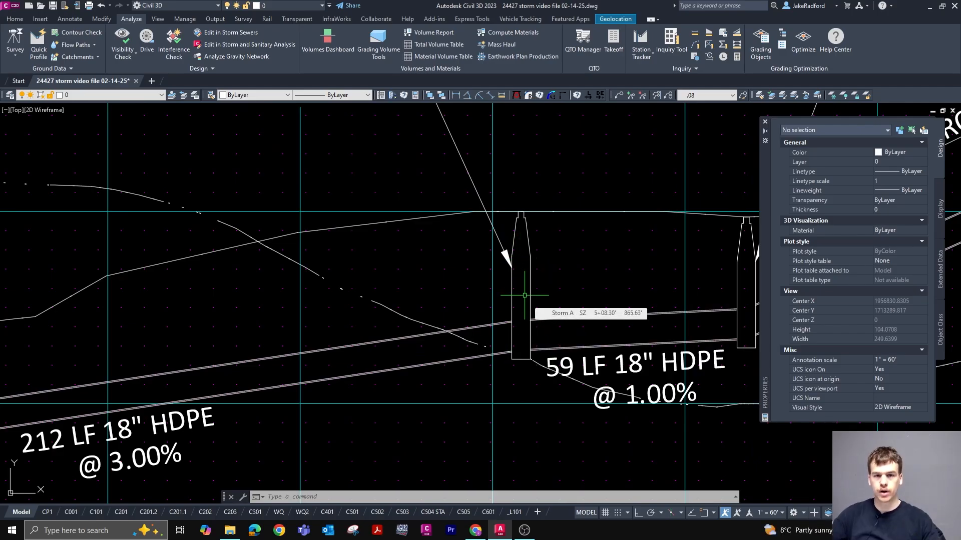
scroll(575, 281, "down", 3)
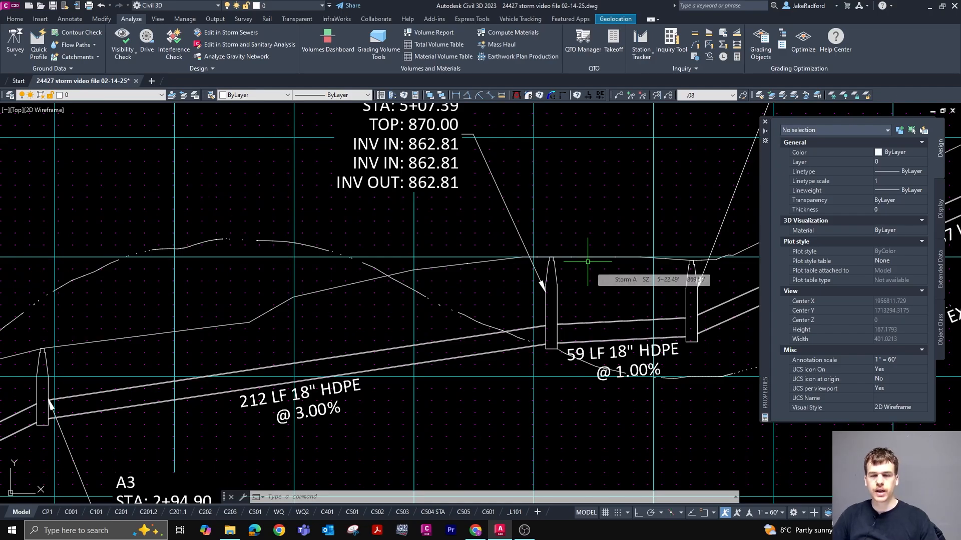
scroll(618, 286, "down", 2)
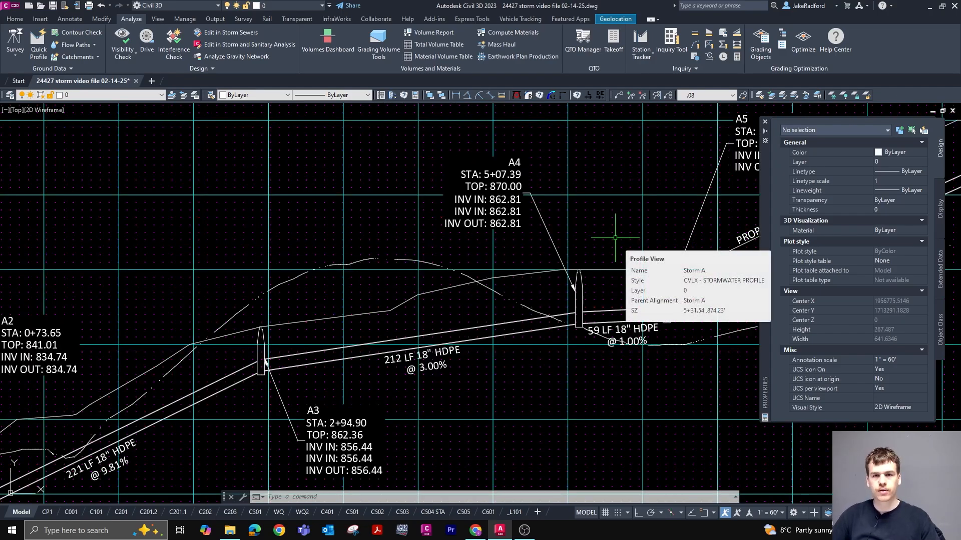
scroll(616, 238, "down", 4)
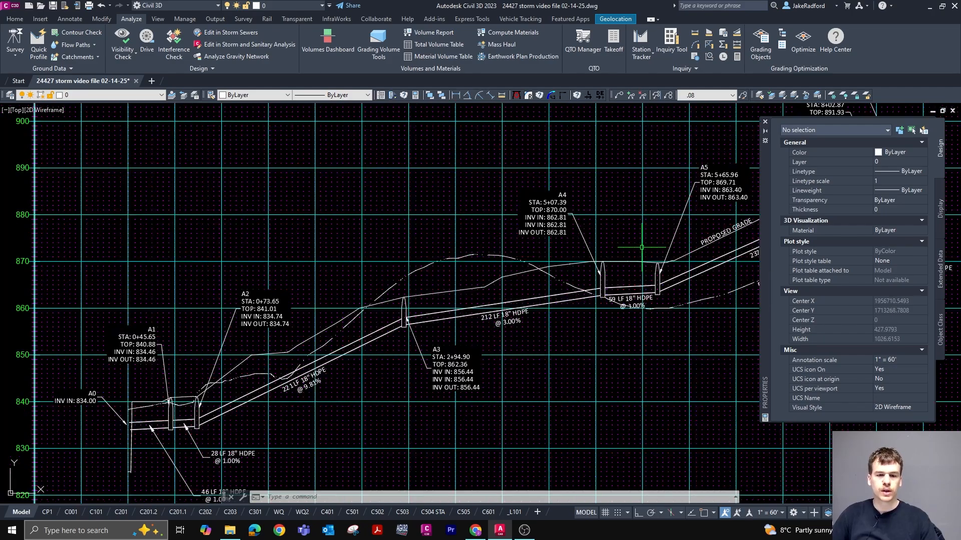
scroll(615, 261, "up", 2)
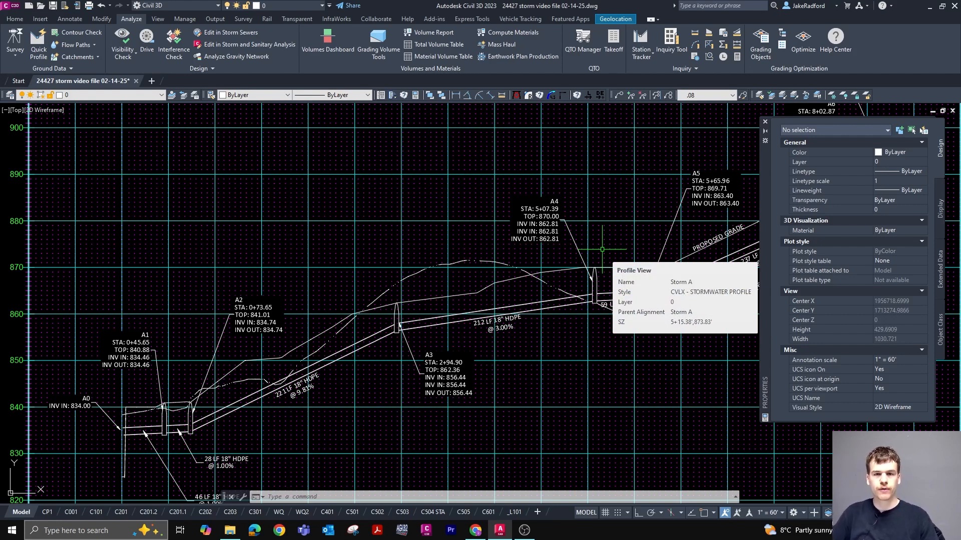
scroll(602, 249, "down", 3)
scroll(604, 238, "up", 3)
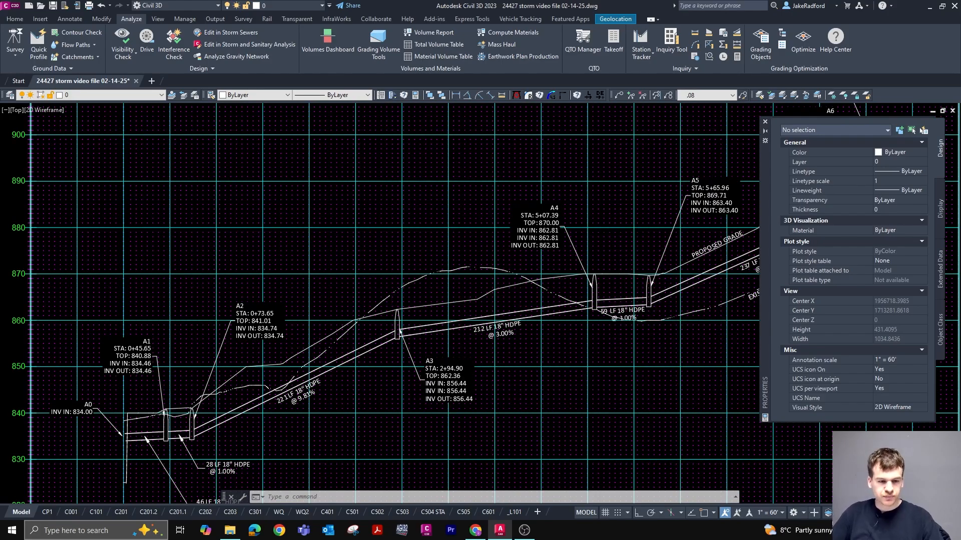
scroll(603, 239, "down", 2)
key("Escape")
key("Escape")
key("Escape")
scroll(512, 232, "down", 2)
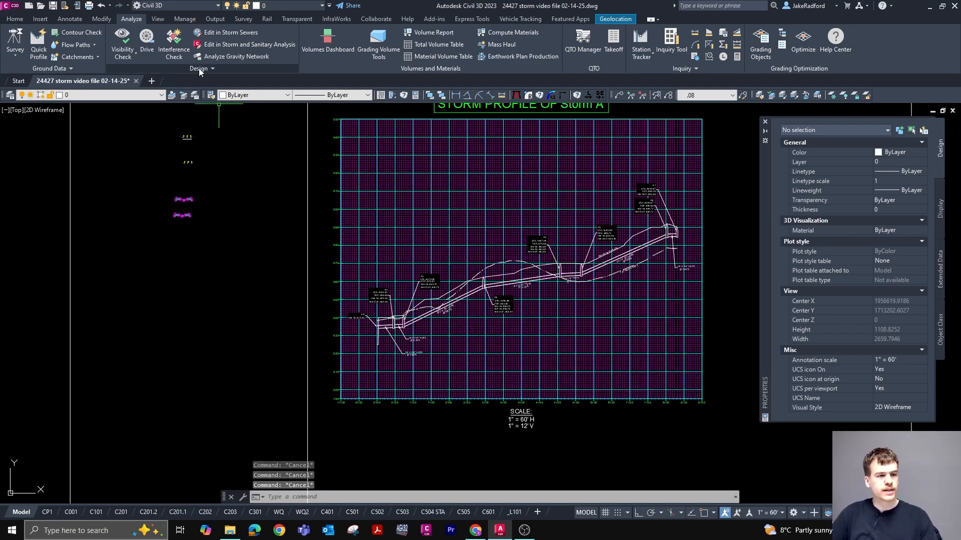
Start Edit in Storm Sewers and accept the STORM A pipe network as the object for export
left_click(209, 69)
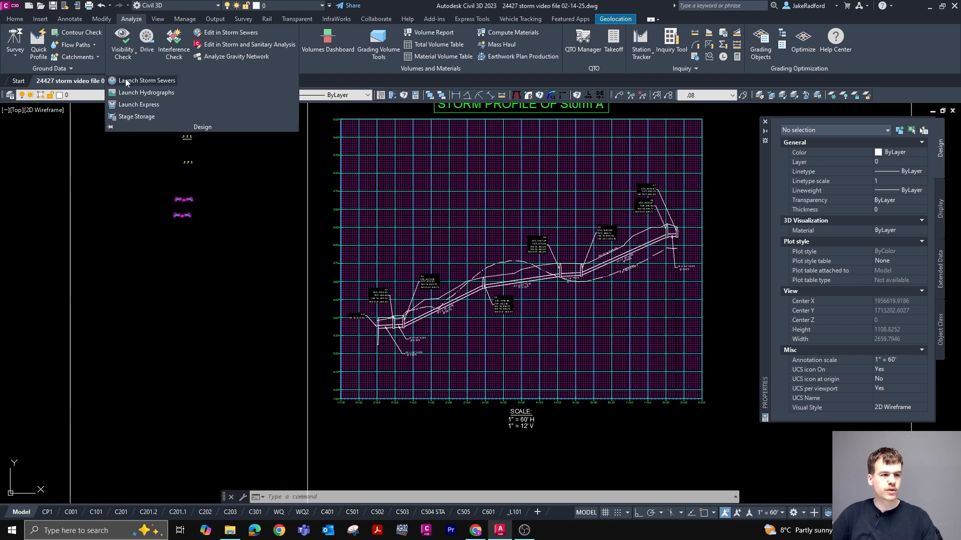
left_click(226, 32)
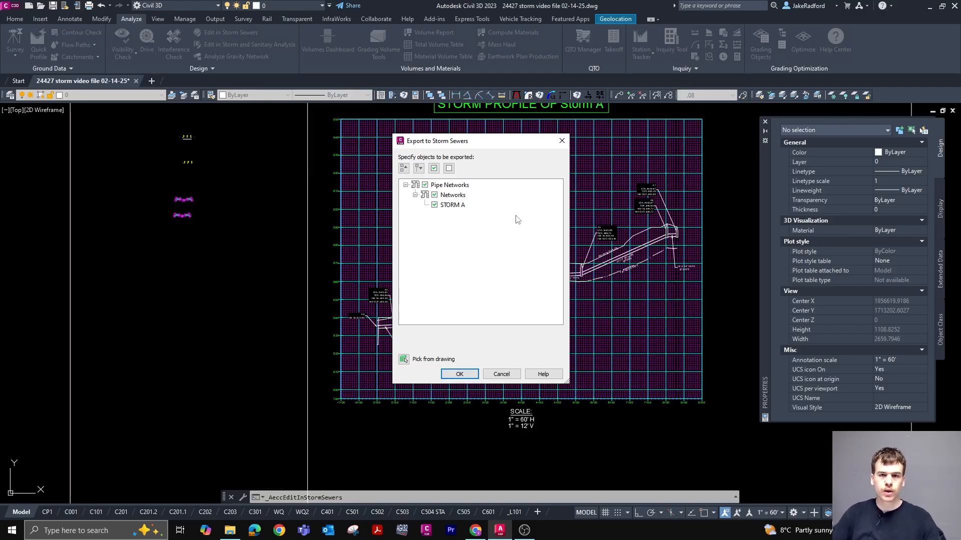
left_click(465, 378)
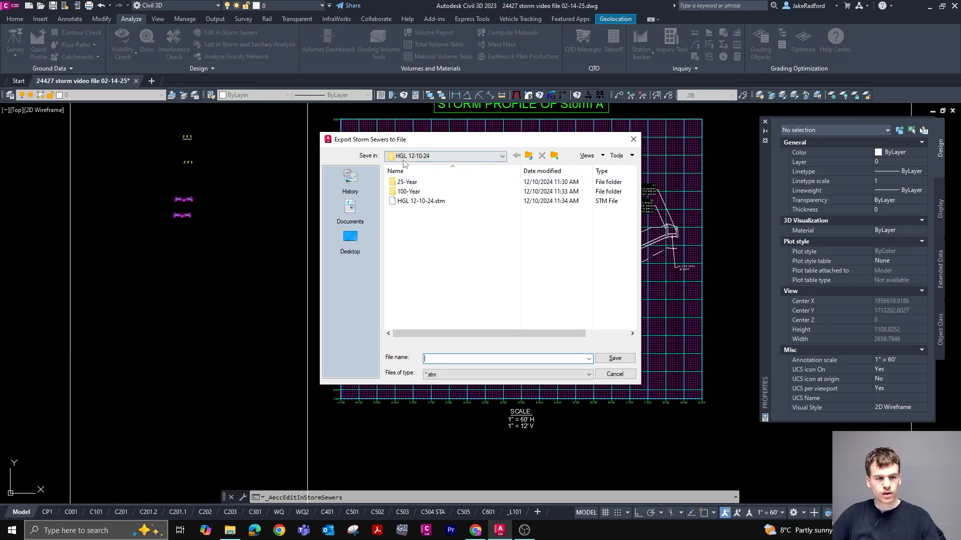
Set the export location to the 8.1 Hydro-Calcs folder of the cvLX 24427 project within cvLX Remote
left_click(501, 156)
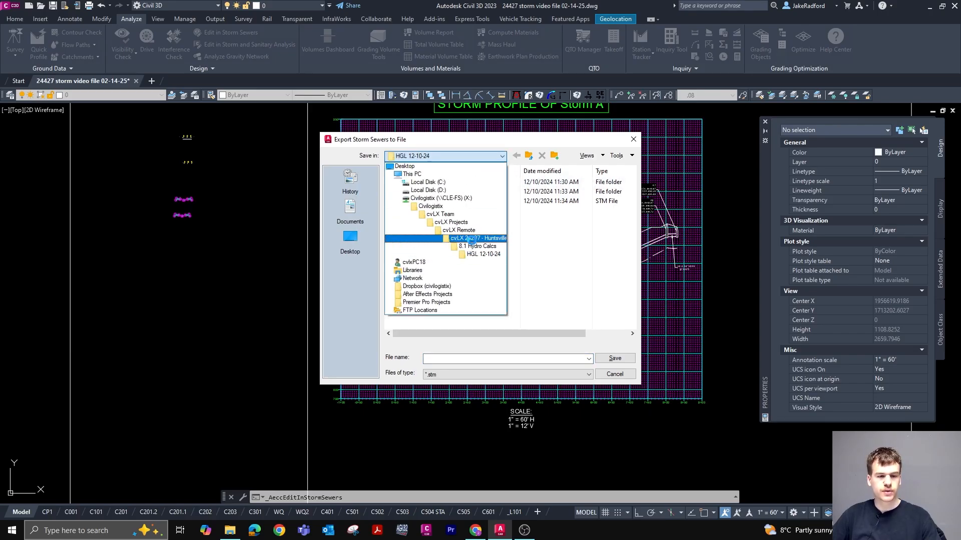
left_click(476, 222)
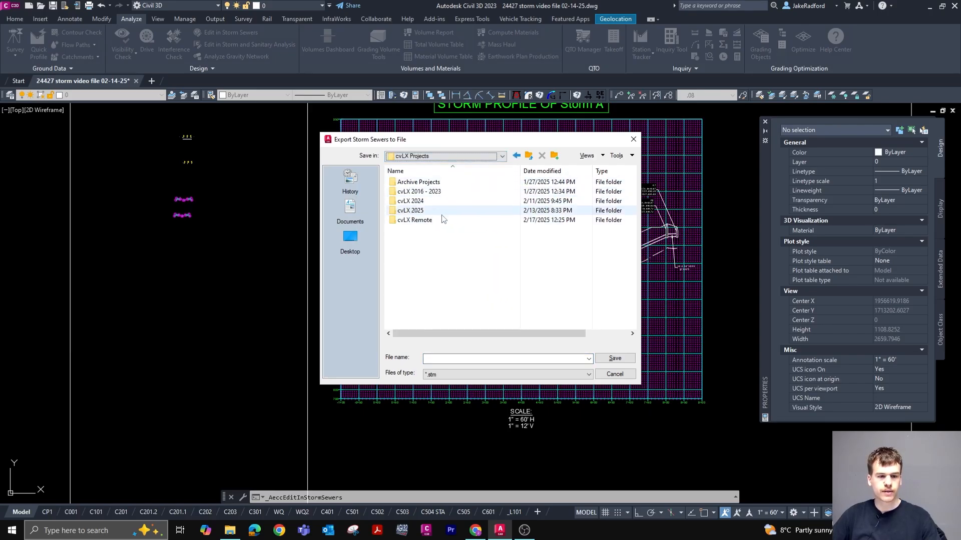
double_click(435, 224)
left_click(542, 171)
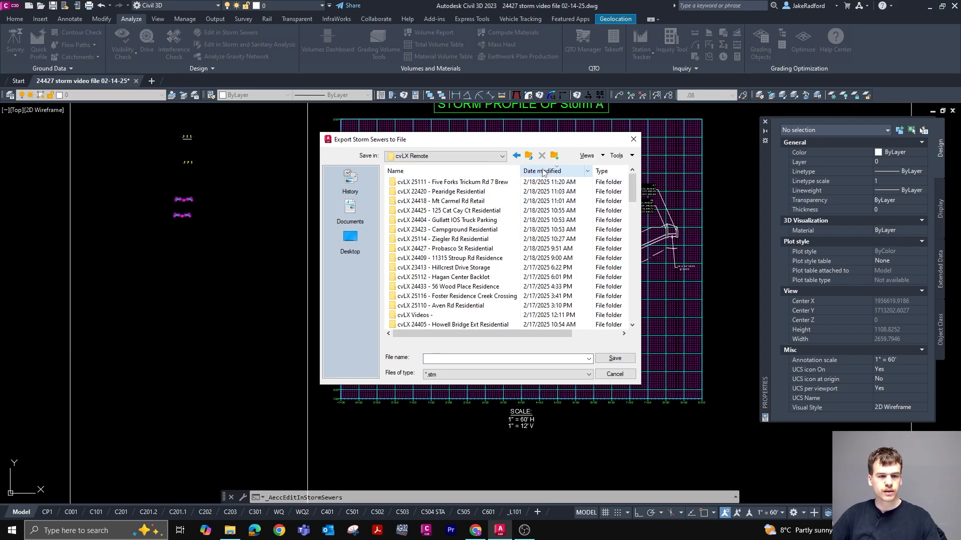
left_click(543, 172)
left_click(543, 172)
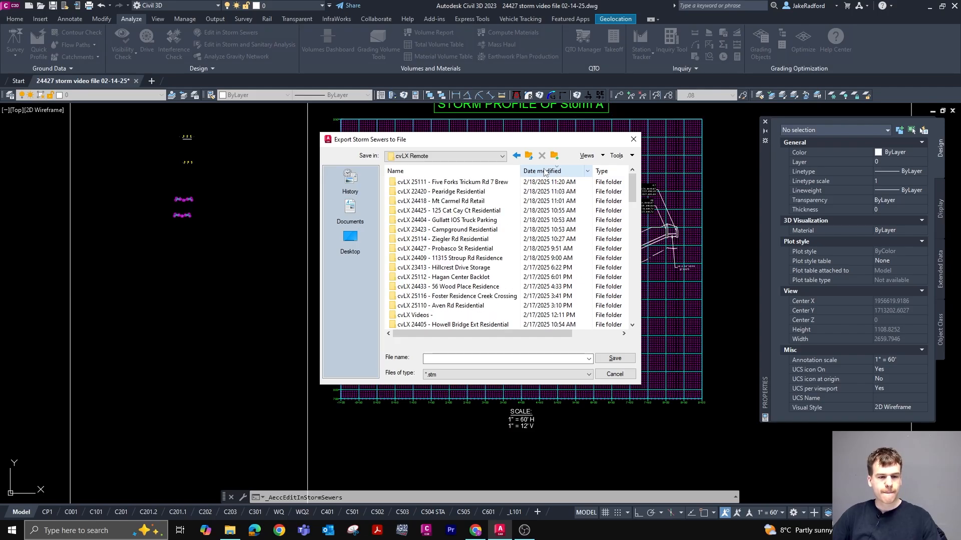
double_click(453, 248)
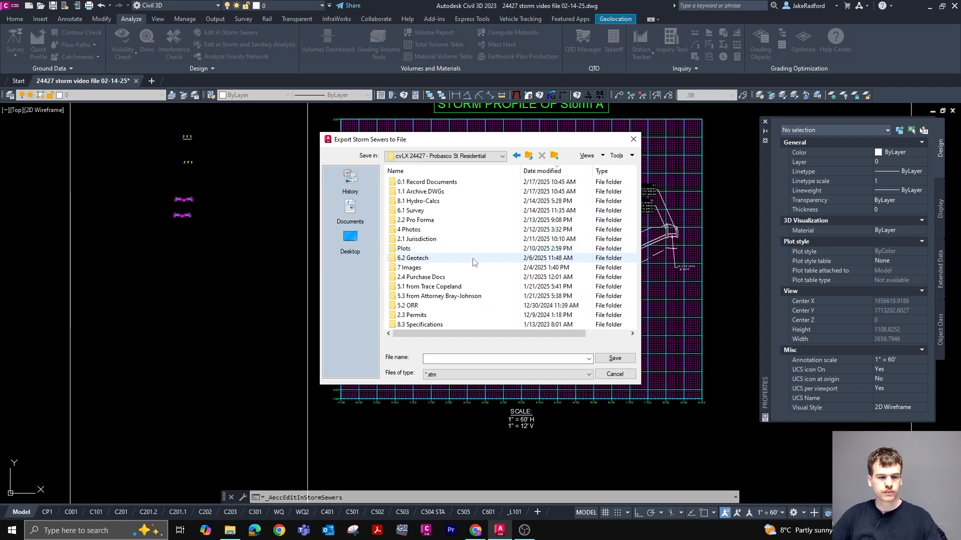
double_click(446, 202)
Create a new folder named HGL inside 8.1 Hydro-Calcs
right_click(425, 245)
mouse_move(455, 324)
left_click(538, 329)
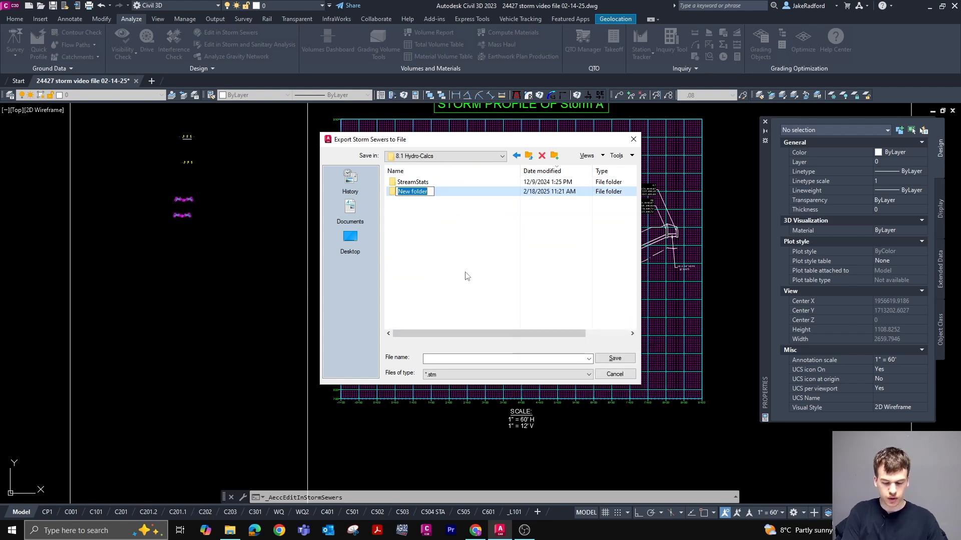
type("HGL")
key("Return")
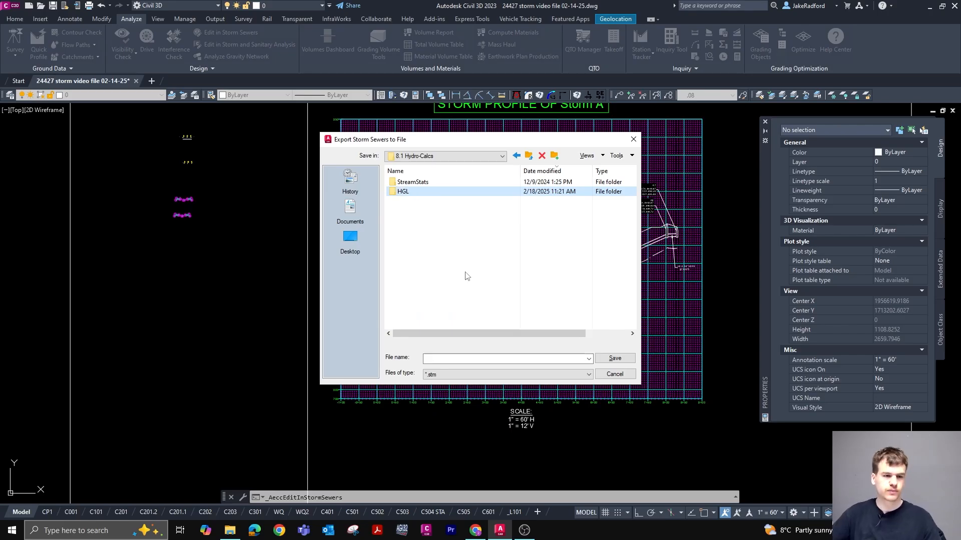
Save the Storm Sewers export in the HGL folder as an .stm file named 24427 HGL followed by the current date
double_click(425, 191)
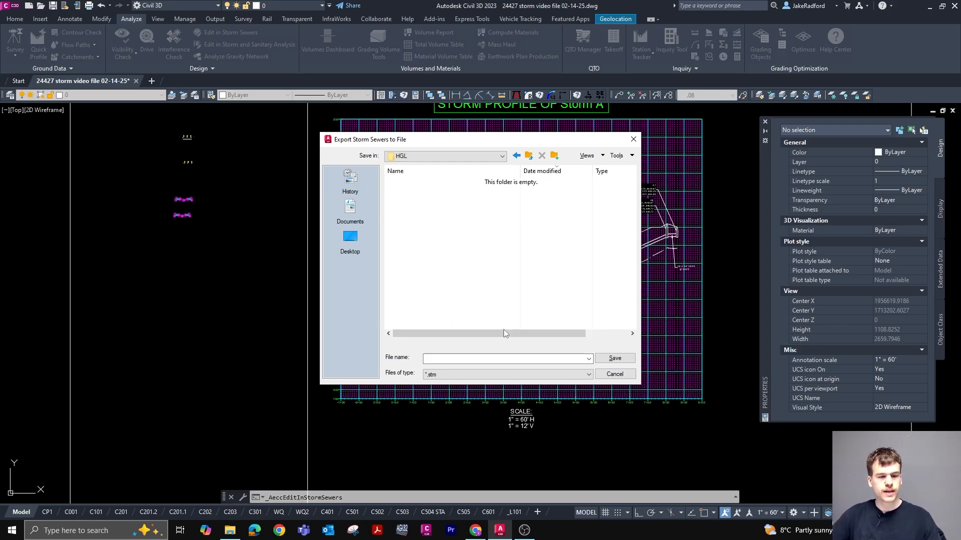
left_click(437, 357)
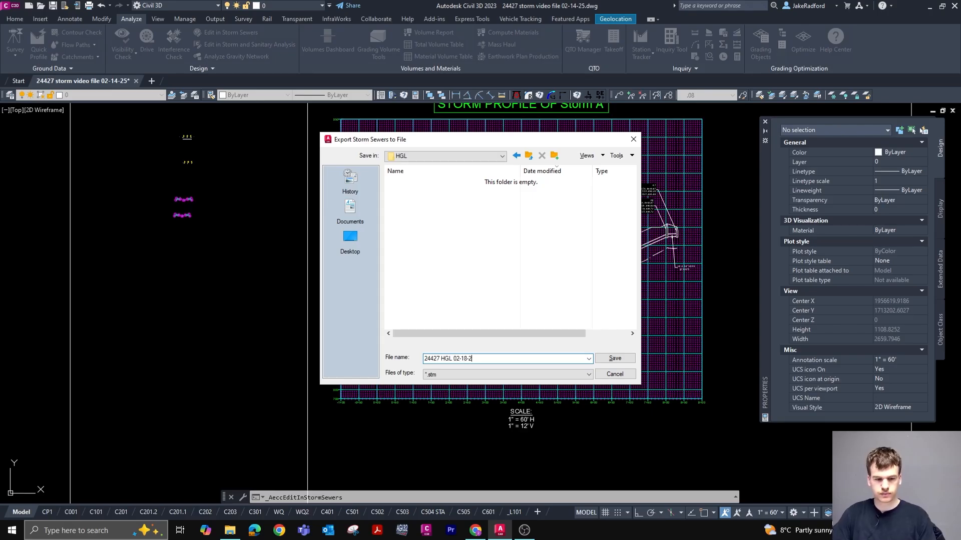
left_click(615, 359)
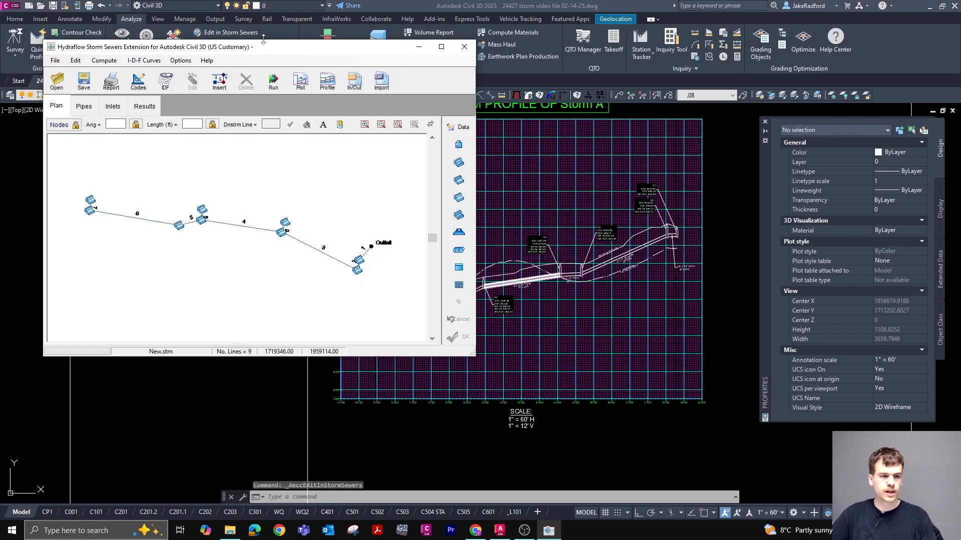
Review the exported network's pipe and inlet tables in the Hydraflow Storm Sewers Extension, through to the structure dimensions
left_click_drag(270, 50, 642, 119)
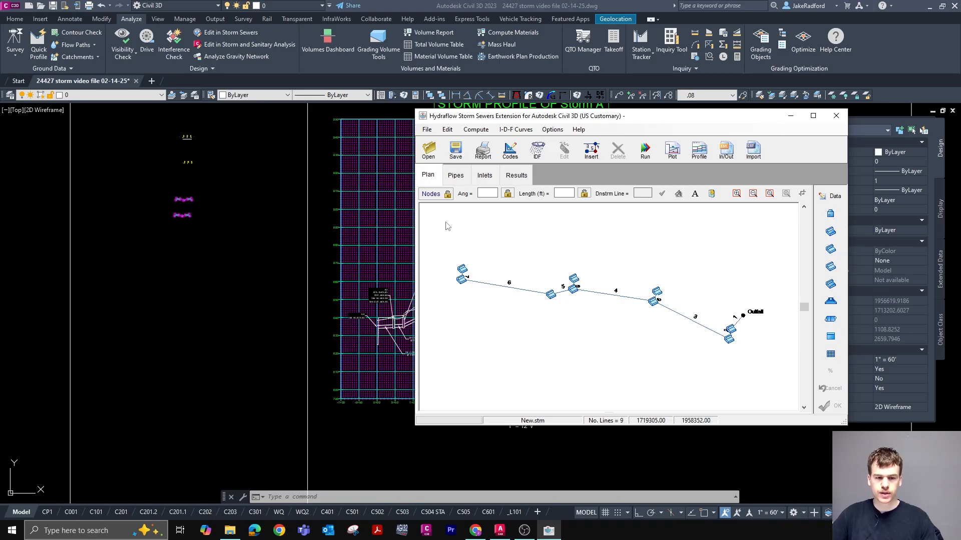
left_click(455, 175)
left_click(484, 175)
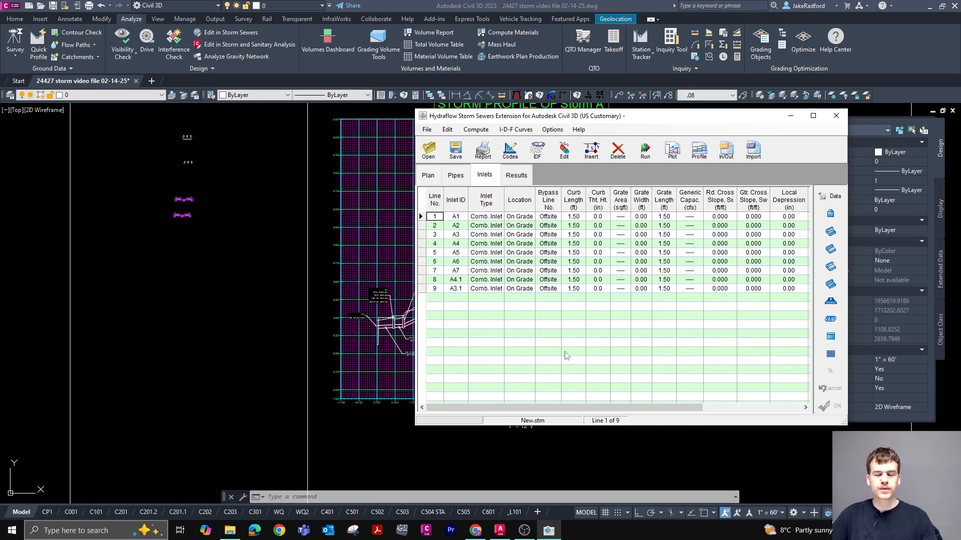
left_click_drag(579, 407, 641, 383)
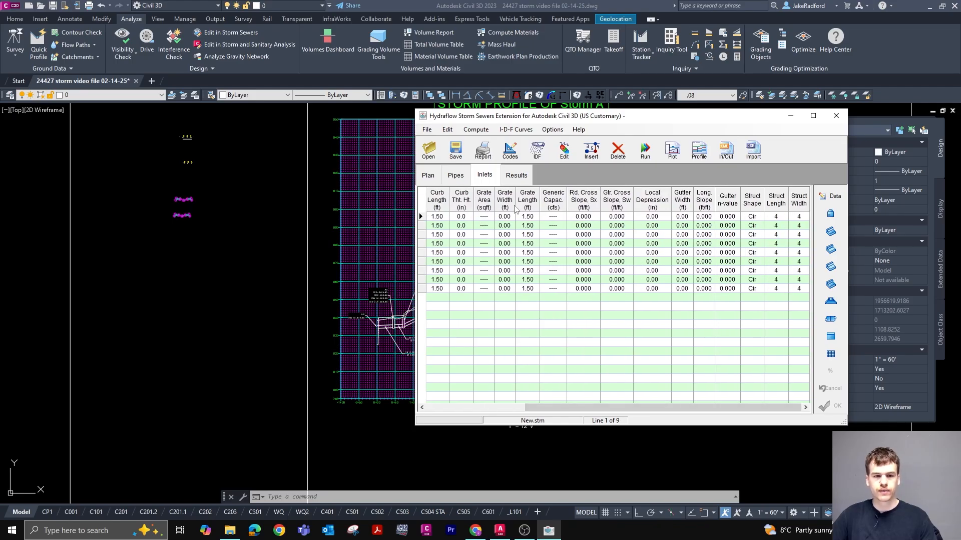
Look through the Summary, DOT, FL-DOT, Inlet and MyReport results tables and the custom report setup
left_click(516, 176)
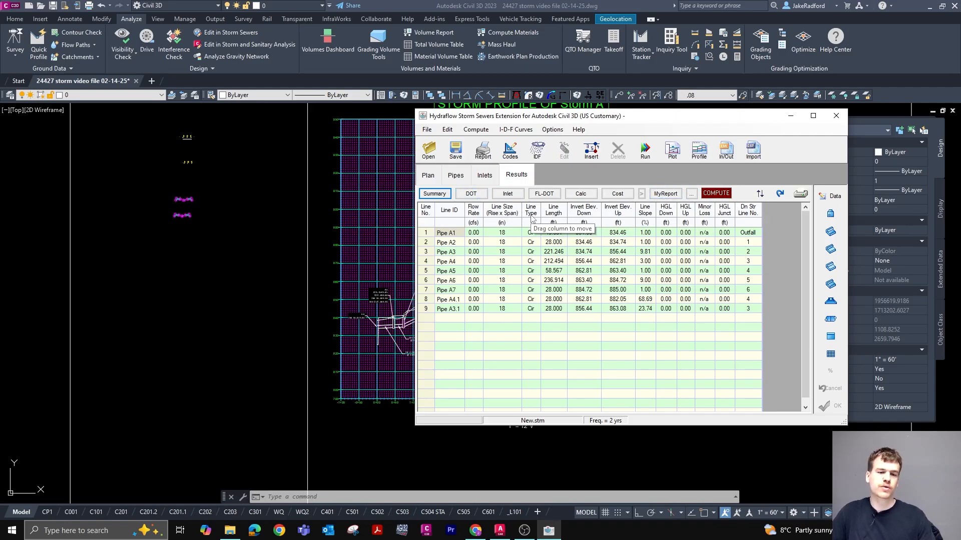
left_click(471, 193)
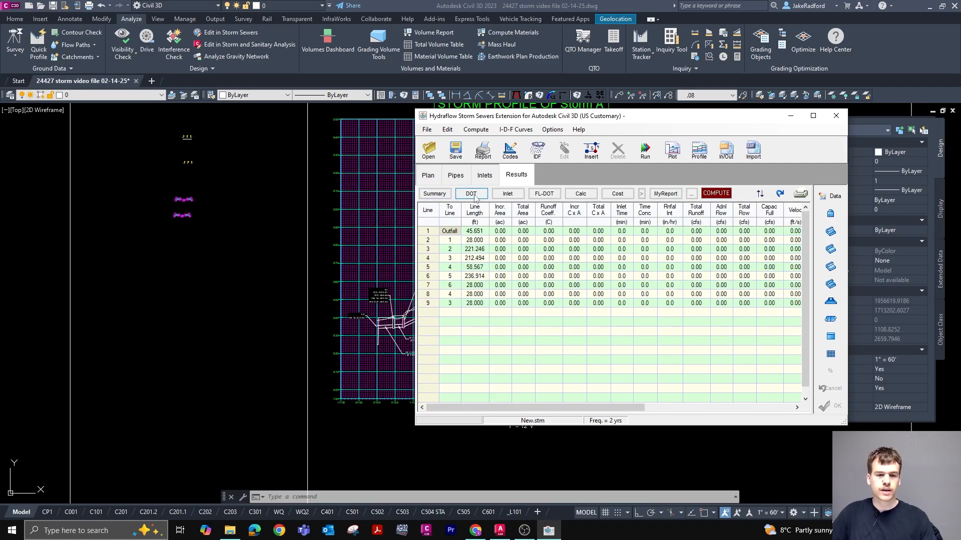
left_click(536, 195)
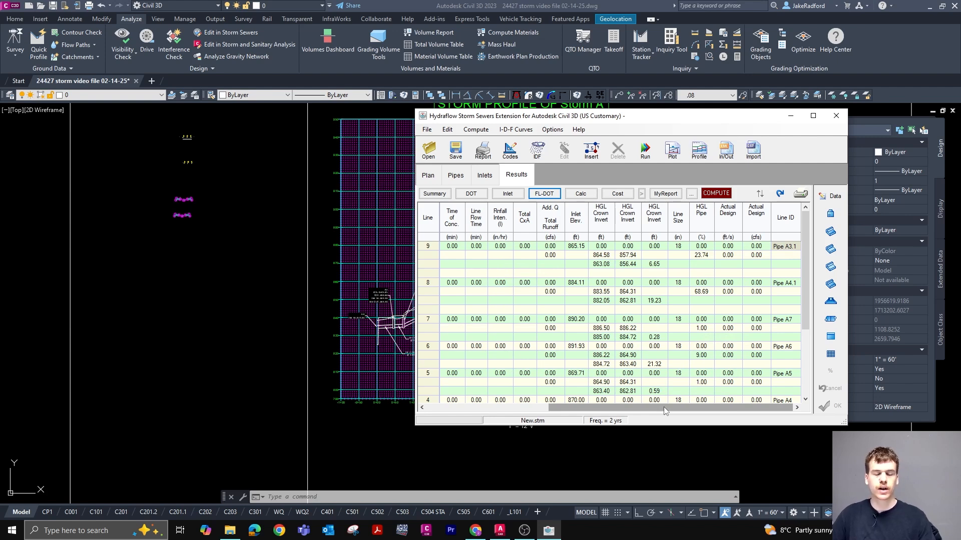
left_click_drag(664, 407, 538, 407)
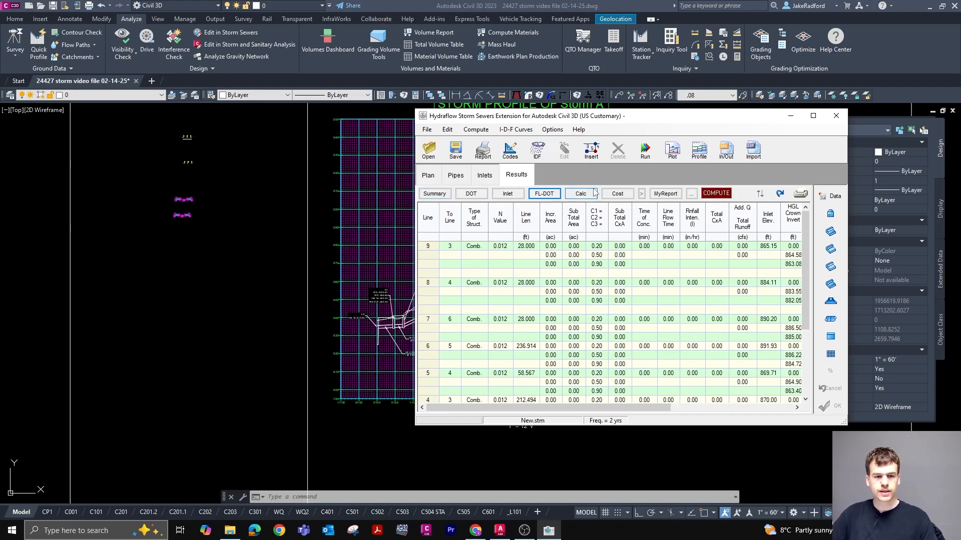
left_click(511, 195)
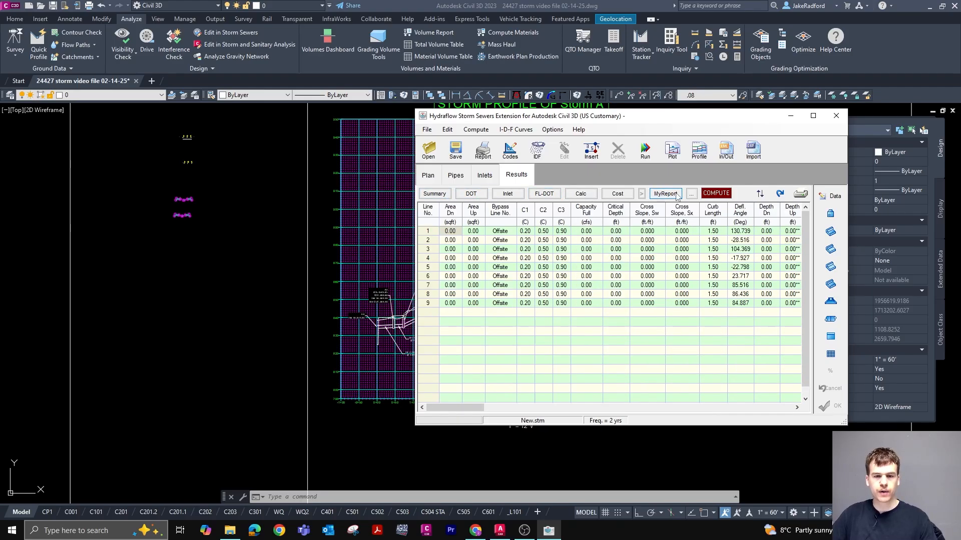
left_click(691, 194)
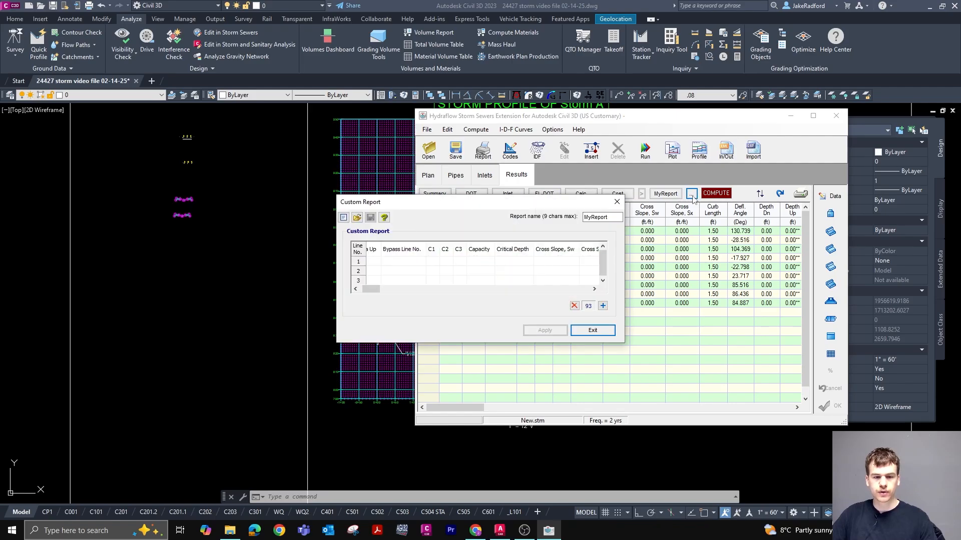
left_click_drag(531, 211, 591, 192)
mouse_move(432, 269)
left_mouse_down()
mouse_move(564, 268)
mouse_move(433, 269)
left_mouse_up()
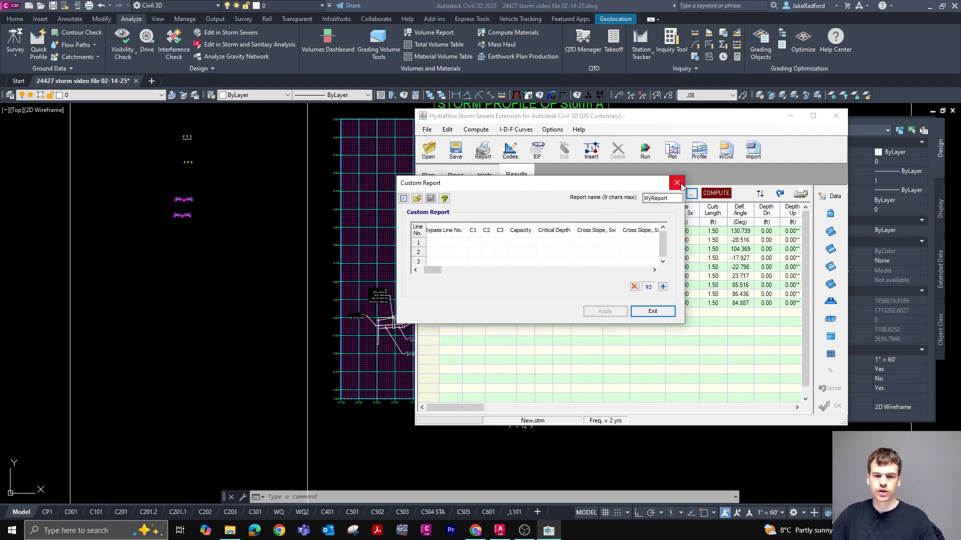
left_click(678, 183)
Arrange the Storm Sewers pipe table over the drawing and clear the Properties palette away so the Storm A profile can be compared
left_click(456, 175)
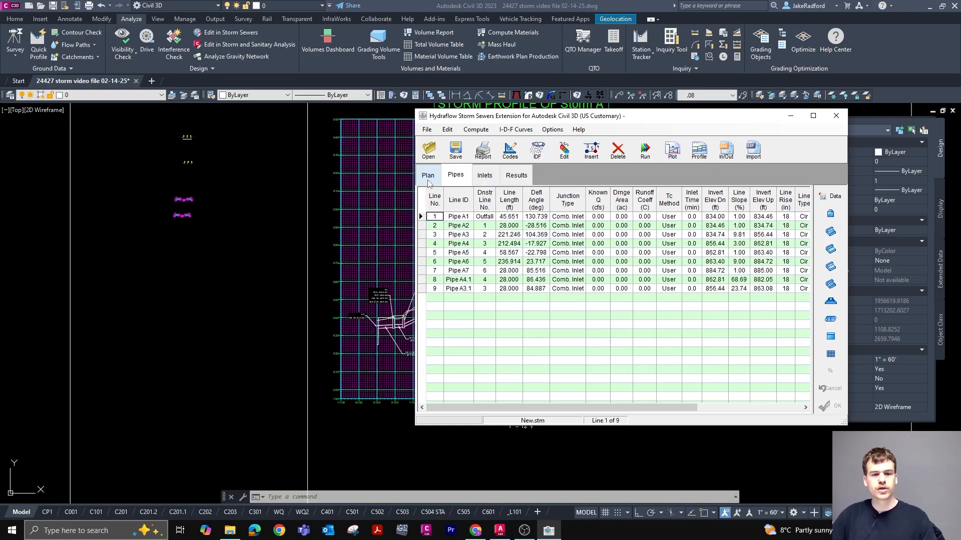
left_click_drag(674, 119, 960, 115)
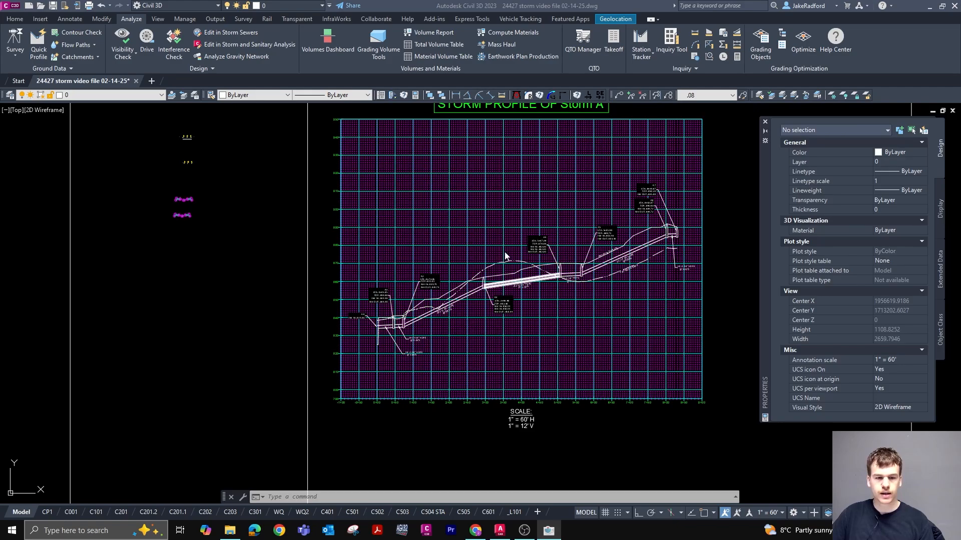
scroll(524, 319, "down", 2)
scroll(594, 262, "up", 2)
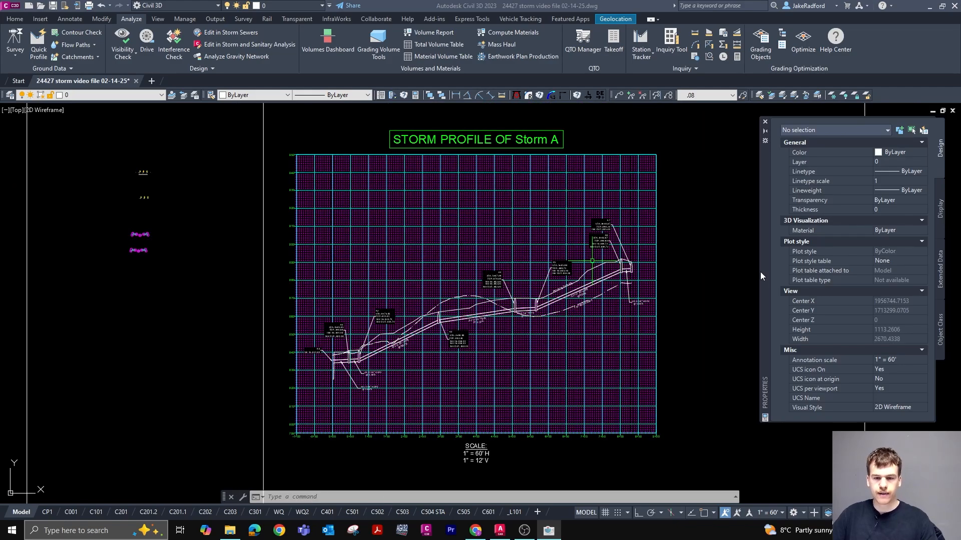
left_click_drag(763, 273, 960, 272)
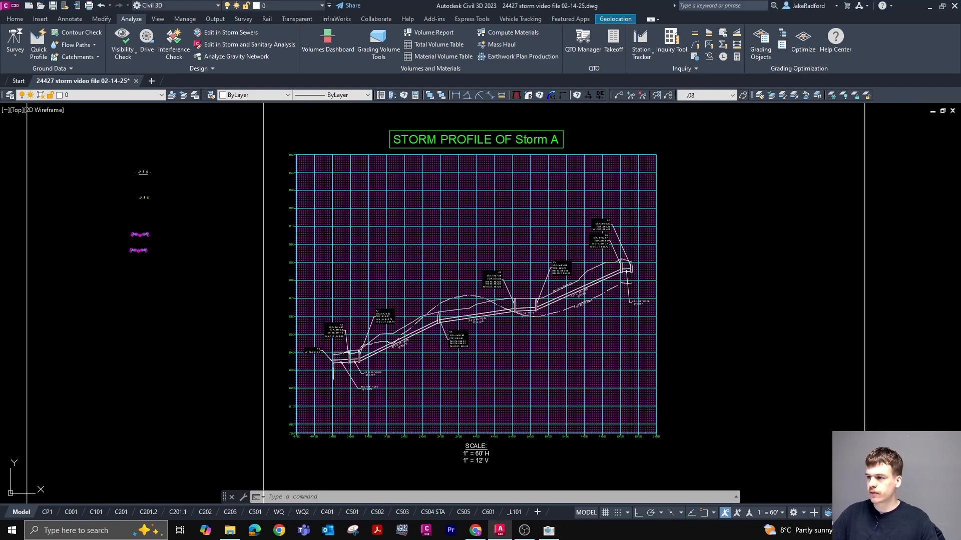
scroll(377, 365, "up", 2)
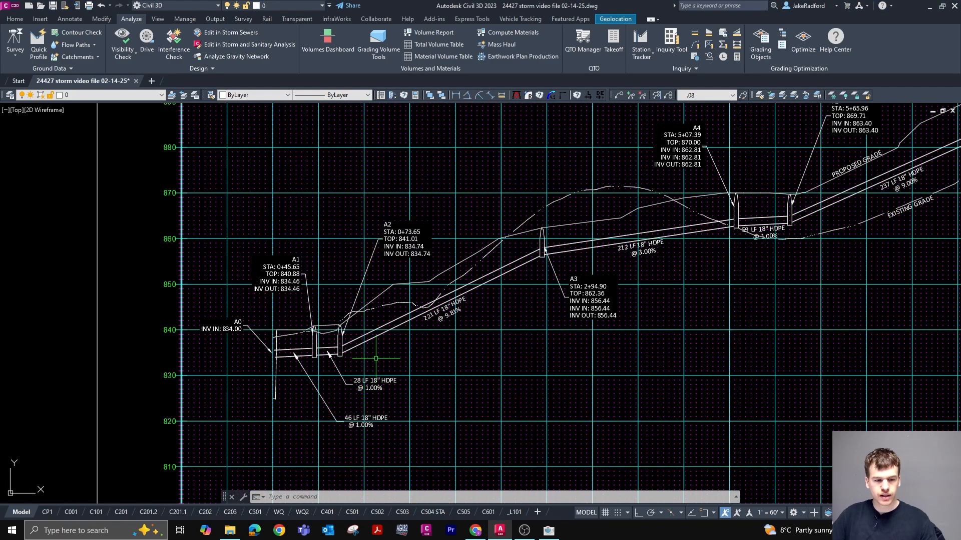
left_click_drag(960, 138, 305, 43)
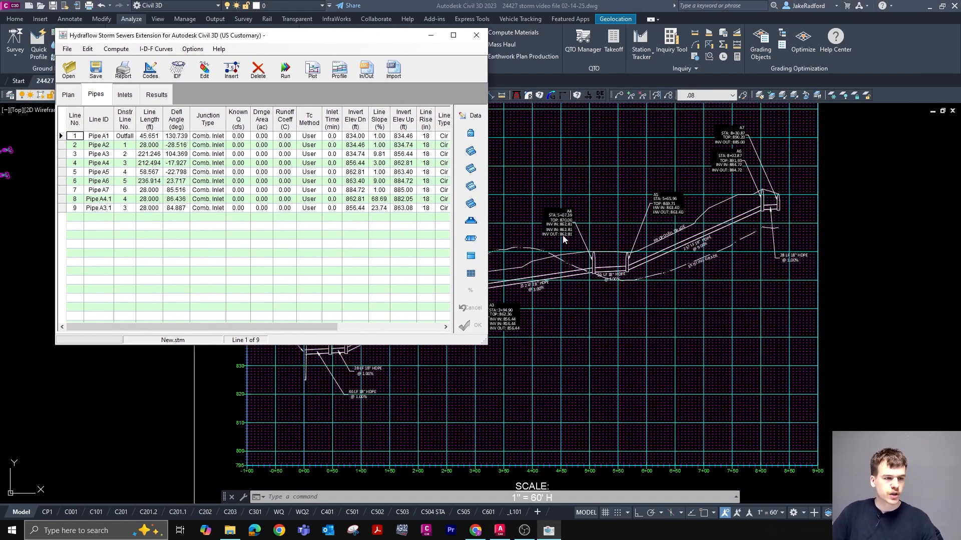
Examine the pipe data columns, including inverts, slopes, line sizes, N values, J-loss coefficients and inlet/rim elevations
left_click_drag(300, 327, 361, 327)
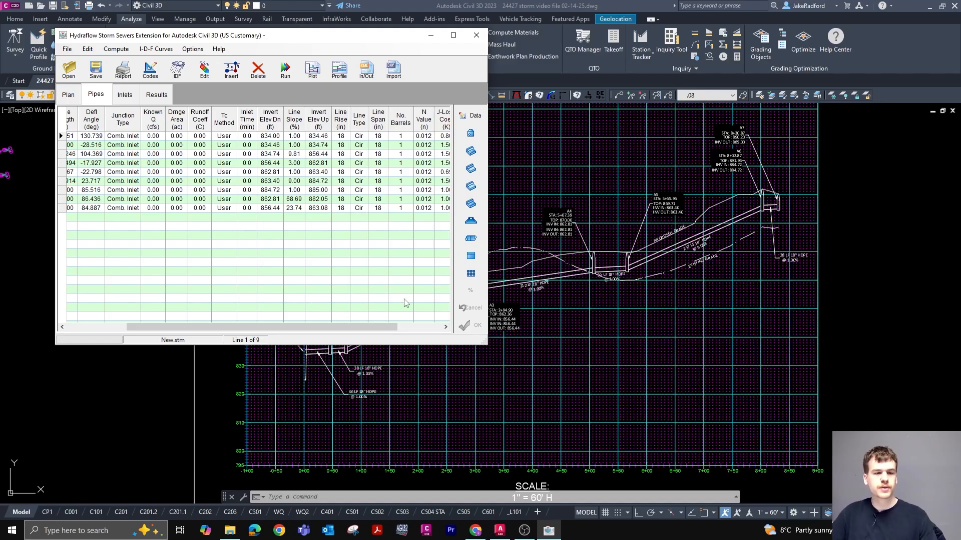
left_click_drag(384, 323, 422, 323)
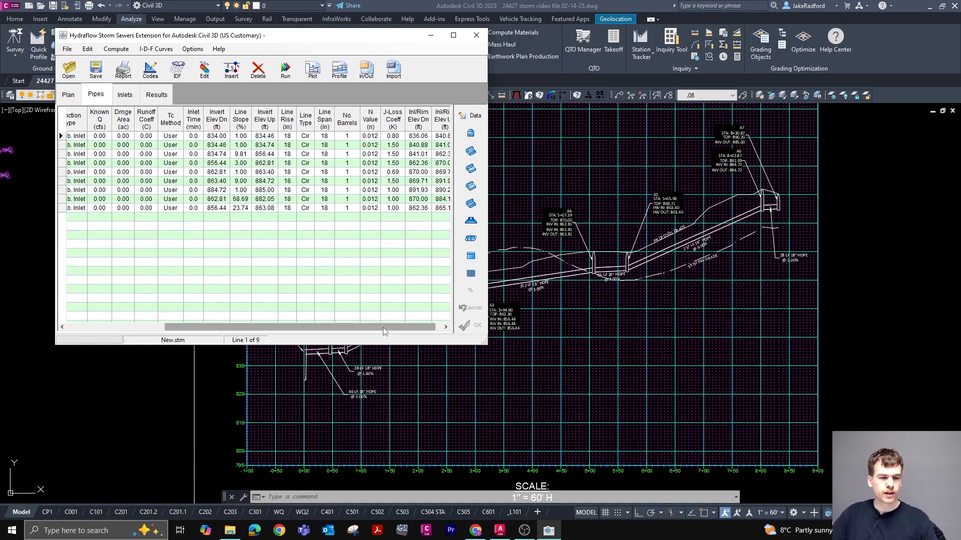
scroll(362, 177, "right", 1)
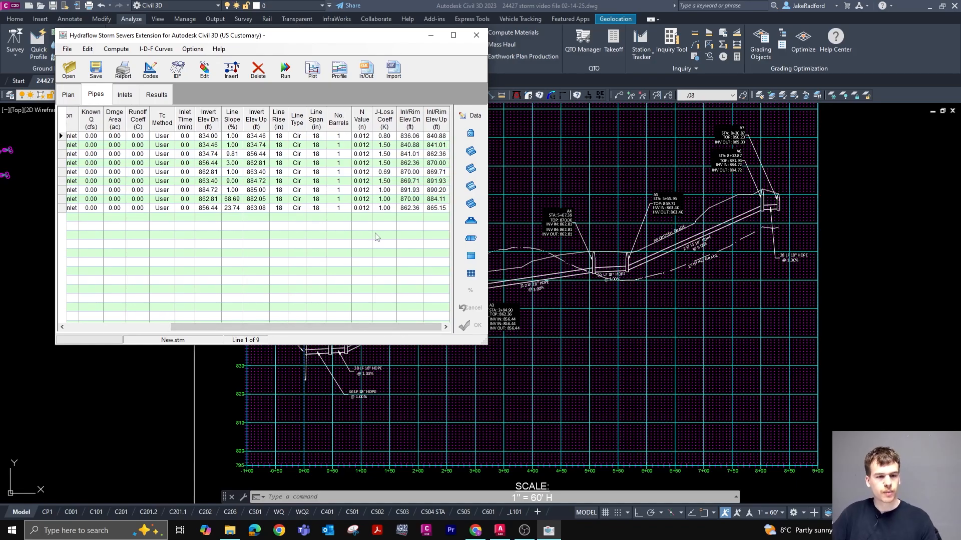
left_click_drag(370, 326, 247, 320)
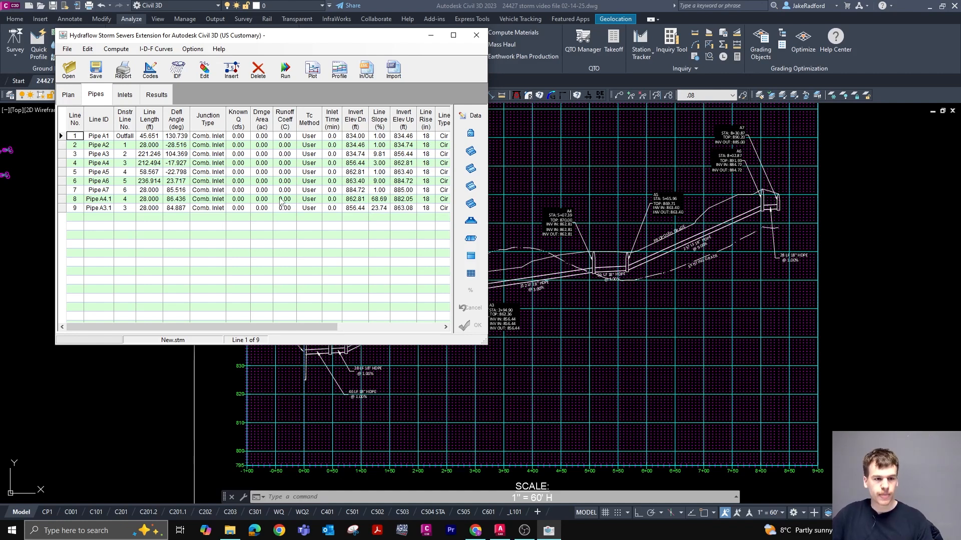
Open a blank canvas in Paint and arrange its resized window beside the Storm Sewers pipe table
left_click(116, 539)
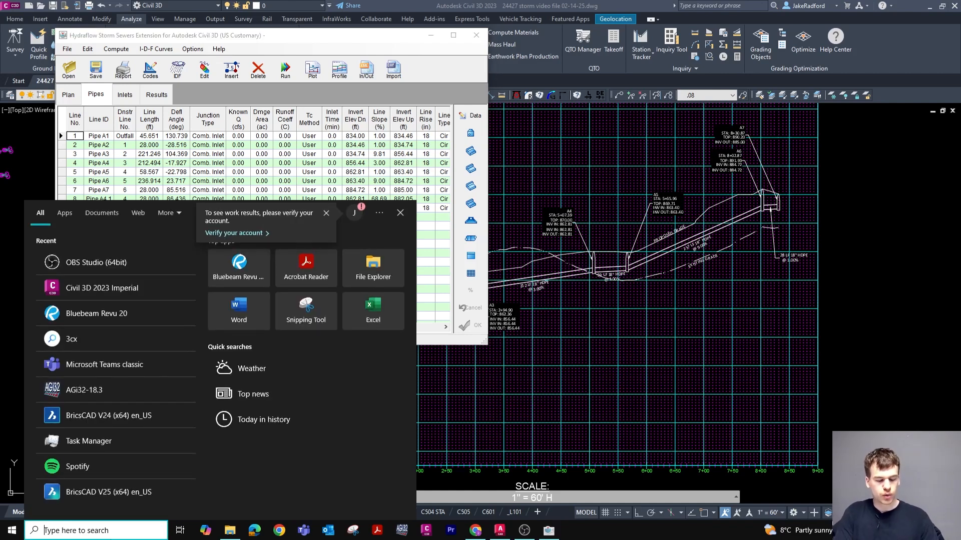
type("PAI")
key("Return")
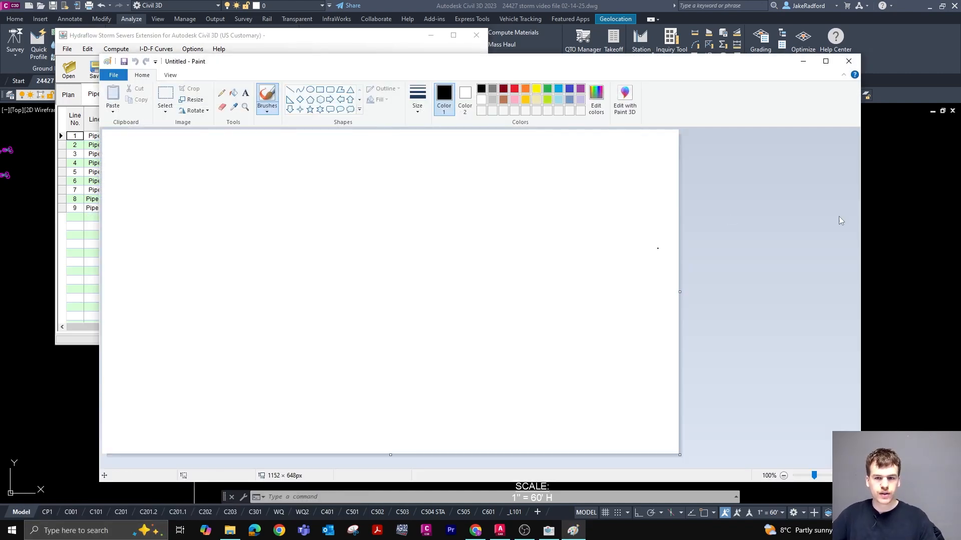
mouse_move(860, 482)
left_mouse_down()
mouse_move(608, 342)
mouse_move(577, 341)
left_mouse_up()
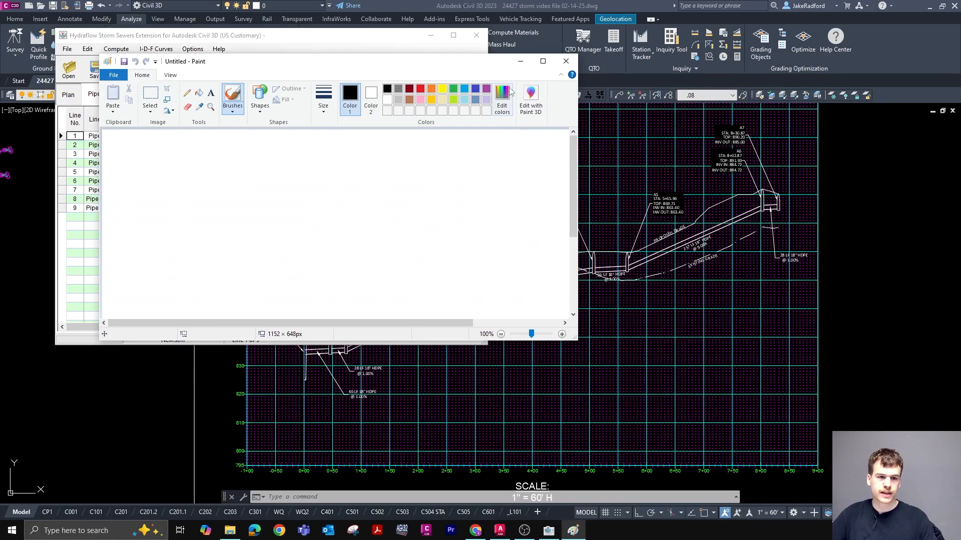
mouse_move(457, 55)
left_mouse_down()
mouse_move(729, 57)
mouse_move(695, 42)
left_mouse_up()
mouse_move(455, 53)
left_mouse_down()
mouse_move(852, 116)
mouse_move(822, 105)
left_mouse_up()
left_click_drag(350, 35, 302, 24)
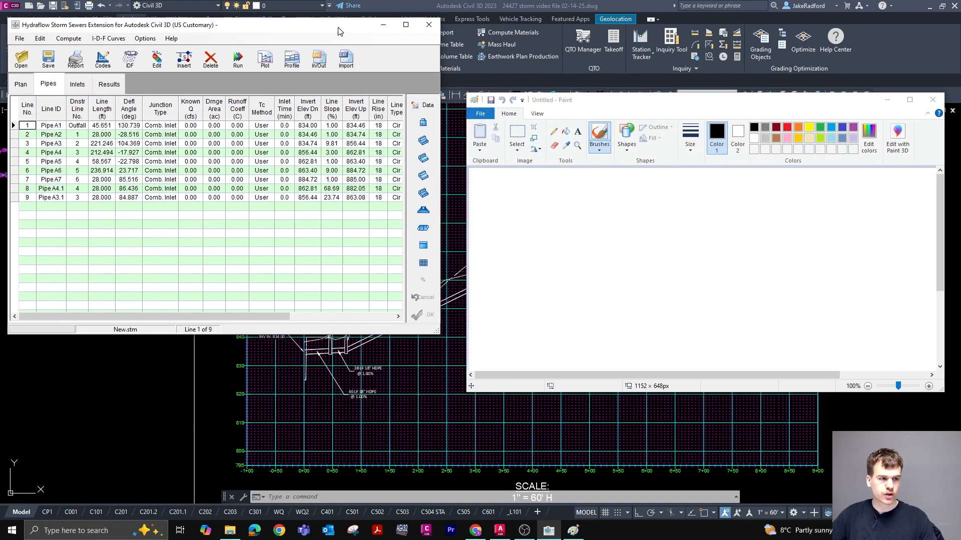
mouse_move(707, 106)
left_mouse_down()
mouse_move(683, 91)
mouse_move(691, 61)
left_mouse_up()
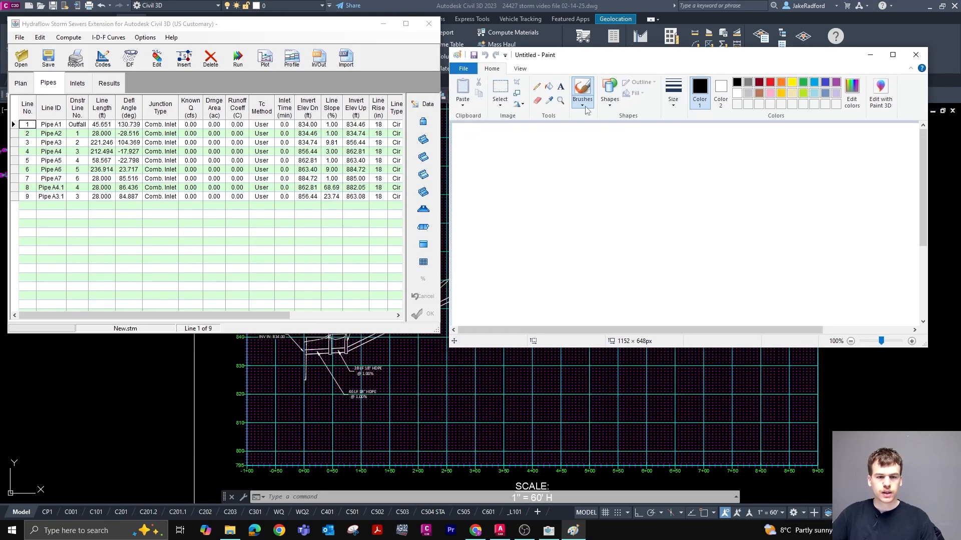
Handwrite the rational method formula Q = ciA on the Paint canvas and shift its window up beside the pipe table
left_click_drag(501, 166, 508, 186)
mouse_move(518, 177)
left_mouse_down()
mouse_move(551, 182)
mouse_move(595, 150)
mouse_move(602, 175)
mouse_move(609, 165)
left_mouse_up()
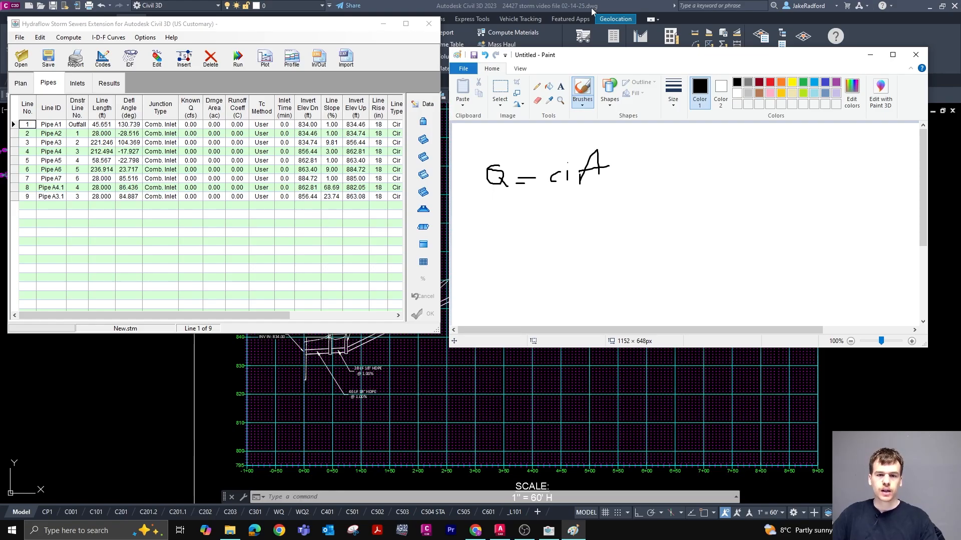
left_click_drag(640, 61, 639, 34)
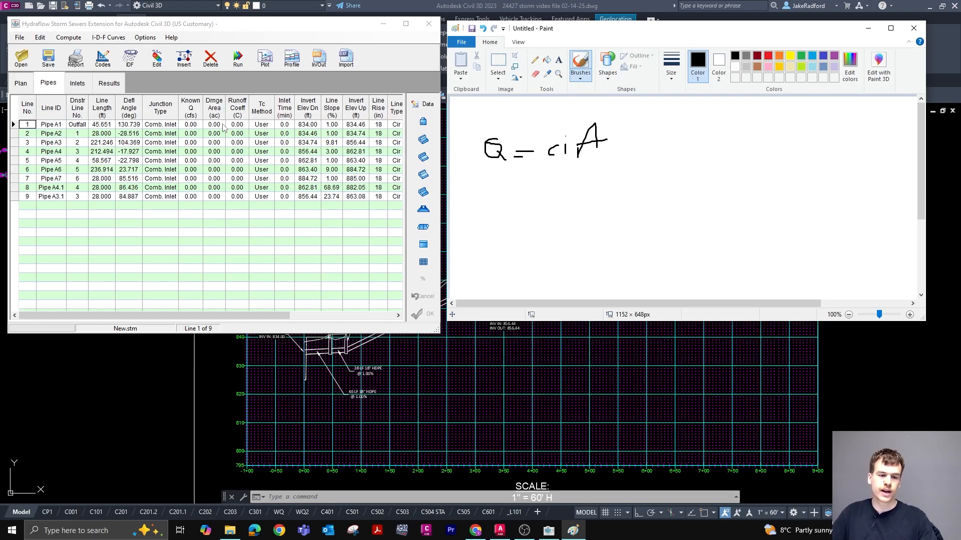
Switch to the Civil 3D drawing and examine the red drainage basin outlines around the Storm A inlets in the site plan
scroll(512, 460, "down", 6)
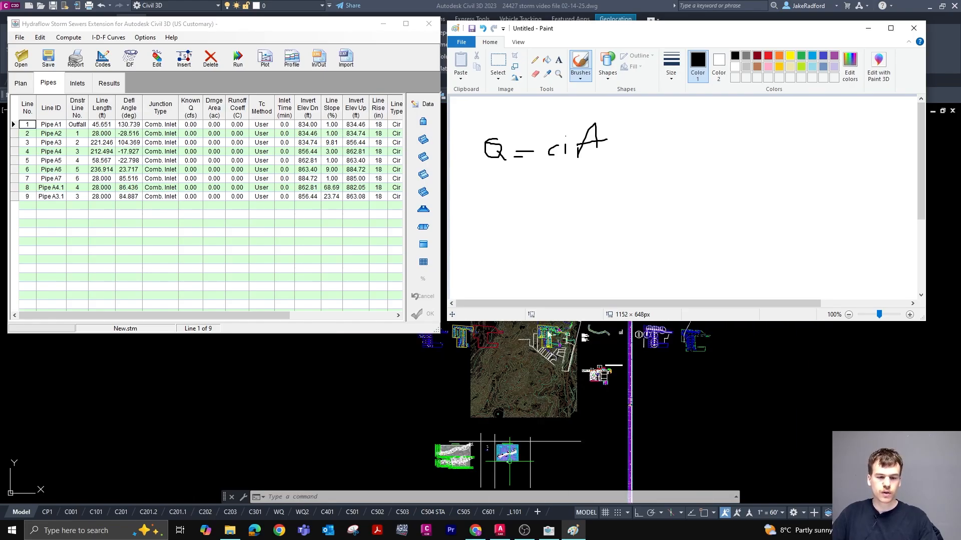
scroll(545, 340, "up", 5)
scroll(515, 340, "up", 2)
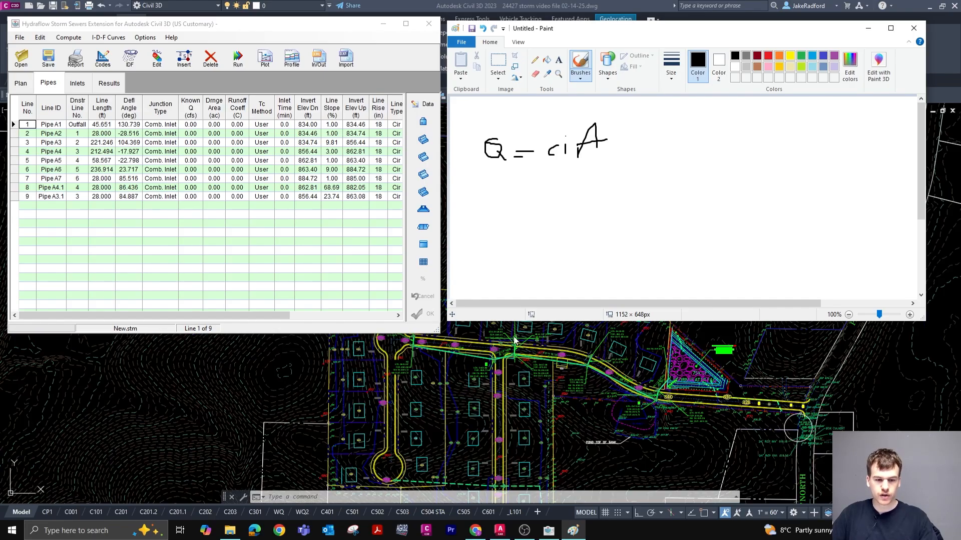
key("alt+Tab")
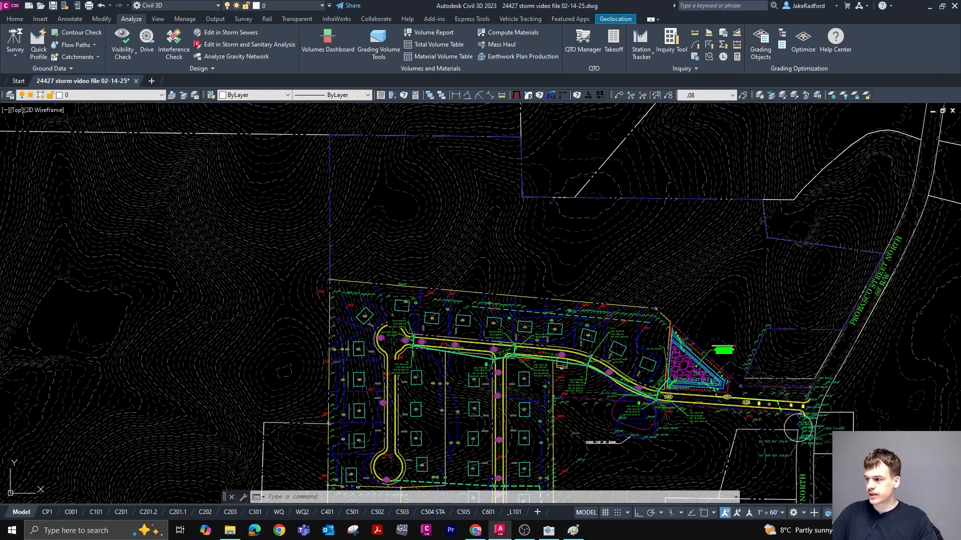
scroll(536, 234, "down", 2)
scroll(513, 294, "up", 6)
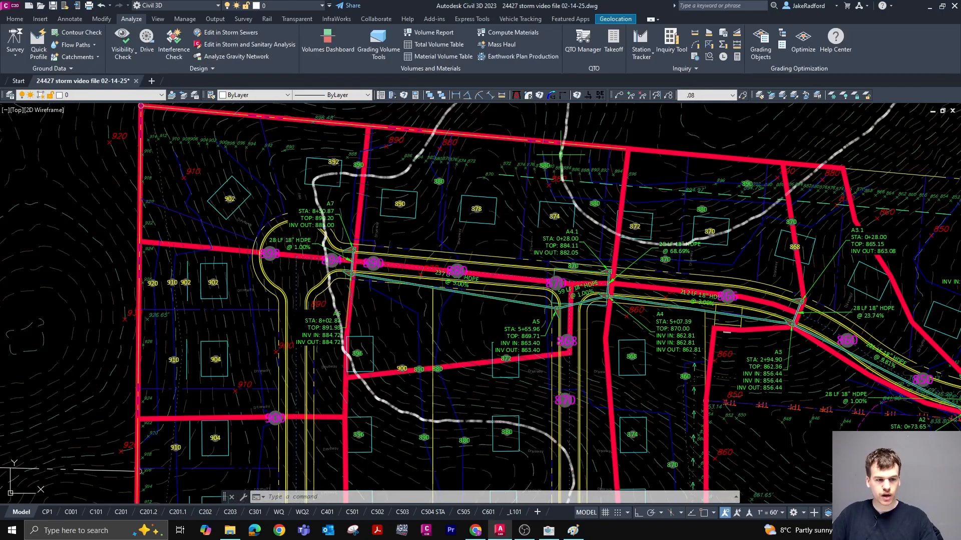
scroll(308, 220, "down", 3)
scroll(285, 223, "up", 5)
scroll(265, 200, "down", 2)
middle_click_drag(243, 165, 337, 254)
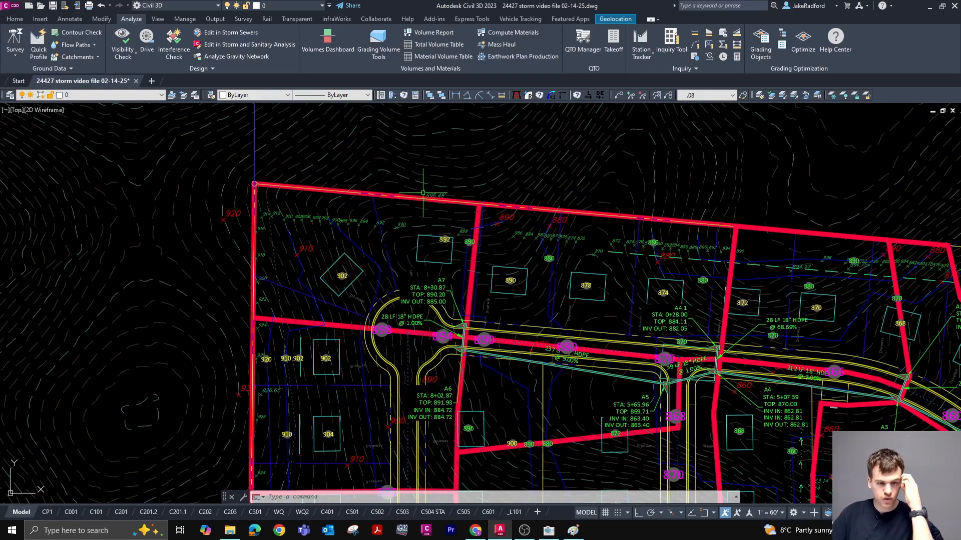
scroll(452, 331, "up", 6)
scroll(424, 195, "down", 6)
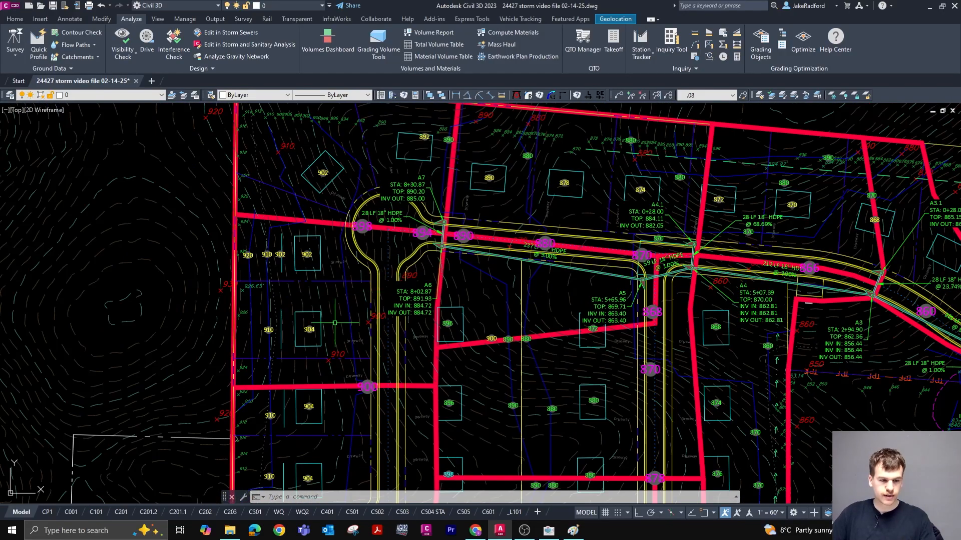
scroll(445, 228, "up", 6)
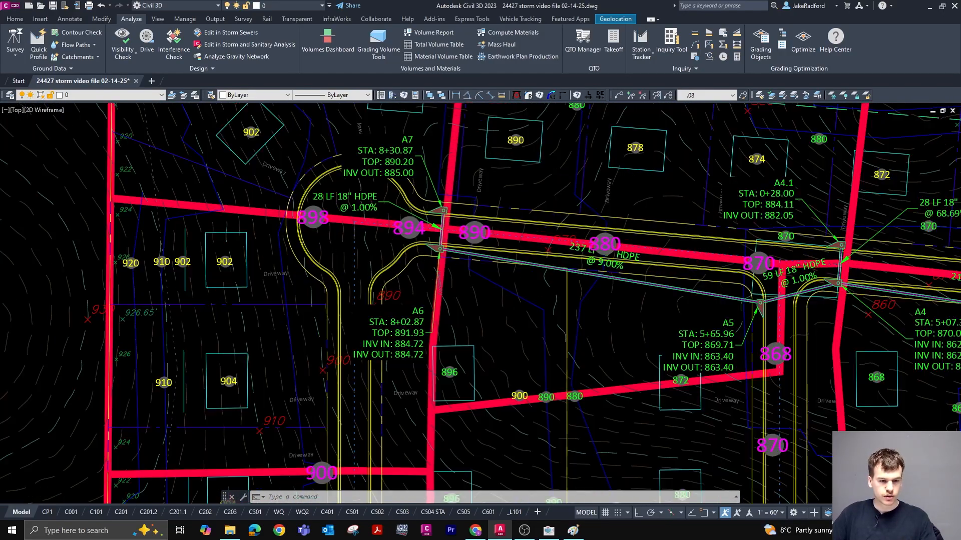
scroll(411, 226, "down", 6)
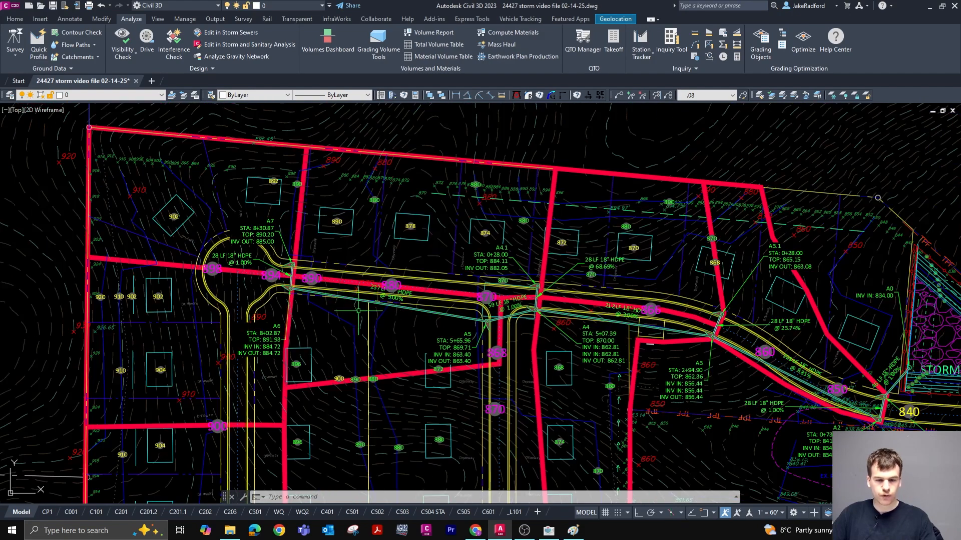
Measure the area of the drainage basin polyline northwest of inlet A7 with the AA command
scroll(411, 226, "down", 3)
scroll(300, 234, "up", 8)
key("Escape")
key("Escape")
left_click(301, 234)
scroll(301, 233, "down", 6)
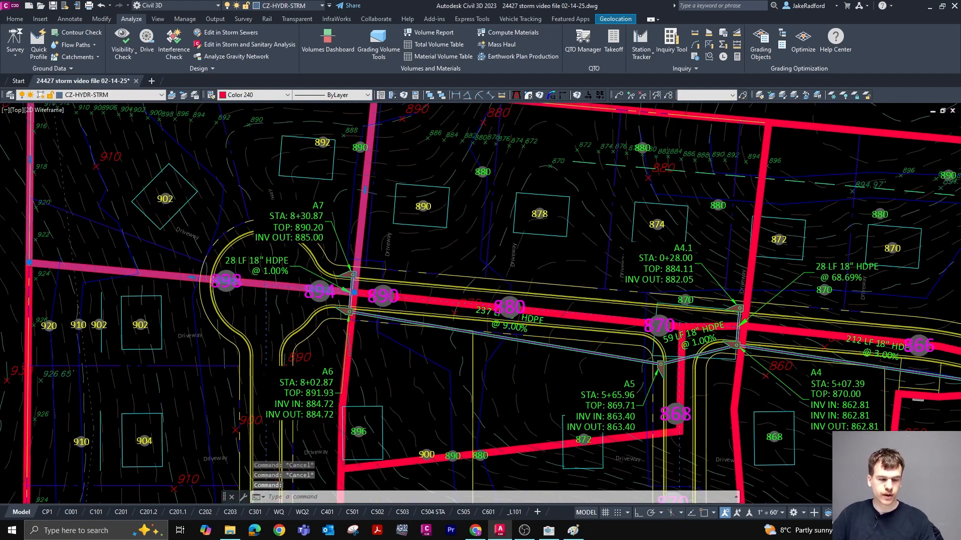
scroll(365, 210, "up", 6)
type("AA")
key("Return")
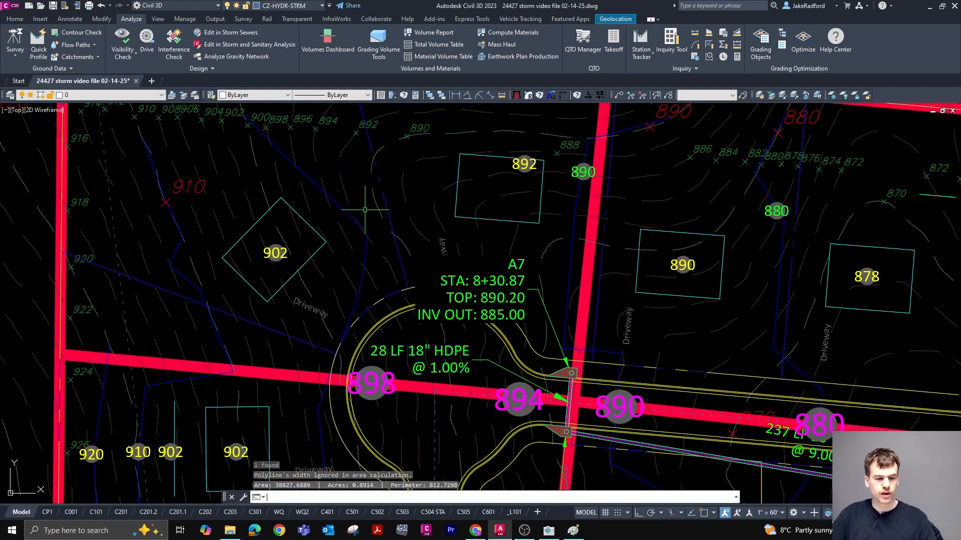
Examine the drainage basin between inlets A7 and A4.1, including its lots, road frontage and contours
scroll(314, 355, "down", 7)
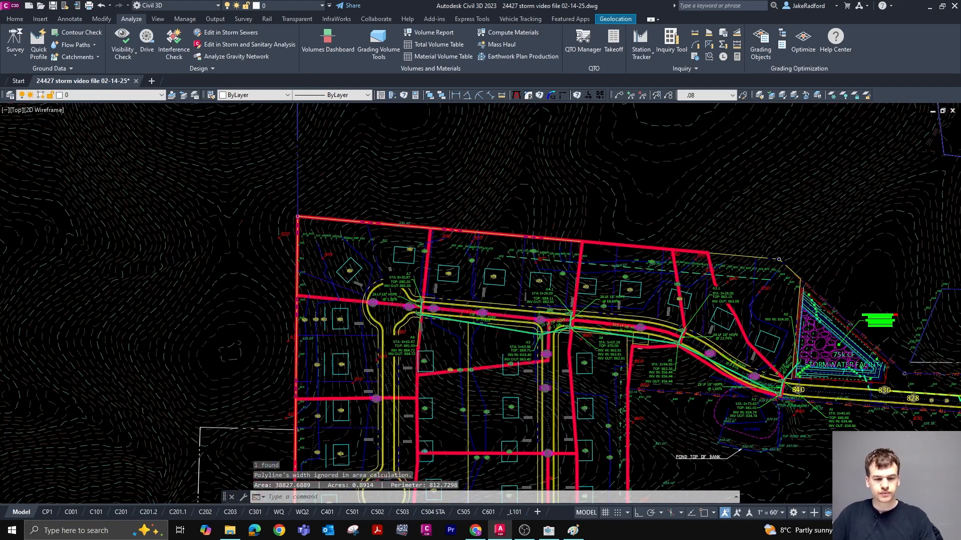
scroll(383, 280, "up", 2)
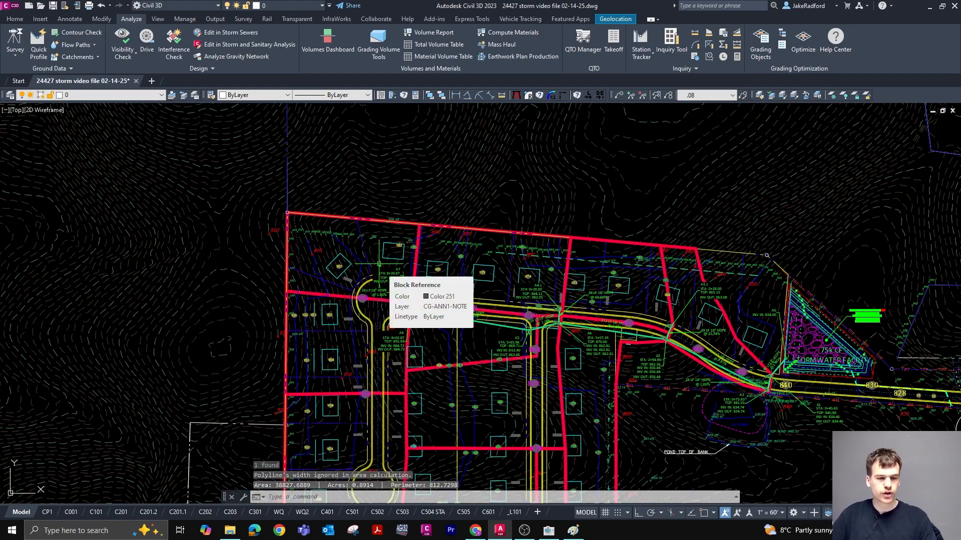
scroll(379, 265, "down", 5)
scroll(441, 260, "up", 6)
scroll(449, 260, "up", 2)
scroll(449, 260, "up", 2)
key("Escape")
key("Escape")
key("Escape")
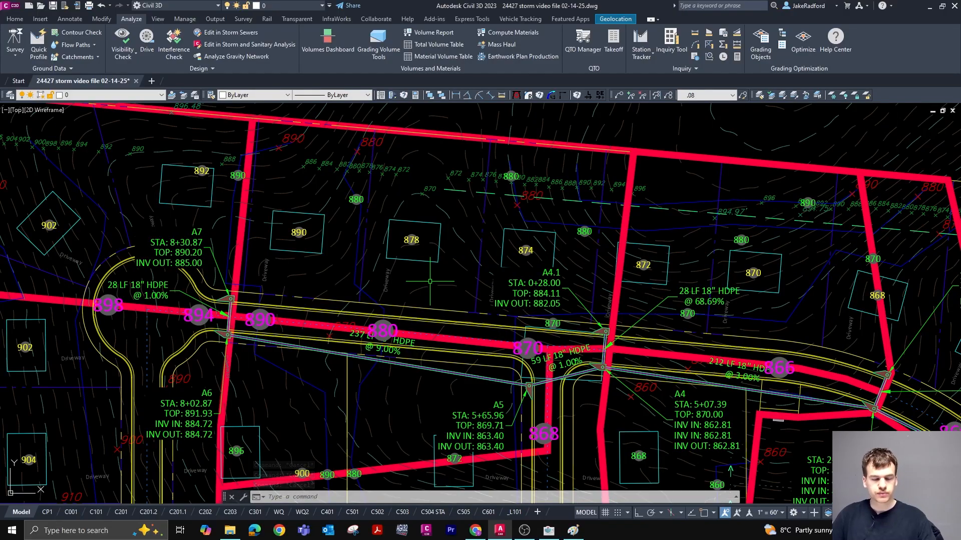
key("Escape")
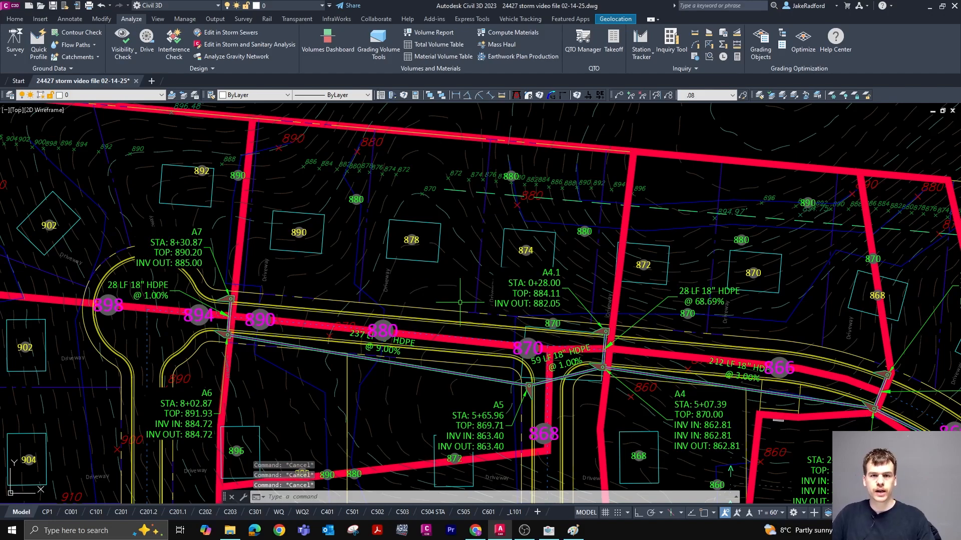
Compare the basins draining to inlets A4.1, A3.1 and the downstream structures with the overall site layout and stormwater facility
scroll(460, 303, "down", 2)
scroll(456, 291, "up", 2)
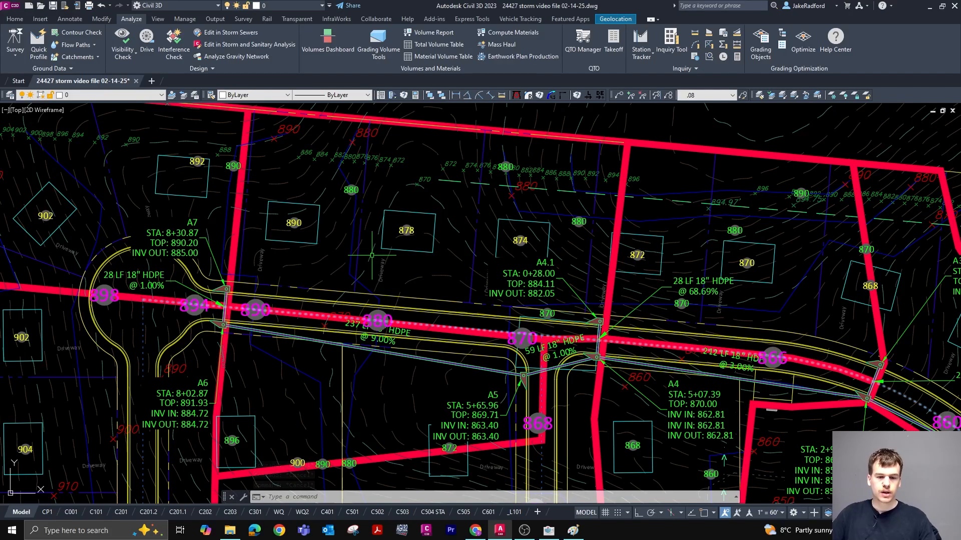
scroll(450, 199, "down", 2)
scroll(449, 199, "up", 5)
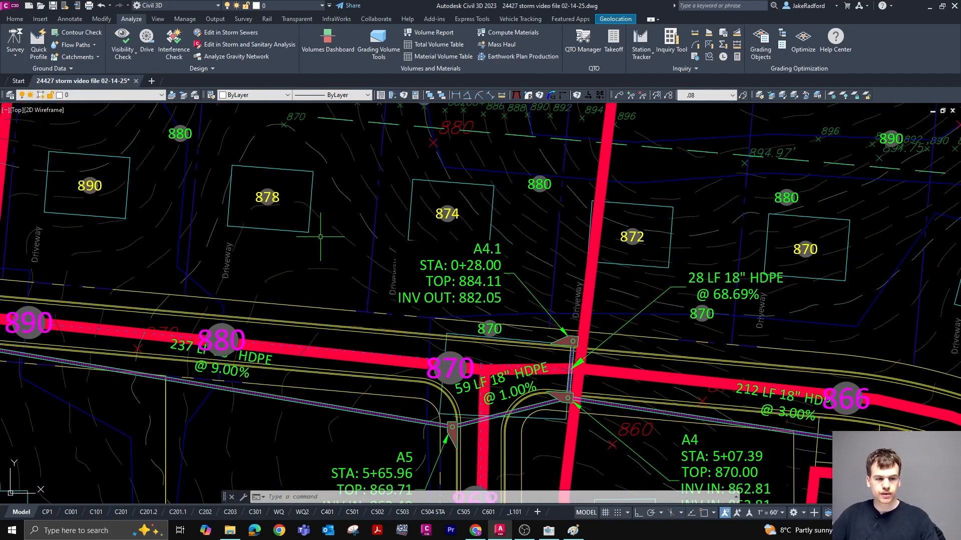
scroll(330, 238, "down", 5)
scroll(330, 237, "down", 3)
scroll(566, 284, "up", 3)
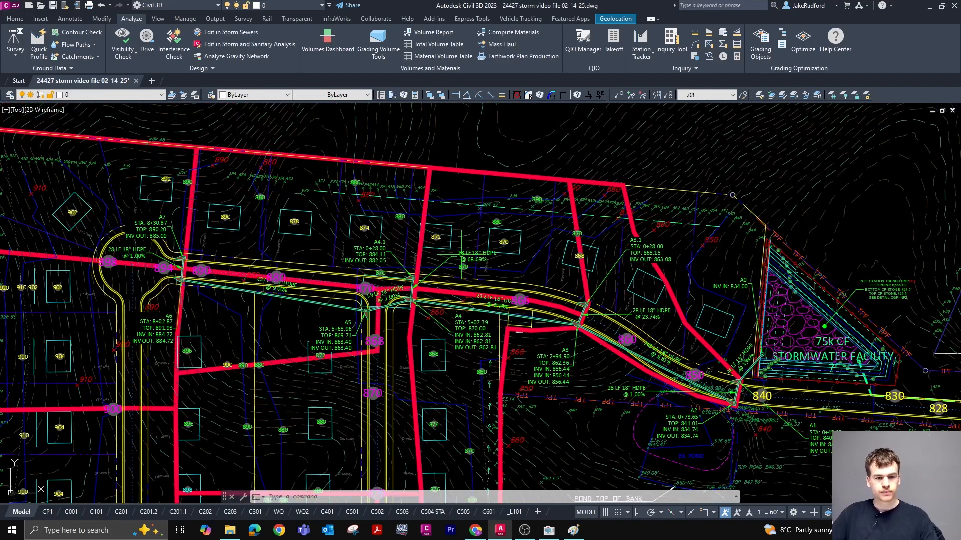
key("Escape")
key("Escape")
key("Escape")
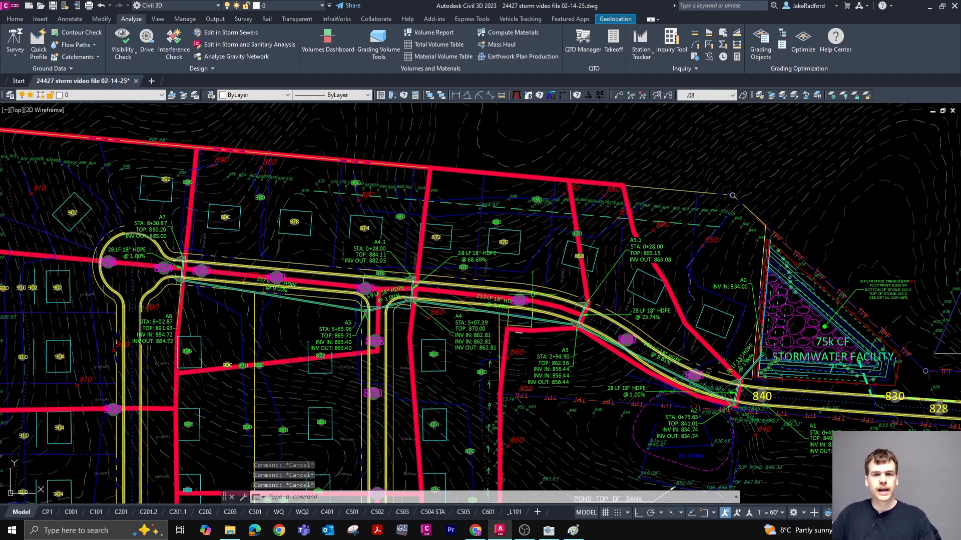
scroll(764, 258, "down", 2)
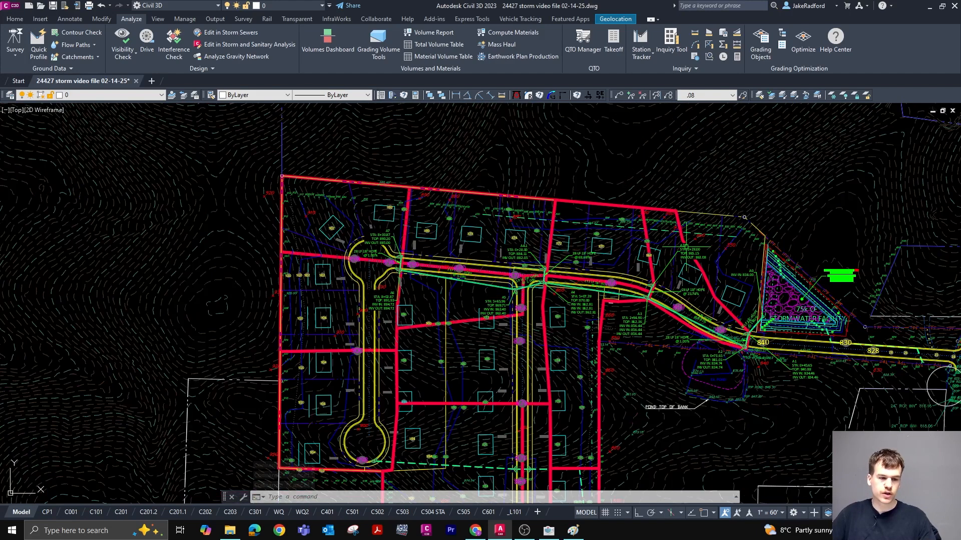
scroll(395, 260, "up", 2)
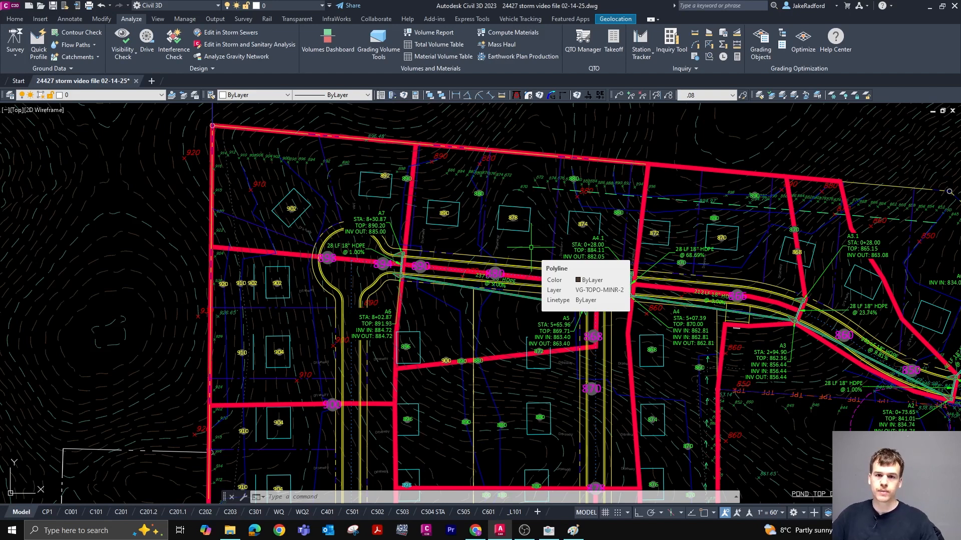
key("Escape")
key("Escape")
key("Escape")
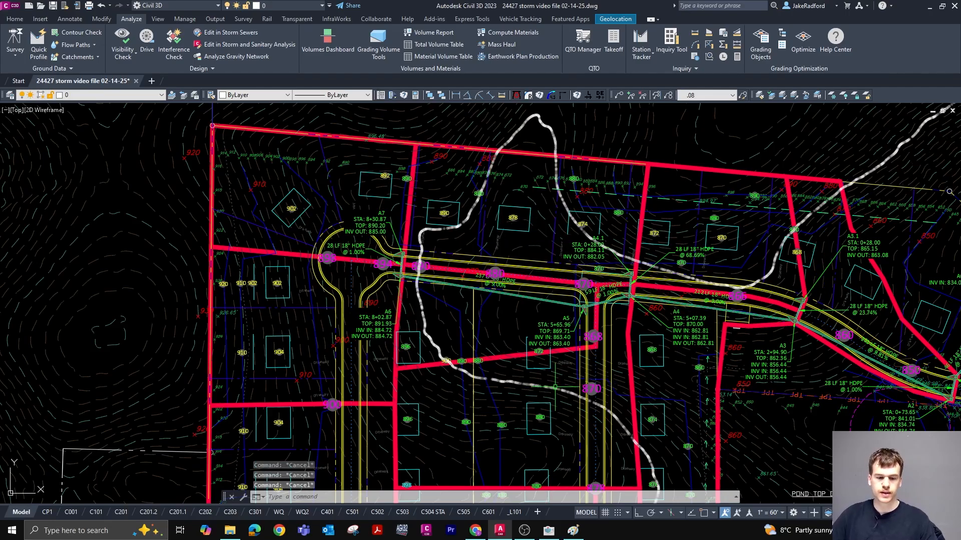
Return to Storm Sewers, display the rainfall IDF curves and bring up the file browser for loading another IDF file
left_click(549, 530)
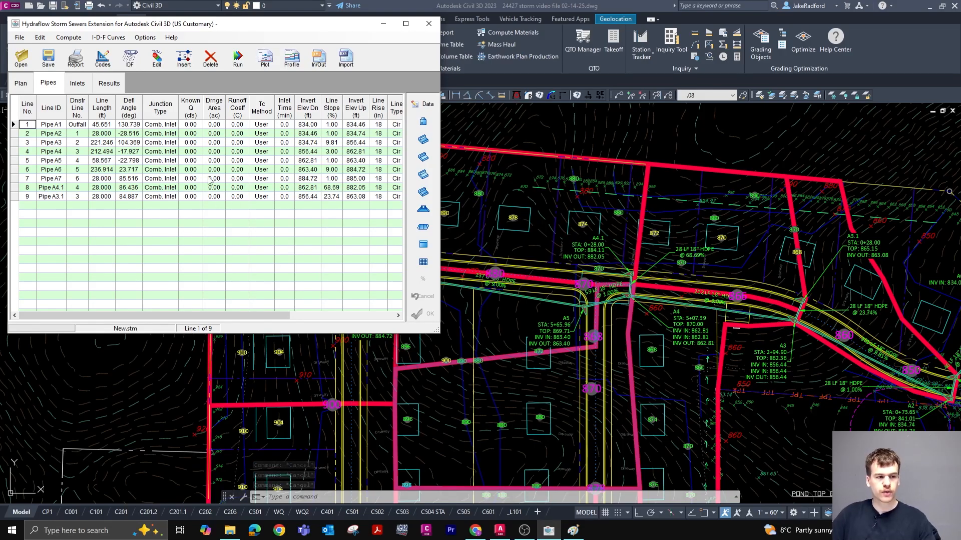
left_click(132, 57)
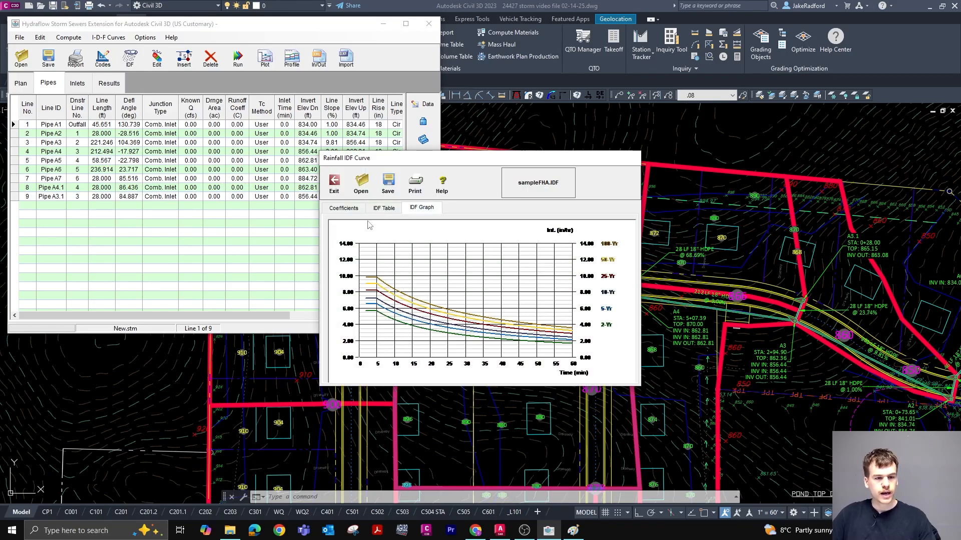
left_click(361, 183)
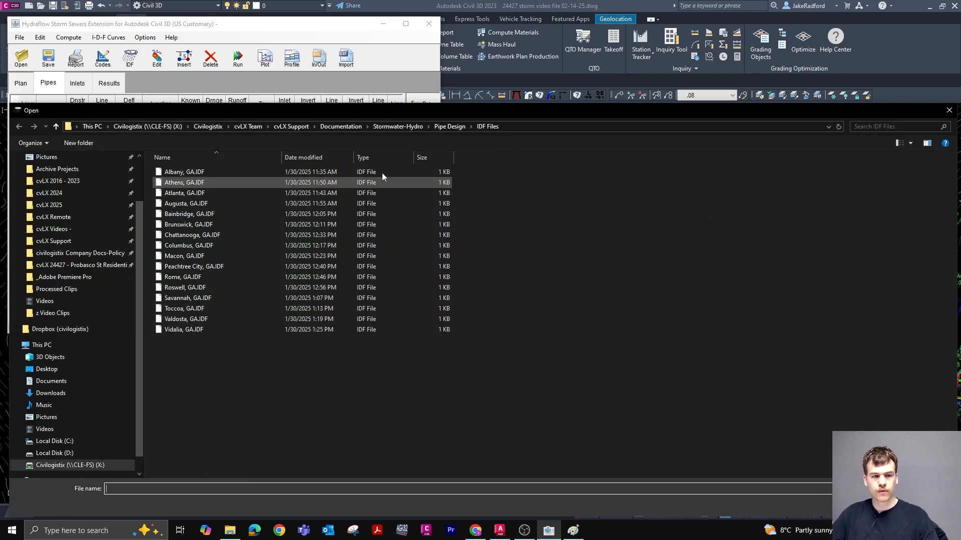
left_click_drag(610, 111, 604, 57)
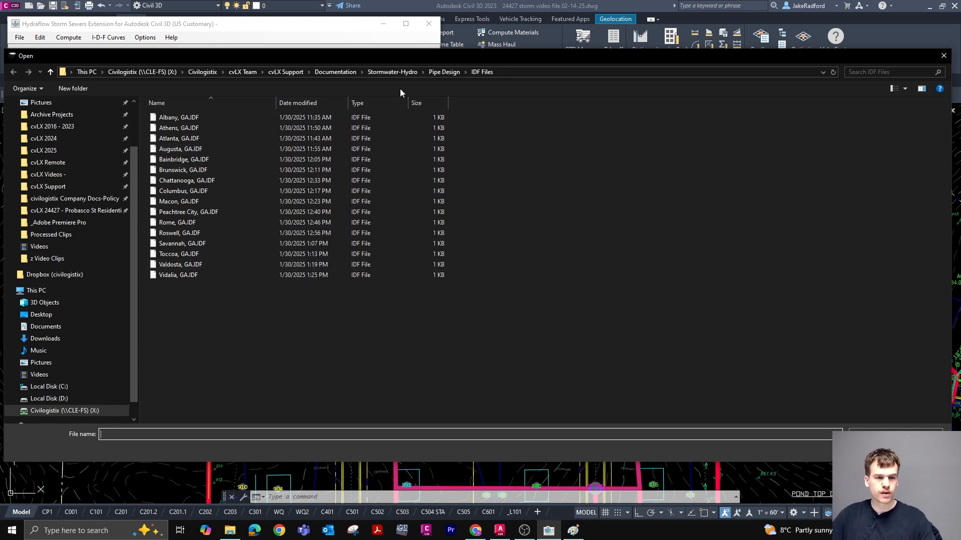
Browse to the Georgia folder under Stormwater-Hydro > hydrographs and look through its city and county IDF files
left_click(391, 72)
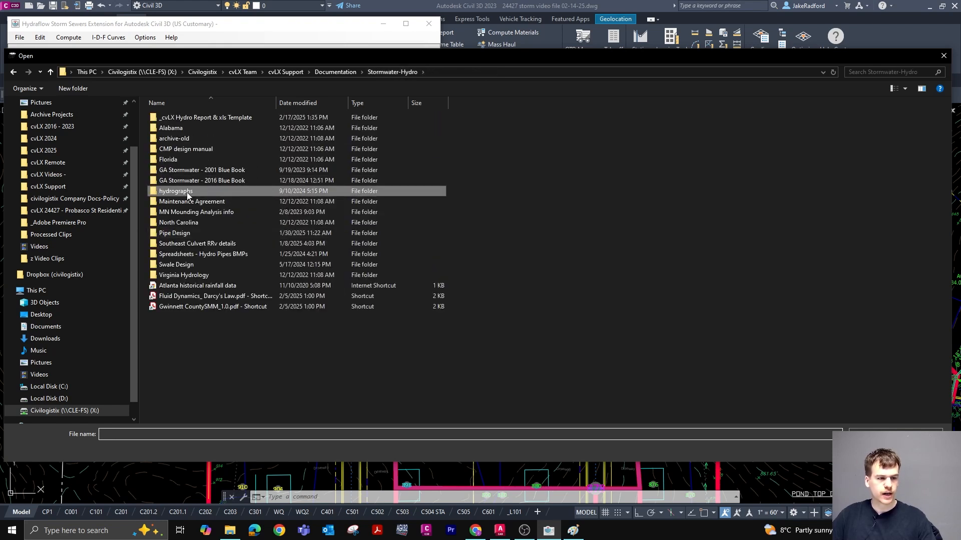
double_click(188, 193)
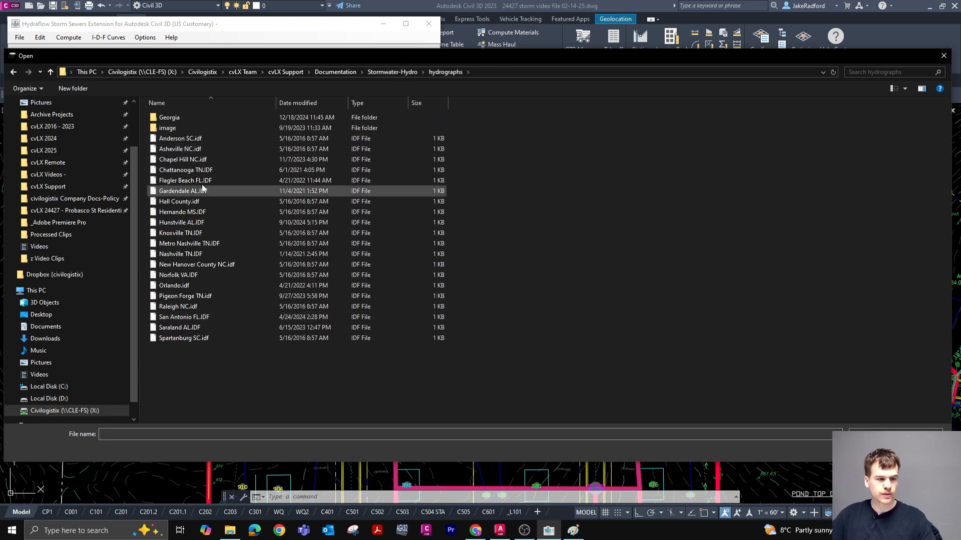
double_click(193, 117)
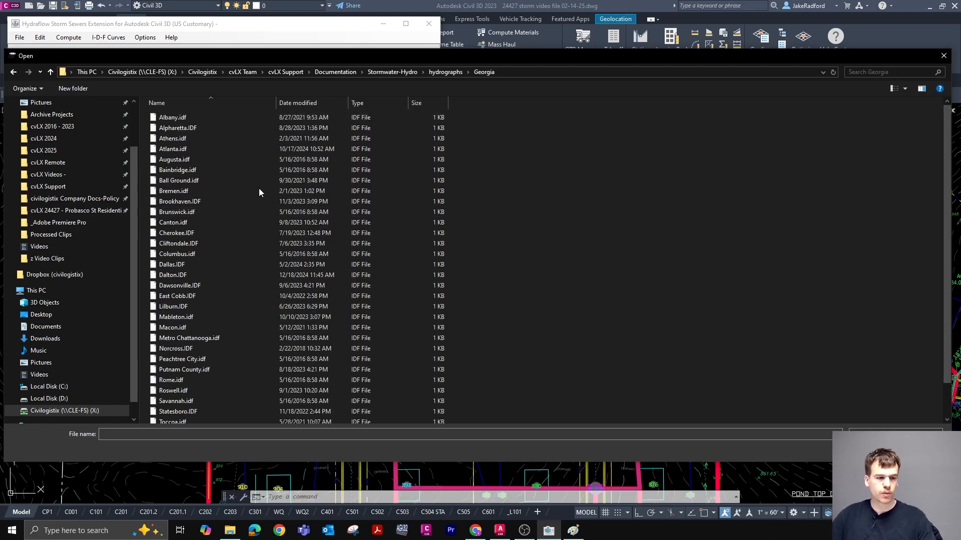
scroll(270, 151, "down", 2)
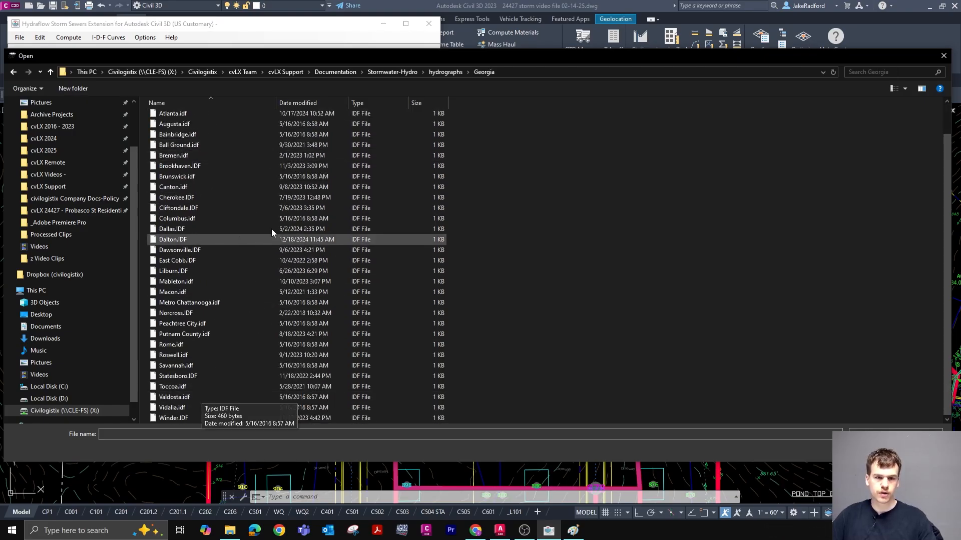
scroll(269, 299, "up", 2)
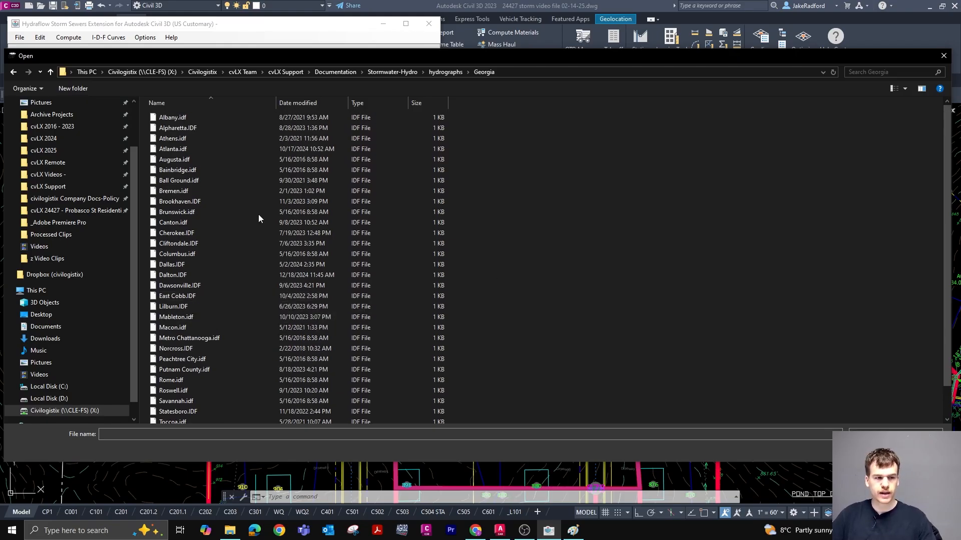
scroll(301, 260, "down", 1)
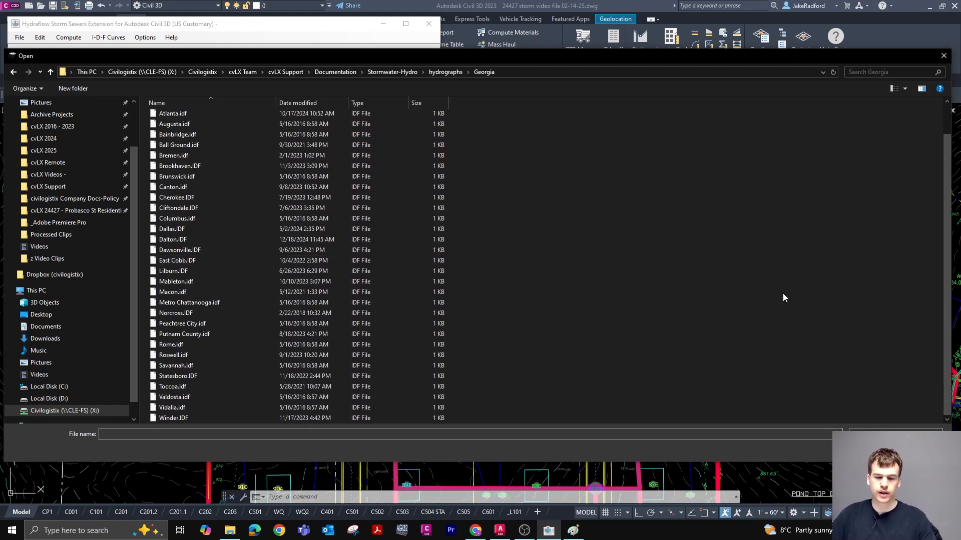
Switch to Chrome and open the Georgia page of NOAA's Atlas 14 Precipitation Frequency Data Server from the search results
left_click(477, 530)
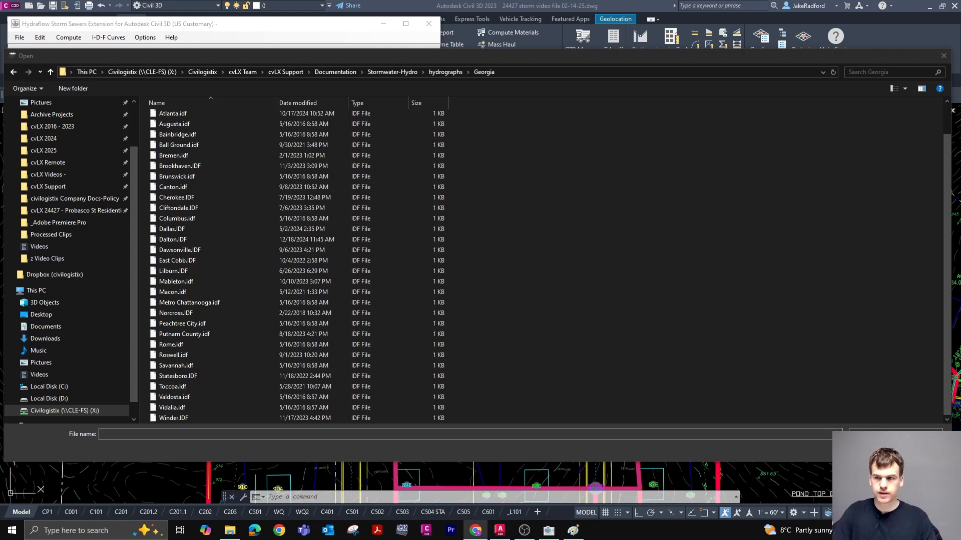
left_click_drag(960, 106, 431, 17)
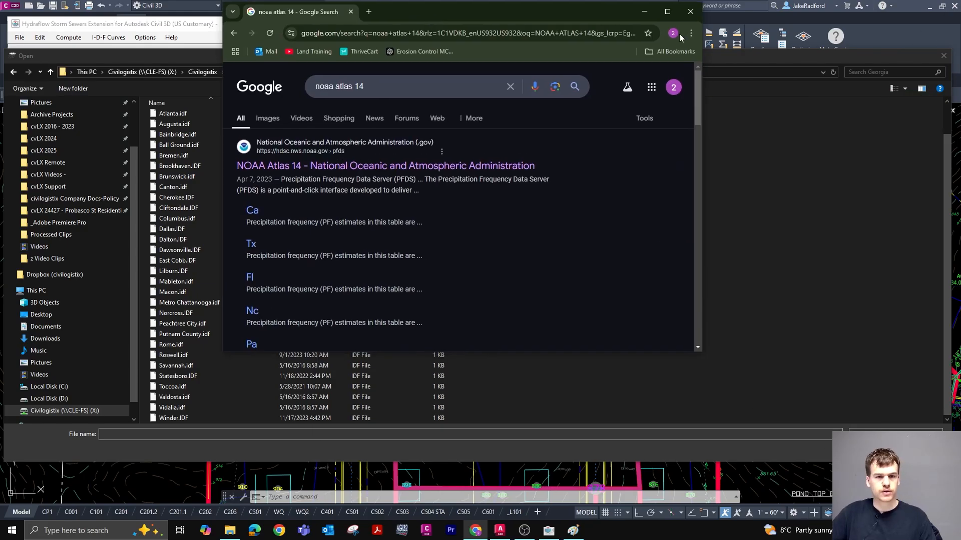
left_click(668, 12)
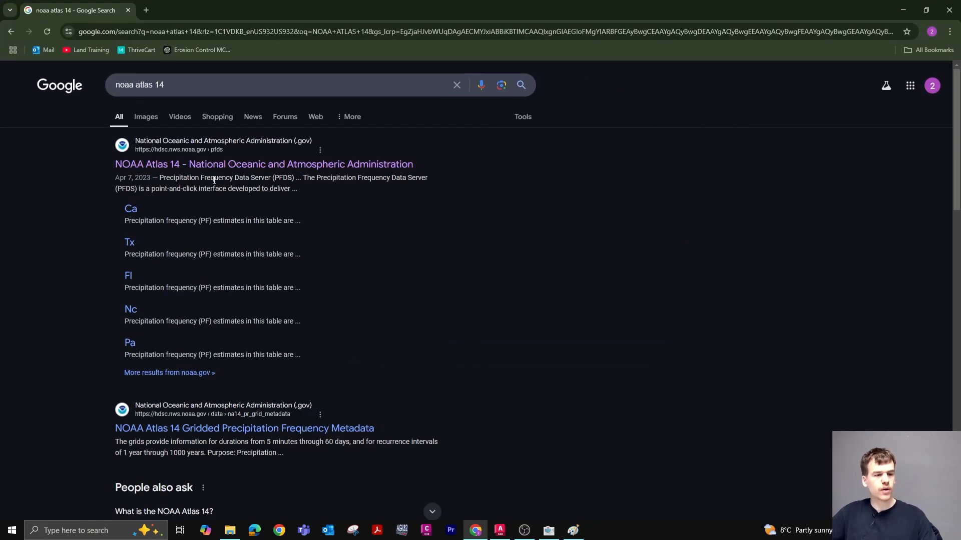
left_click(204, 164)
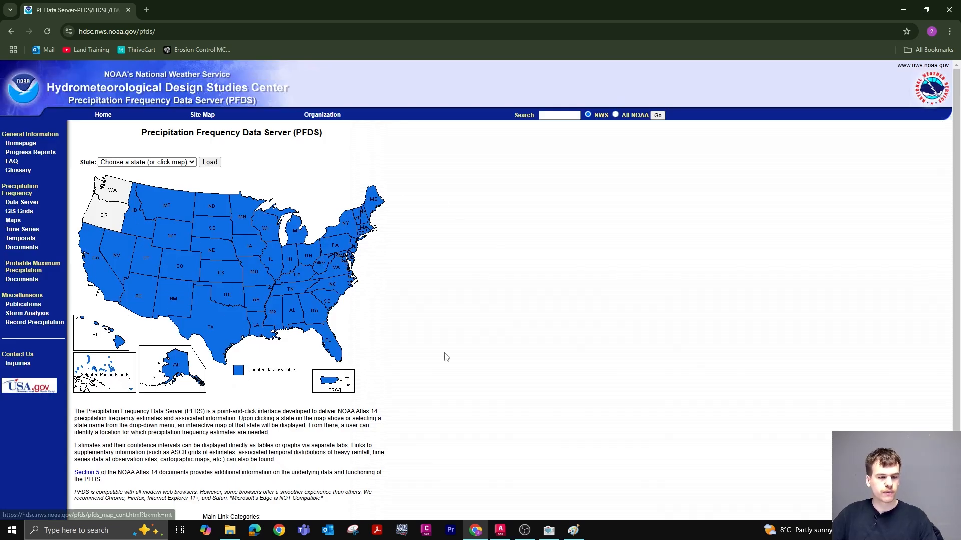
left_click(316, 310)
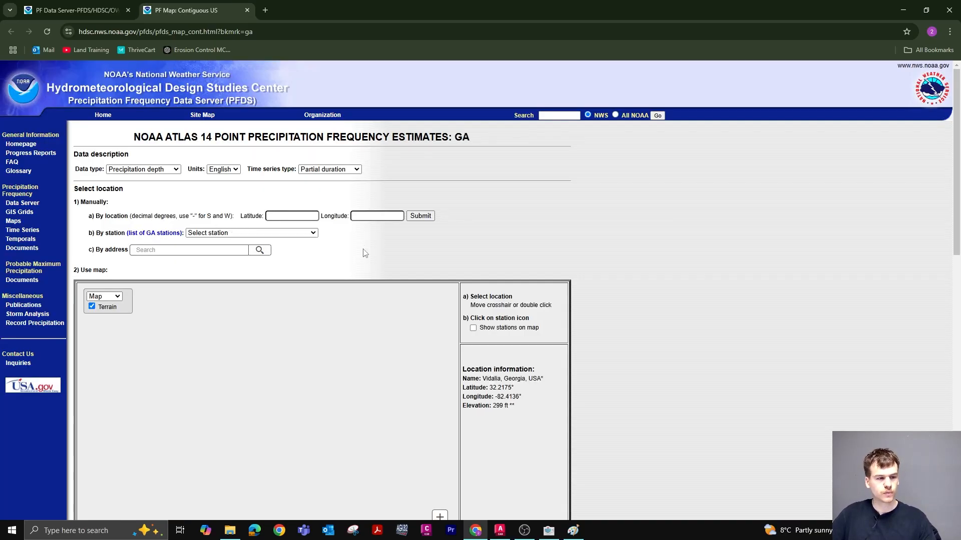
scroll(365, 251, "down", 1)
scroll(434, 246, "up", 1)
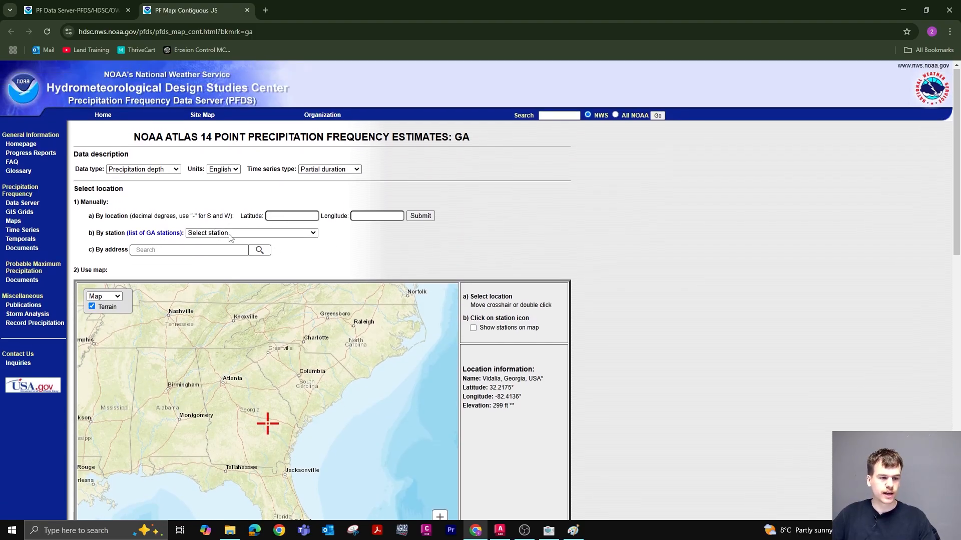
Search the web for LAFAYETTE GA in a separate tab and bring the city up close in Google Maps
left_click(265, 11)
type("LAFAYETTE")
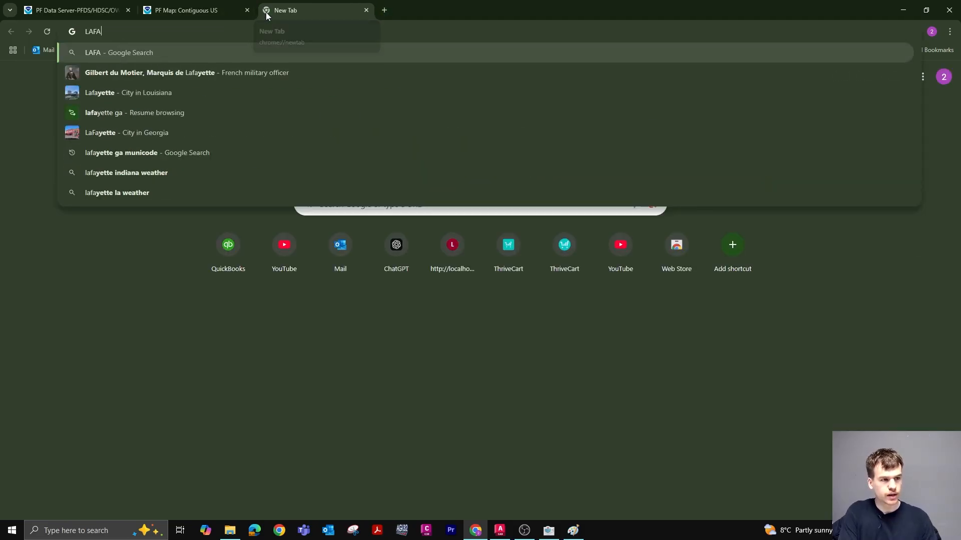
key("Return")
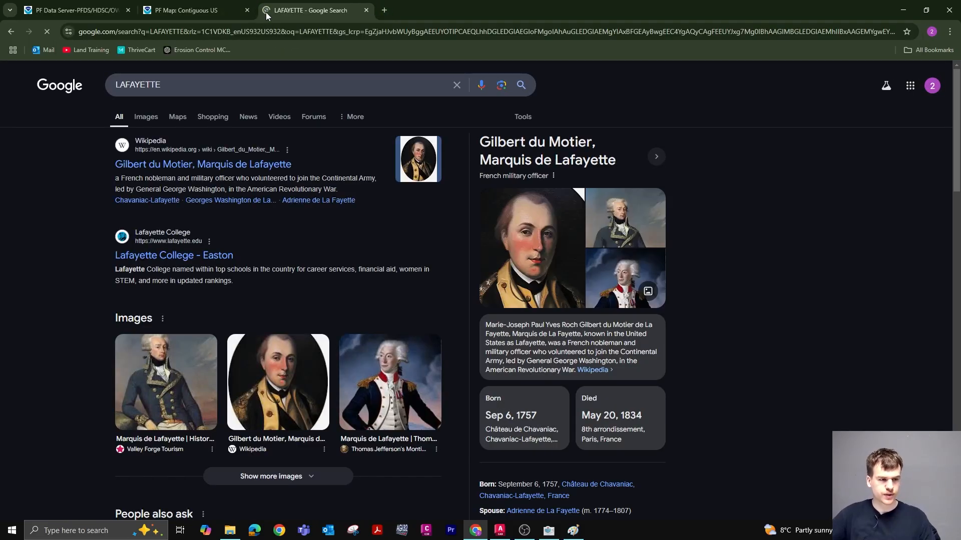
left_click(198, 83)
type("GA")
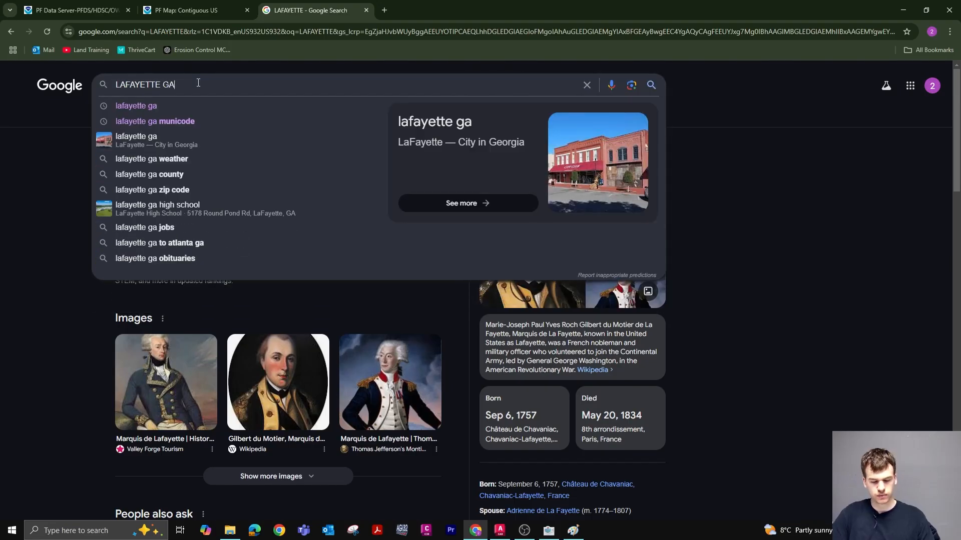
key("Return")
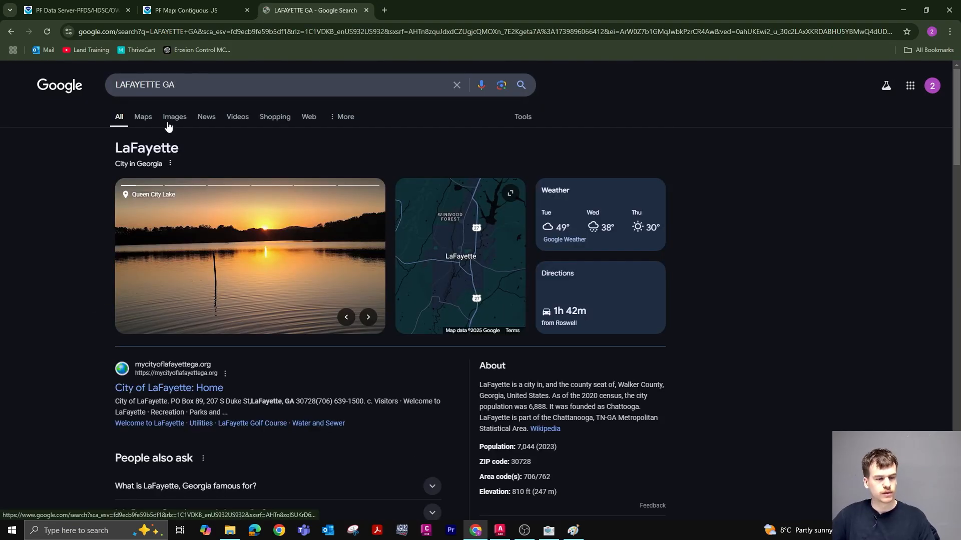
left_click(169, 125)
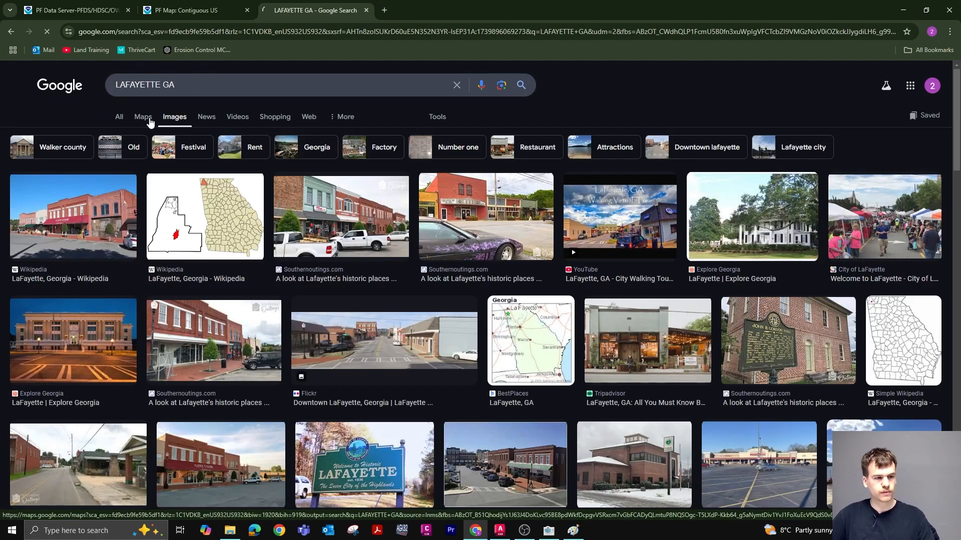
left_click(143, 117)
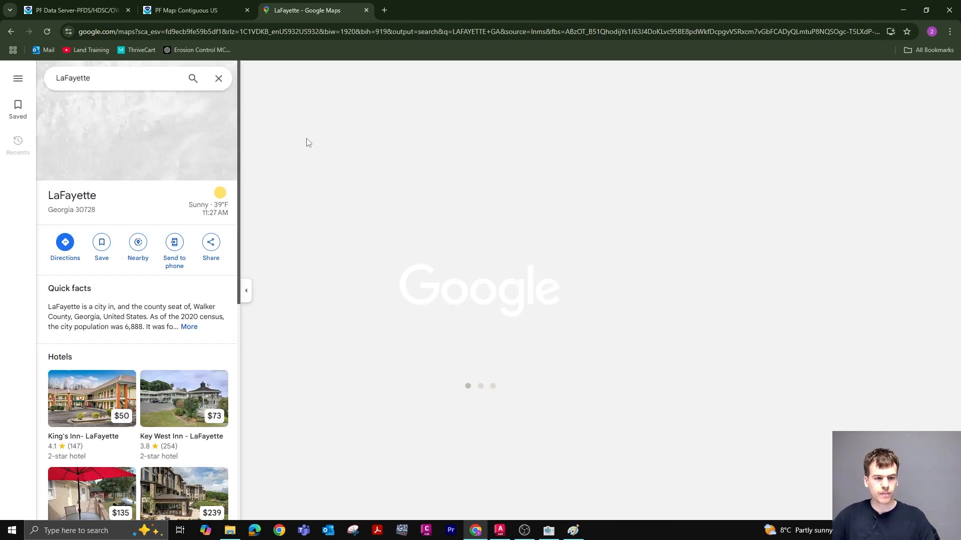
scroll(611, 203, "up", 9)
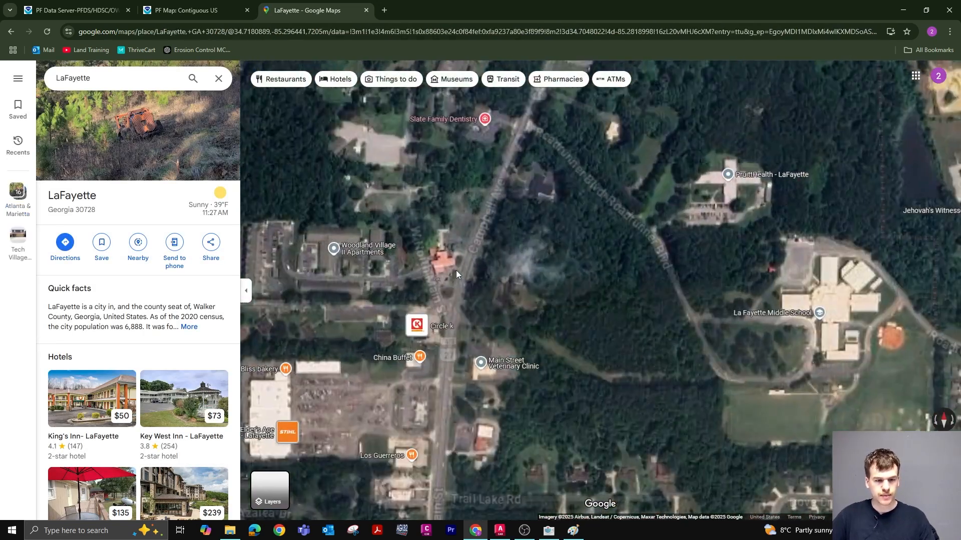
Copy the street address of Slate Family Dentistry from the map and use it as the NOAA location by address
left_click_drag(456, 271, 516, 234)
left_click_drag(519, 168, 475, 328)
left_click(468, 245)
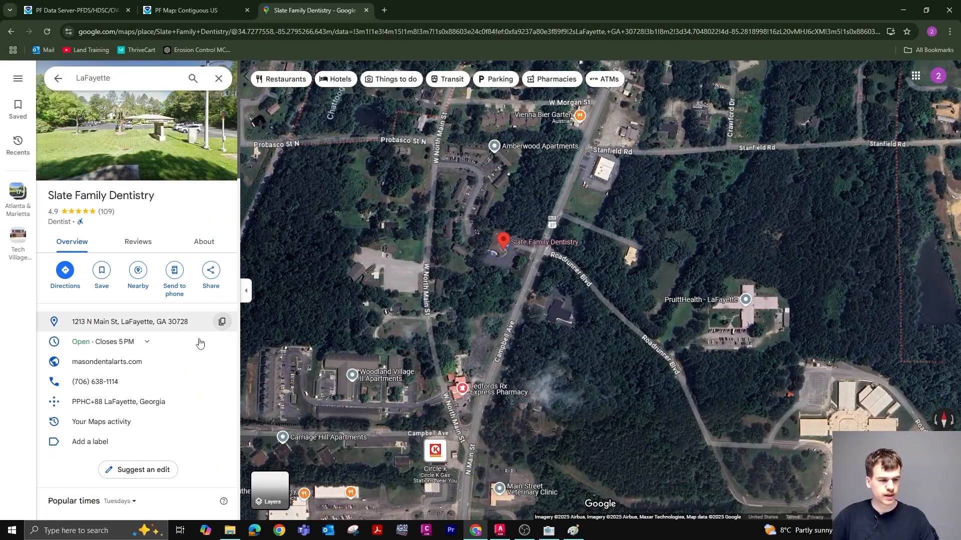
left_click(223, 323)
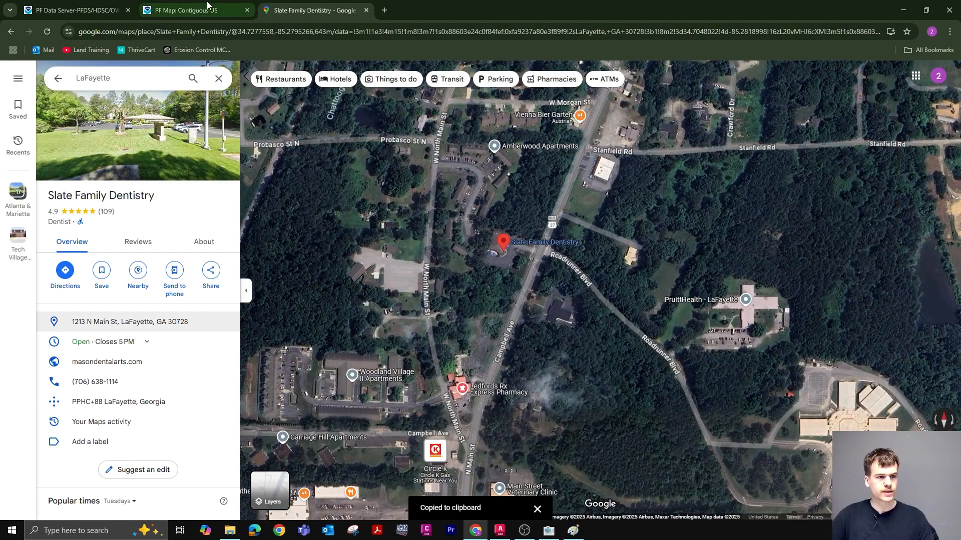
left_click(187, 10)
left_click(203, 251)
key("ctrl+v")
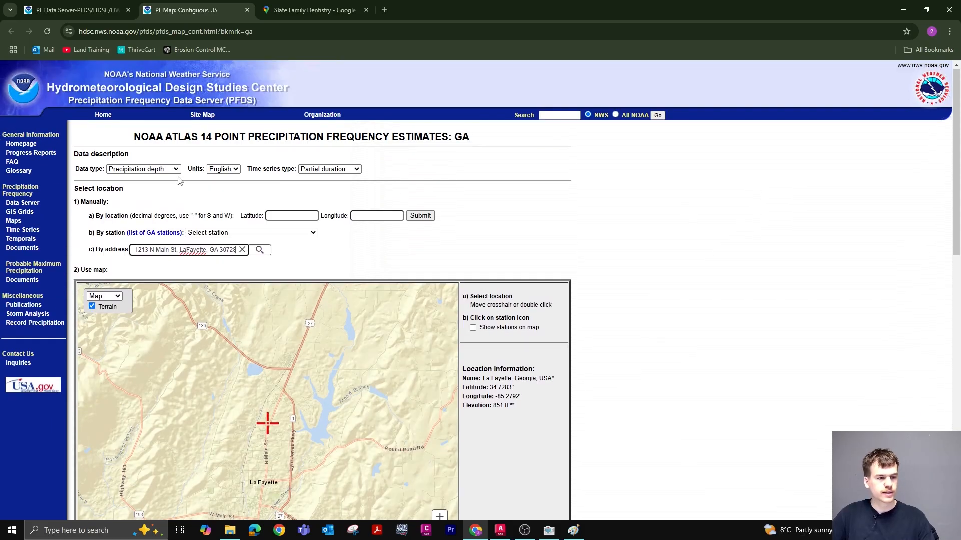
Set the NOAA data type to Precipitation intensity and bring up the tabular frequency estimates for the location
left_click(165, 170)
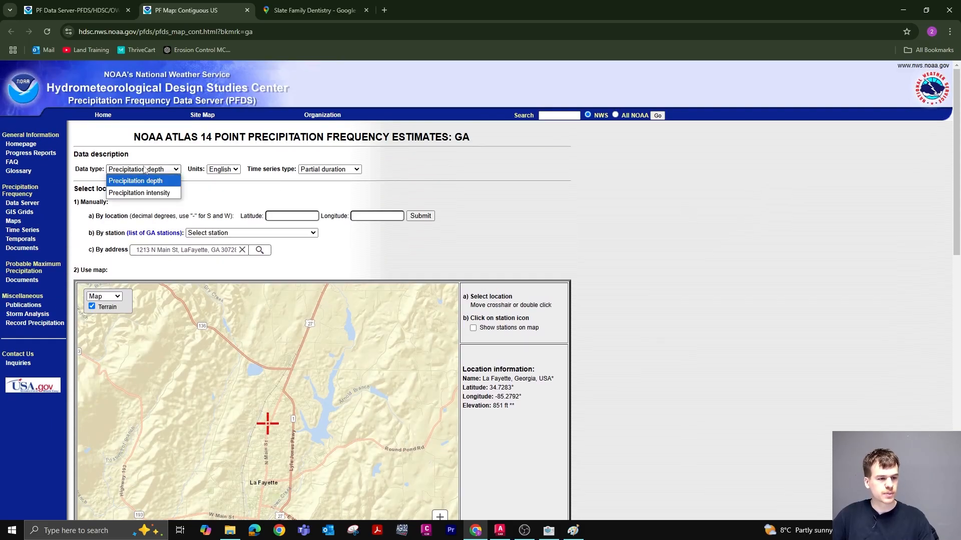
left_click(135, 193)
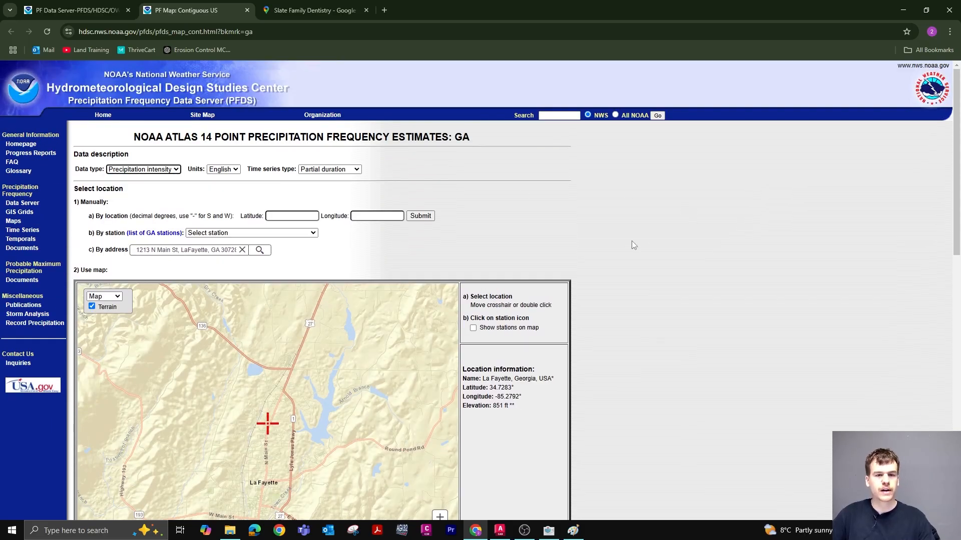
scroll(632, 242, "down", 2)
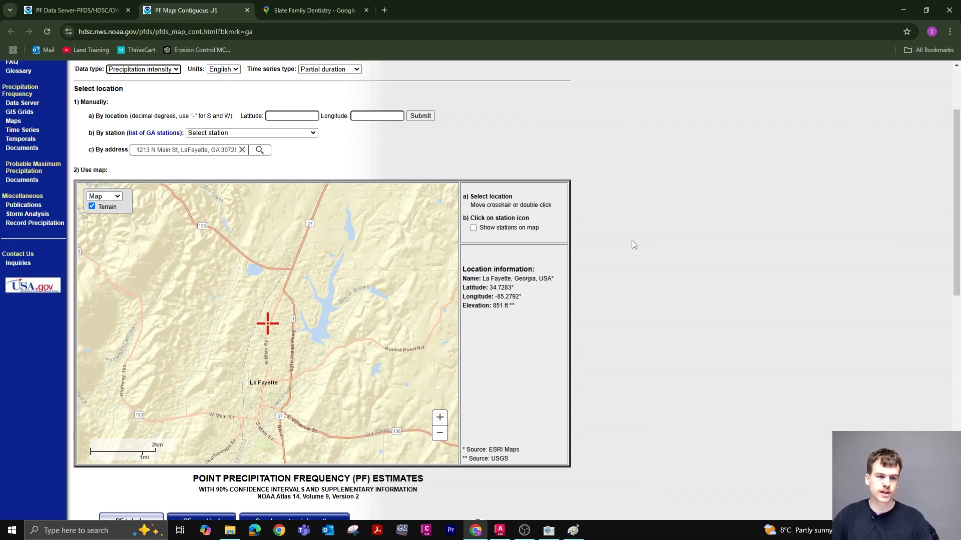
scroll(632, 242, "down", 8)
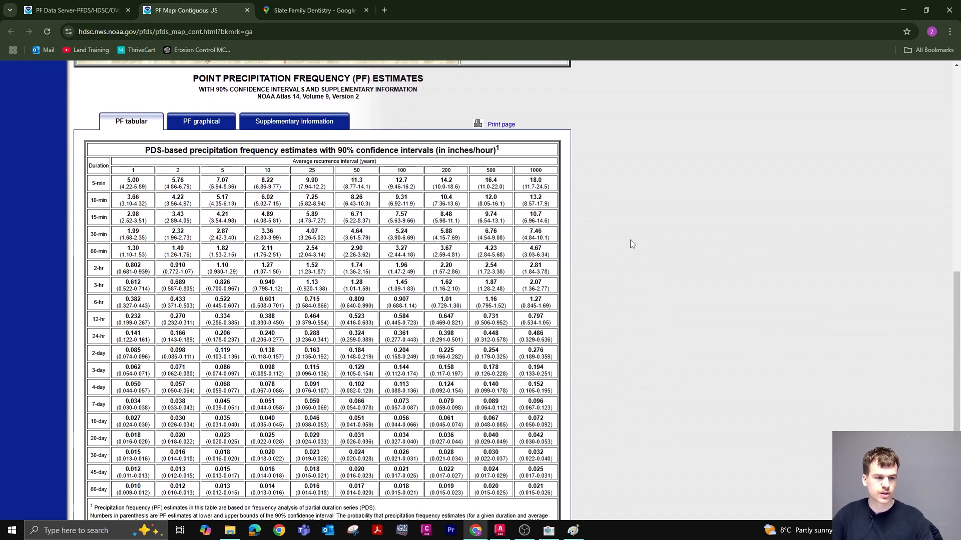
scroll(629, 239, "down", 1)
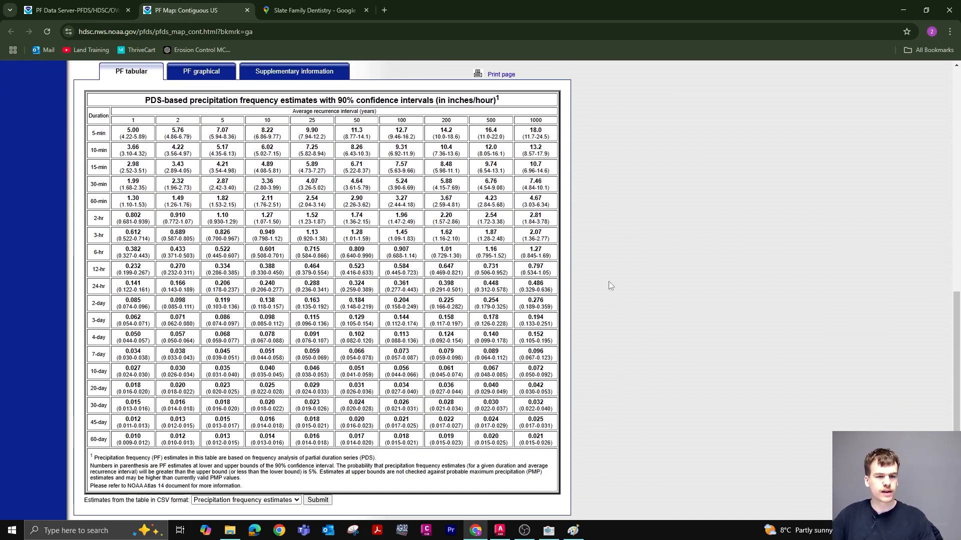
Return to Storm Sewers, dismiss the IDF file browser and place the Rainfall IDF Curve window's IDF table beside the NOAA table
left_click(549, 530)
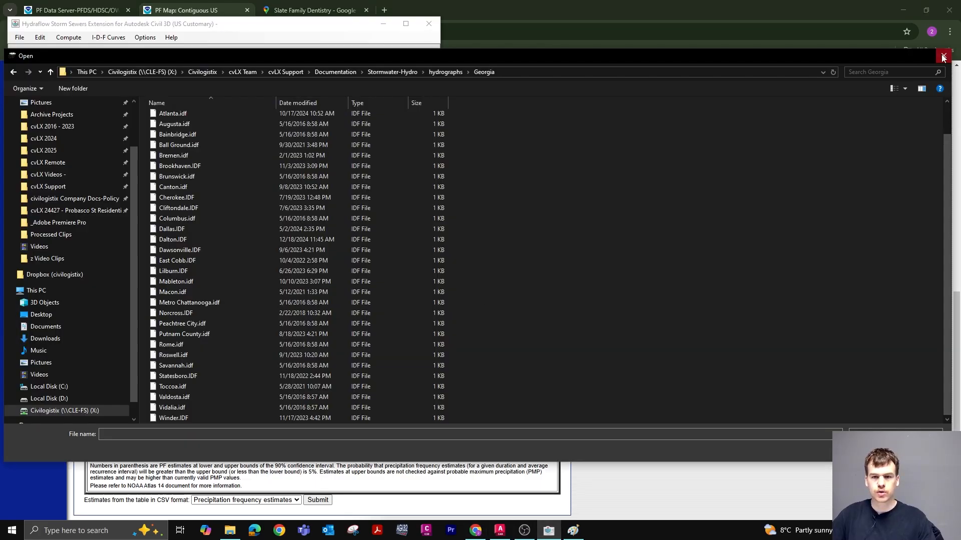
left_click(942, 56)
left_click_drag(618, 137, 648, 47)
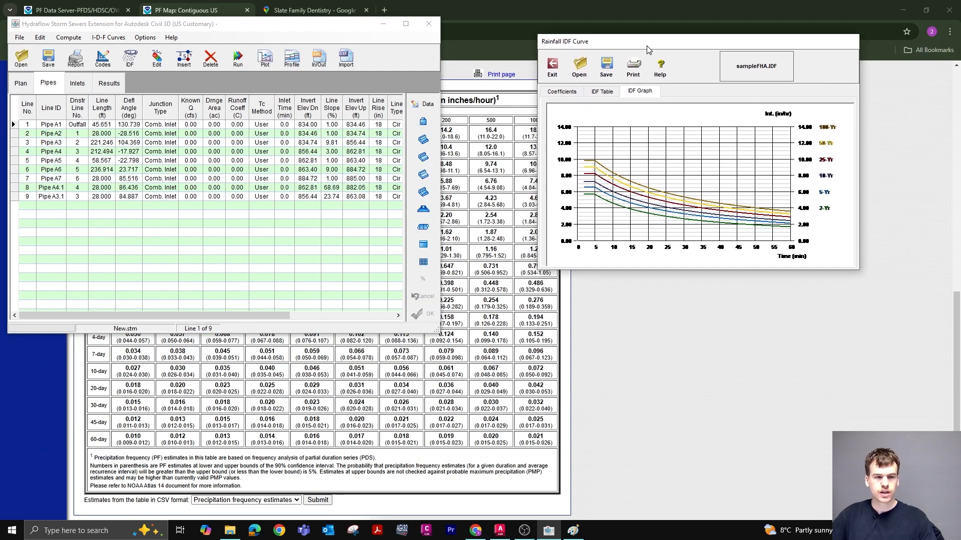
left_click(602, 89)
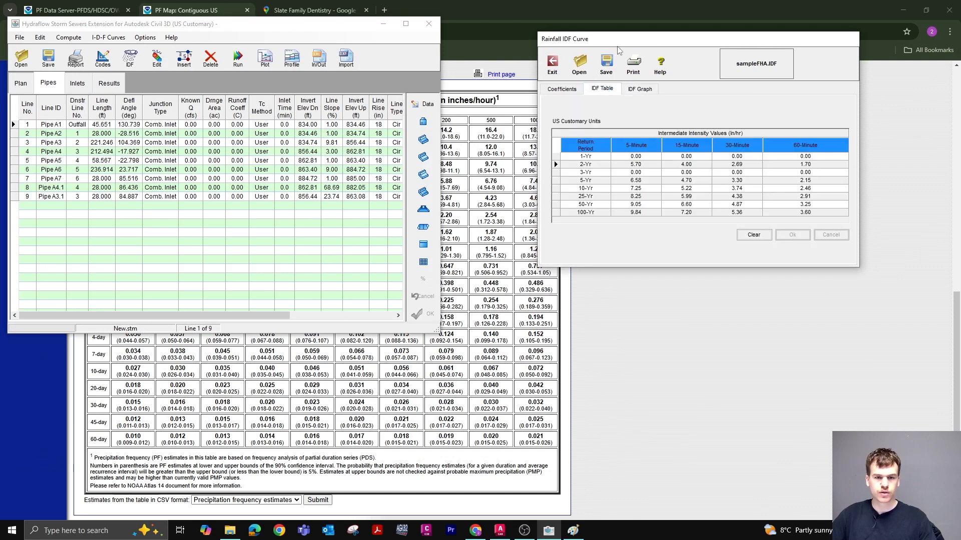
left_click(552, 64)
left_click_drag(327, 25, 960, 35)
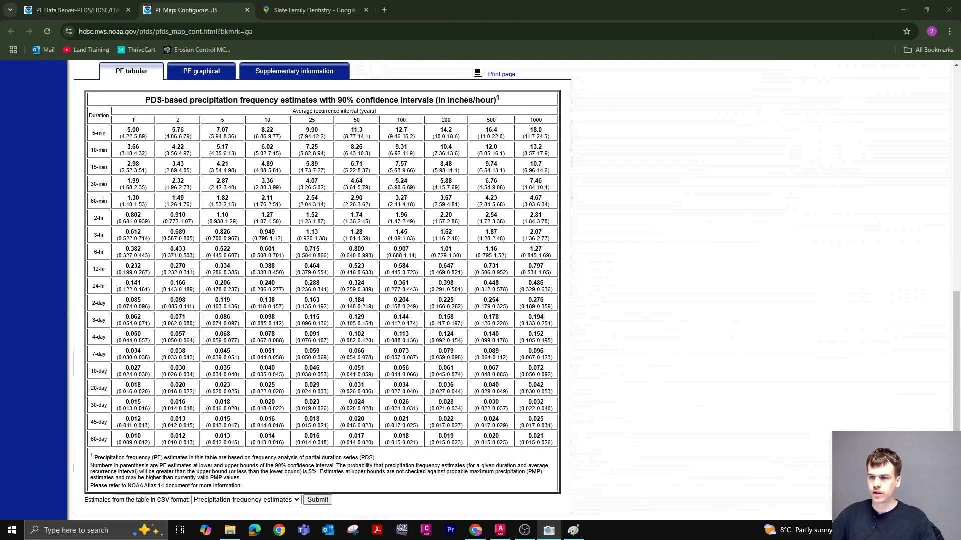
left_click_drag(462, 155, 741, 55)
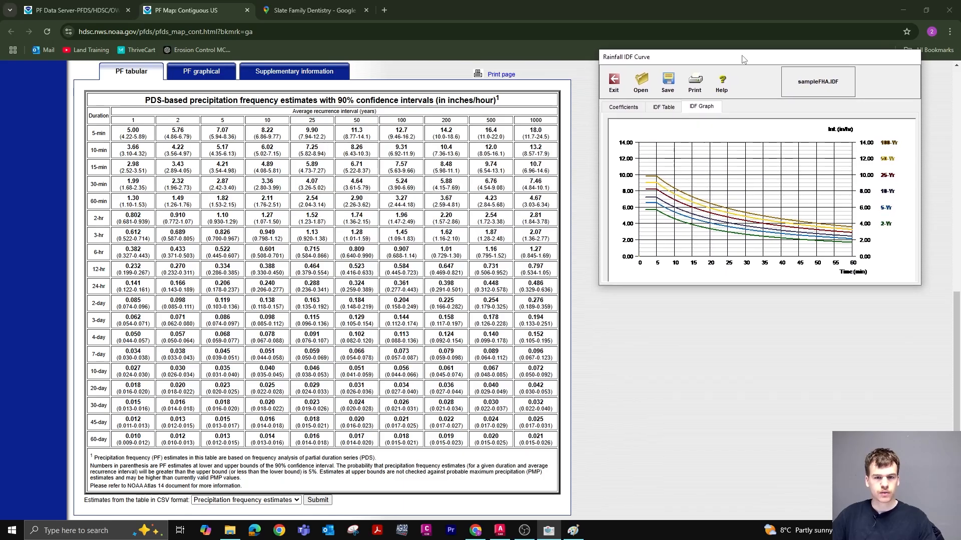
left_click(664, 107)
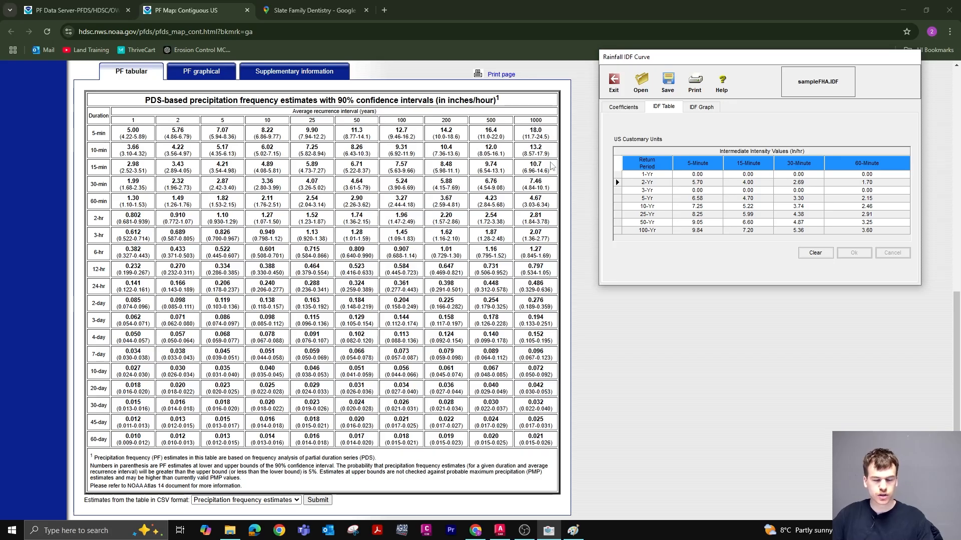
Enter the 1-Yr intensities from the NOAA table: 5.00 for 5-minute, 2.98 for 15-minute, 1.99 for 30-minute and 1.30 for 60-minute
double_click(136, 123)
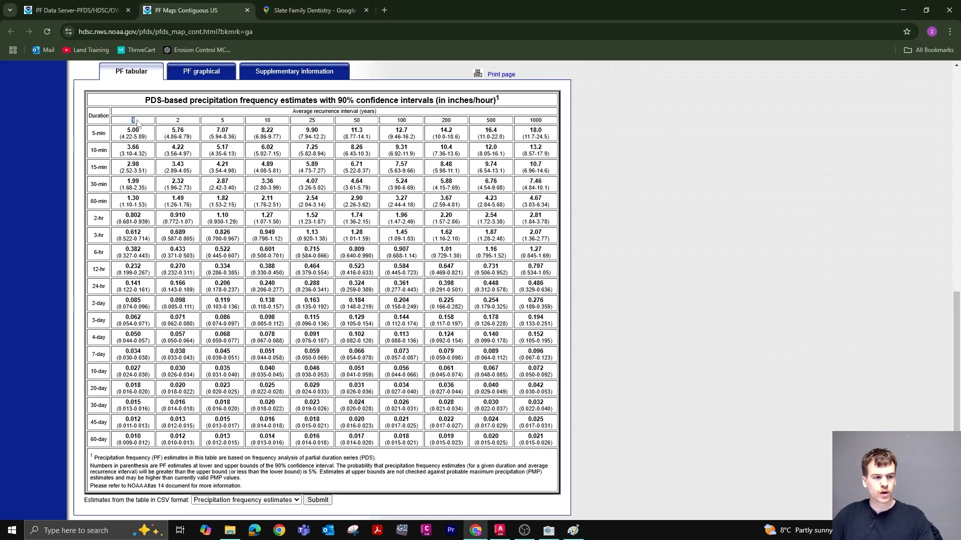
key("alt+Tab")
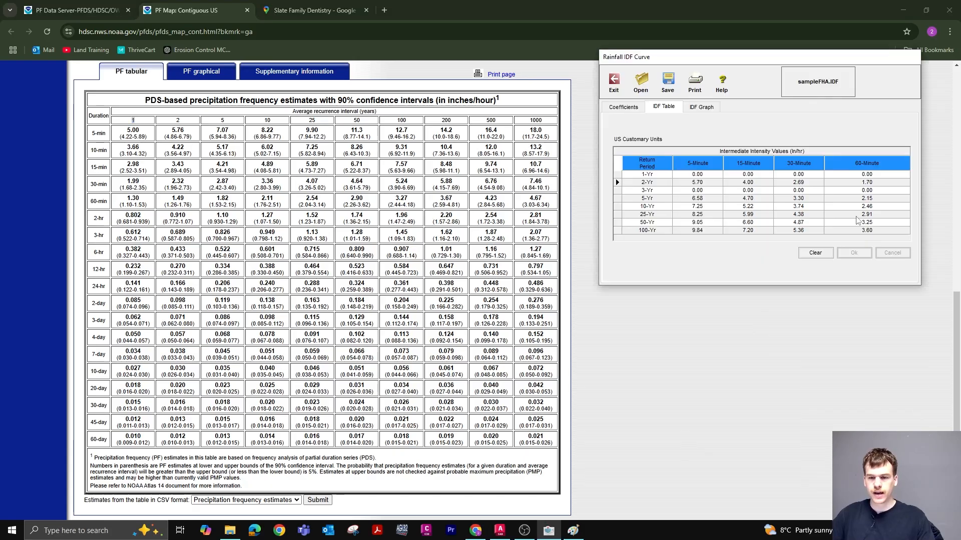
left_click(703, 175)
left_click(705, 175)
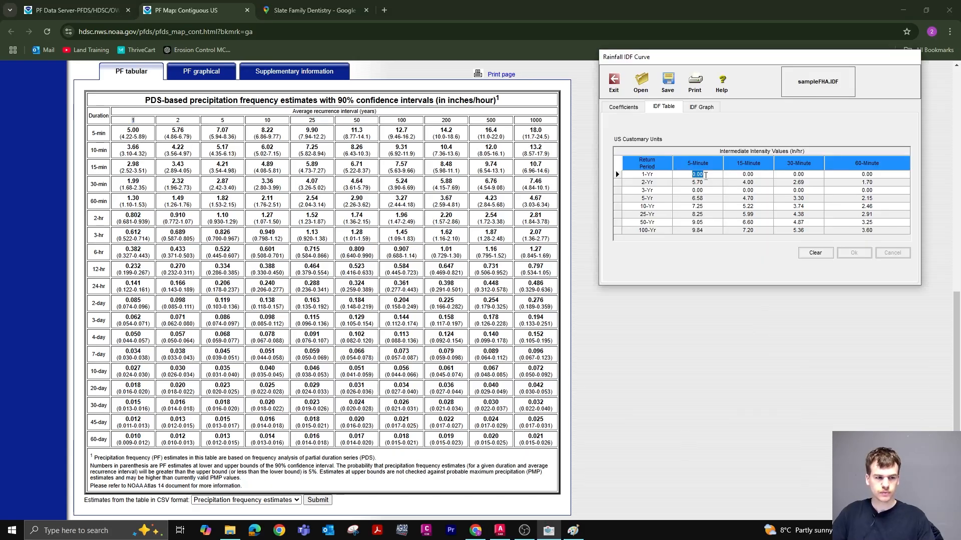
type("5")
key("Tab")
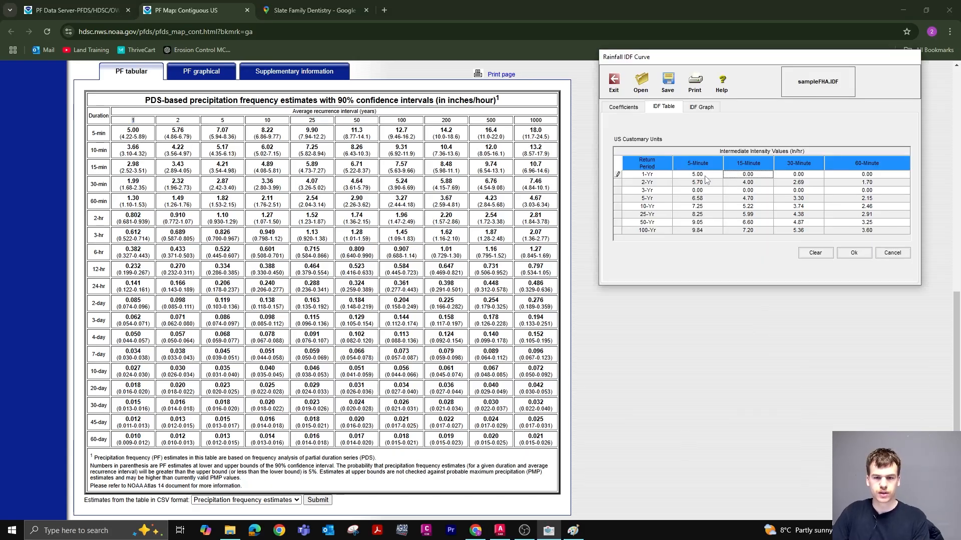
type("2.98")
key("Tab")
type("1.99")
key("Tab")
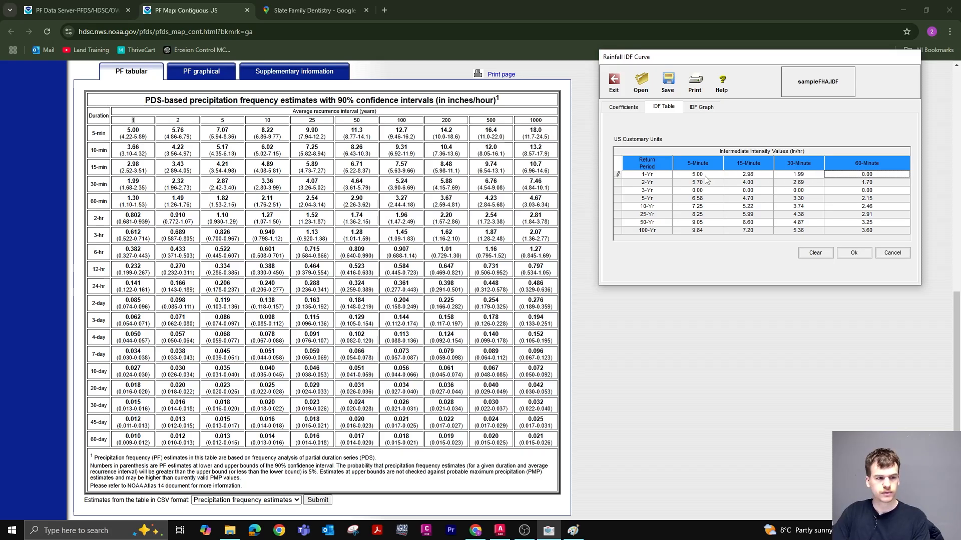
type("1.30")
Enter the 2-Yr intensities from the NOAA table: 5.76 for 5-minute, 3.43 for 15-minute, 2.32 for 30-minute and 1.49 for 60-minute
left_click(705, 182)
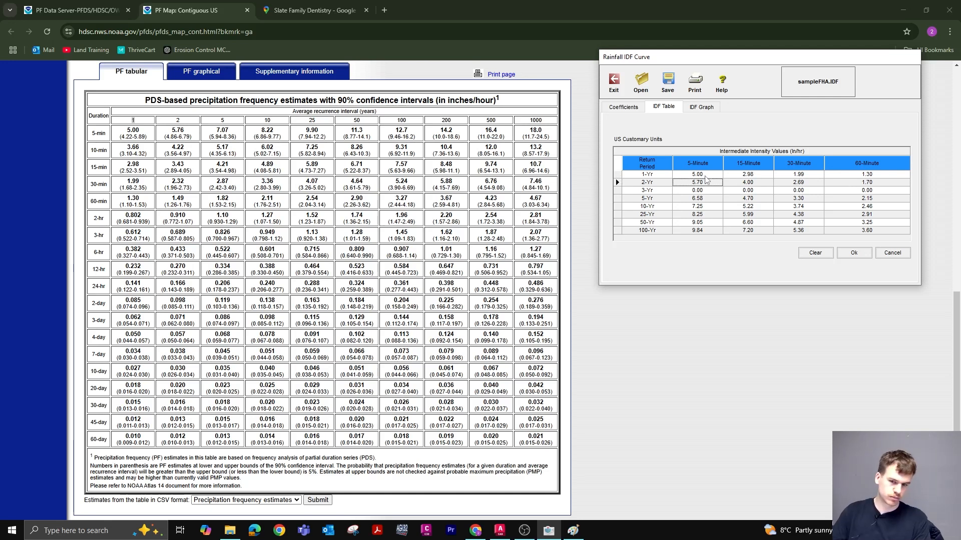
type("5.76")
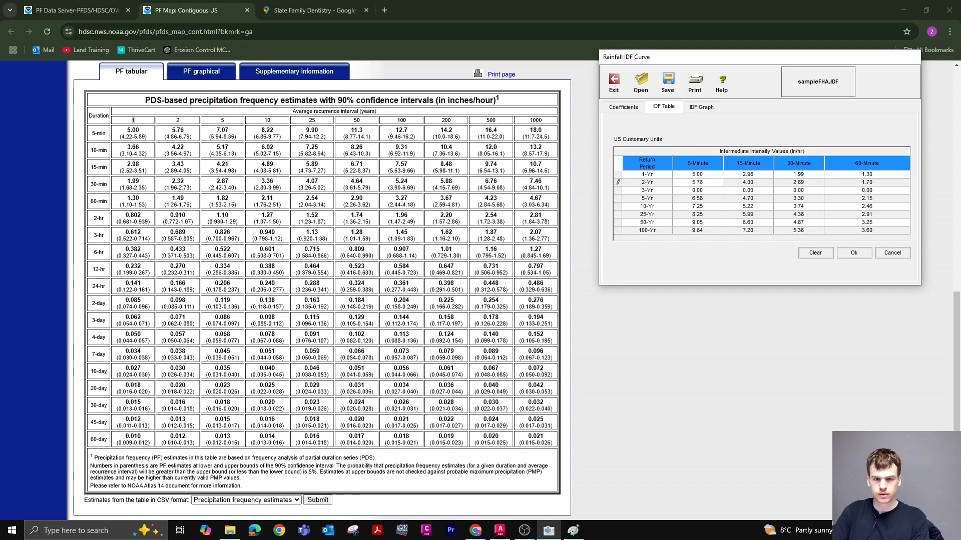
key("Tab")
type("3")
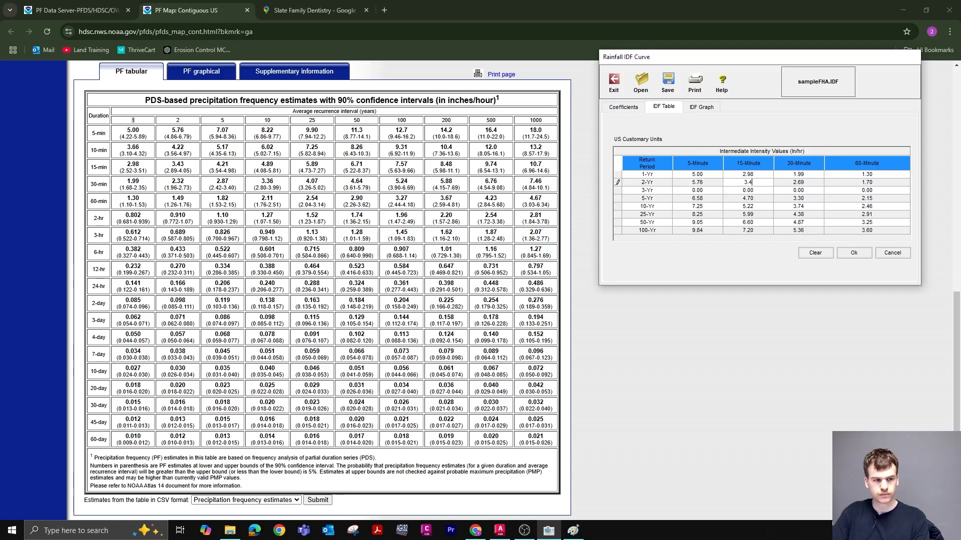
key("Tab")
type("2")
key("Tab")
type("1")
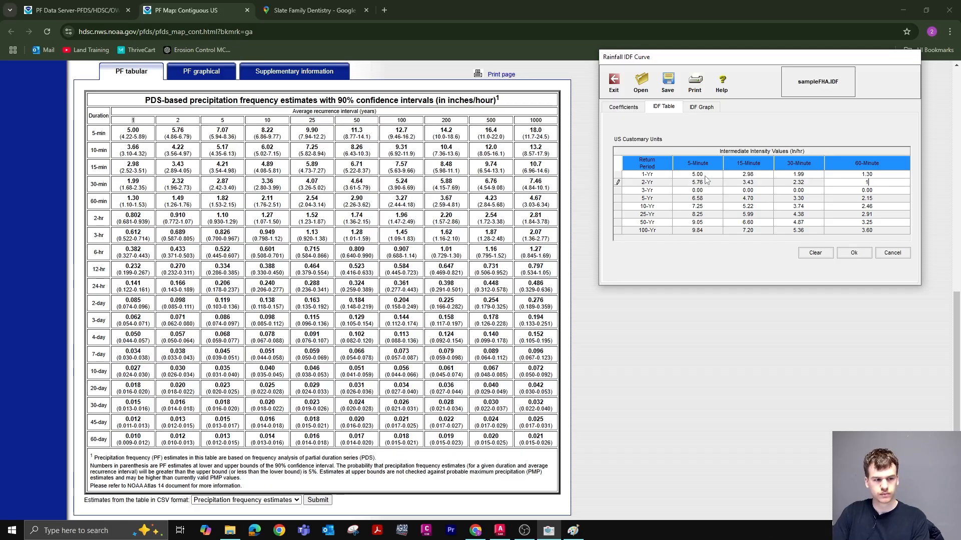
type(".49")
key("Return")
key("Left")
key("Left")
key("Left")
key("Left")
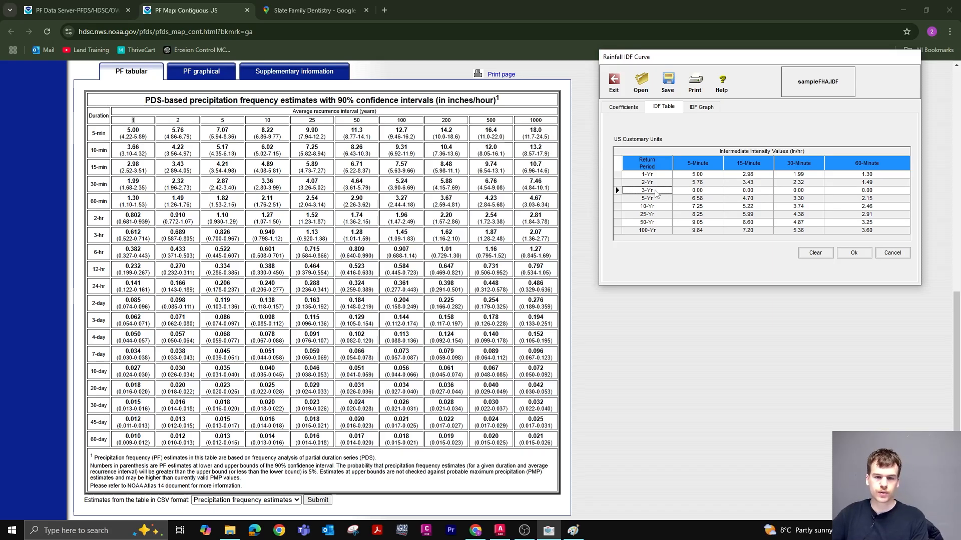
Fill the 5-Yr row with the NOAA intensities 7.07, 4.21, 2.87 and 1.82 for 5, 15, 30 and 60 minutes
left_click(703, 198)
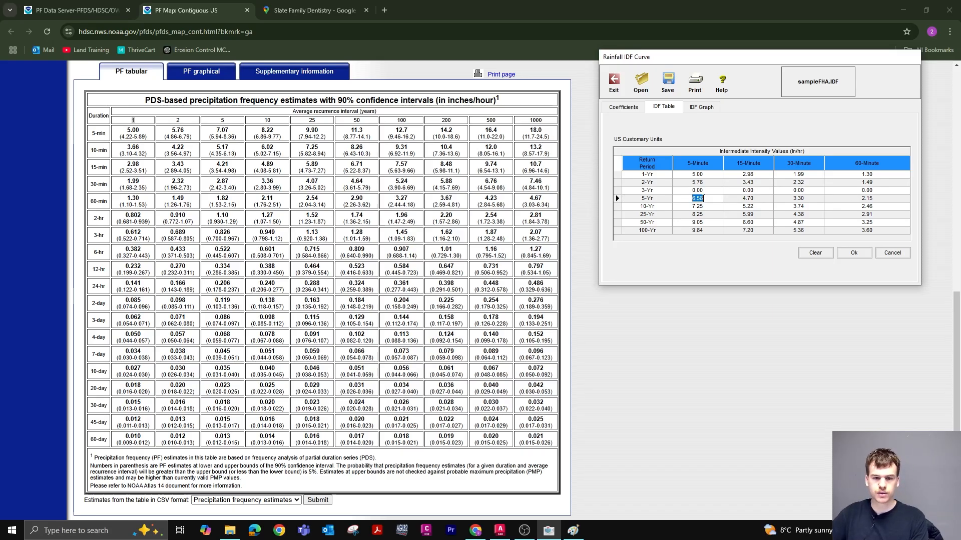
type("7")
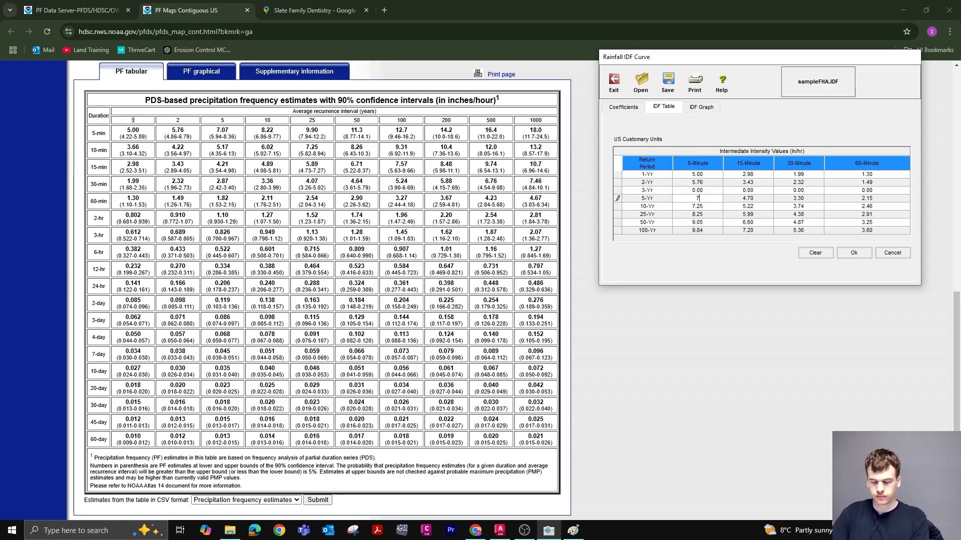
type(".07")
key("Tab")
type("5.17")
key("Tab")
key("shift+Tab")
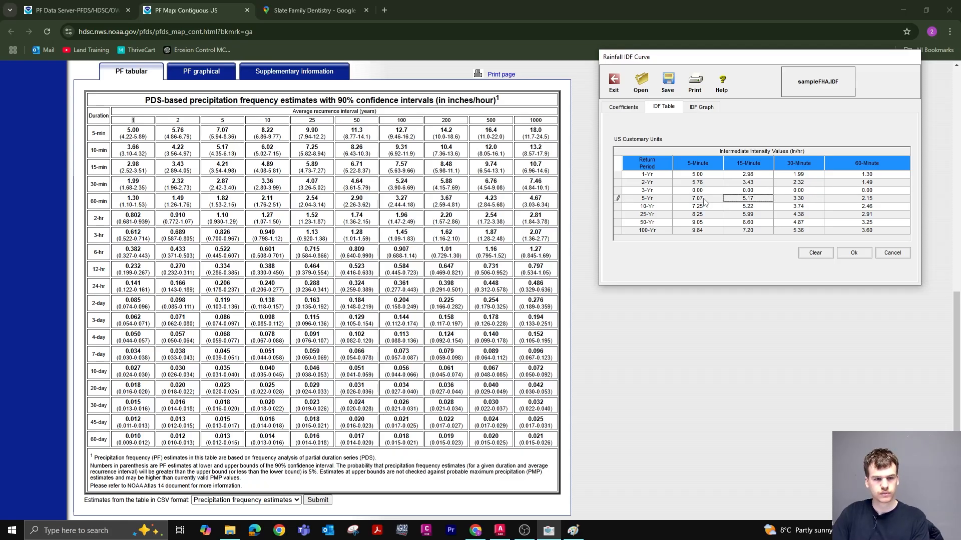
type("4.21")
key("Tab")
type("2.87")
key("Tab")
type("1.82")
key("Tab")
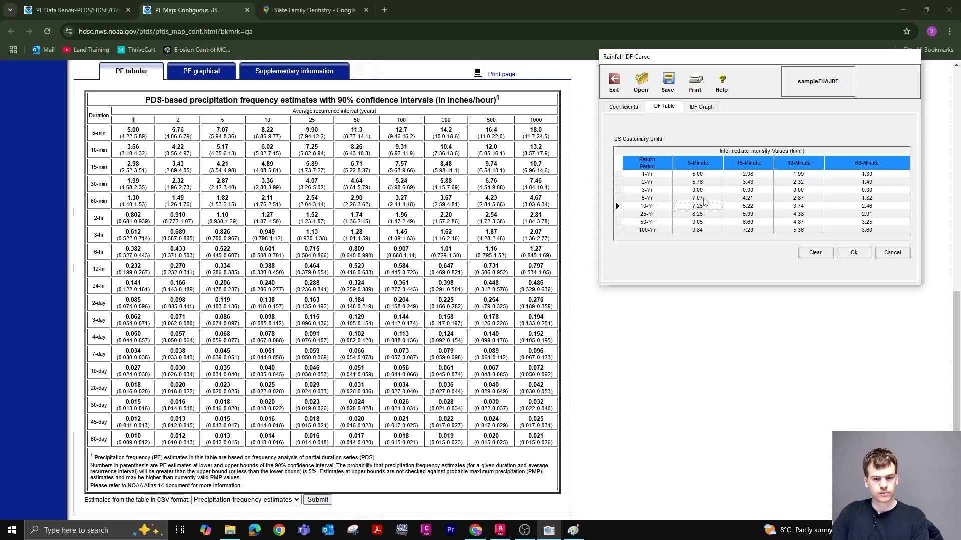
Fill the 10-Yr row with the NOAA intensities 8.22, 4.89, 3.36 and 2.11 for 5, 15, 30 and 60 minutes
type("8.2")
key("Tab")
type("4.89")
key("Tab")
type("3")
key("Tab")
type("2")
key("Tab")
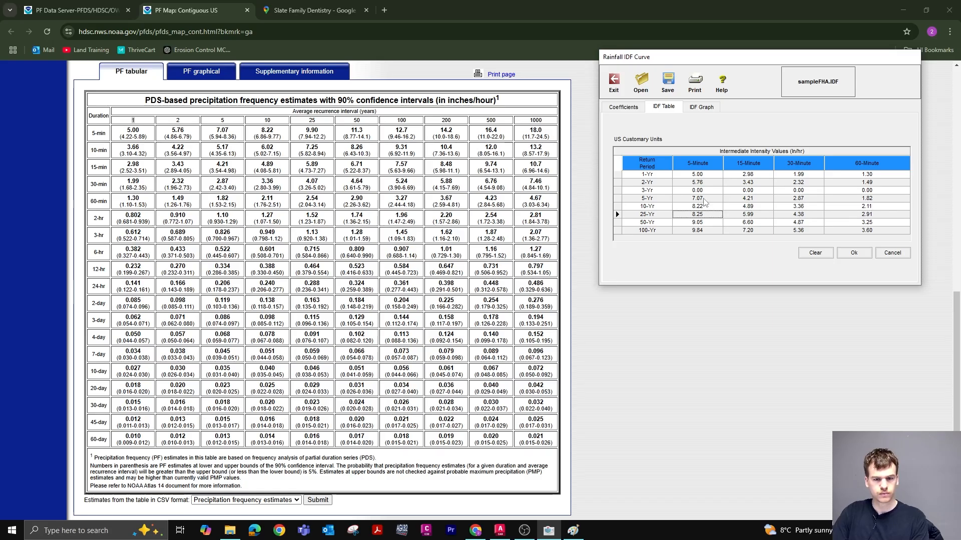
Fill the 25-Yr row with the NOAA intensities 9.90, 5.89, 4.07 and 2.54 for 5, 15, 30 and 60 minutes
type("9.90")
key("Tab")
type("5.")
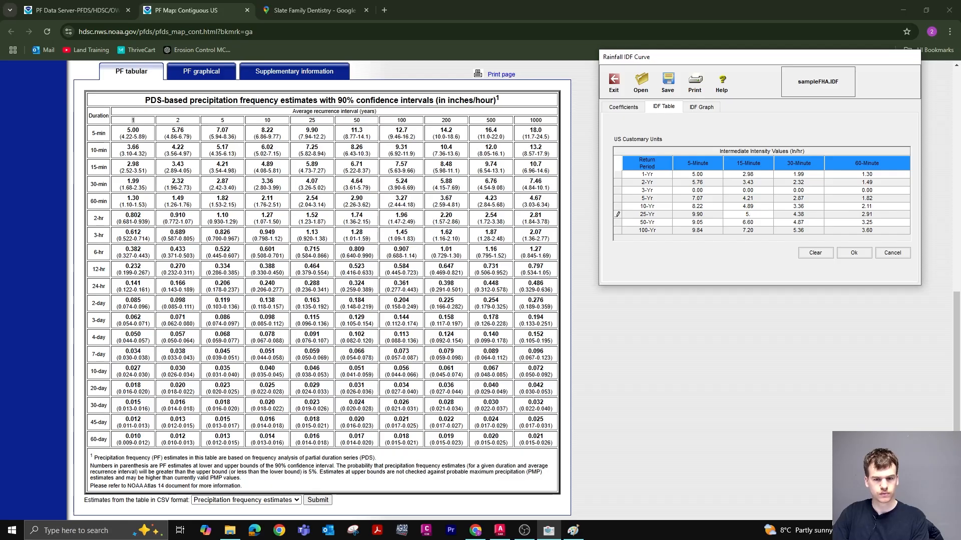
type("89")
key("Tab")
type("4")
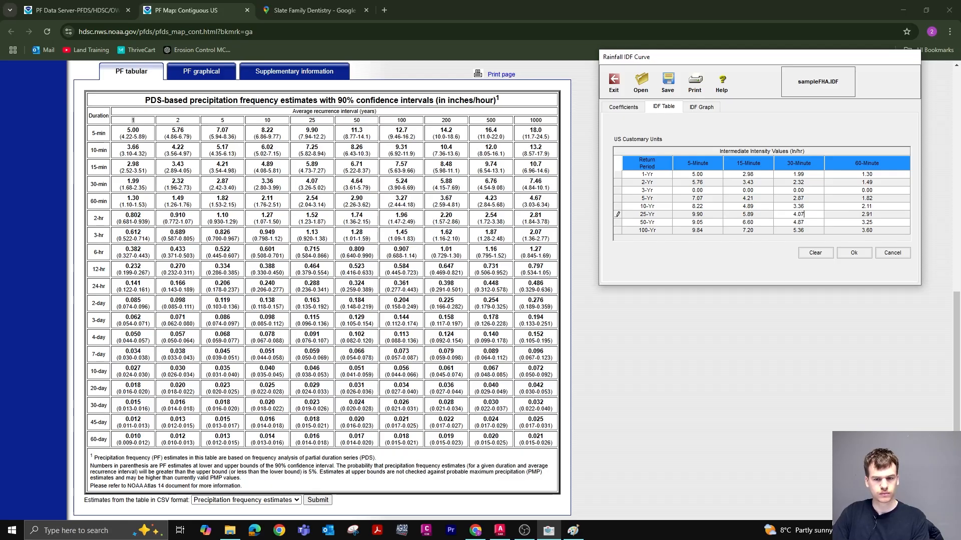
key("Tab")
type("2.54")
key("Tab")
key("shift+Tab")
Fill the 50-Yr row with the NOAA intensities 11.30, 6.71, 4.64 and 2.90 for 5, 15, 30 and 60 minutes
type("1")
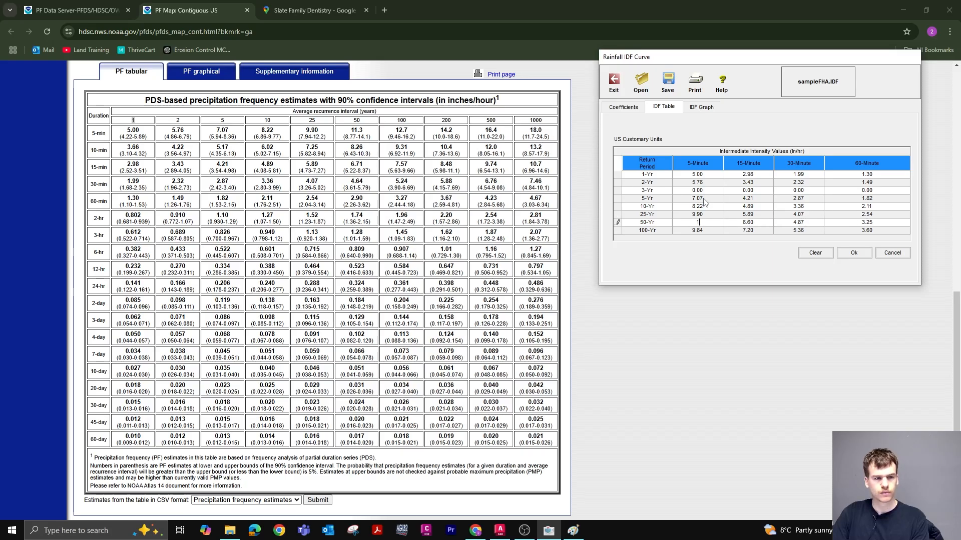
type("1.30")
key("Tab")
type("6.71")
key("Tab")
type("4.64")
key("Tab")
type("2.9")
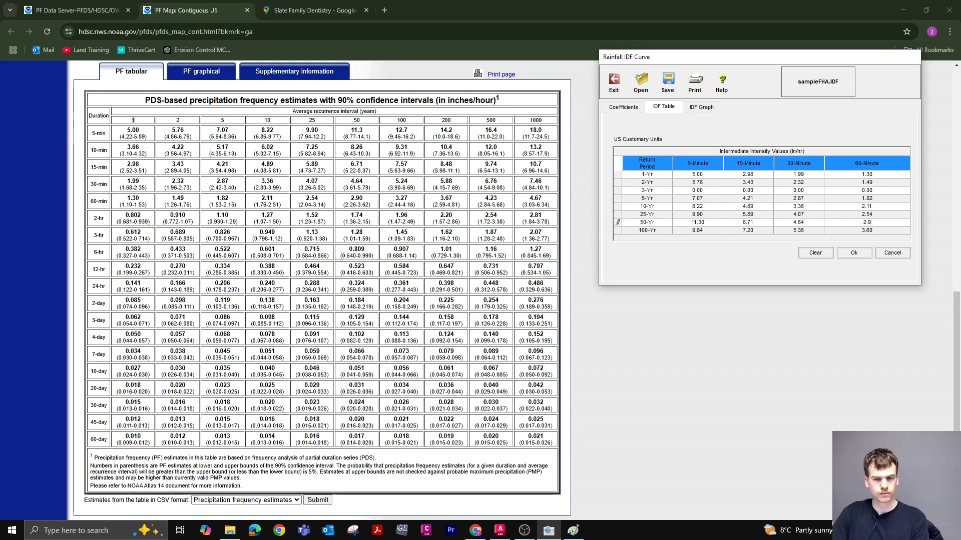
Fill the 100-Yr row with the NOAA intensities 12.7, 7.57, 5.24 and 3.27 for 5, 15, 30 and 60 minutes
key("Tab")
type("12.7")
key("Tab")
type("7.57")
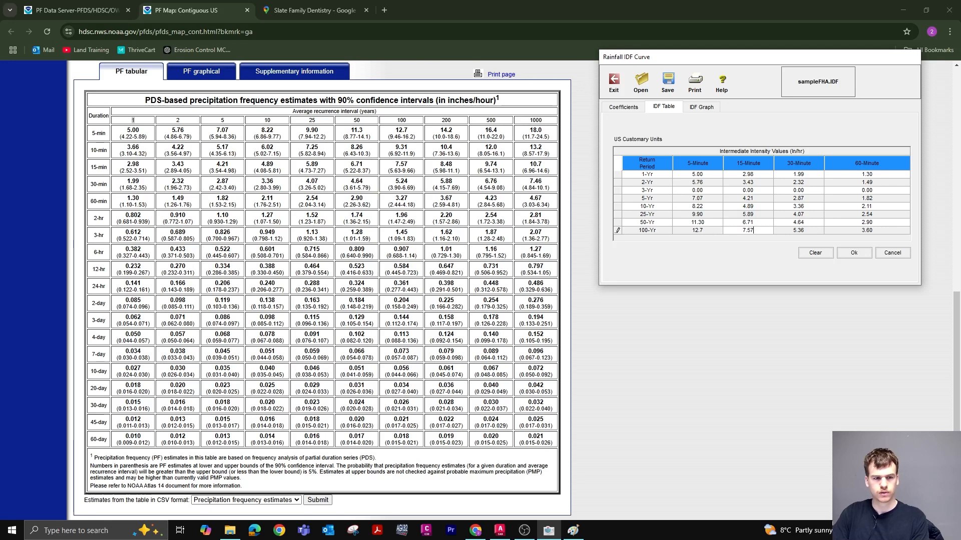
key("Tab")
type("5.")
key("Tab")
type("3.2")
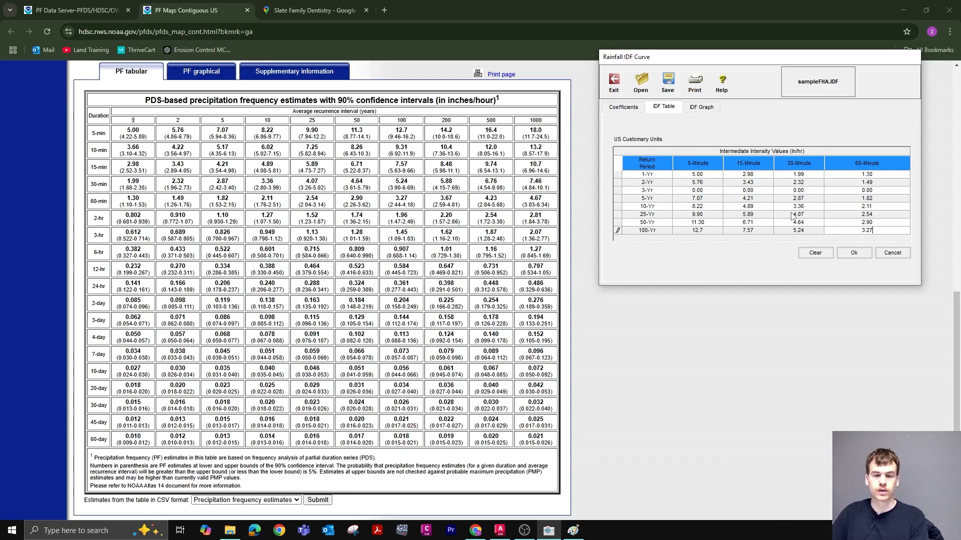
Save the IDF curve as Lafayette in the Stormwater-Hydro > hydrographs > Georgia folder and exit the Rainfall IDF Curve window
left_click(668, 83)
left_click_drag(690, 74, 200, 61)
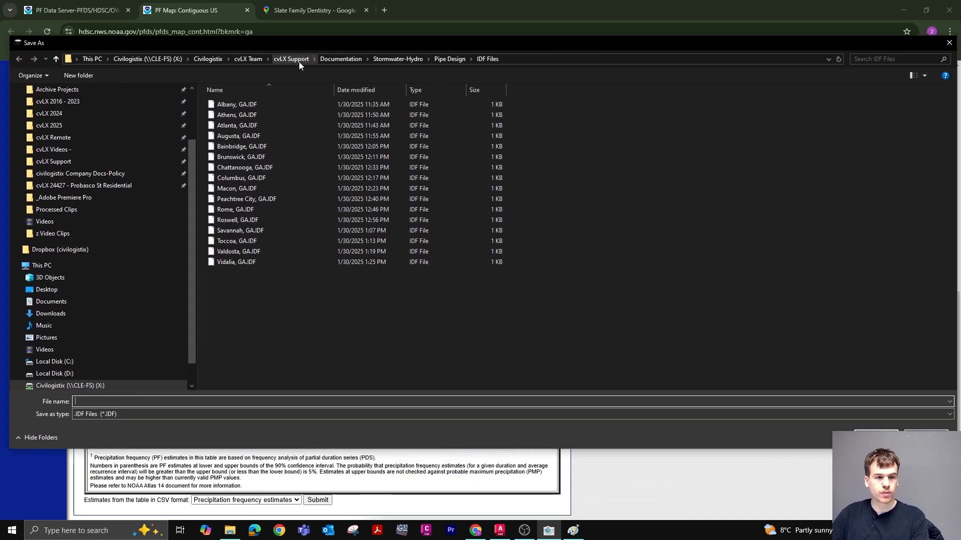
left_click(392, 60)
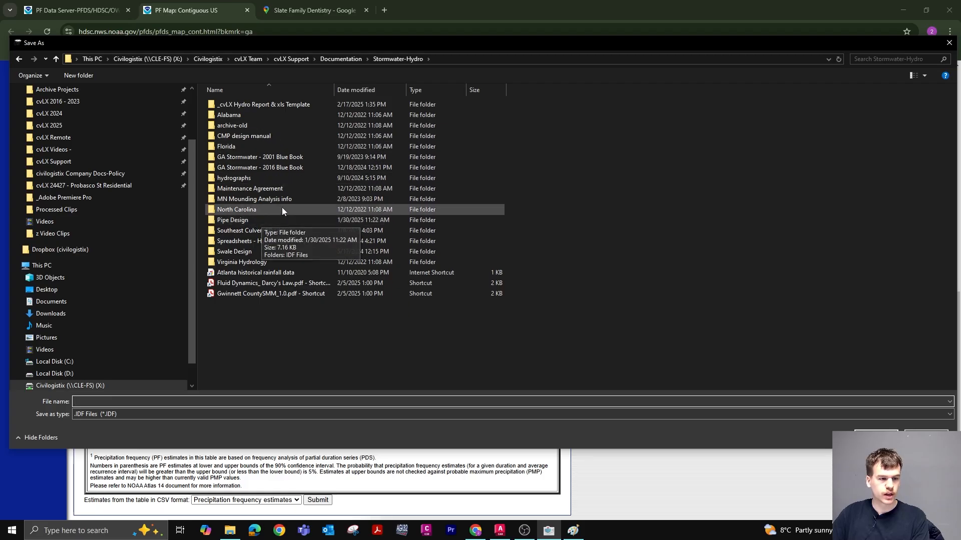
left_click(341, 59)
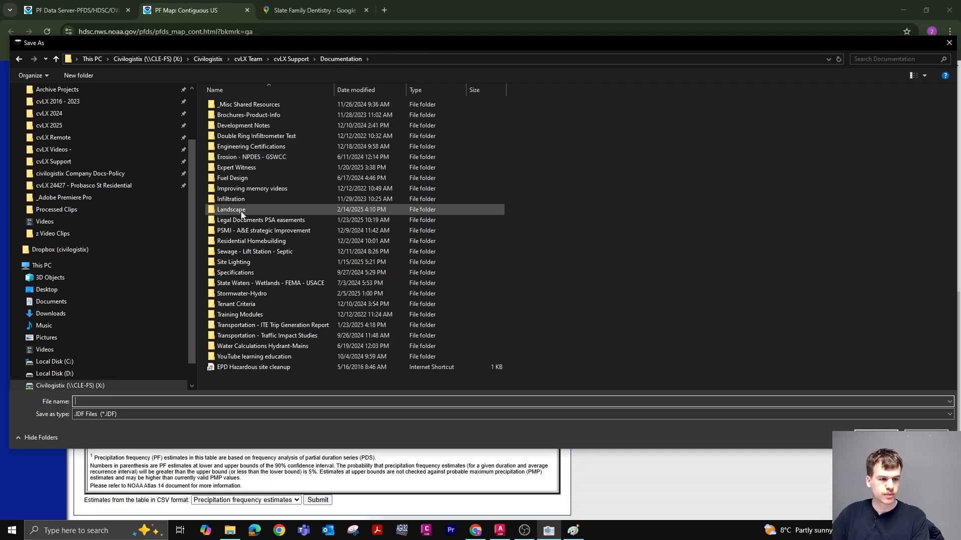
double_click(257, 295)
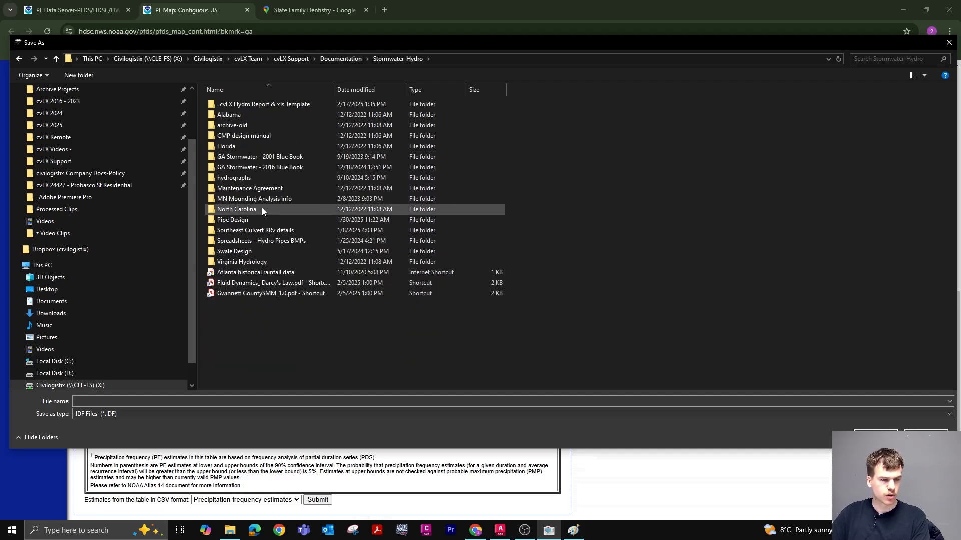
double_click(250, 178)
double_click(245, 106)
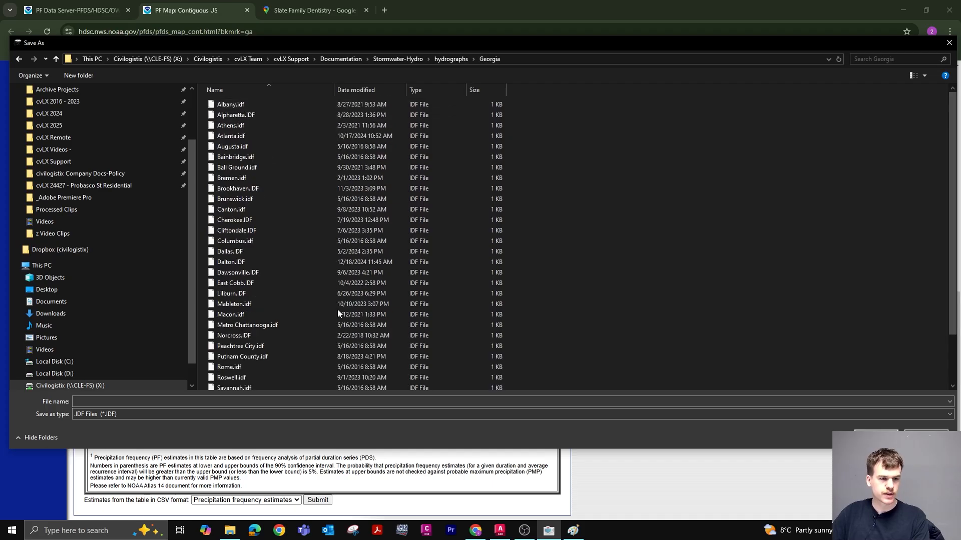
type("Lafay")
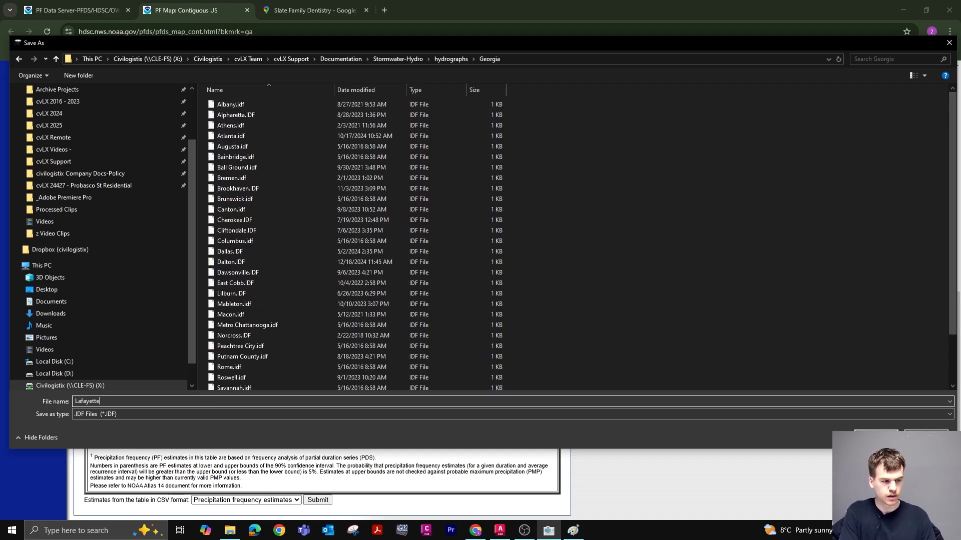
type("ette")
key("Return")
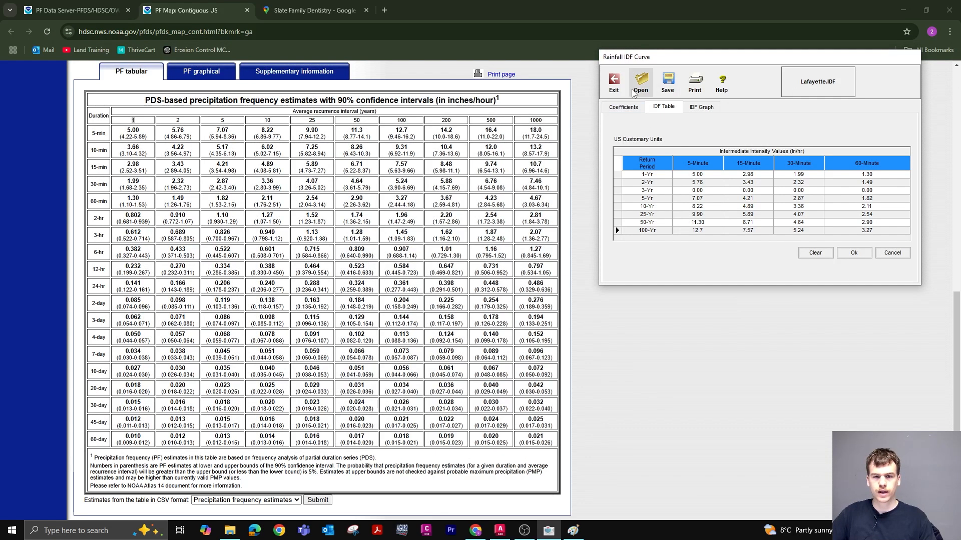
left_click(614, 85)
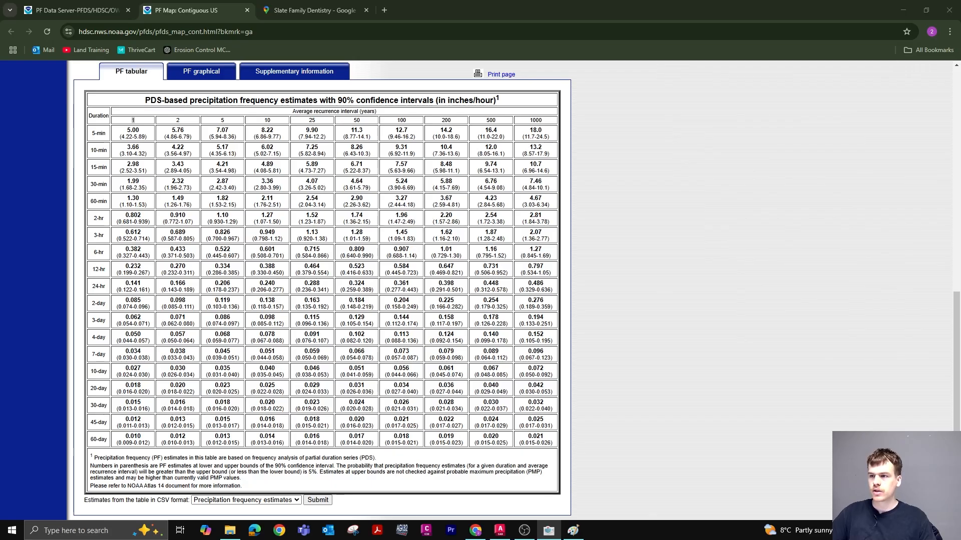
Switch to the Civil 3D drawing, view the outlined drainage basins and place the Storm Sewers pipes table over the drawing
left_click(574, 531)
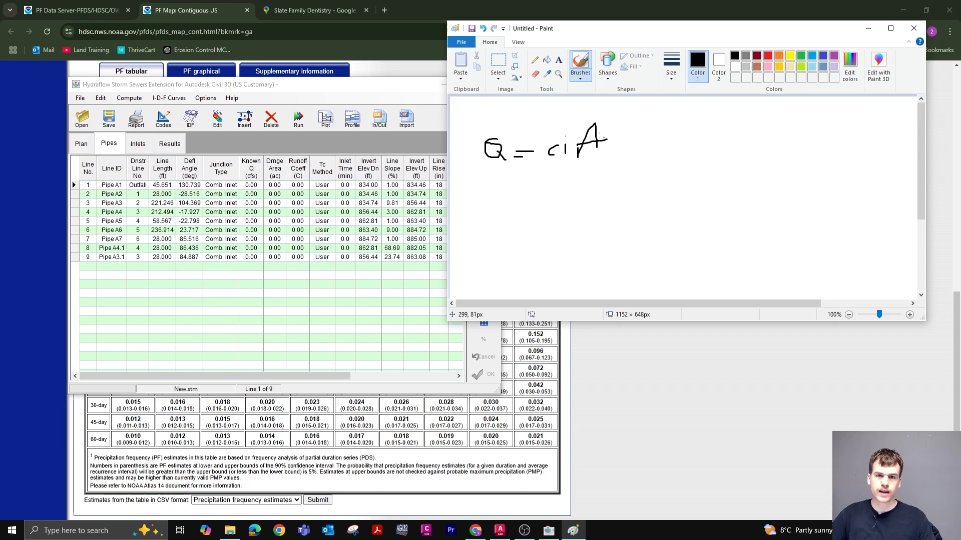
left_click_drag(333, 84, 295, 72)
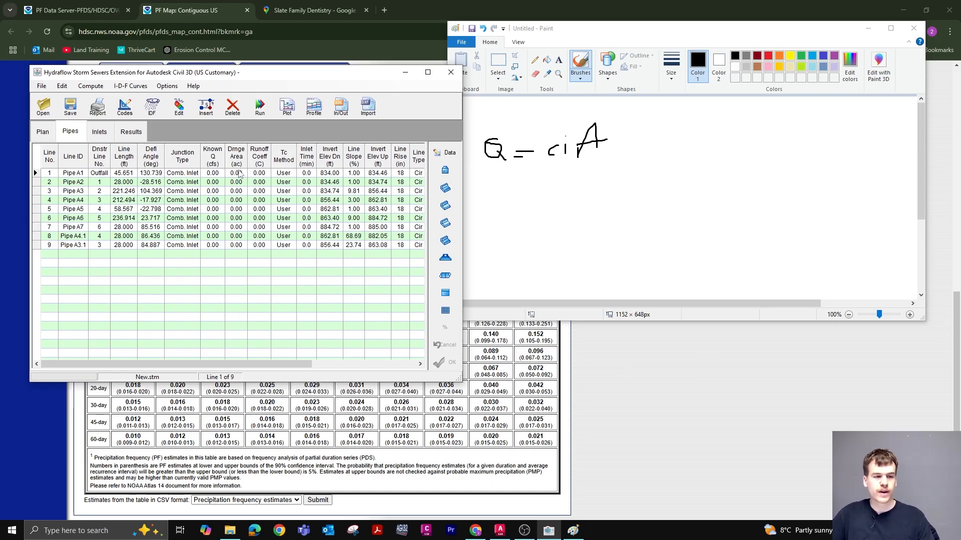
left_click(499, 530)
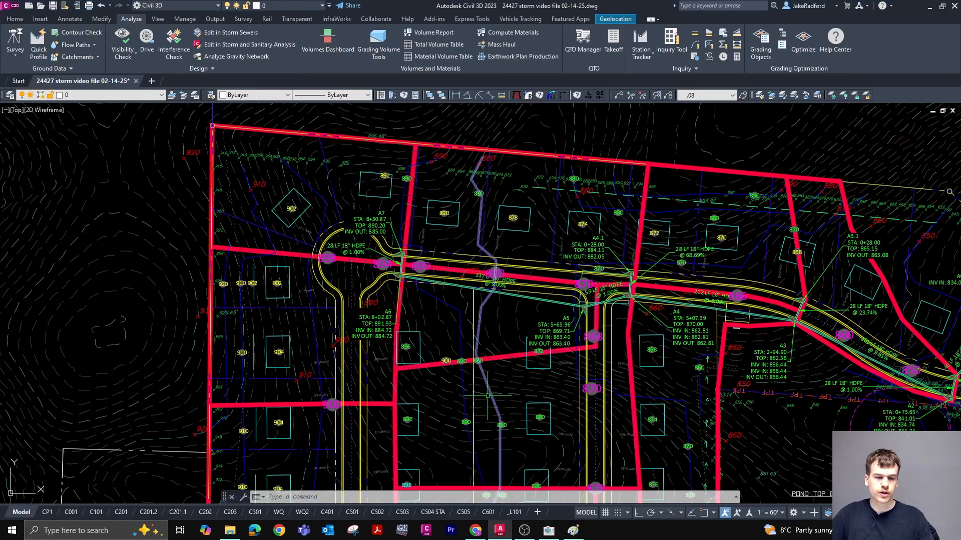
scroll(487, 395, "down", 3)
scroll(581, 401, "up", 3)
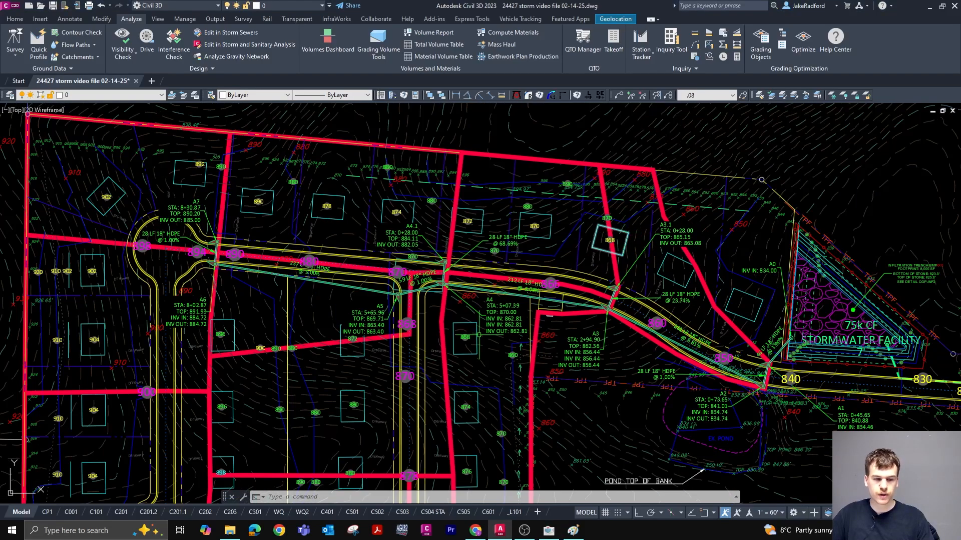
scroll(500, 400, "down", 3)
scroll(521, 410, "up", 3)
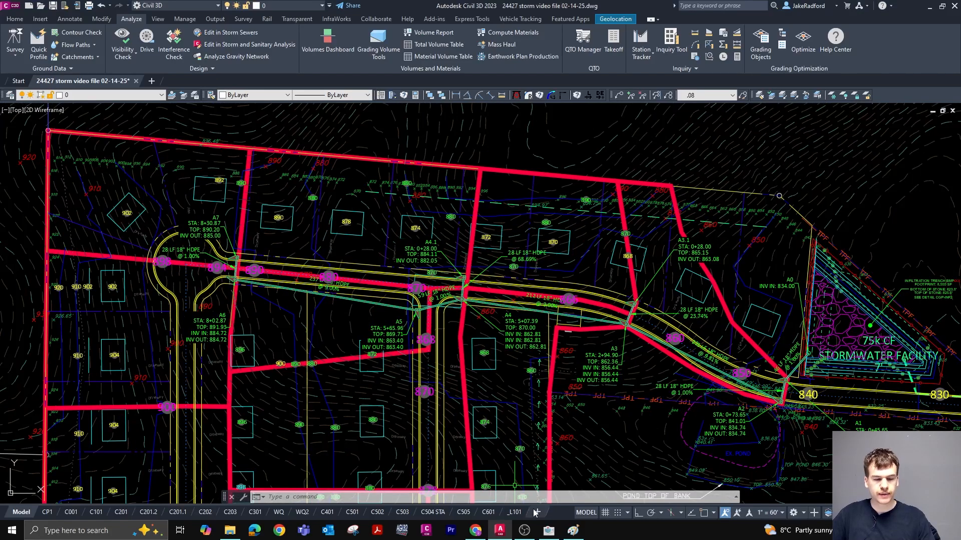
left_click(572, 530)
left_click(549, 530)
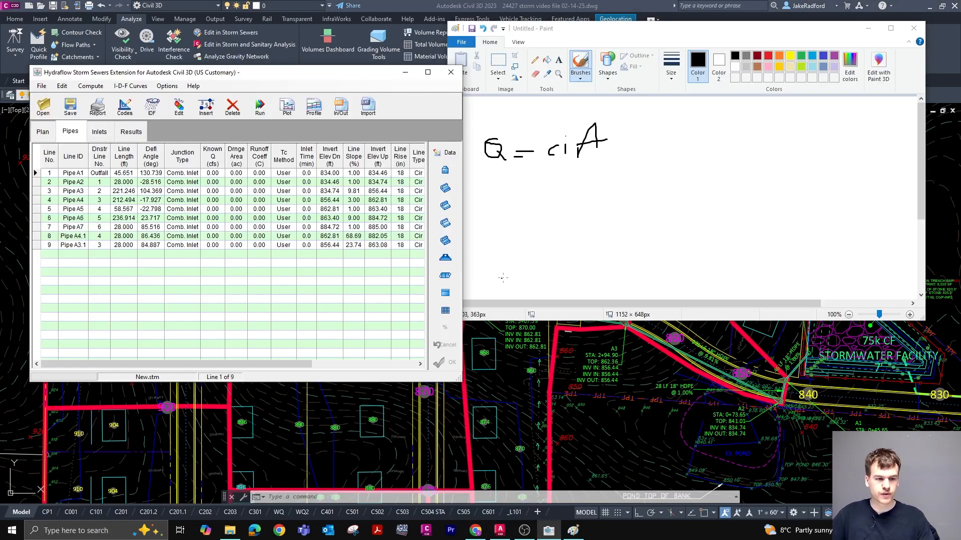
left_click(595, 468)
left_click(549, 530)
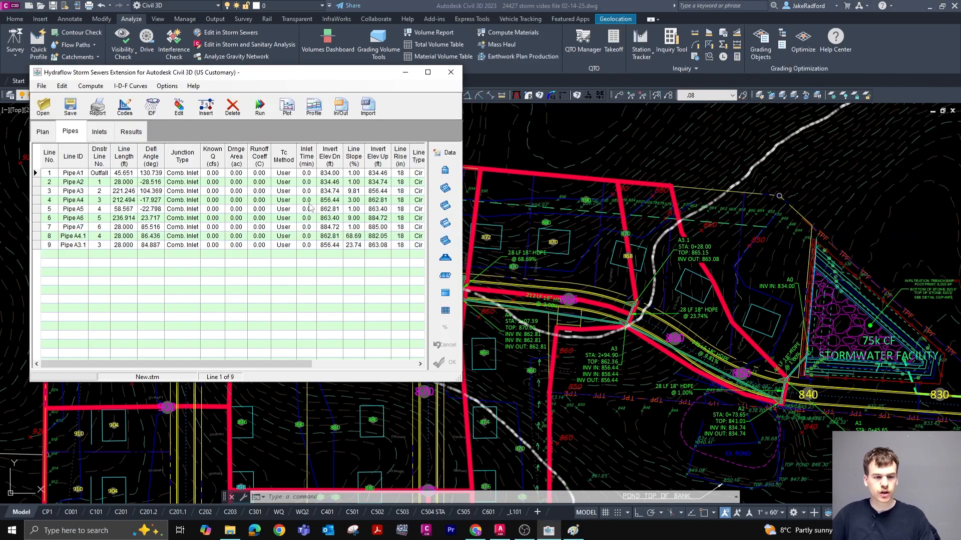
Set the inlet time of Pipe A1 to 5 minutes in the pipes table
left_click_drag(226, 364, 289, 368)
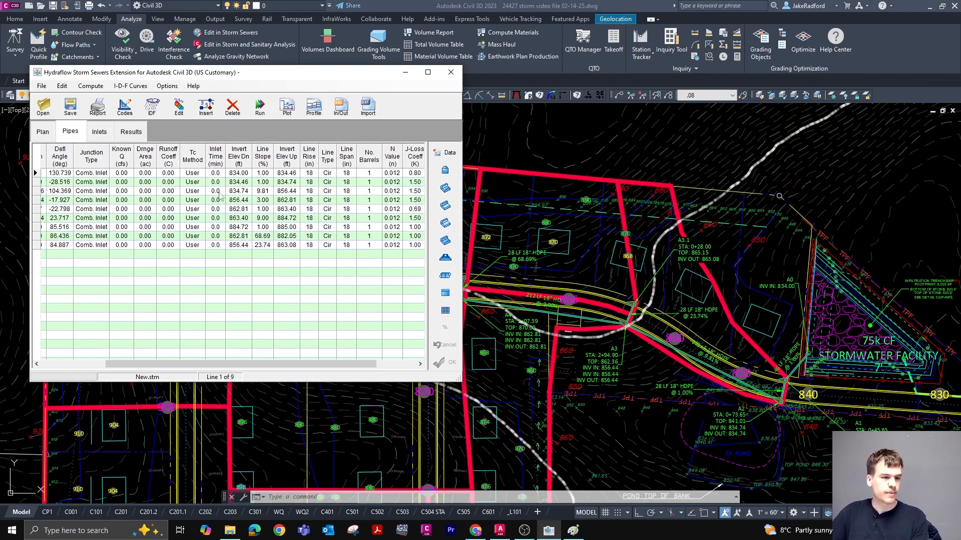
left_click(220, 173)
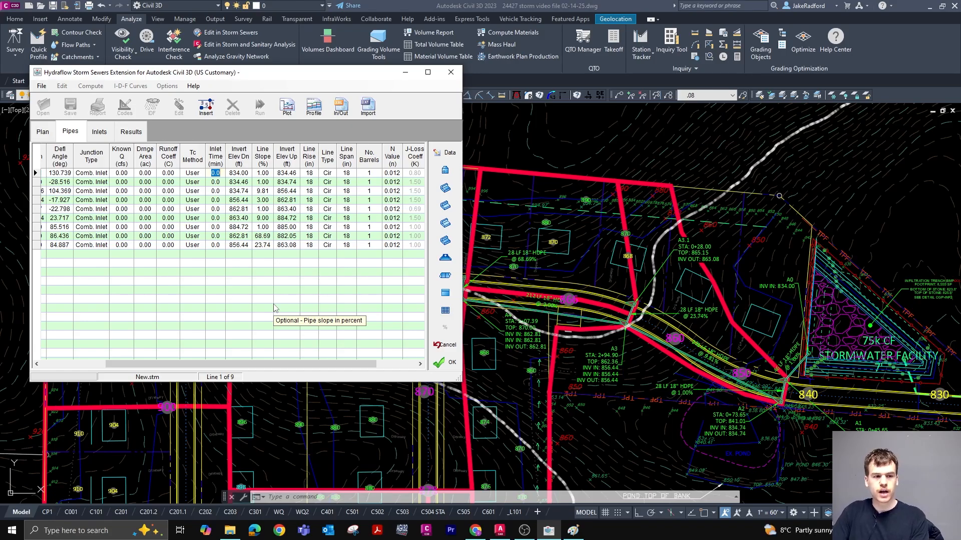
type("5")
key("Return")
key("Down")
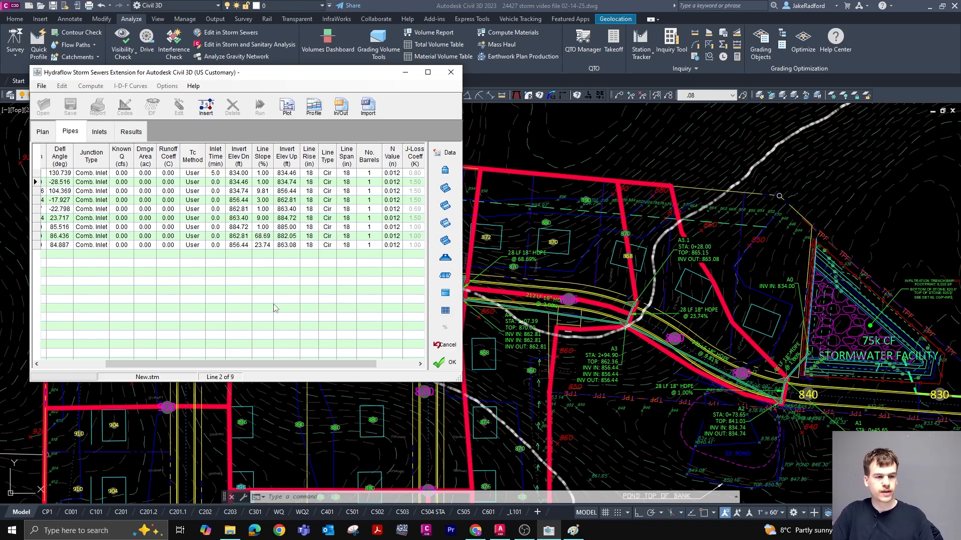
Copy Pipe A1's 5-minute inlet time to all the remaining pipes in the pipes table and accept the edits
key("Up")
key("ctrl+c")
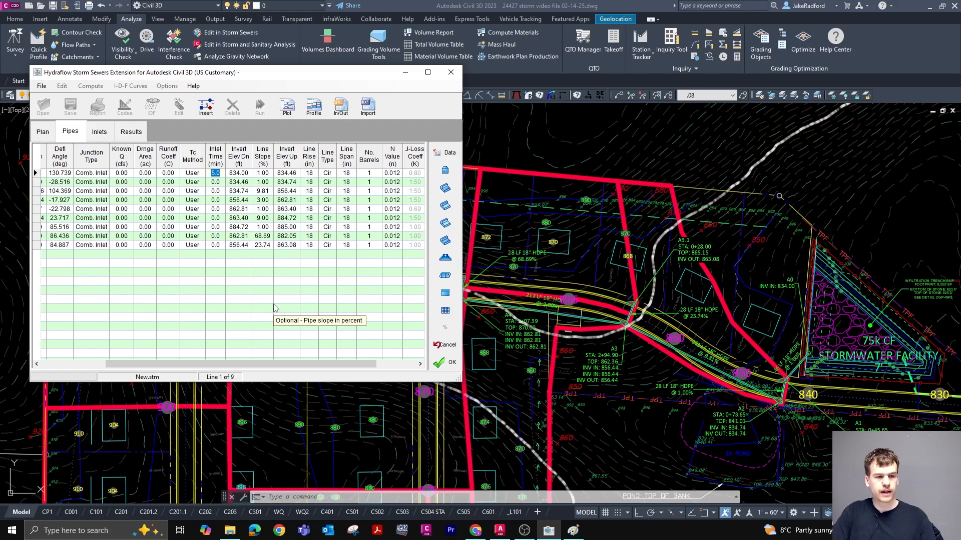
key("Down")
key("ctrl+v")
key("ctrl+v")
key("Down")
key("ctrl+v")
key("Down")
key("ctrl+v")
key("Down")
key("ctrl+v")
key("Down")
key("ctrl+v")
key("Down")
key("ctrl+v")
key("Down")
key("ctrl+v")
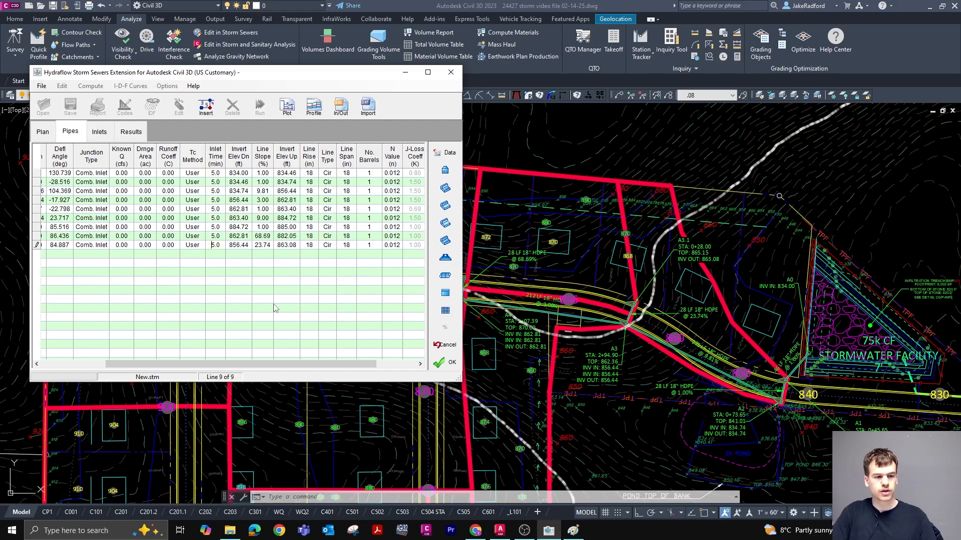
key("Return")
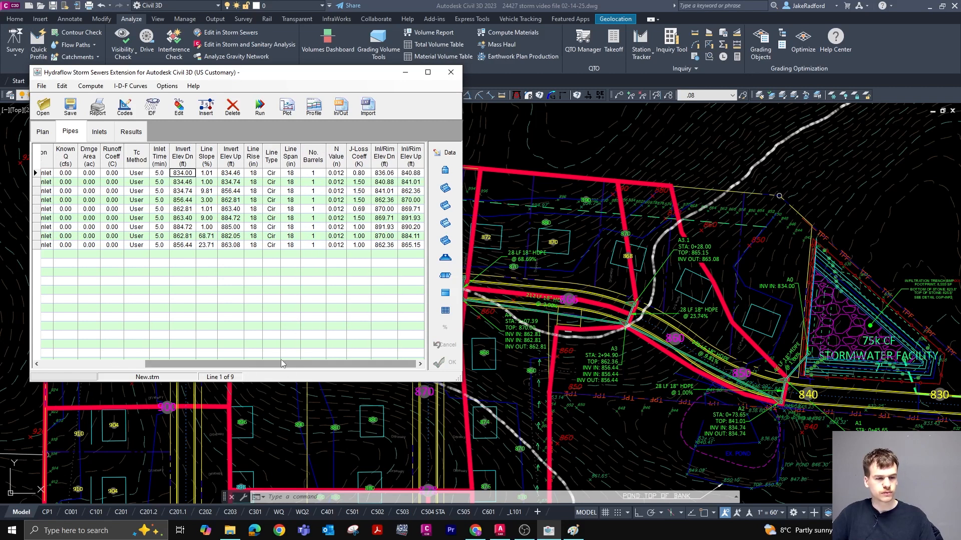
left_click_drag(280, 364, 178, 364)
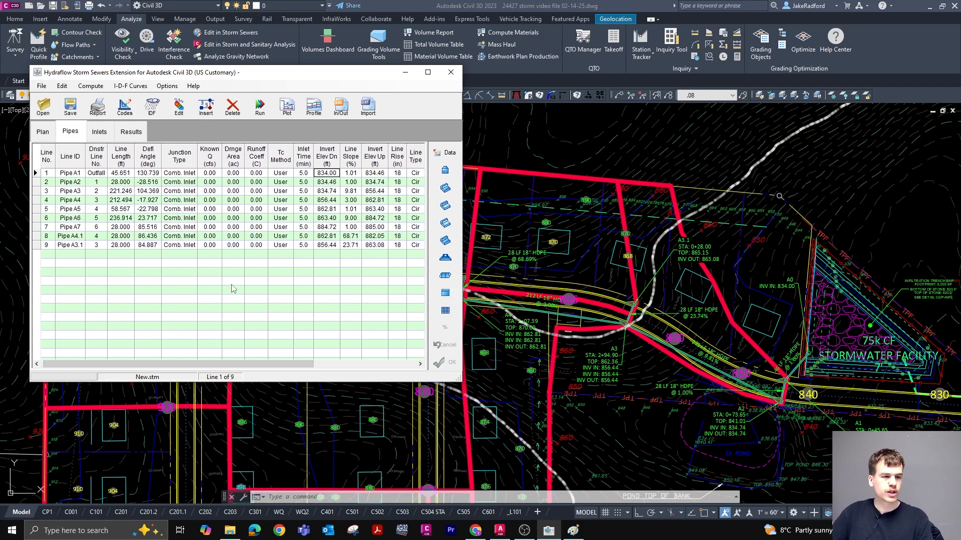
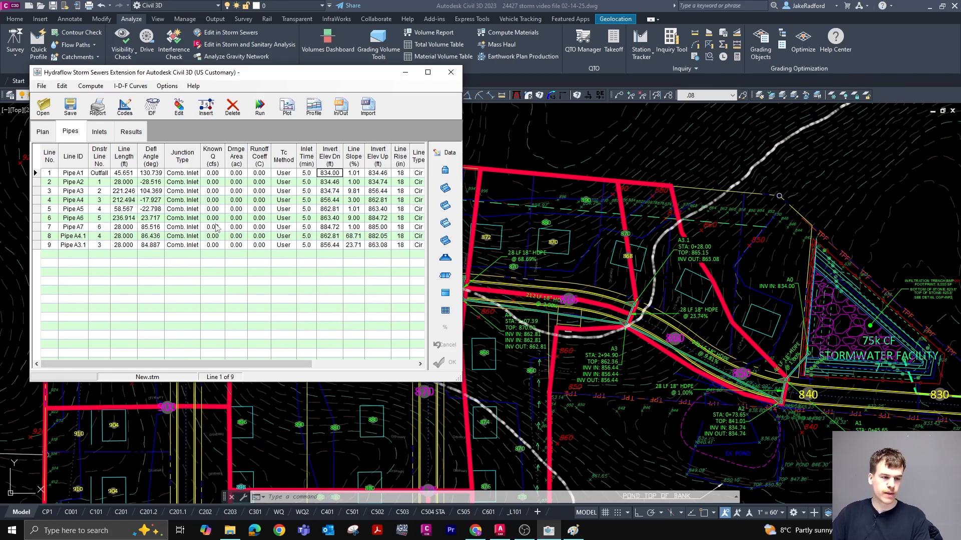
double_click(236, 172)
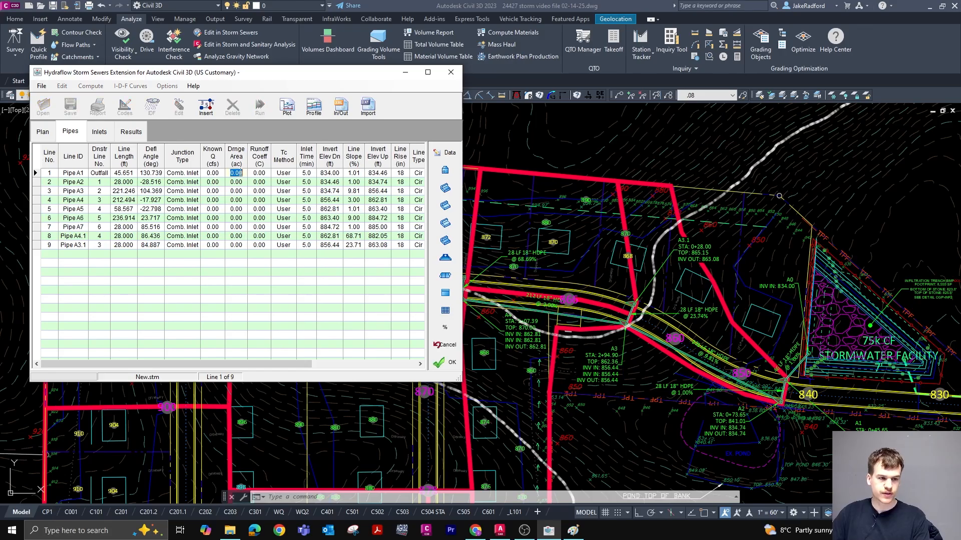
left_click(238, 174)
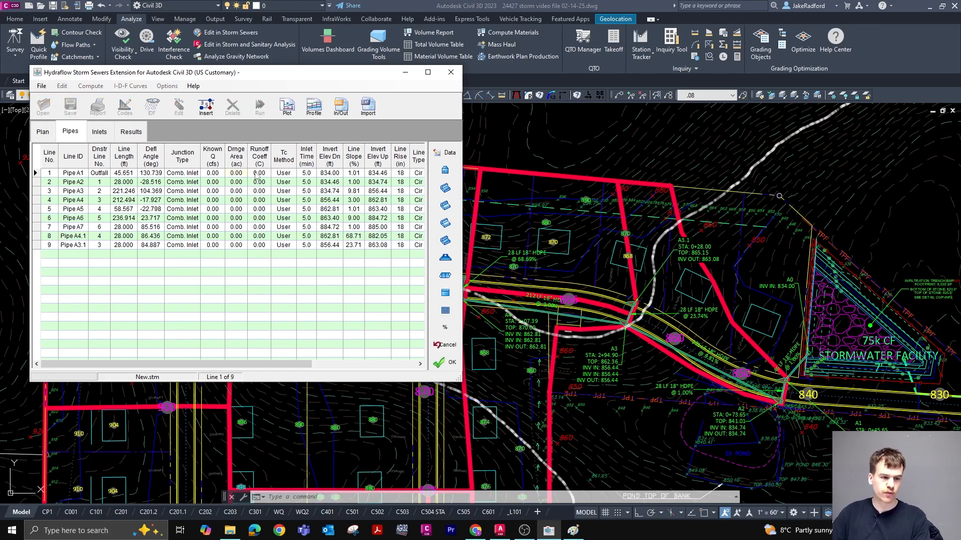
key("Tab")
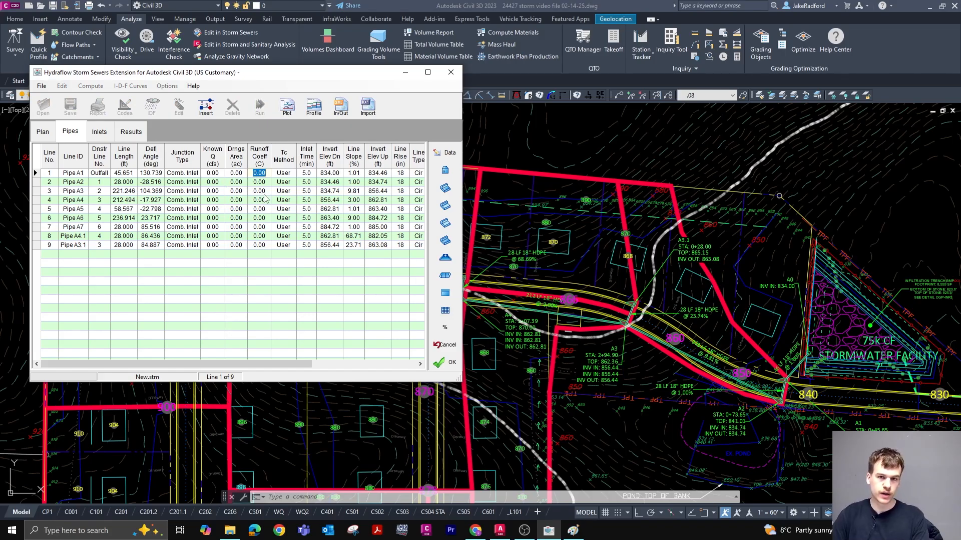
left_click(220, 227)
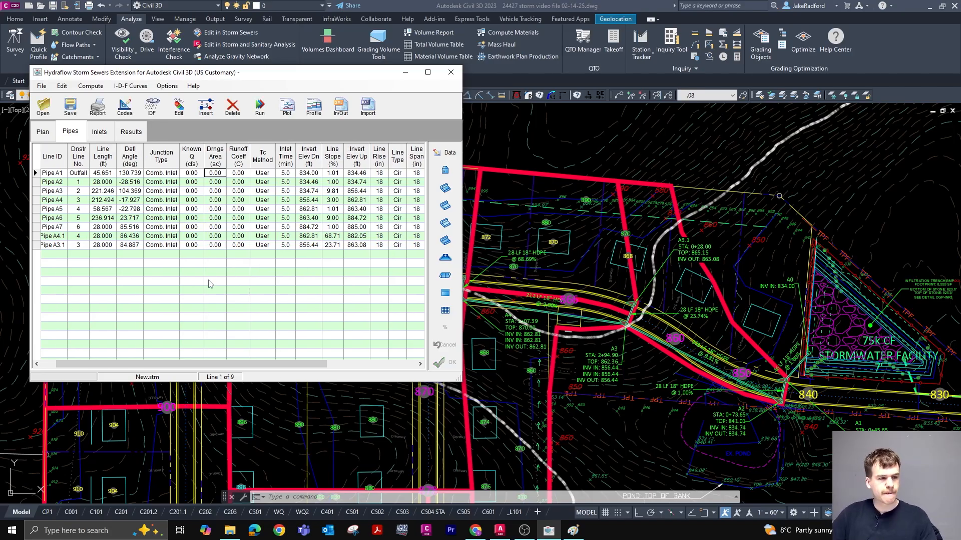
left_click_drag(205, 368, 189, 368)
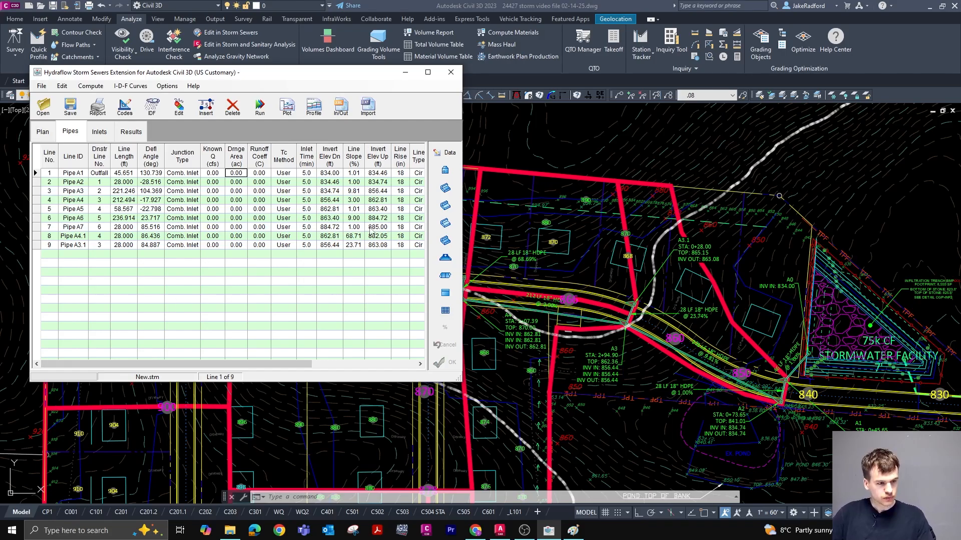
Show the inlets table and examine the 46 LF outfall pipe and inlets A1 and A2 in the drawing
left_click(99, 131)
left_click_drag(217, 367, 180, 361)
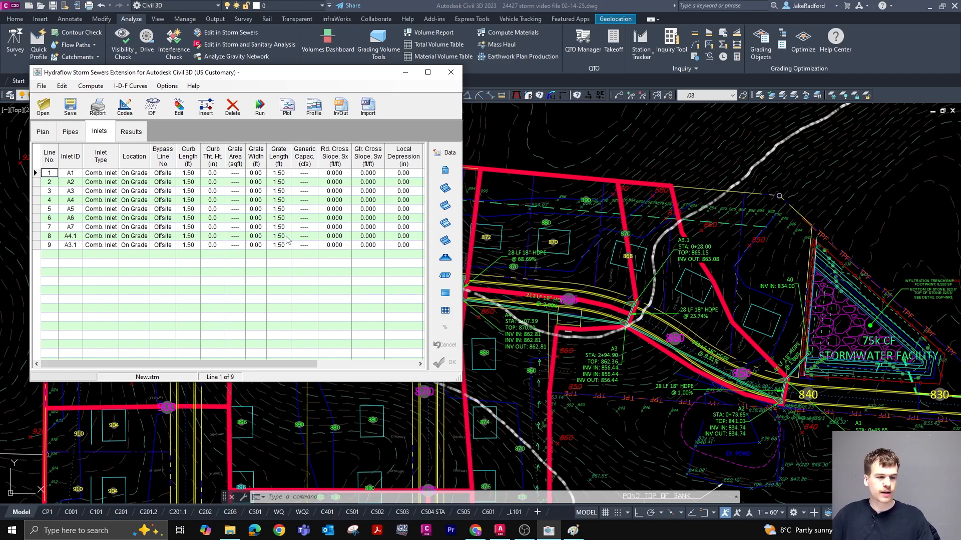
scroll(763, 266, "down", 5)
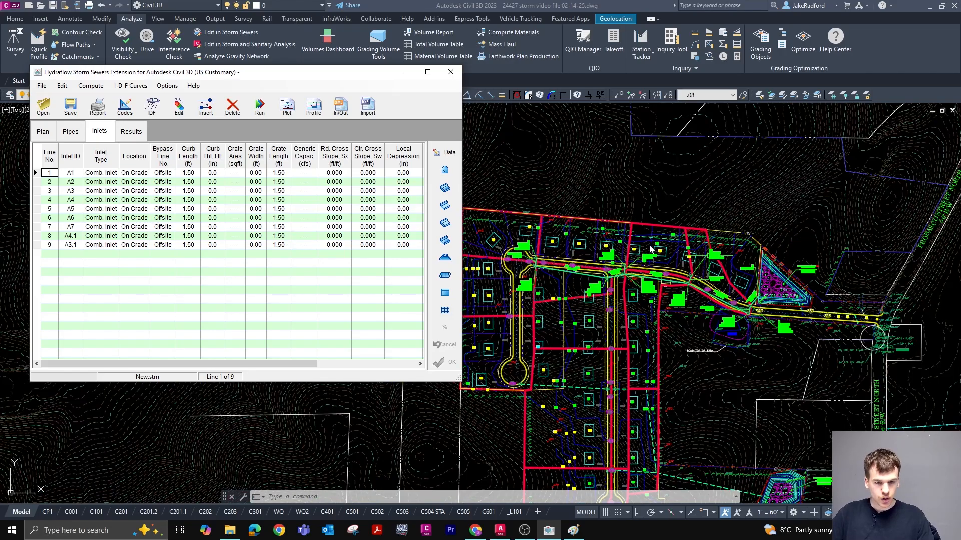
scroll(649, 249, "up", 5)
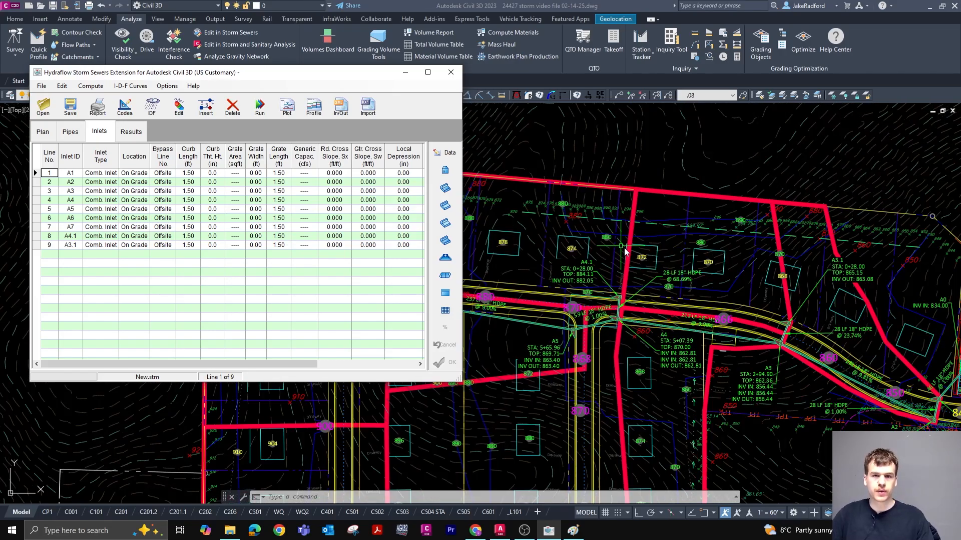
scroll(624, 250, "down", 3)
scroll(773, 278, "up", 3)
scroll(705, 283, "up", 2)
scroll(700, 303, "up", 2)
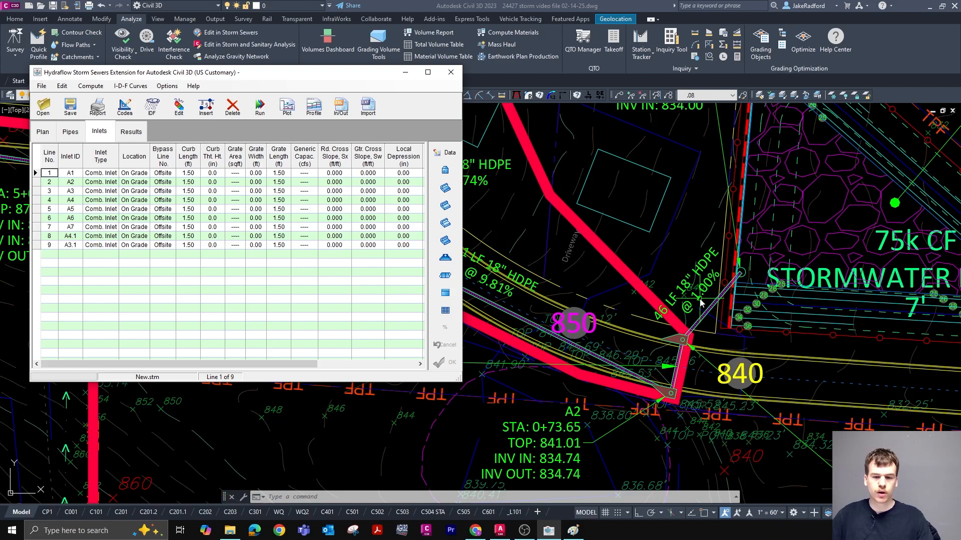
scroll(653, 280, "down", 4)
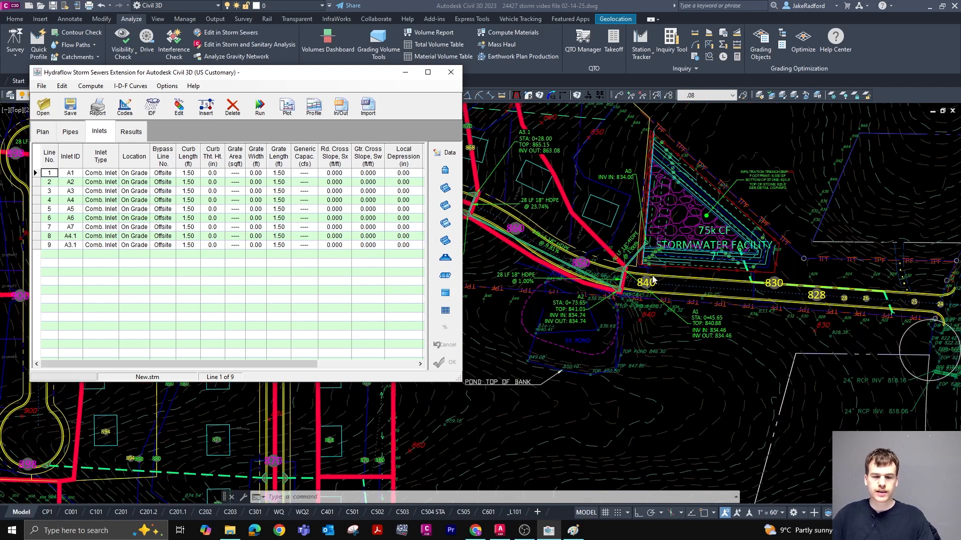
scroll(653, 280, "up", 4)
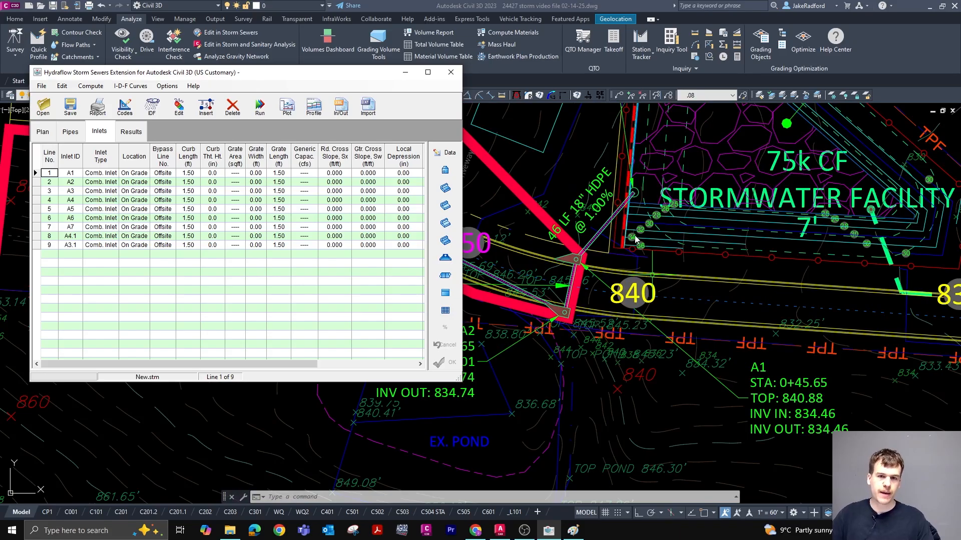
scroll(601, 212, "up", 2)
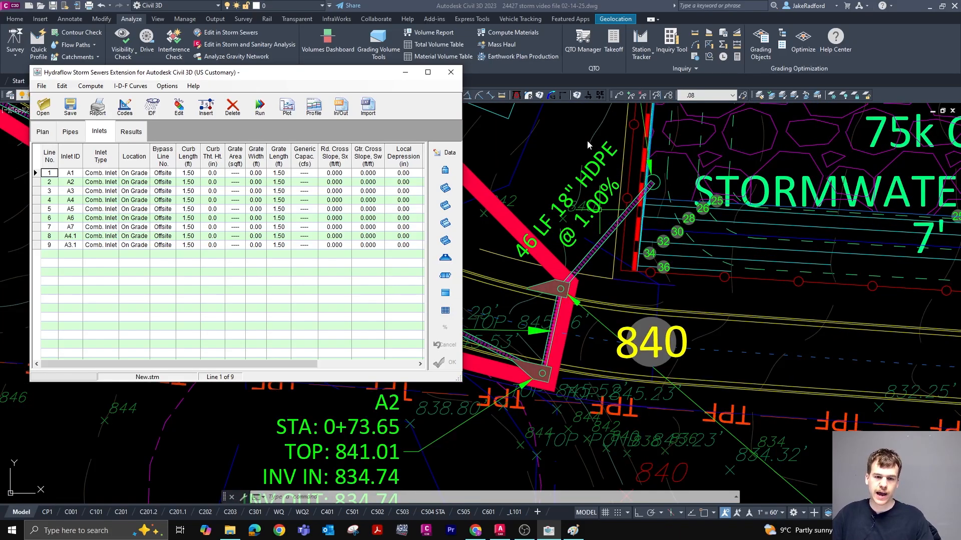
scroll(582, 152, "up", 2)
scroll(652, 286, "down", 2)
scroll(660, 208, "up", 2)
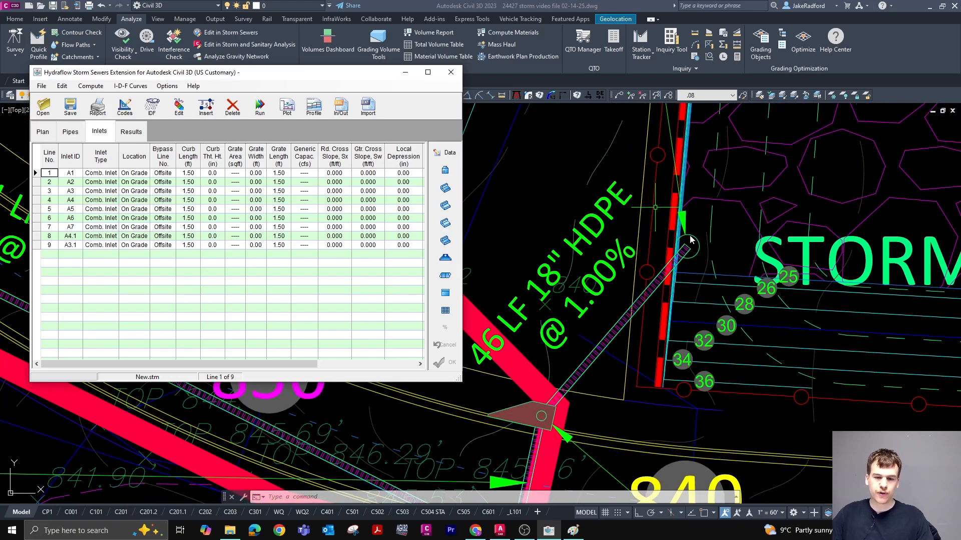
scroll(683, 241, "down", 4)
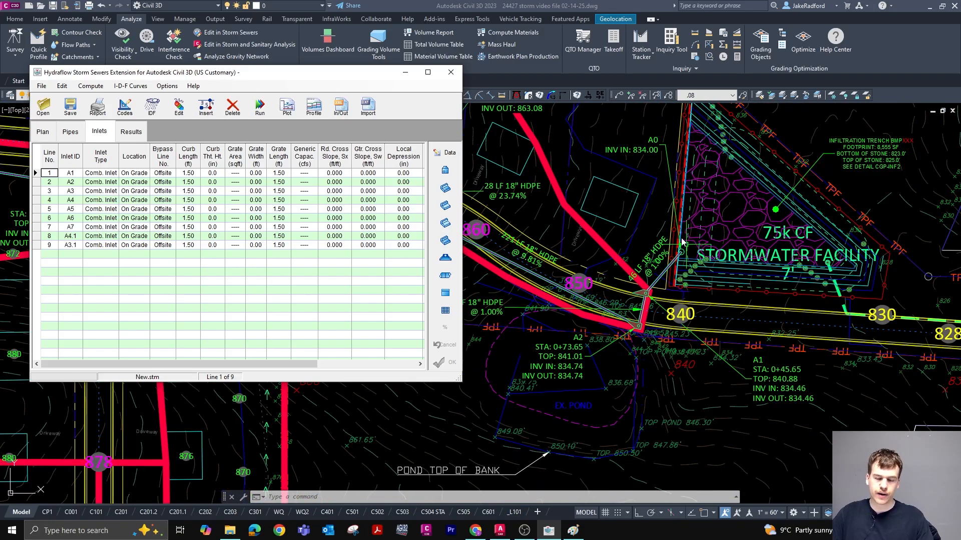
scroll(682, 242, "up", 1)
scroll(646, 299, "up", 3)
scroll(686, 240, "down", 1)
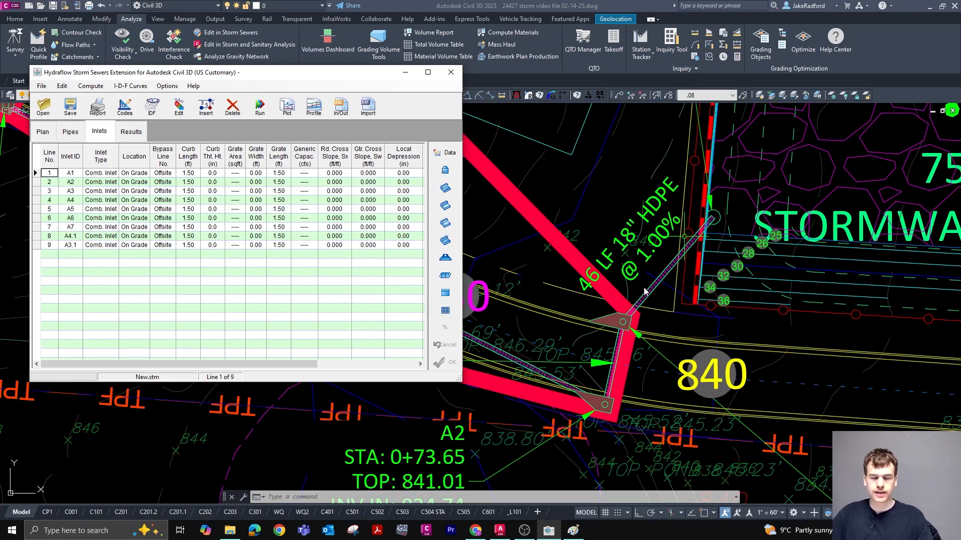
scroll(652, 255, "down", 1)
scroll(612, 265, "up", 3)
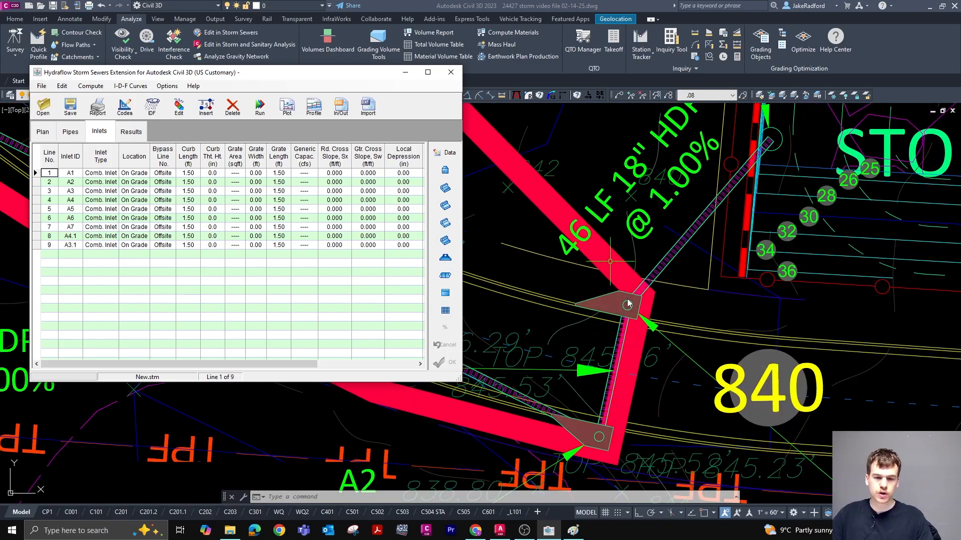
scroll(628, 309, "up", 3)
scroll(730, 214, "down", 3)
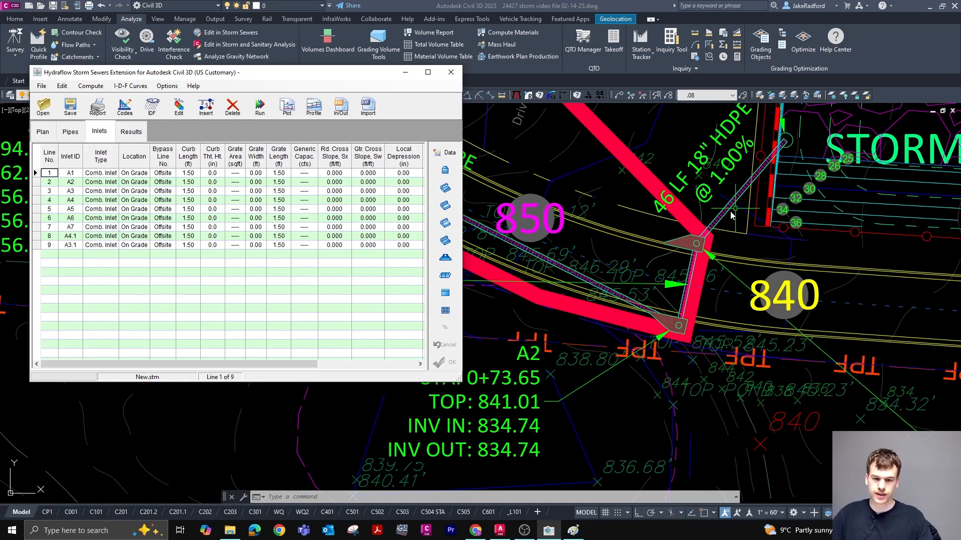
scroll(728, 221, "down", 2)
scroll(696, 182, "up", 4)
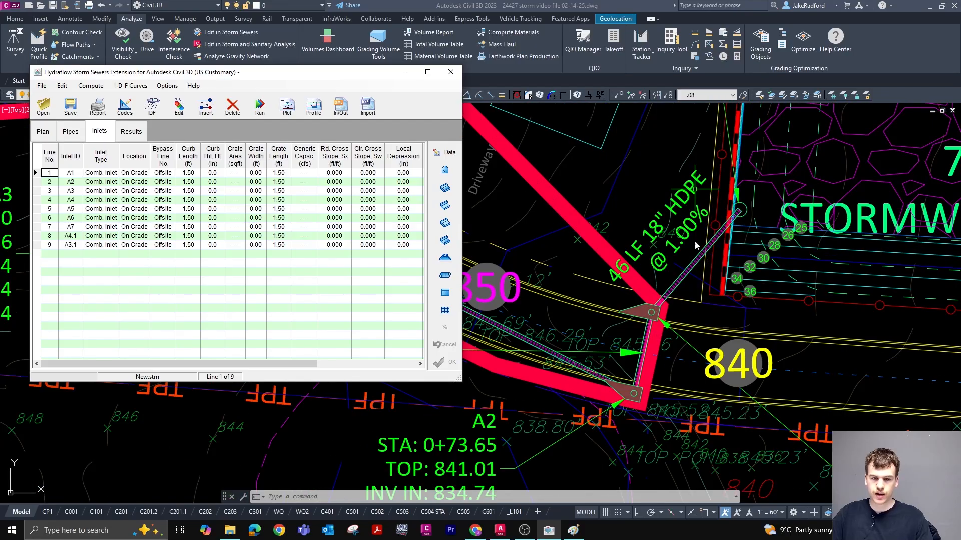
Display the properties of the 46 LF outfall pipe and compare its name with the line IDs in the Storm Sewers pipes table
left_click(695, 285)
left_click(688, 269)
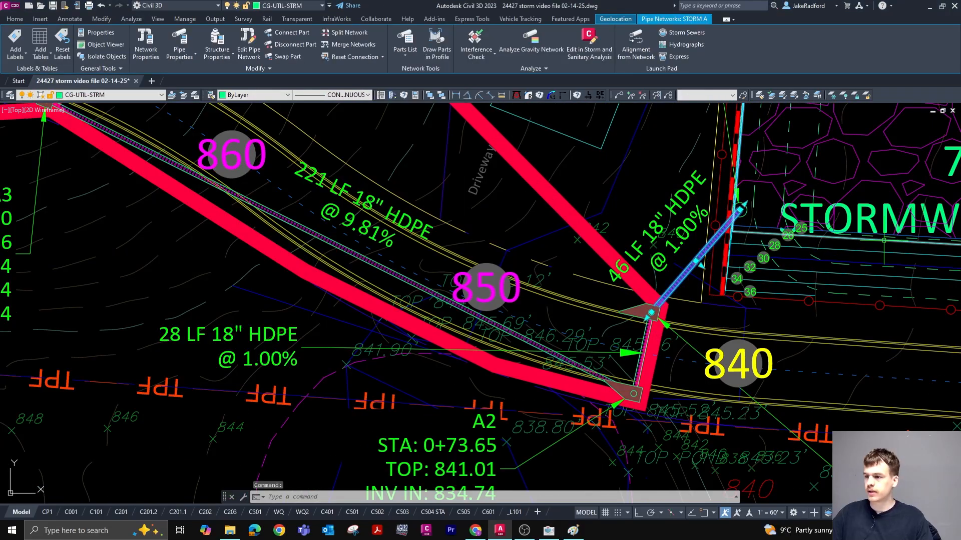
key("ctrl+1")
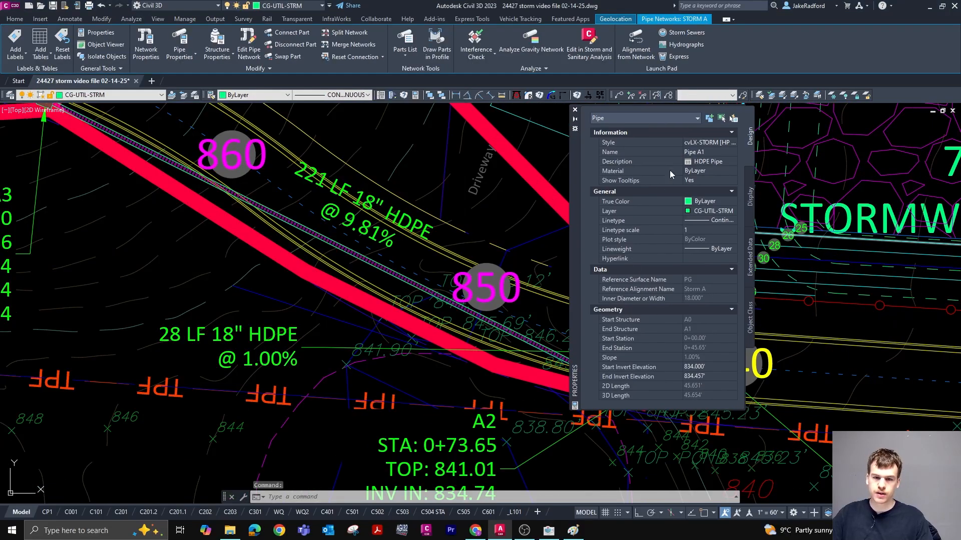
left_click(574, 531)
left_click(573, 531)
left_click(549, 531)
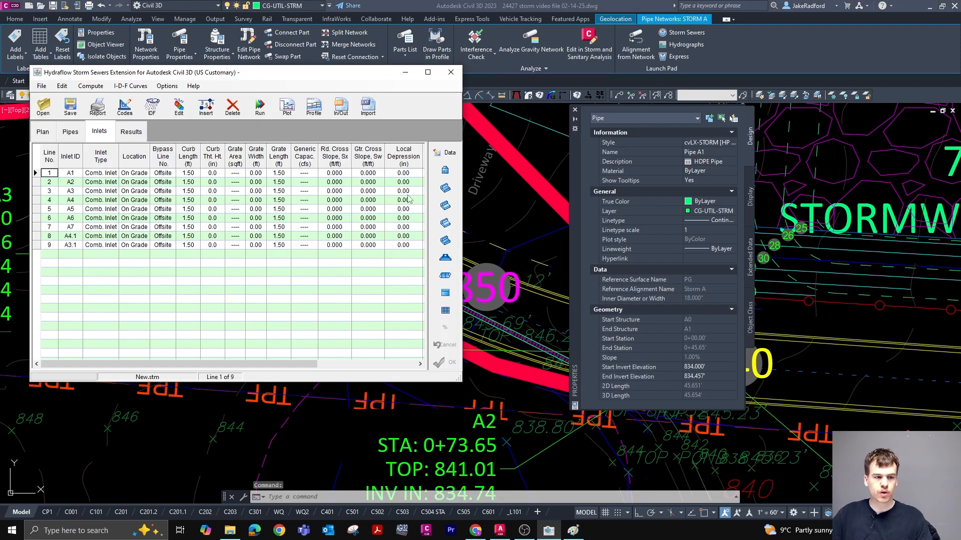
left_click(70, 131)
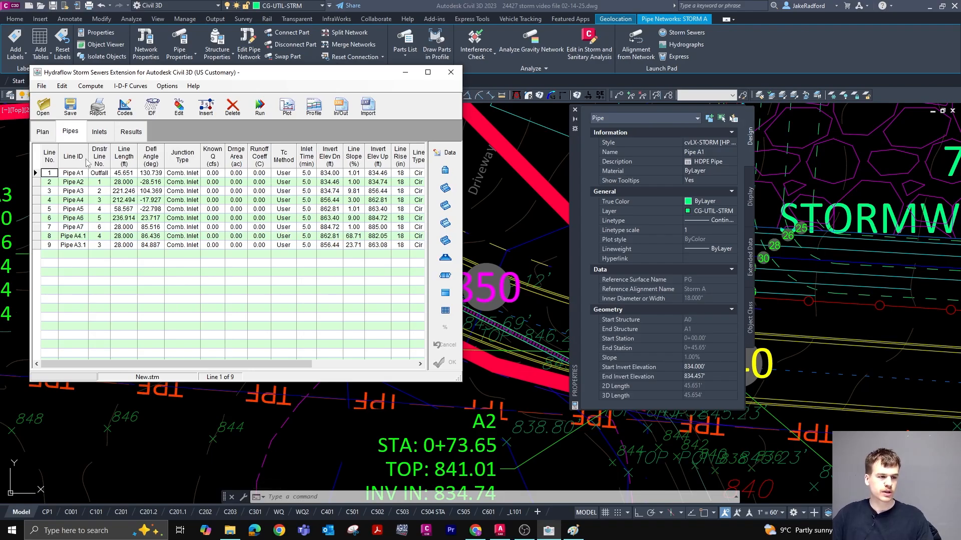
Clear the Properties palette from the drawing, return to the Storm Sewers pipes table and reposition its window over the drawing
left_click_drag(575, 187, 960, 186)
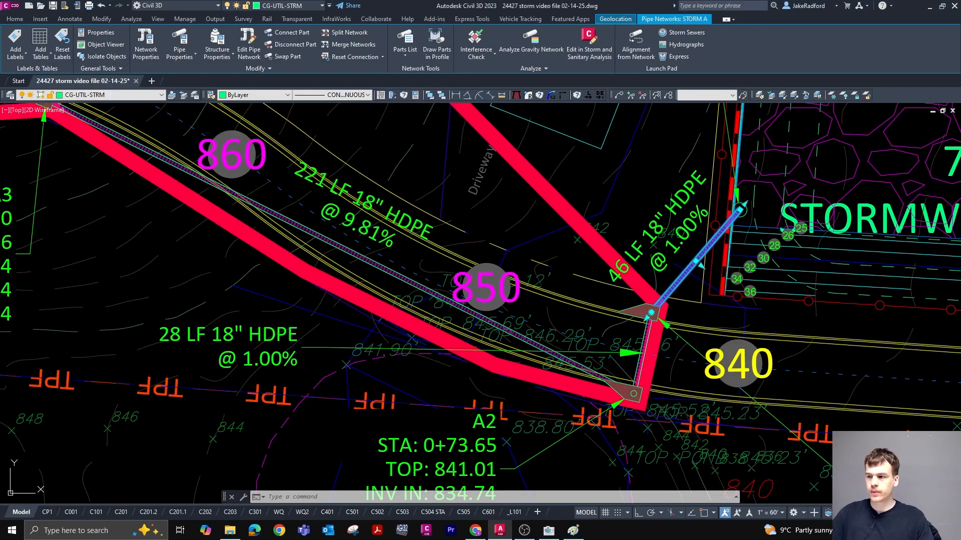
left_click(549, 530)
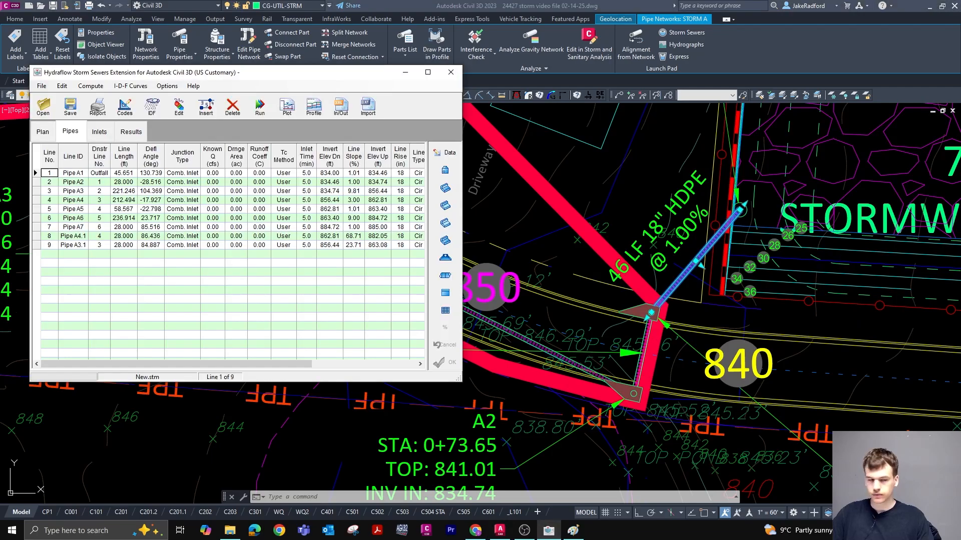
left_click_drag(273, 77, 321, 74)
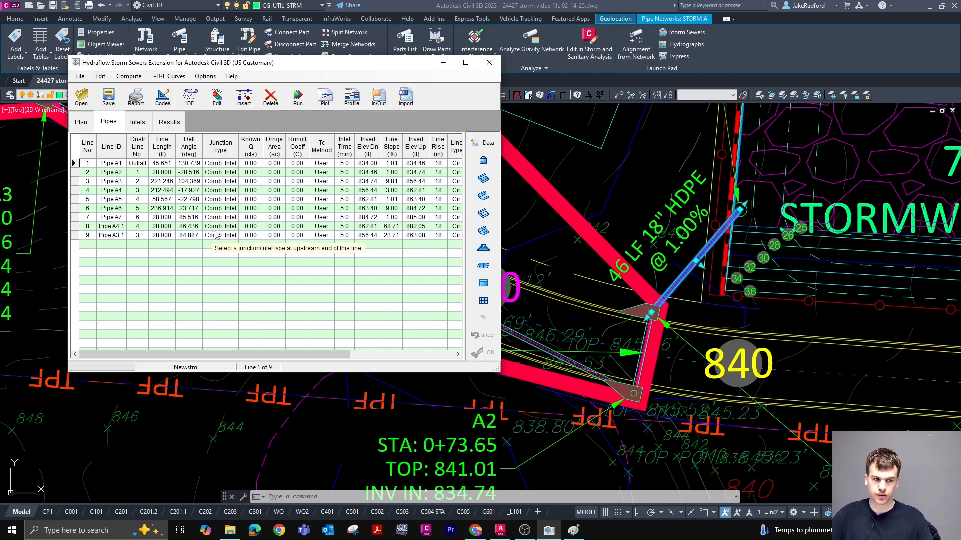
Examine the pipes meeting at inlet A4 in the drawing alongside the Storm Sewers pipes table
scroll(650, 320, "down", 5)
scroll(699, 321, "up", 5)
scroll(699, 322, "down", 3)
scroll(604, 306, "up", 5)
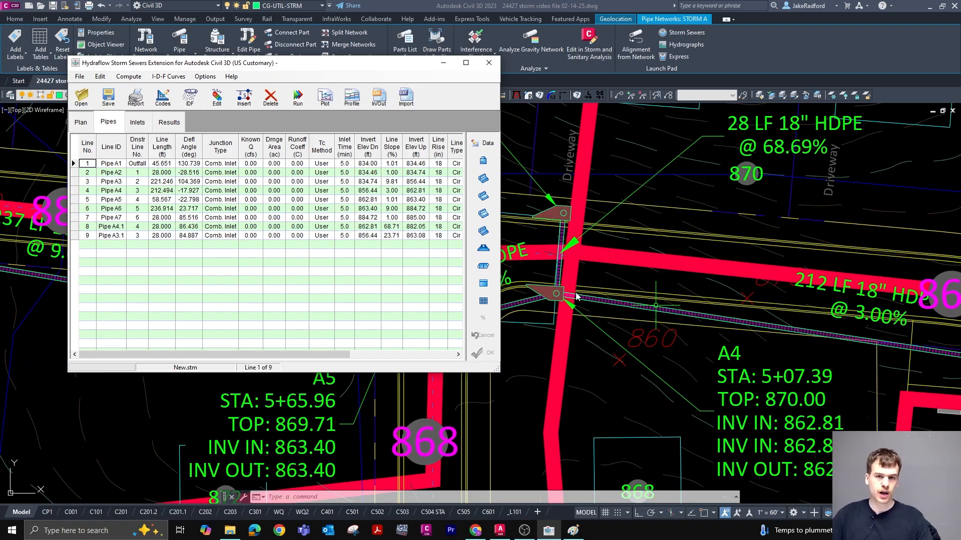
scroll(576, 296, "up", 2)
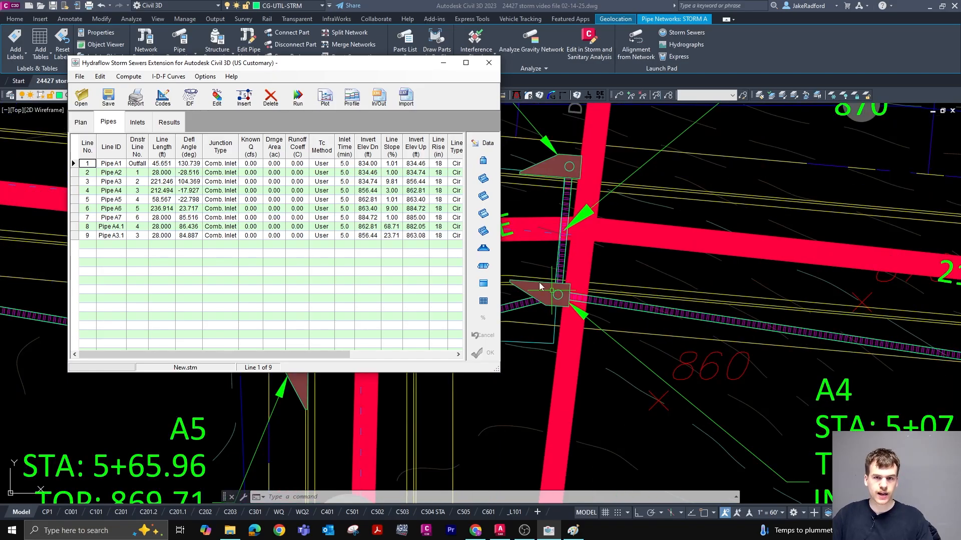
scroll(543, 292, "up", 2)
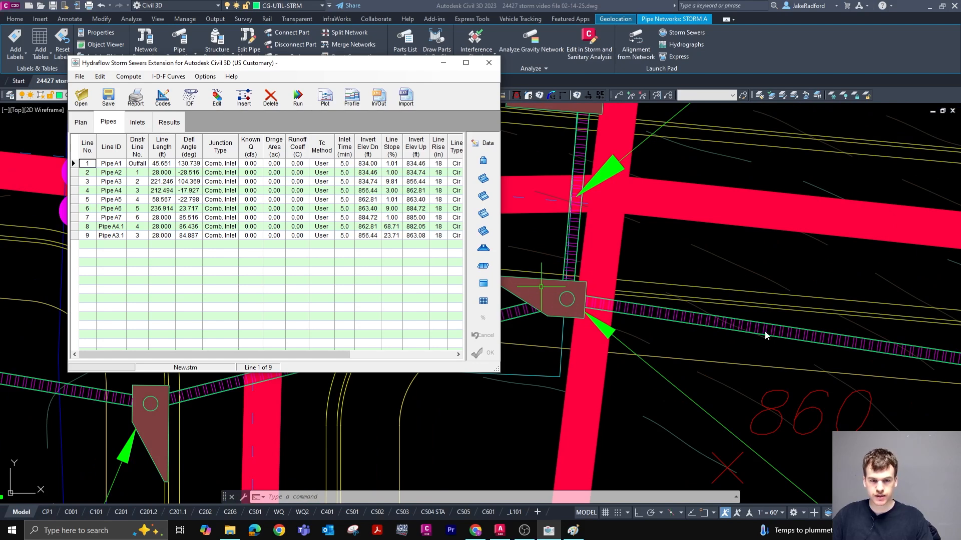
scroll(705, 262, "down", 4)
scroll(682, 260, "up", 2)
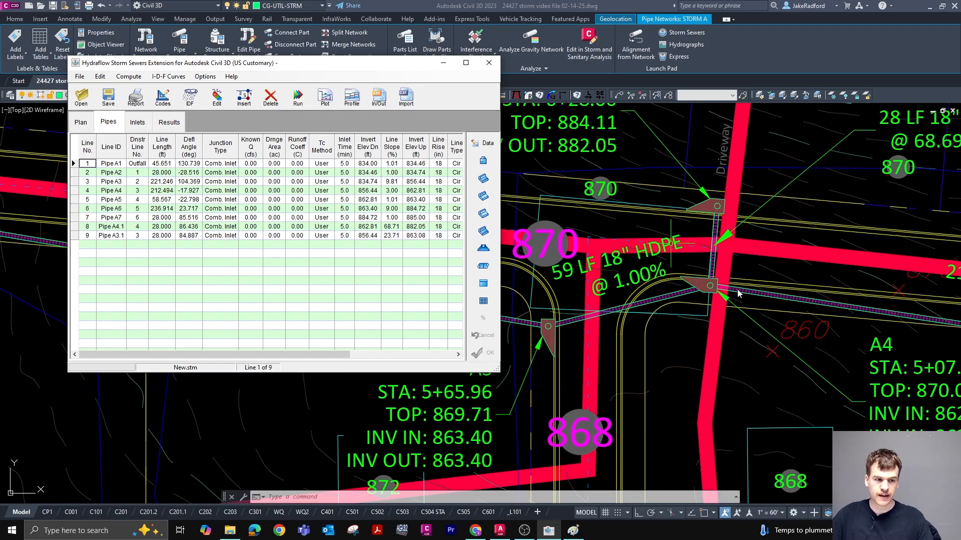
scroll(619, 245, "down", 2)
scroll(826, 243, "up", 2)
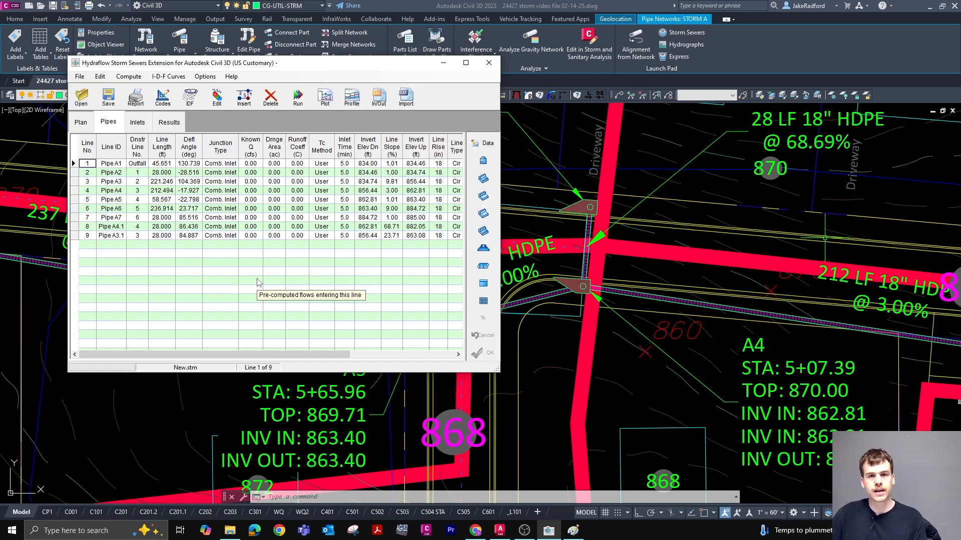
In the inlets table, set the inlet type of all nine inlets, A1 through A7 plus A4.1 and A3.1, to Curb Inlet
left_click(137, 123)
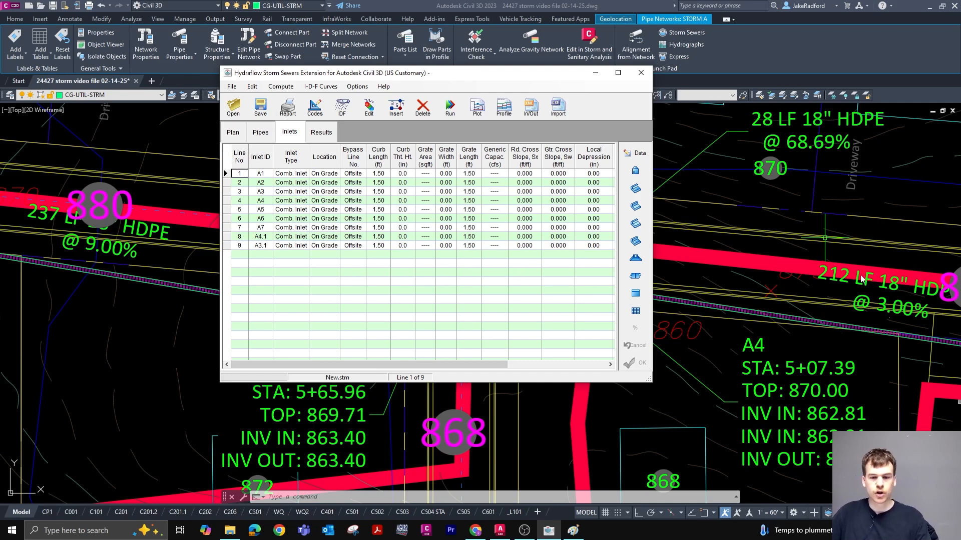
scroll(773, 290, "down", 2)
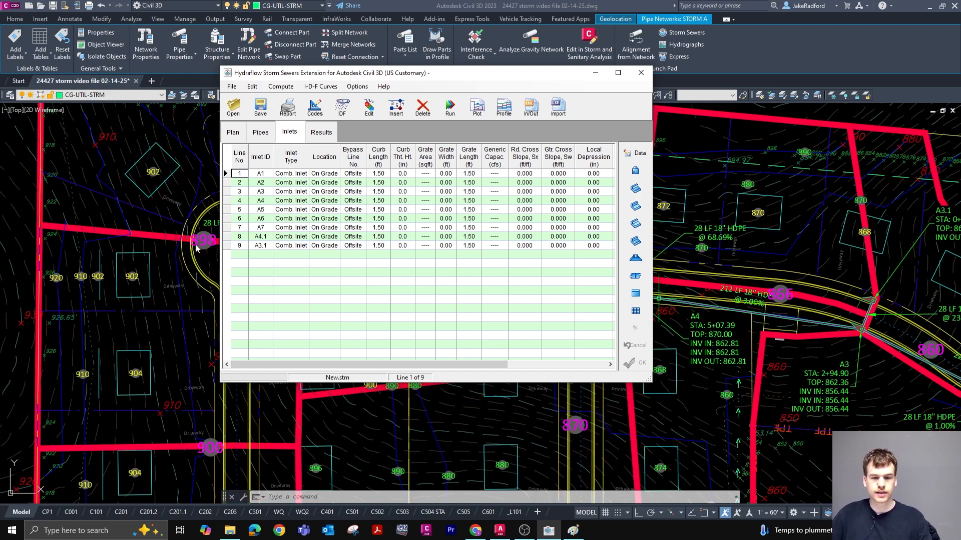
scroll(829, 279, "down", 1)
left_click(286, 173)
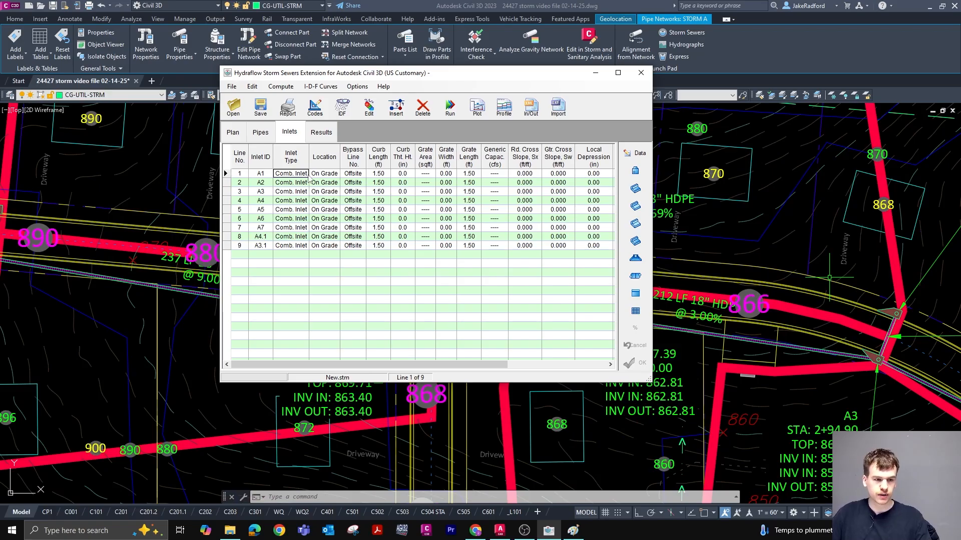
left_click(305, 174)
left_click(305, 174)
left_click(305, 174)
left_click(302, 190)
left_click(305, 183)
left_click(305, 198)
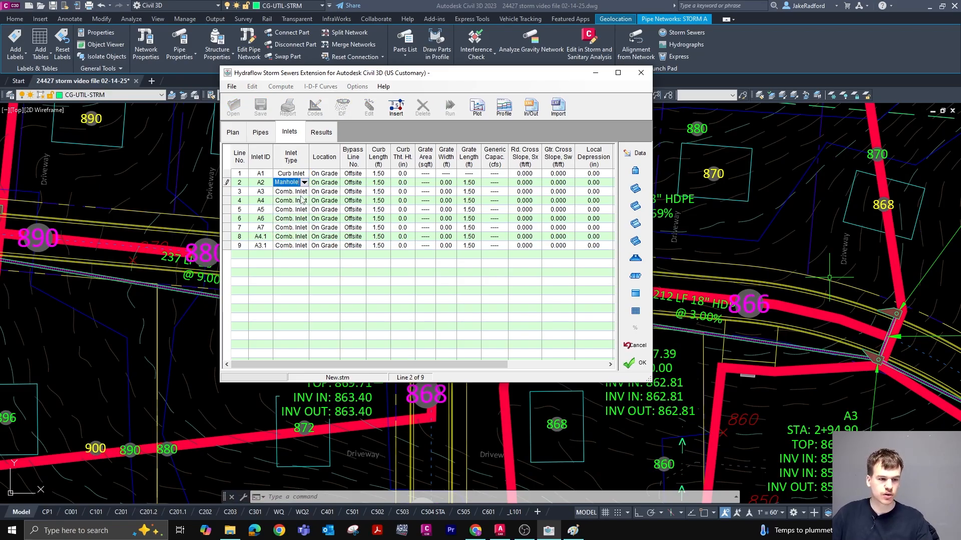
left_click(305, 183)
left_click(304, 197)
left_click(305, 192)
left_click(302, 209)
left_click(305, 200)
left_click(304, 217)
left_click(304, 210)
left_click(300, 227)
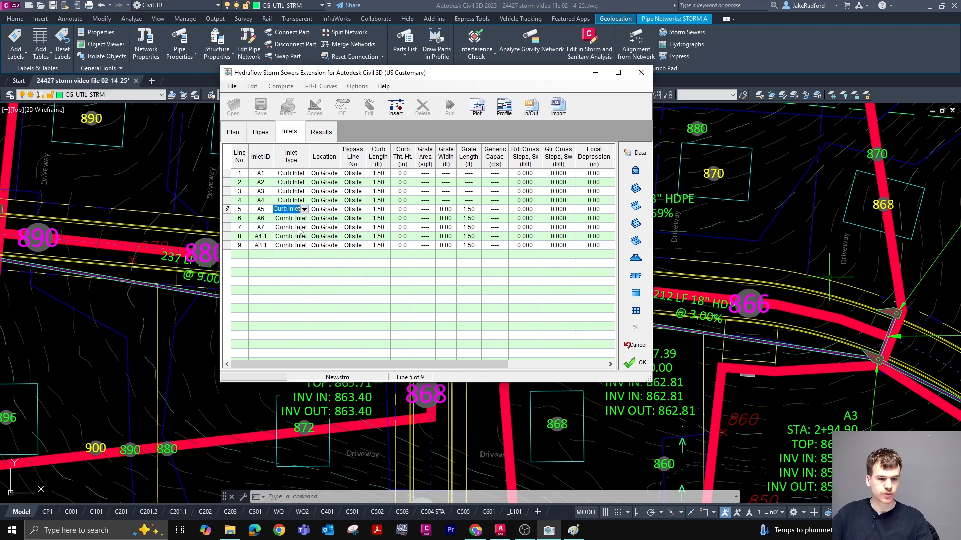
left_click(305, 219)
left_click(300, 235)
left_click(305, 228)
left_click(300, 245)
left_click(305, 237)
left_click(300, 253)
left_click(305, 246)
left_click(300, 262)
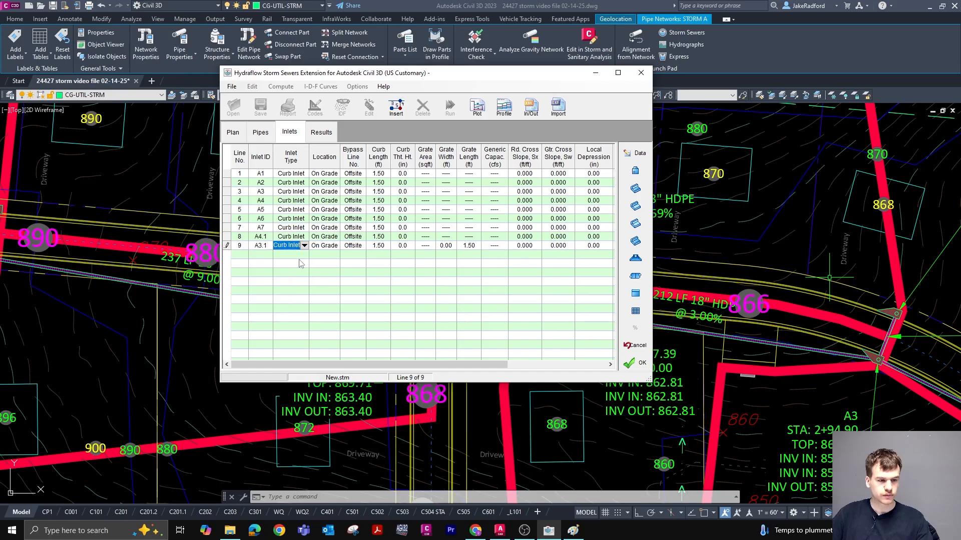
Review the inlet type and location options offered for inlet A1 and look over the inlets in the drawing
left_click(305, 173)
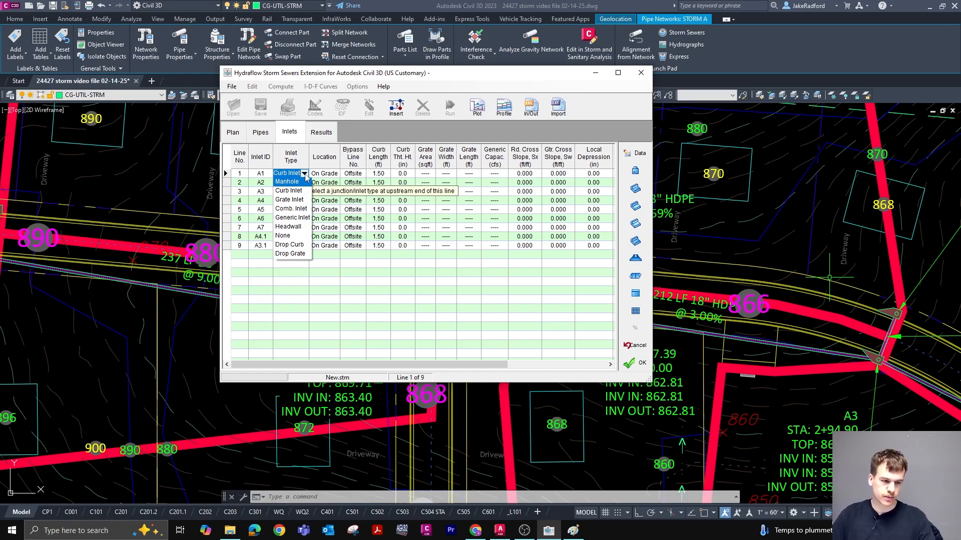
left_click(305, 174)
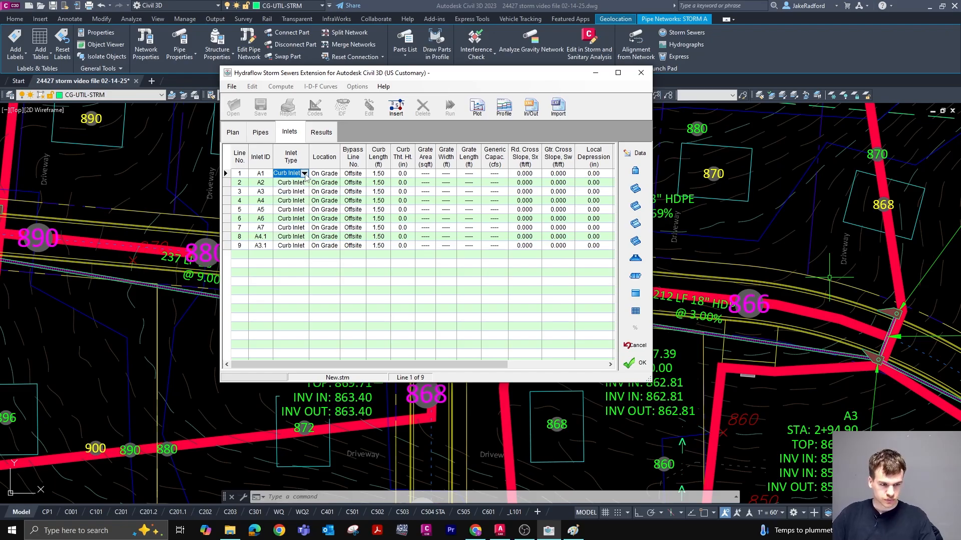
left_click(336, 174)
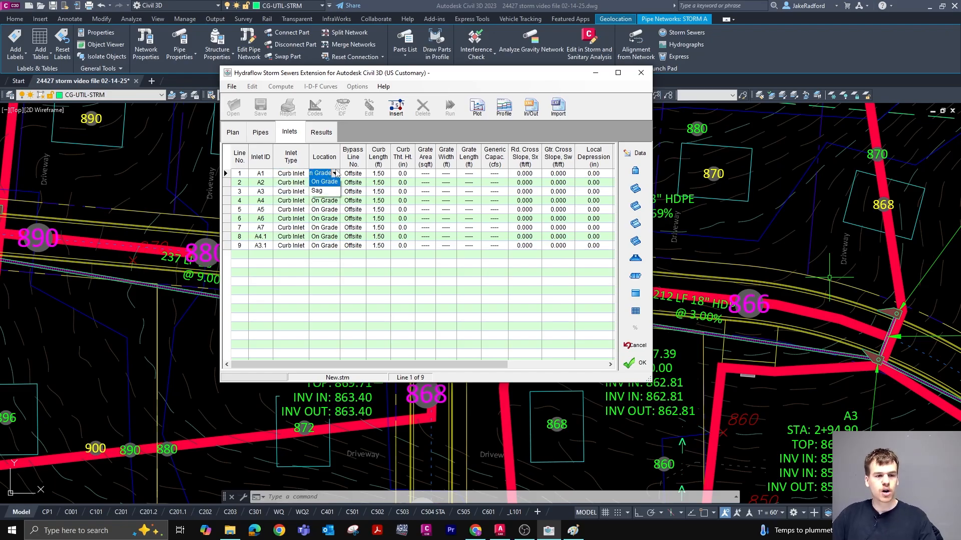
left_click(337, 174)
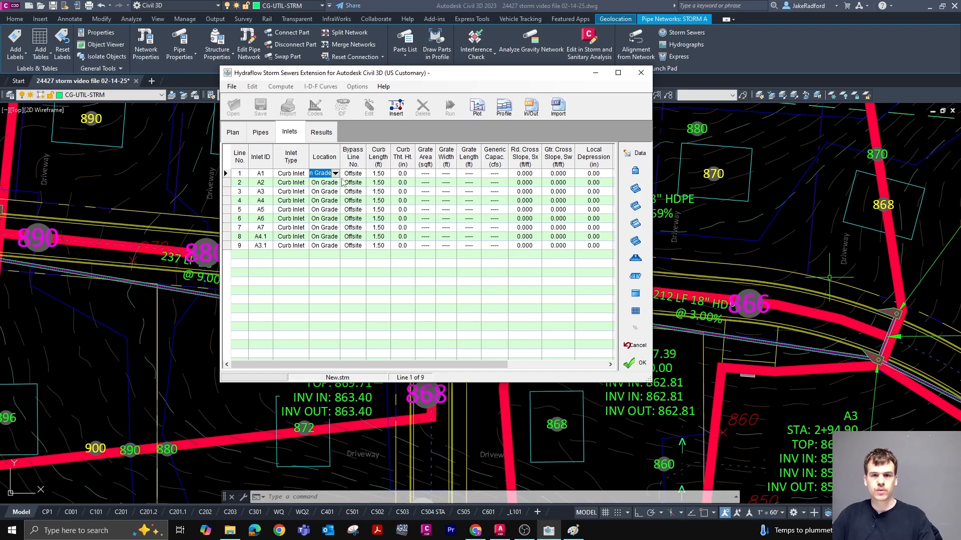
scroll(796, 261, "down", 5)
scroll(824, 270, "up", 5)
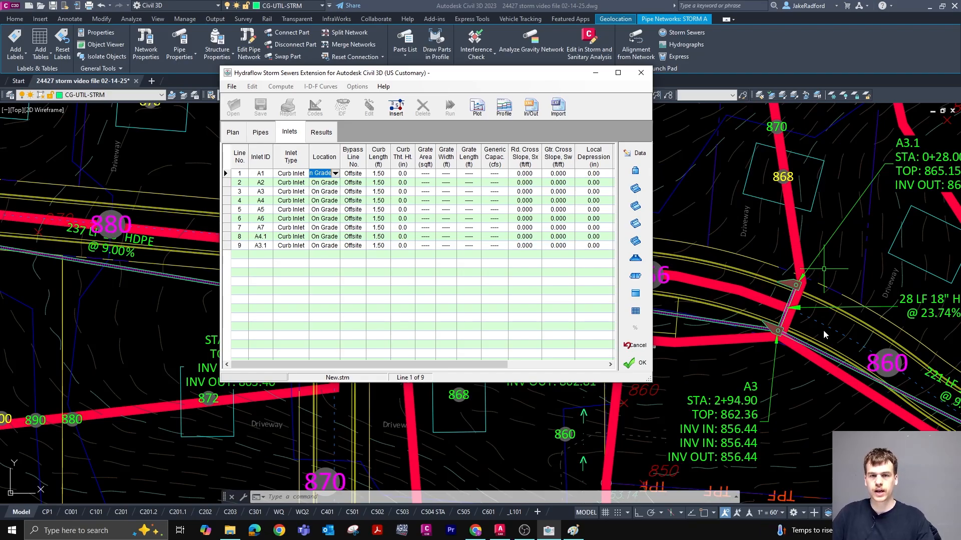
Compare inlet A1's location options with the road inlets in the drawing, including A6 and A7, and keep On Grade
left_click(336, 174)
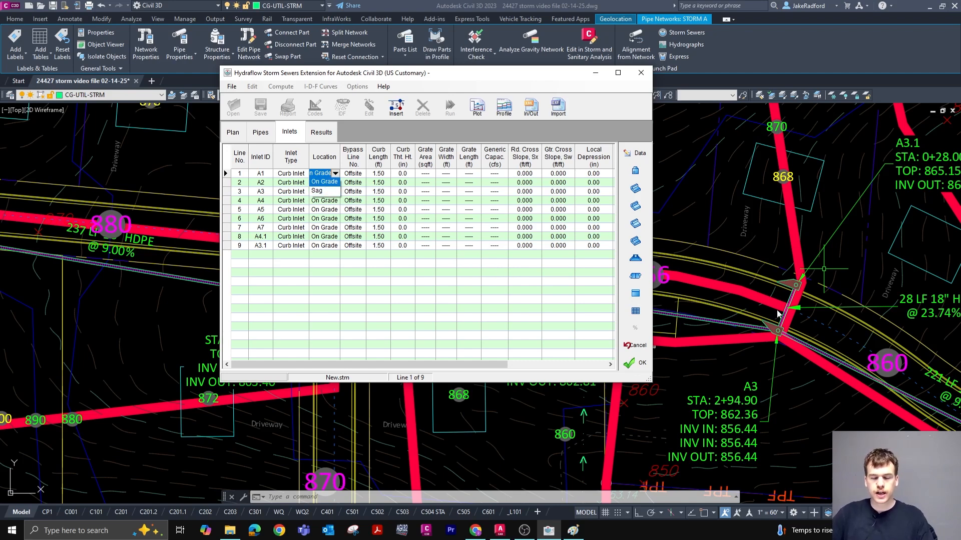
scroll(780, 318, "down", 3)
scroll(194, 242, "up", 3)
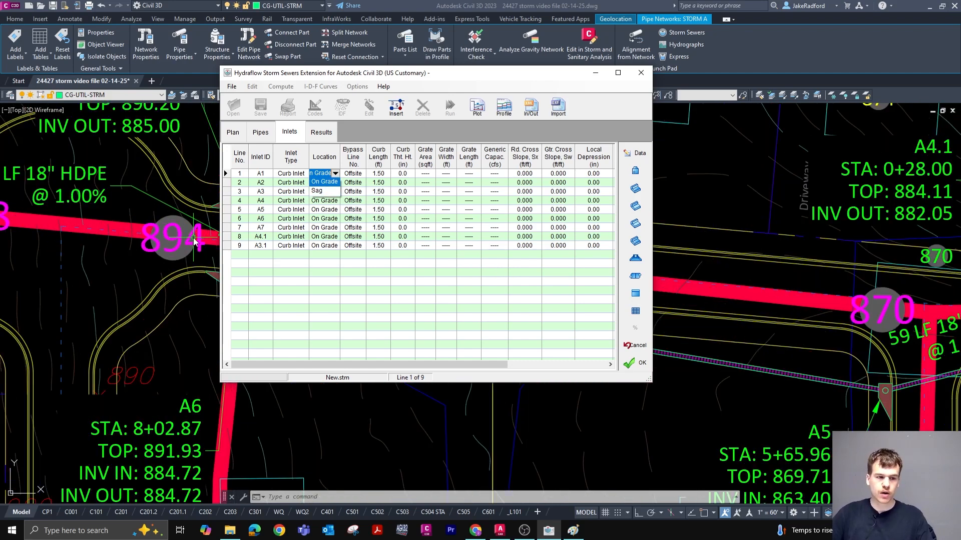
scroll(194, 241, "up", 2)
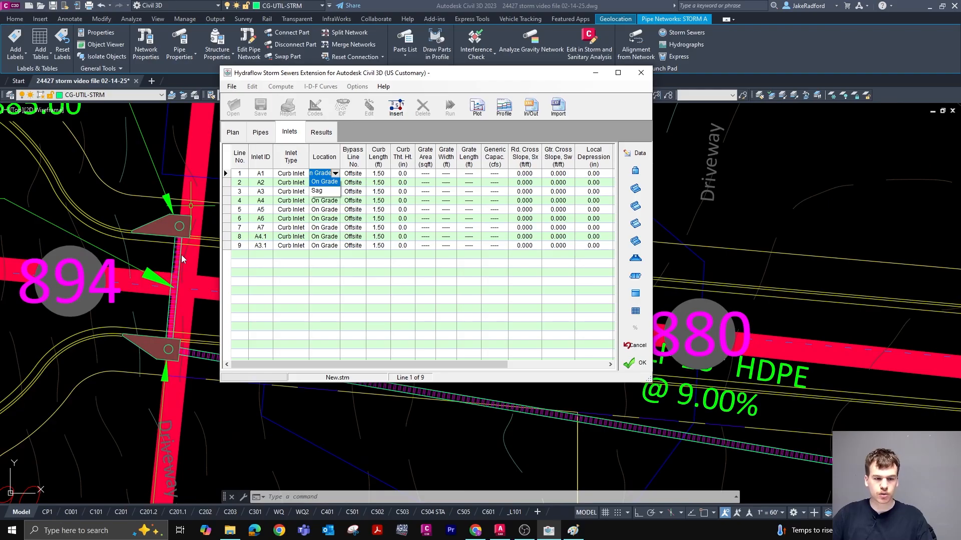
left_click(330, 183)
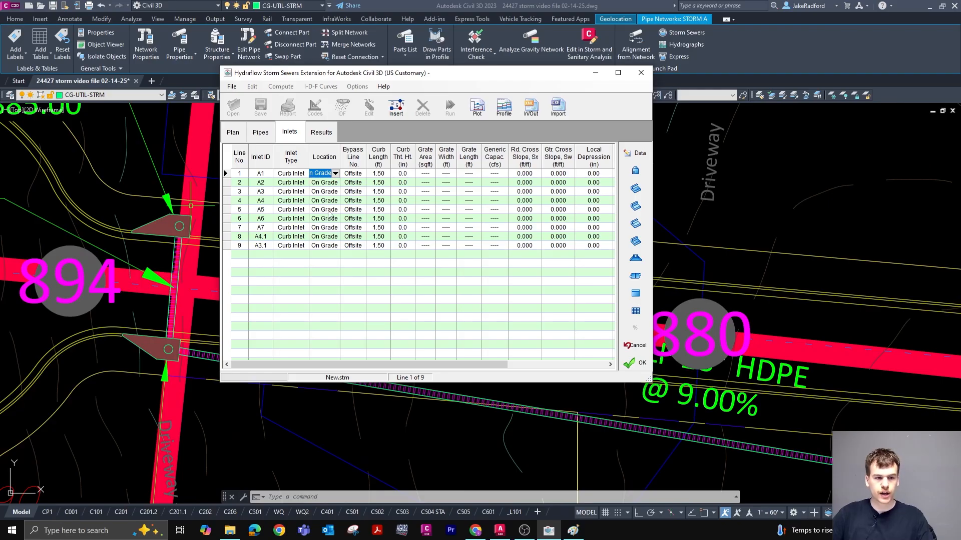
scroll(126, 244, "down", 4)
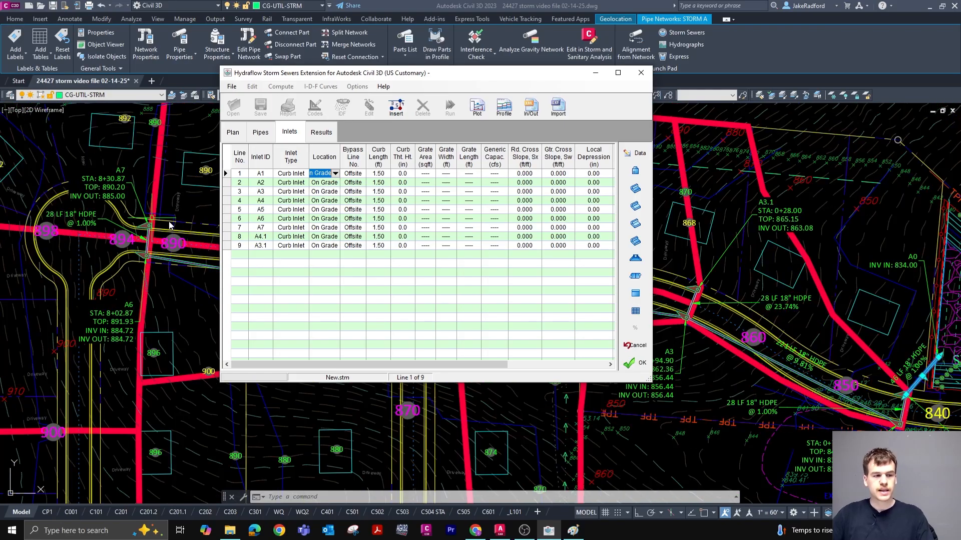
scroll(119, 226, "up", 3)
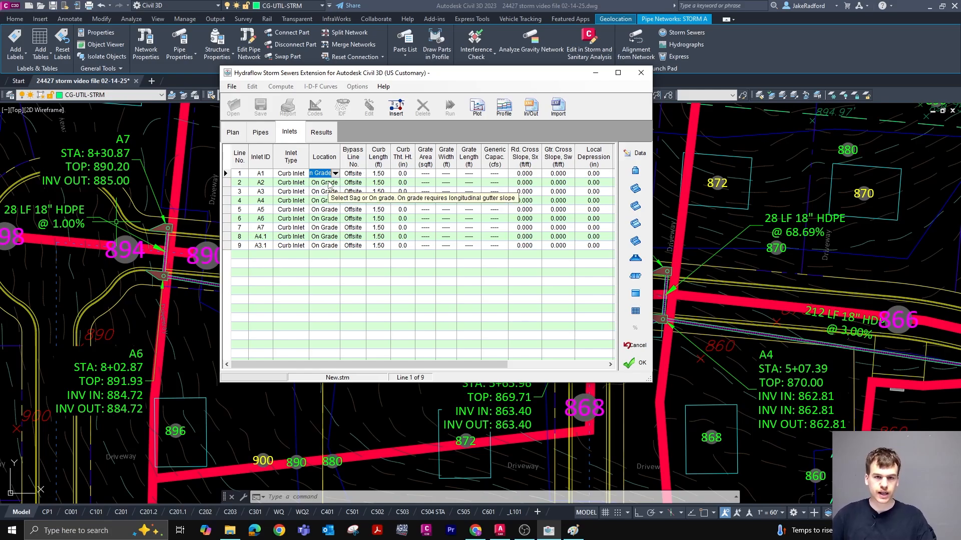
Move the Storm Sewers window clear of the inlets and examine inlet pairs A6–A7 and A4–A4.1 in the drawing
left_click_drag(448, 75, 698, 20)
middle_click_drag(293, 177, 375, 176)
scroll(229, 248, "up", 2)
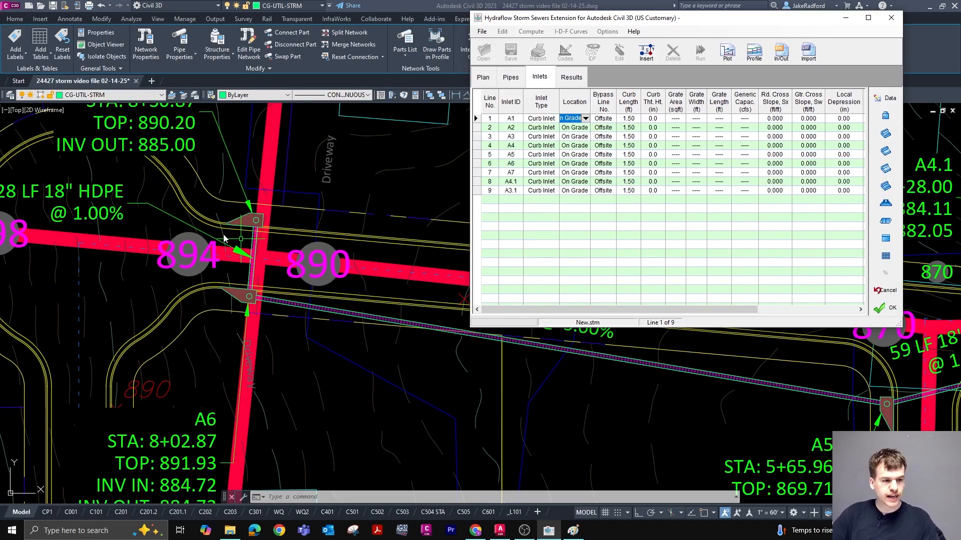
scroll(227, 233, "up", 3)
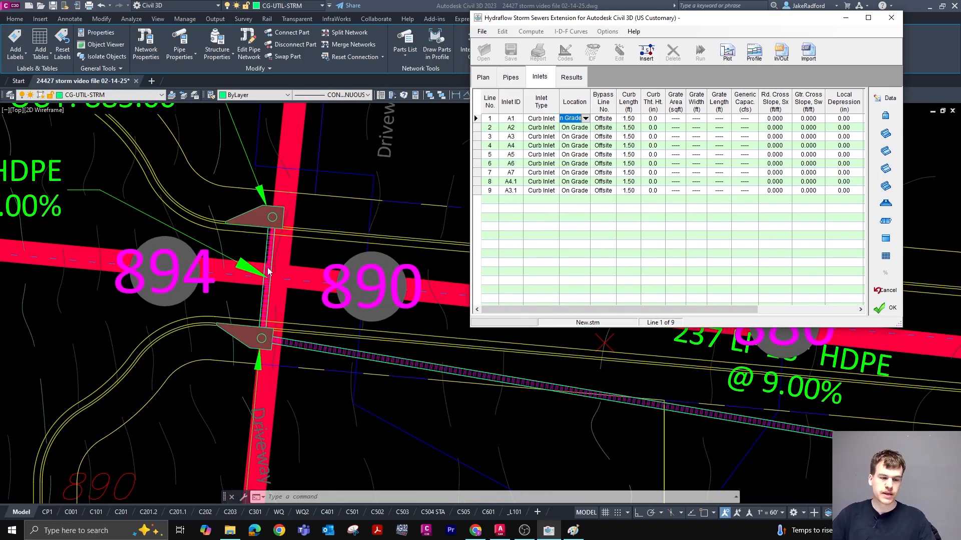
scroll(265, 267, "down", 2)
scroll(275, 246, "up", 4)
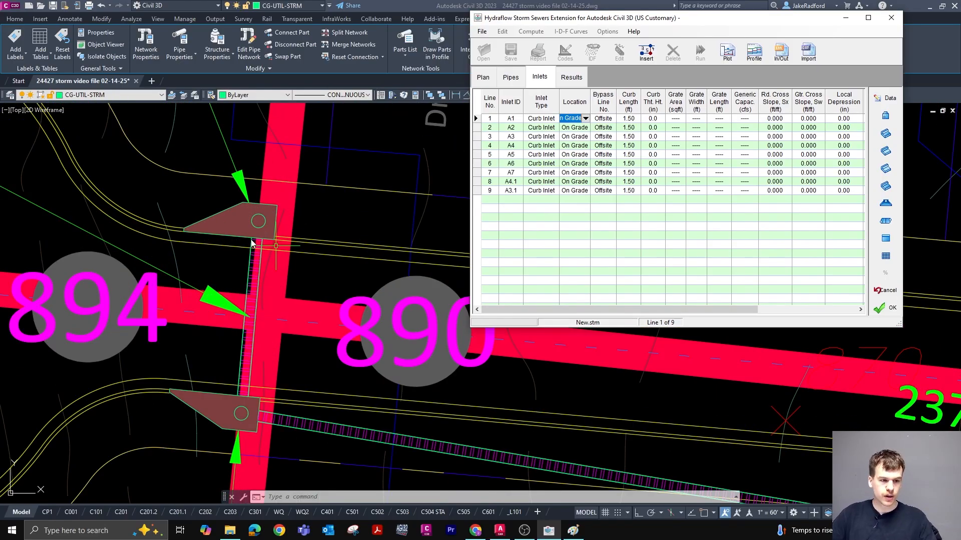
scroll(236, 230, "down", 1)
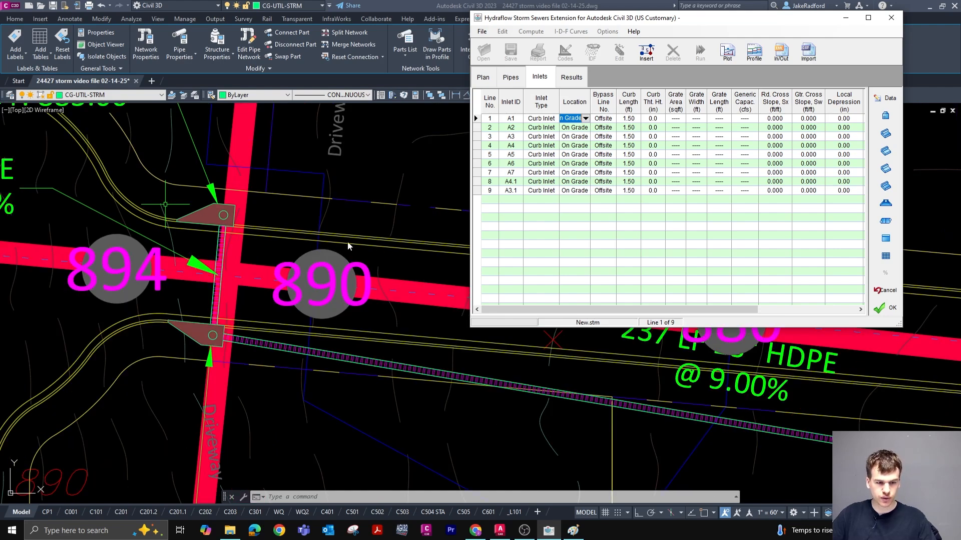
scroll(386, 252, "down", 4)
scroll(384, 240, "up", 2)
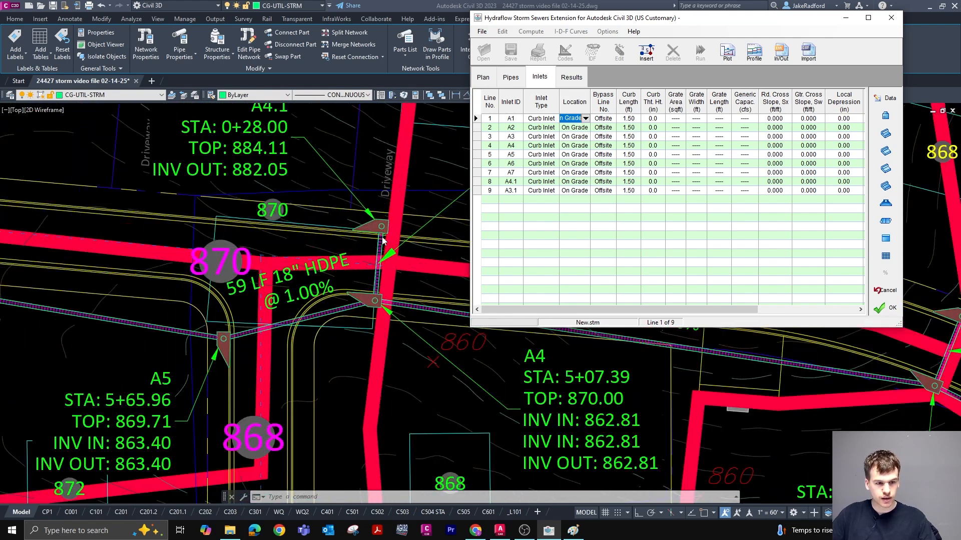
scroll(384, 241, "up", 1)
scroll(395, 263, "down", 1)
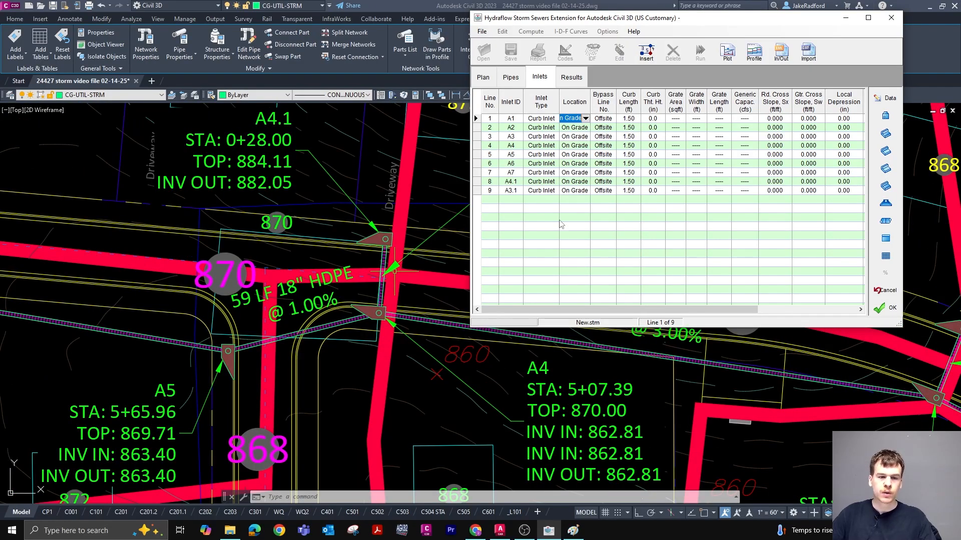
Trace the curb from inlet A7 down to A4.1 in the drawing and set A7's bypass line number to 8
left_click(610, 119)
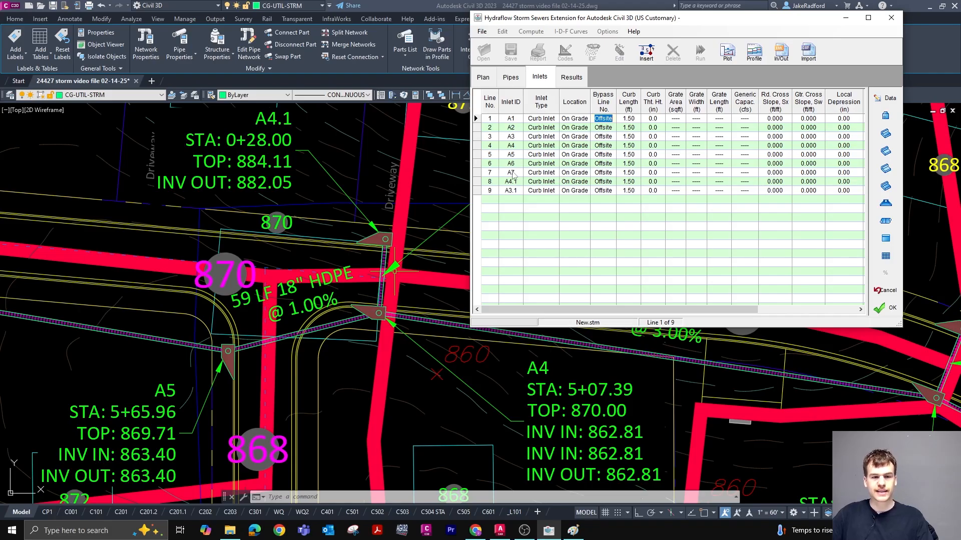
left_click(603, 173)
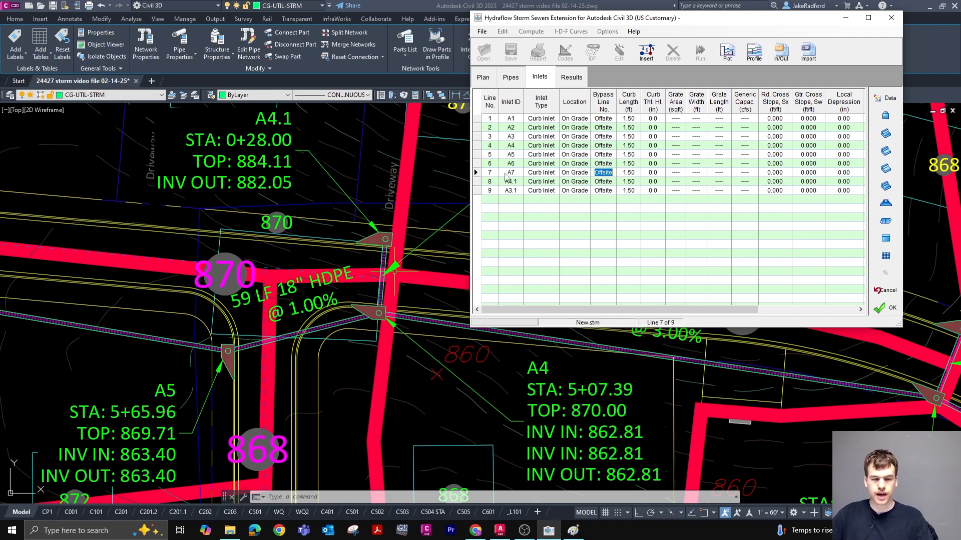
scroll(323, 274, "down", 4)
scroll(18, 195, "up", 4)
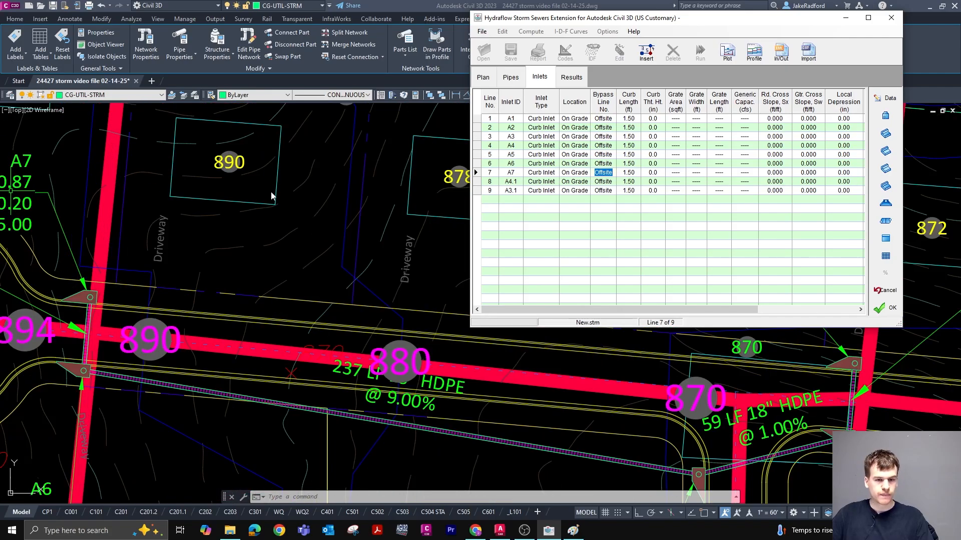
type("8")
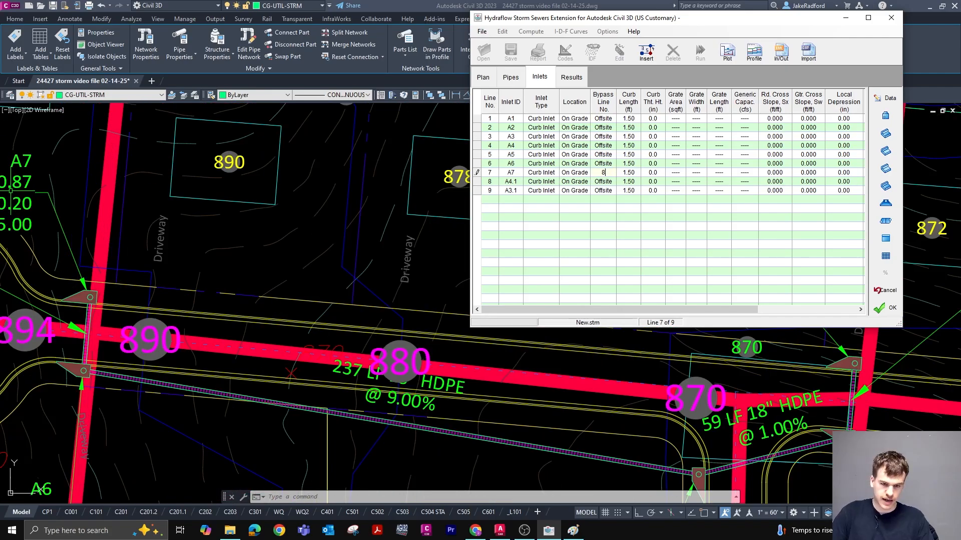
key("Return")
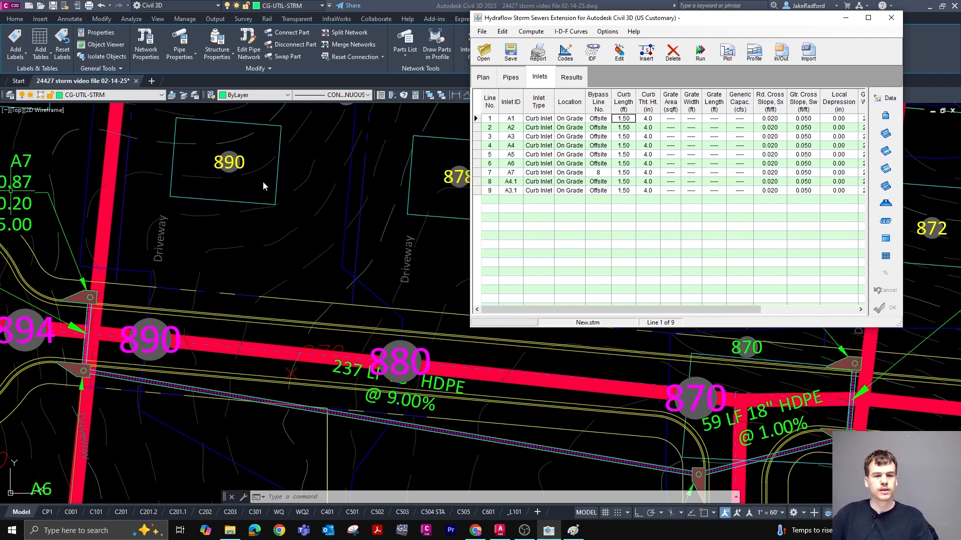
Examine the curb line from inlet A6 down to inlets A5 and A4 in the drawing to determine A6's bypass path
scroll(264, 187, "down", 3)
scroll(282, 225, "down", 3)
scroll(208, 225, "up", 4)
scroll(205, 226, "down", 2)
scroll(248, 233, "up", 5)
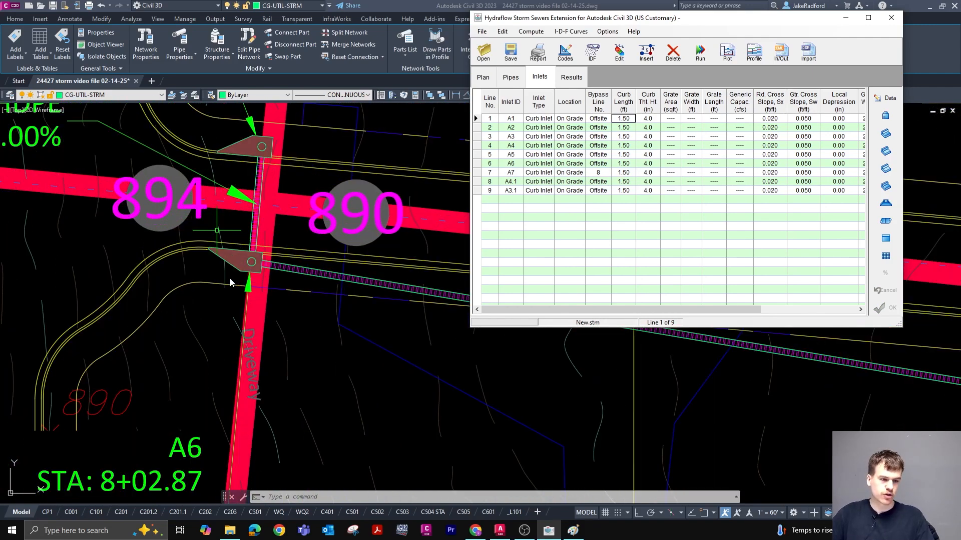
scroll(242, 253, "up", 4)
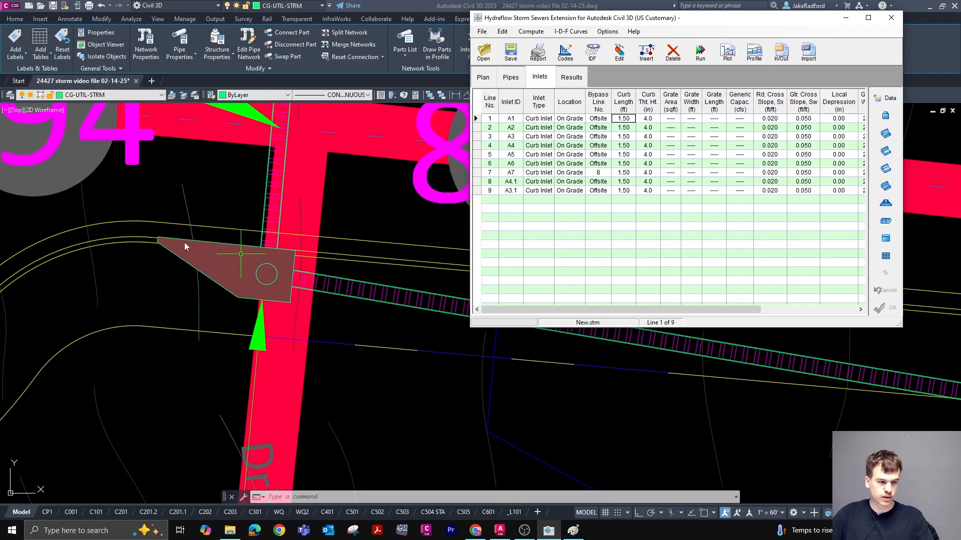
scroll(131, 222, "down", 2)
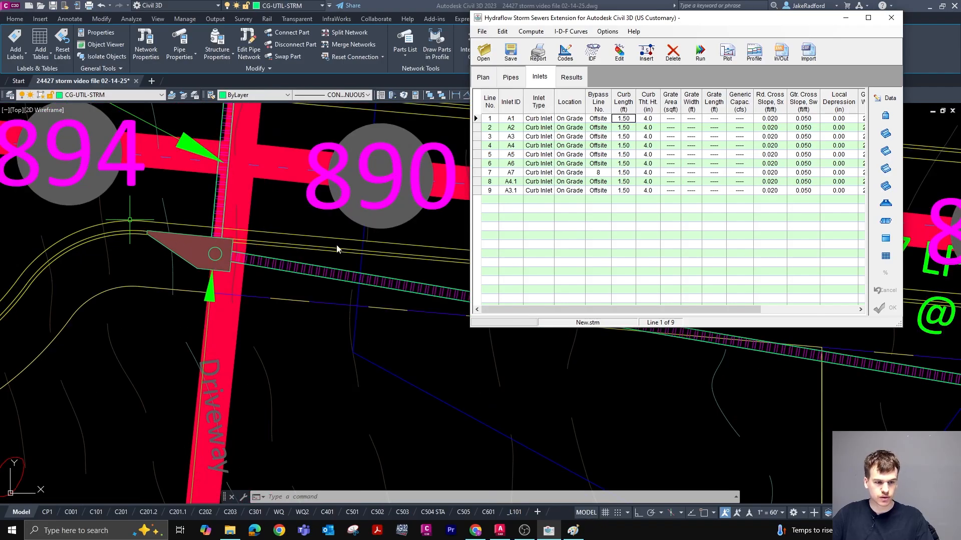
scroll(424, 253, "down", 4)
scroll(331, 236, "up", 4)
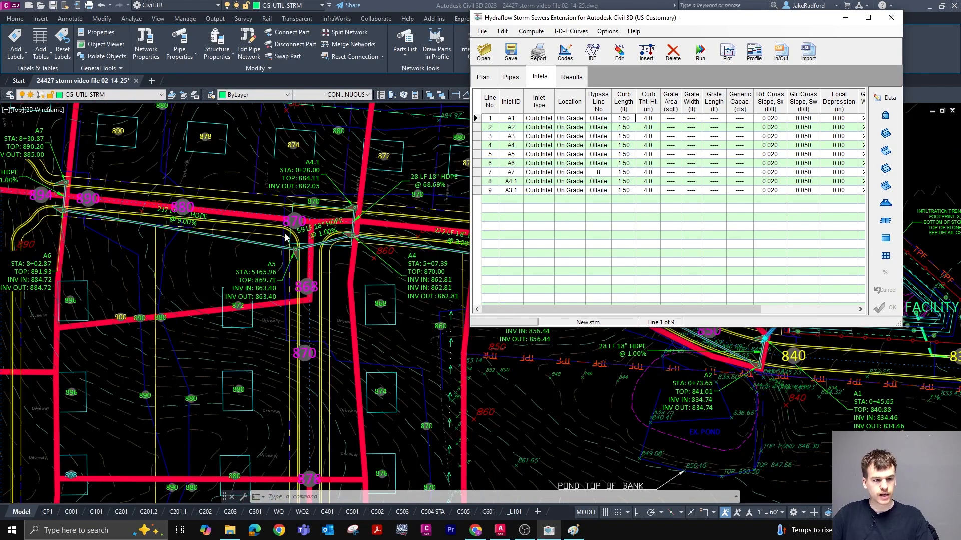
scroll(385, 229, "up", 2)
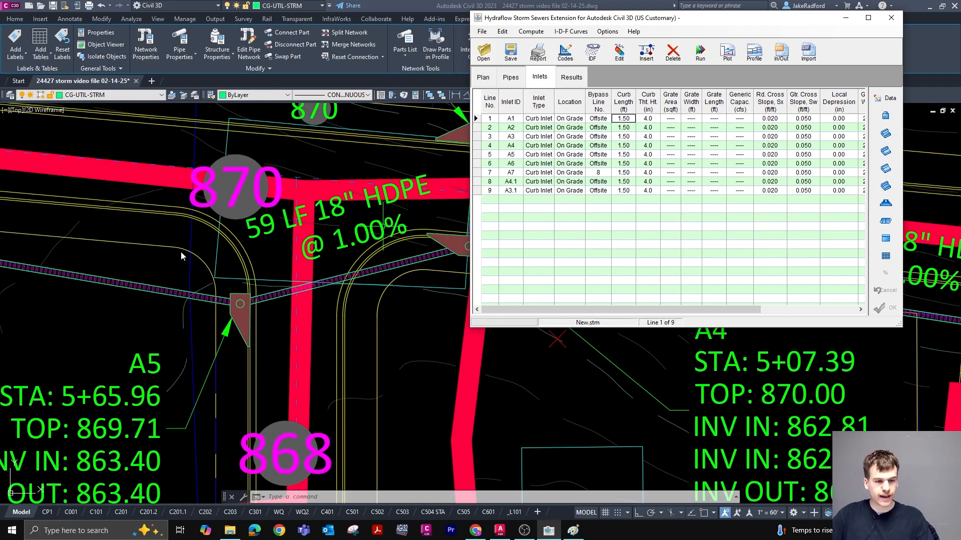
scroll(181, 247, "down", 2)
scroll(288, 235, "down", 2)
scroll(301, 335, "up", 3)
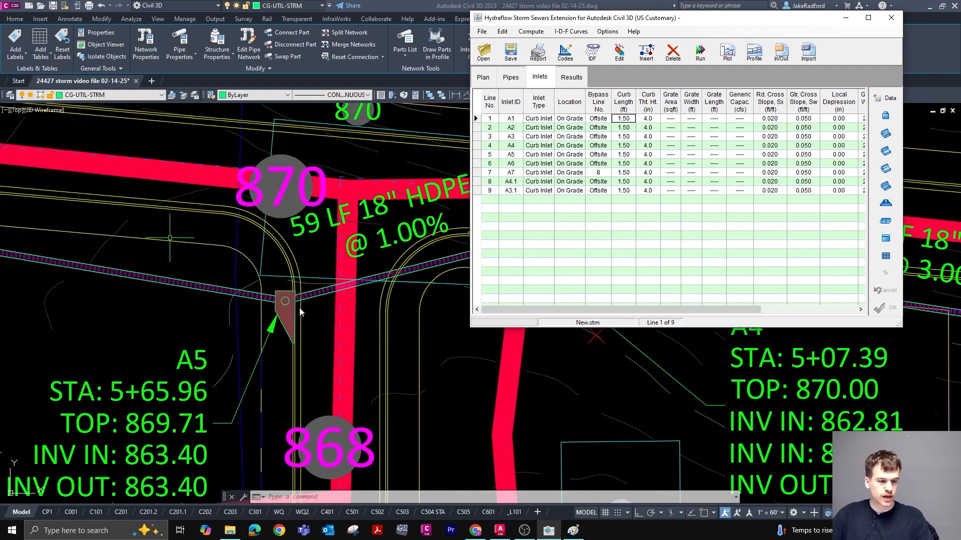
scroll(302, 308, "up", 3)
scroll(305, 295, "down", 5)
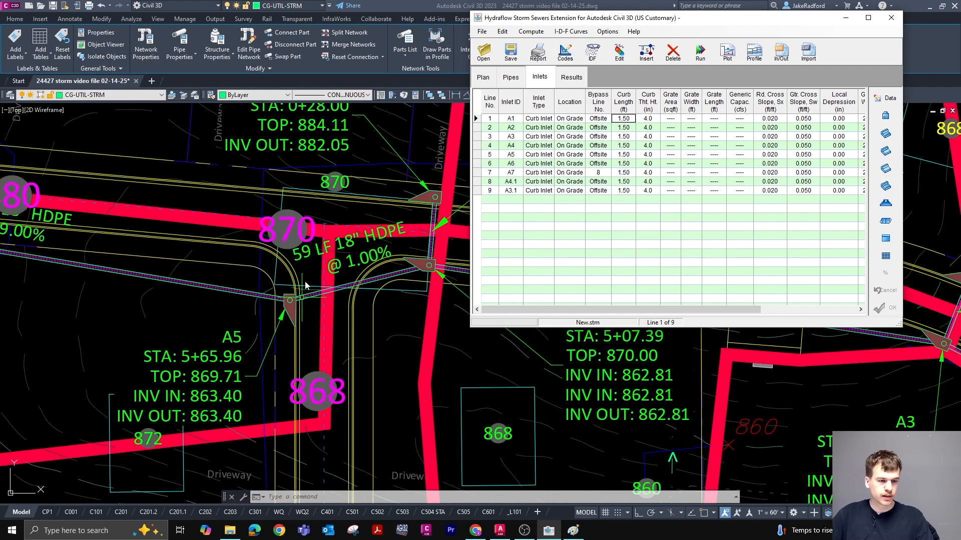
scroll(307, 282, "up", 3)
scroll(258, 246, "down", 1)
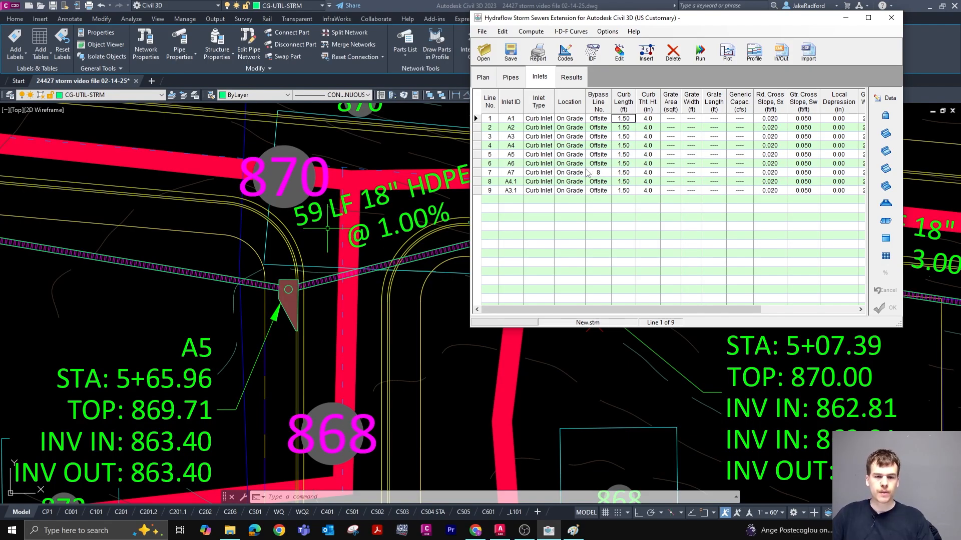
left_click(514, 165)
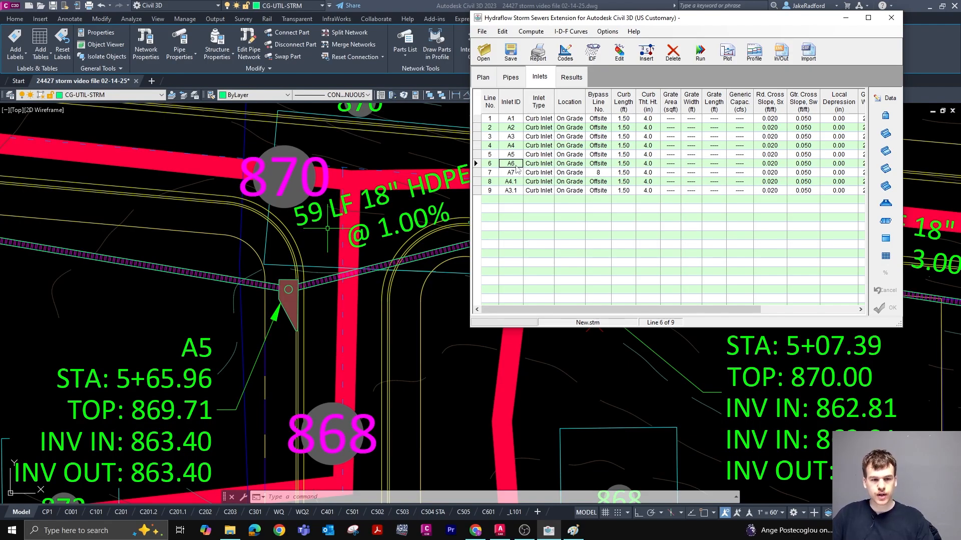
double_click(607, 157)
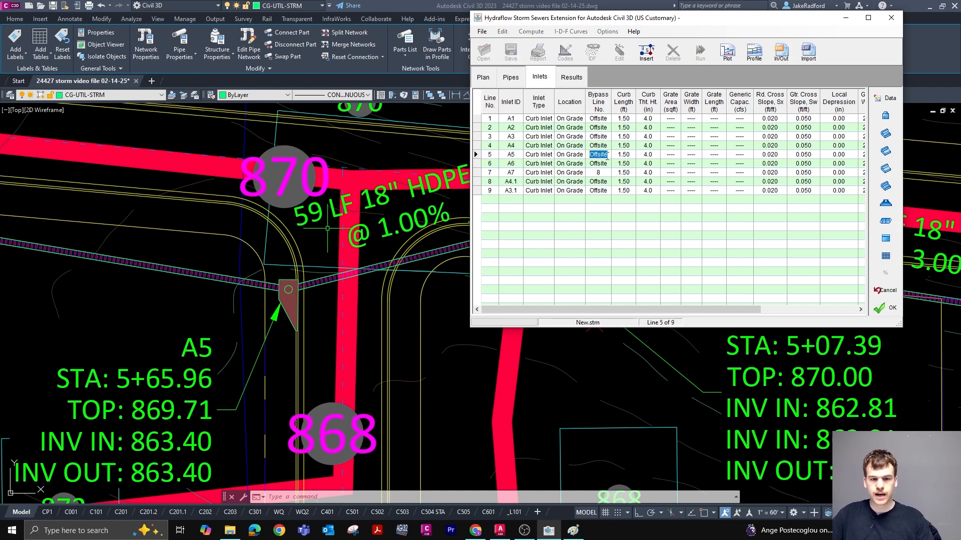
key("Return")
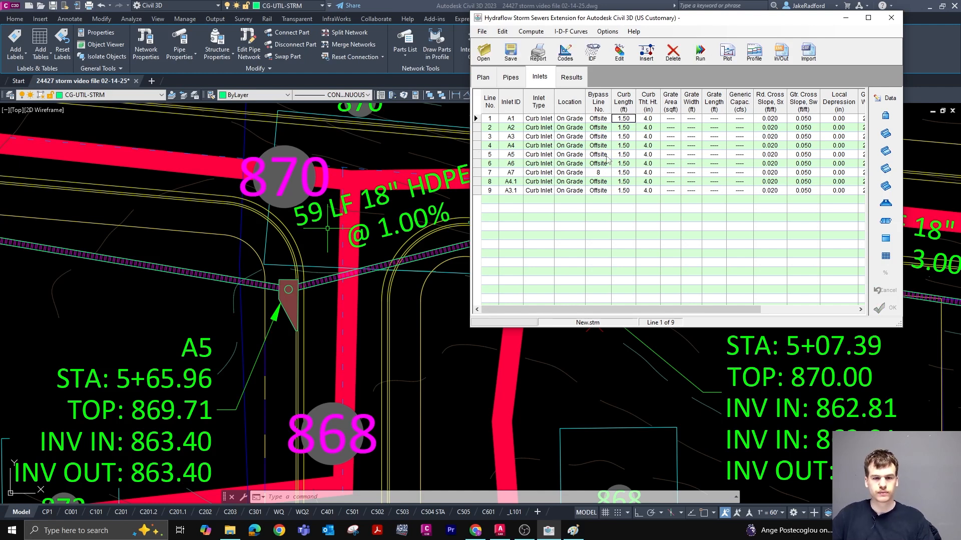
double_click(607, 156)
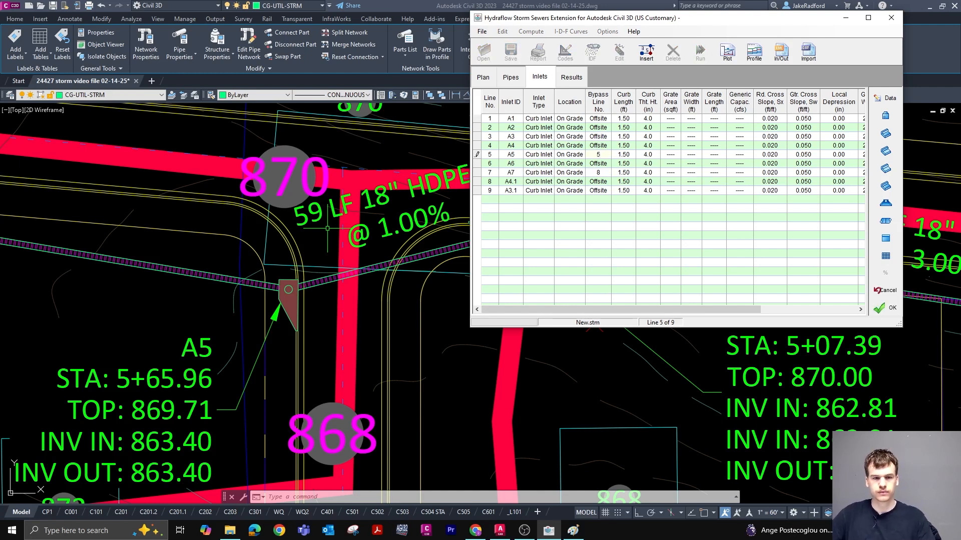
Set inlet A6's bypass line number to 5, clearing the mistaken entry in the A5 row
left_click(607, 163)
key("BackSpace")
key("BackSpace")
key("BackSpace")
key("BackSpace")
key("BackSpace")
key("BackSpace")
key("BackSpace")
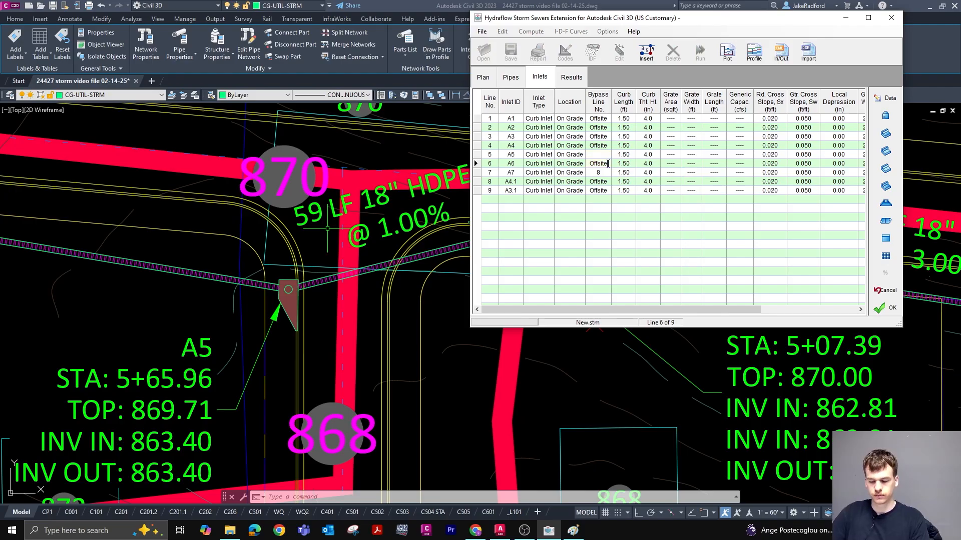
type("5")
key("Up")
Trace the curb from inlet A5 around to A4 in the drawing and set A5's bypass line number to 4
scroll(303, 288, "down", 2)
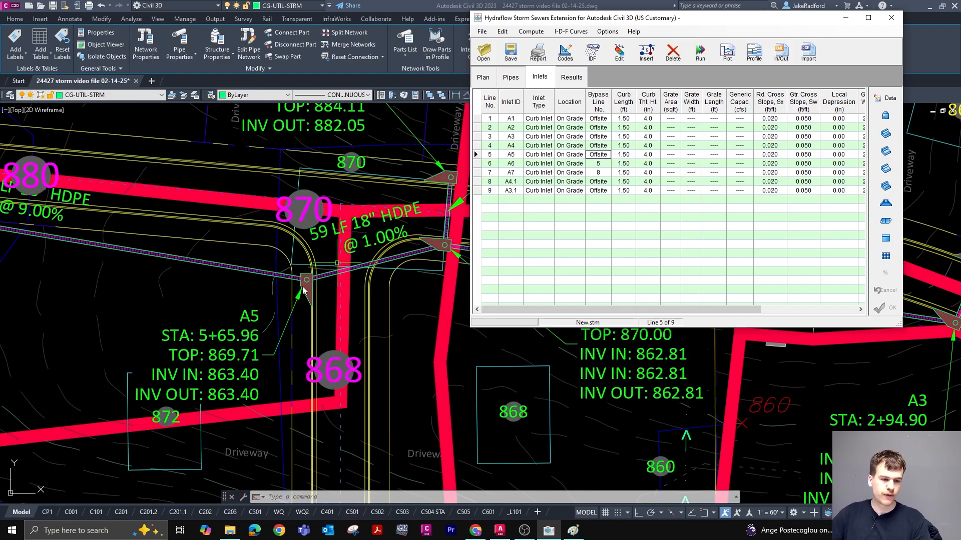
scroll(303, 288, "up", 4)
scroll(210, 270, "down", 2)
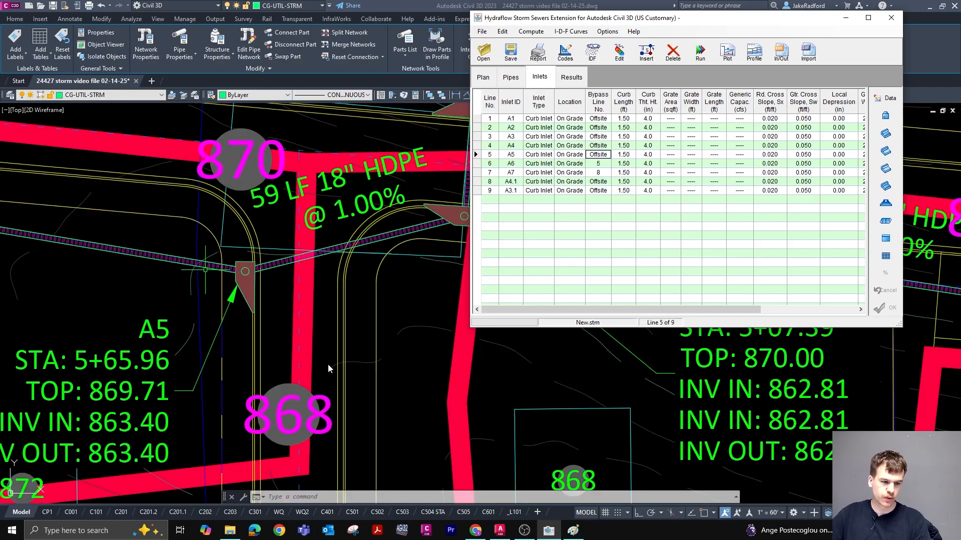
scroll(293, 214, "down", 4)
scroll(290, 286, "up", 2)
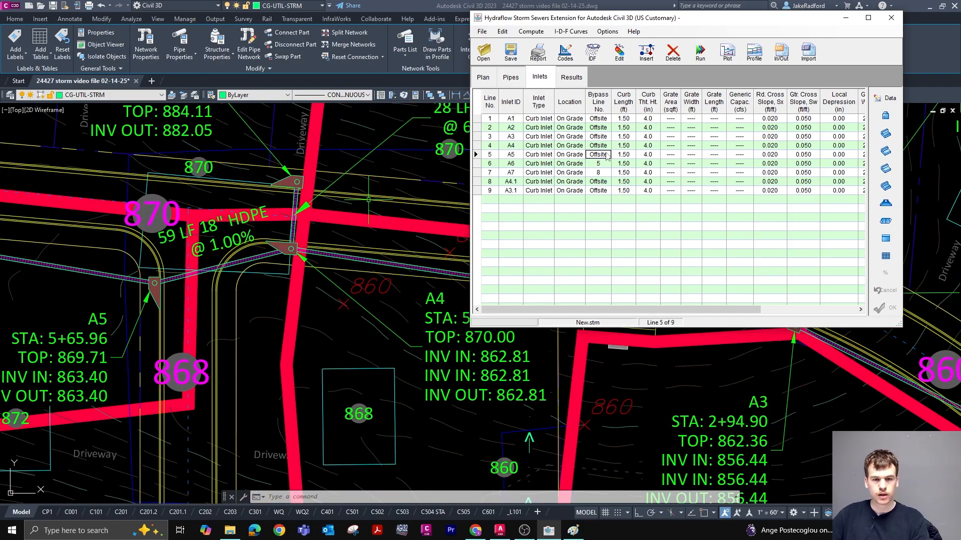
type("4")
key("Tab")
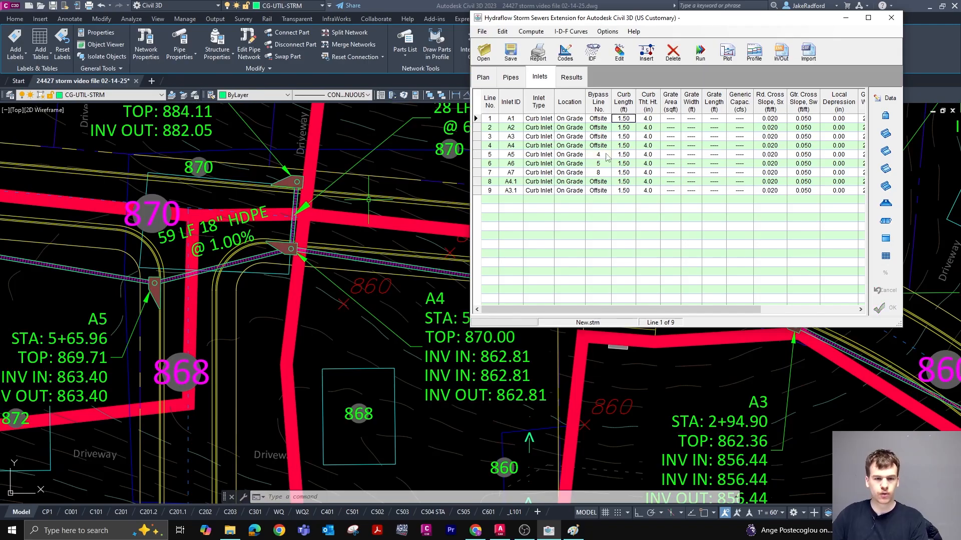
Follow the curb from inlet A4 down to A3 in the drawing and set A4's bypass line number to 3
scroll(196, 205, "down", 2)
scroll(197, 235, "up", 5)
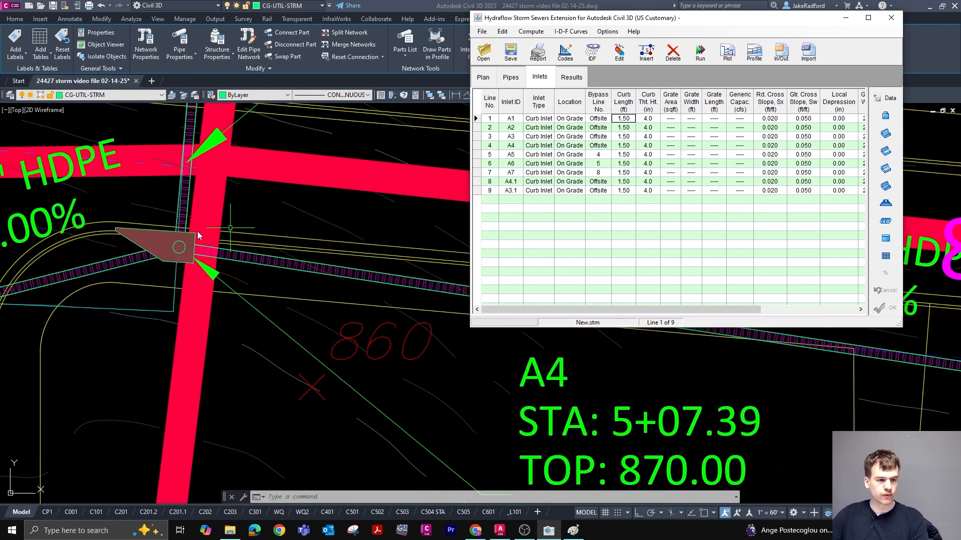
scroll(104, 216, "down", 4)
scroll(100, 210, "down", 5)
scroll(400, 245, "up", 3)
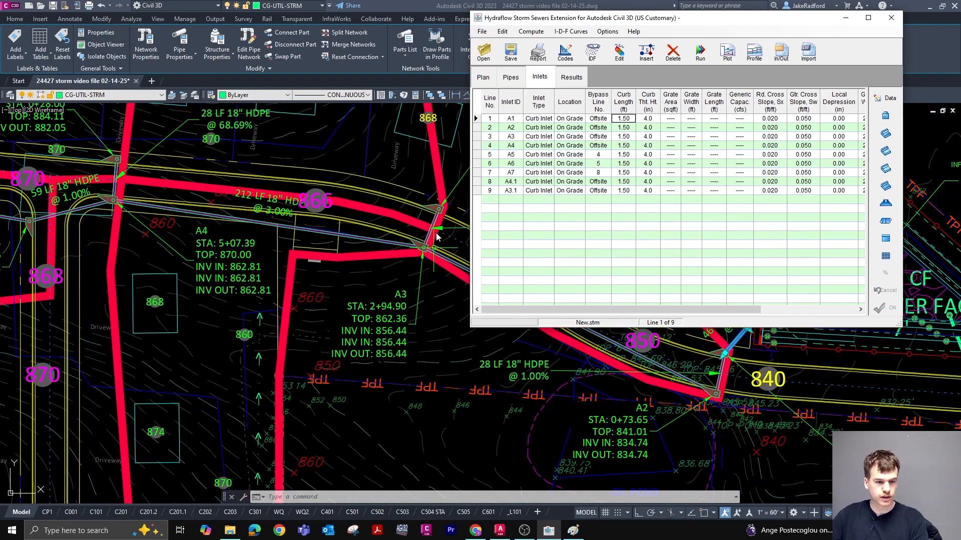
double_click(608, 146)
type("3")
key("Return")
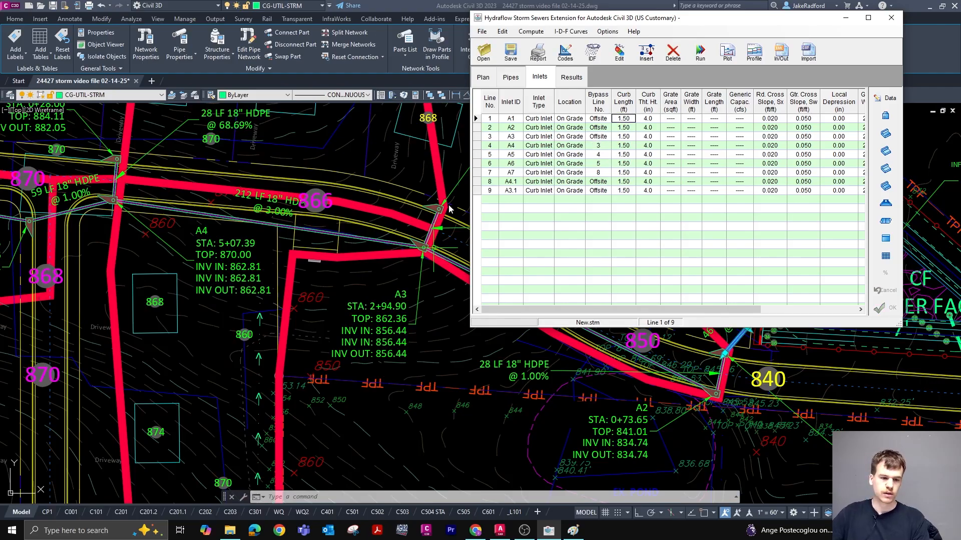
Follow the curb from inlet A3 down to A2 in the drawing and set A3's bypass line number to 2
scroll(300, 210, "down", 5)
scroll(394, 243, "up", 5)
scroll(394, 243, "up", 2)
scroll(300, 210, "down", 4)
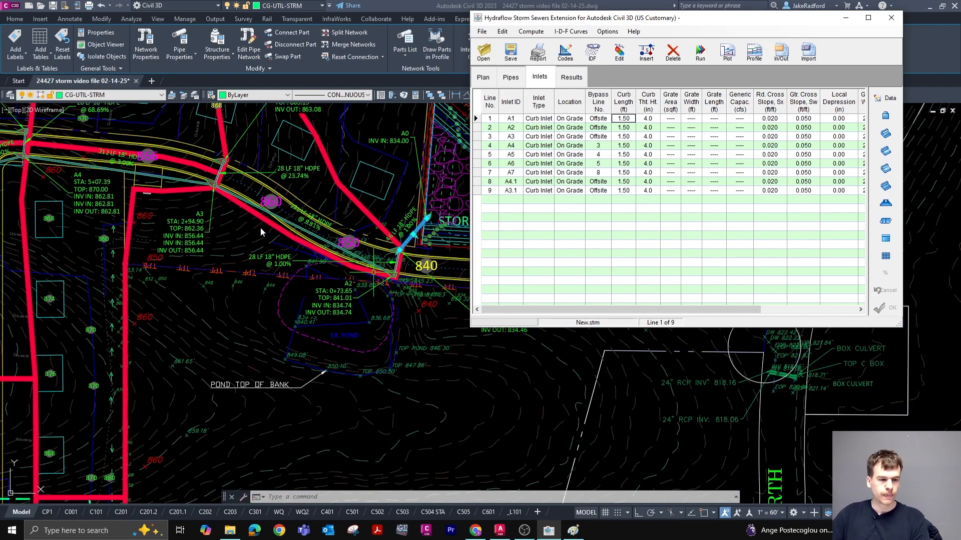
scroll(276, 190, "up", 6)
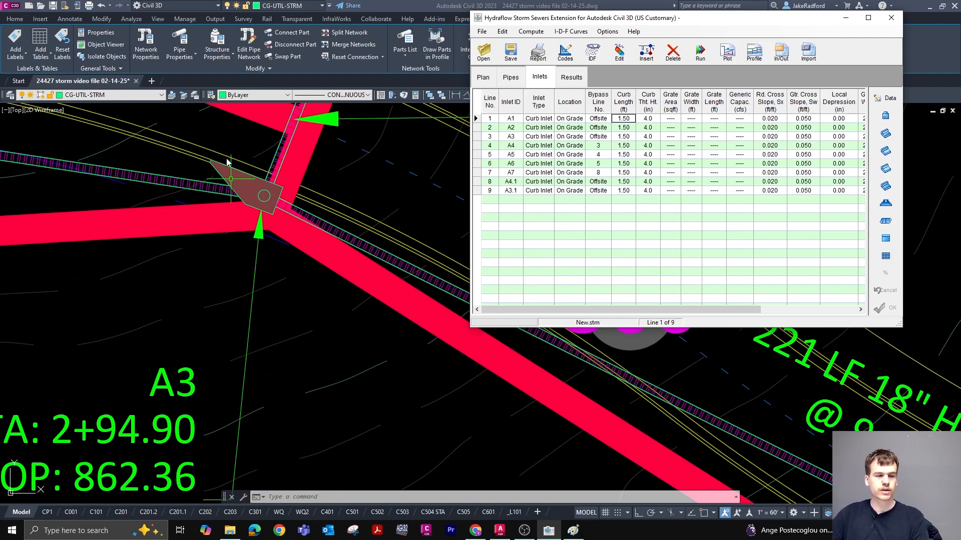
scroll(184, 149, "down", 3)
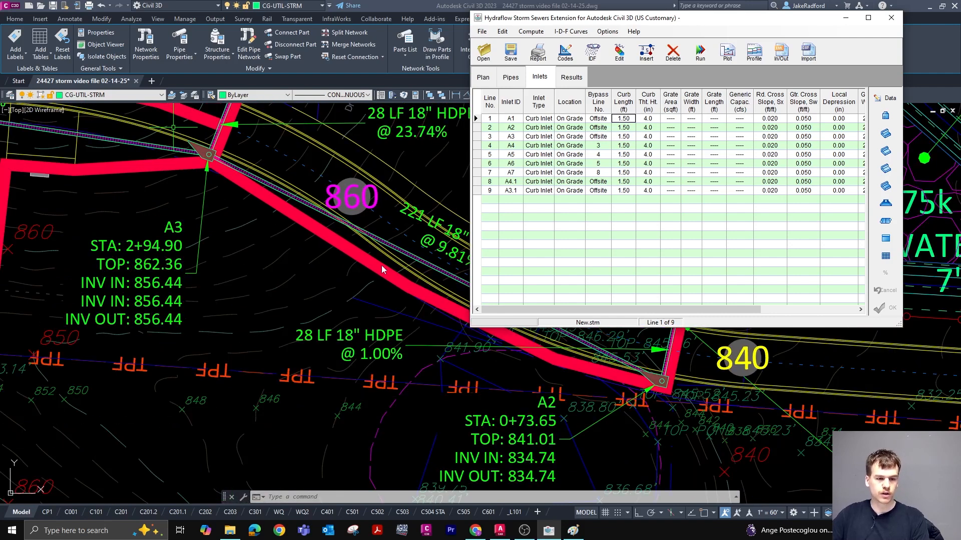
scroll(263, 179, "down", 4)
scroll(428, 267, "down", 3)
scroll(475, 221, "up", 4)
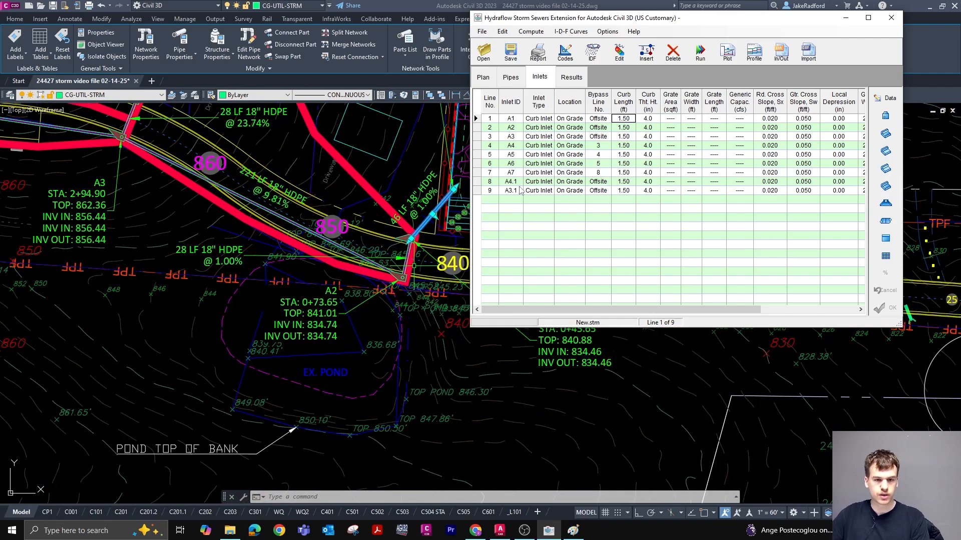
left_click(600, 136)
type("2")
key("Return")
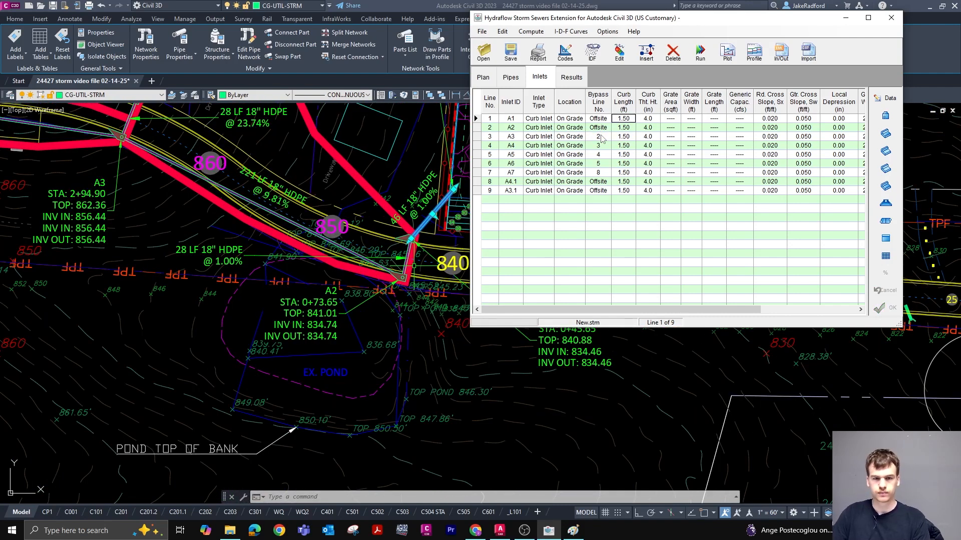
Examine the road downstream of inlets A1 and A2 to the Probasco Street North intersection to determine where their bypass flow goes
scroll(340, 282, "up", 3)
scroll(262, 260, "up", 2)
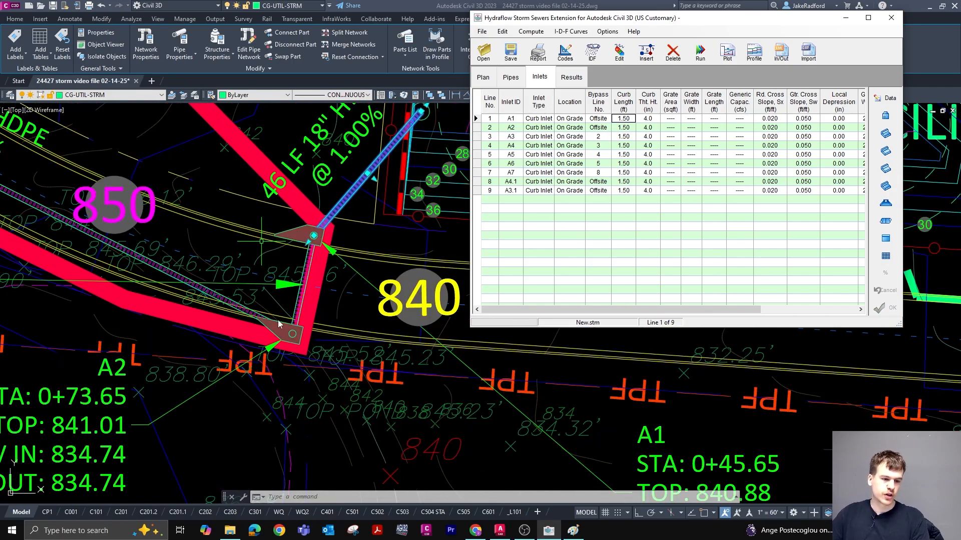
scroll(281, 322, "up", 3)
scroll(232, 317, "down", 3)
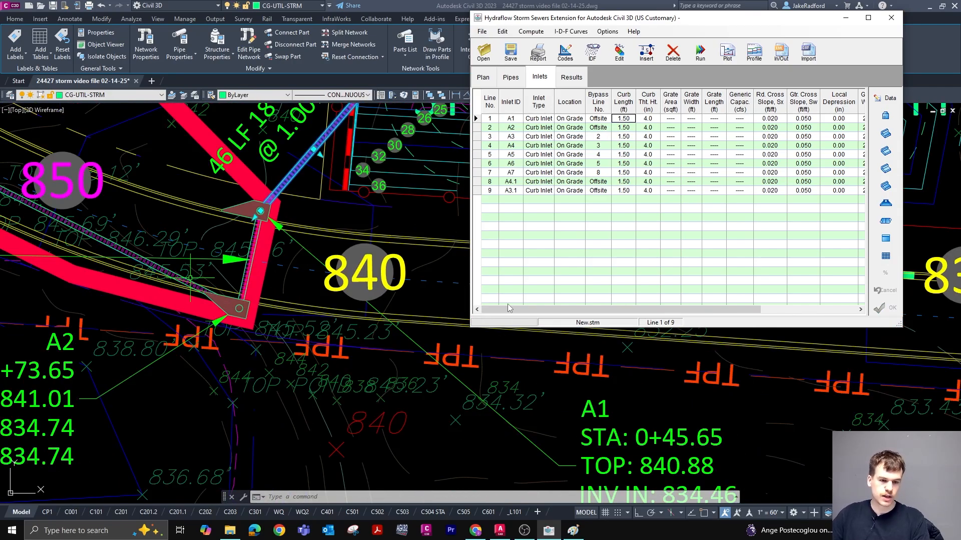
scroll(465, 253, "down", 4)
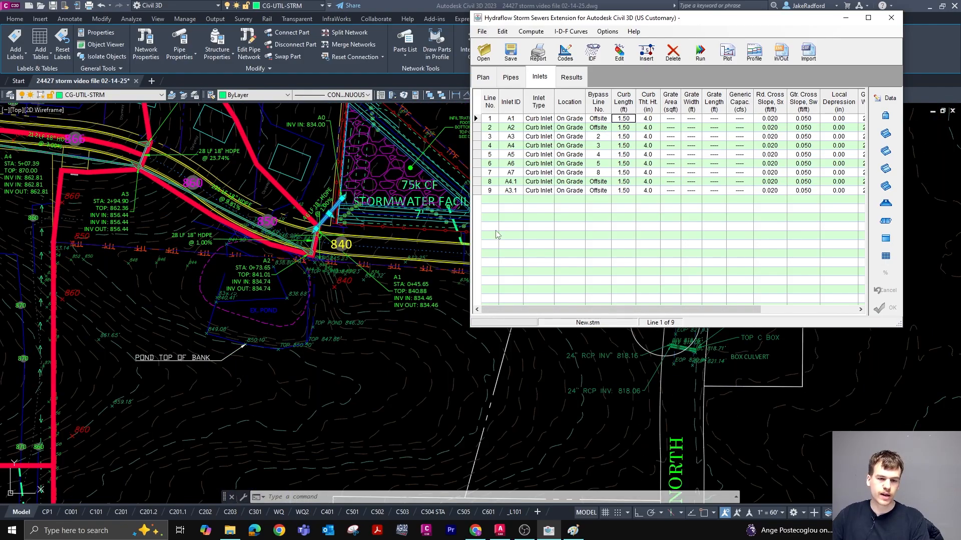
scroll(360, 278, "down", 4)
scroll(424, 274, "up", 4)
scroll(132, 249, "up", 5)
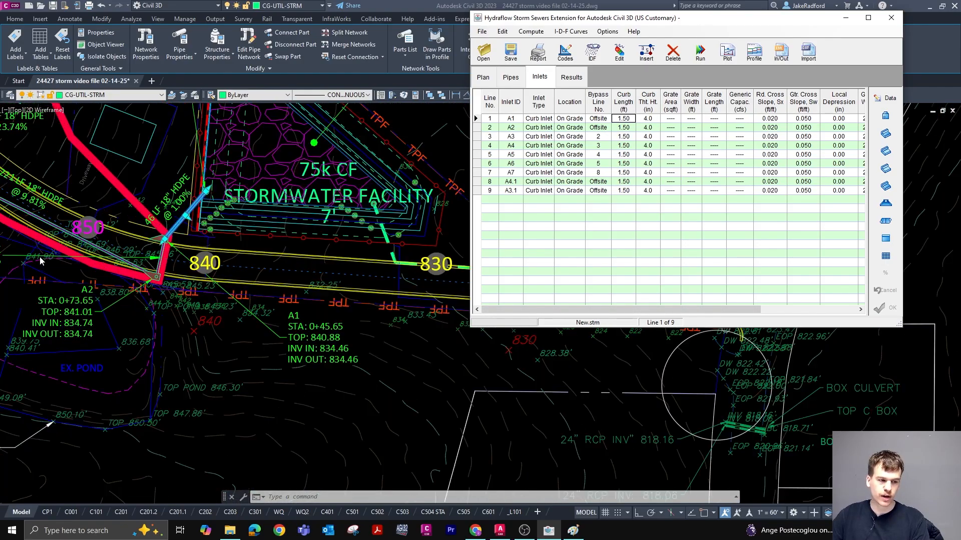
scroll(258, 296, "down", 3)
scroll(394, 245, "down", 6)
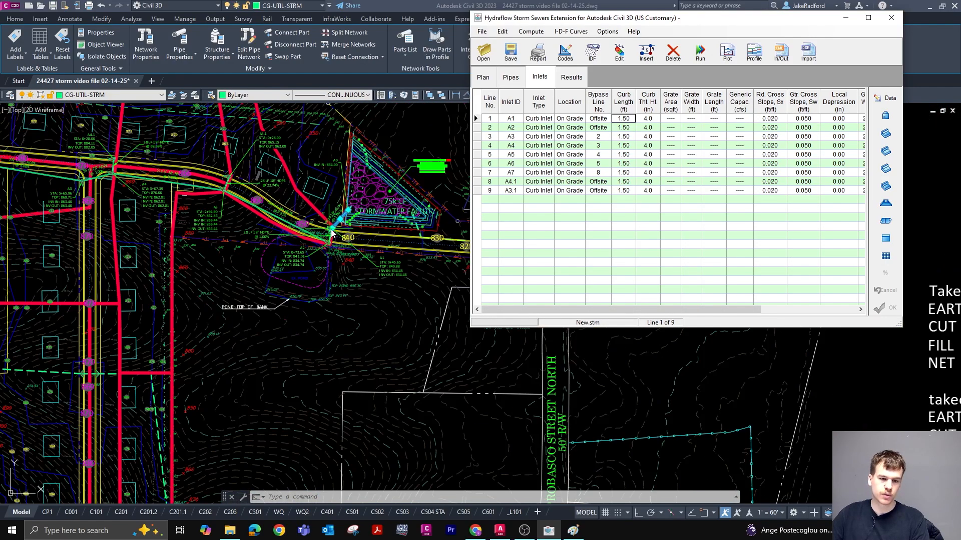
scroll(320, 240, "up", 4)
scroll(334, 243, "down", 2)
scroll(335, 243, "down", 3)
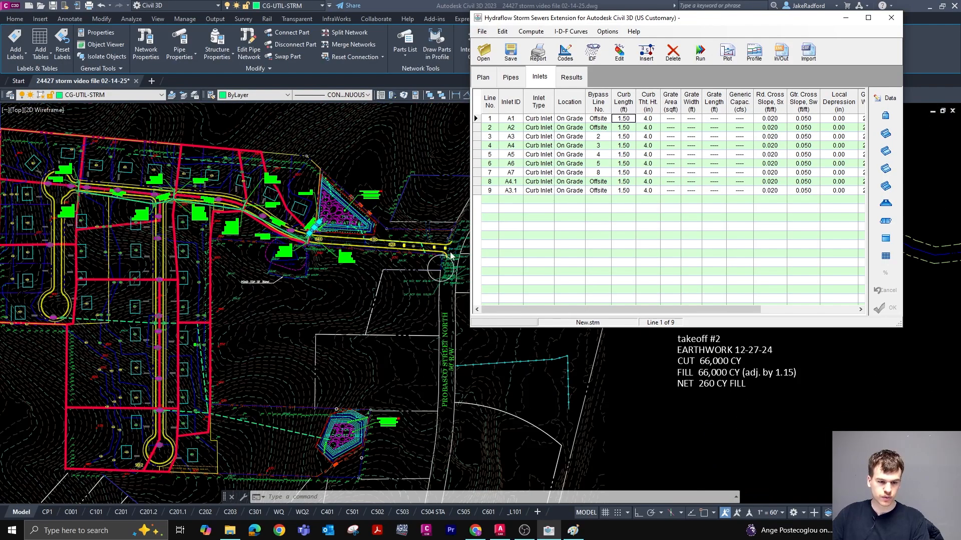
scroll(364, 260, "up", 6)
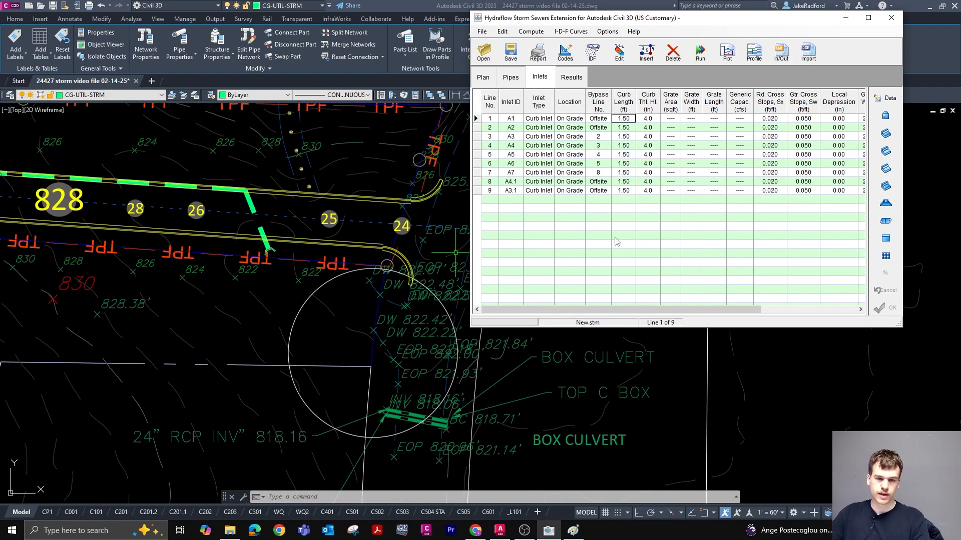
scroll(464, 239, "down", 4)
scroll(154, 290, "up", 5)
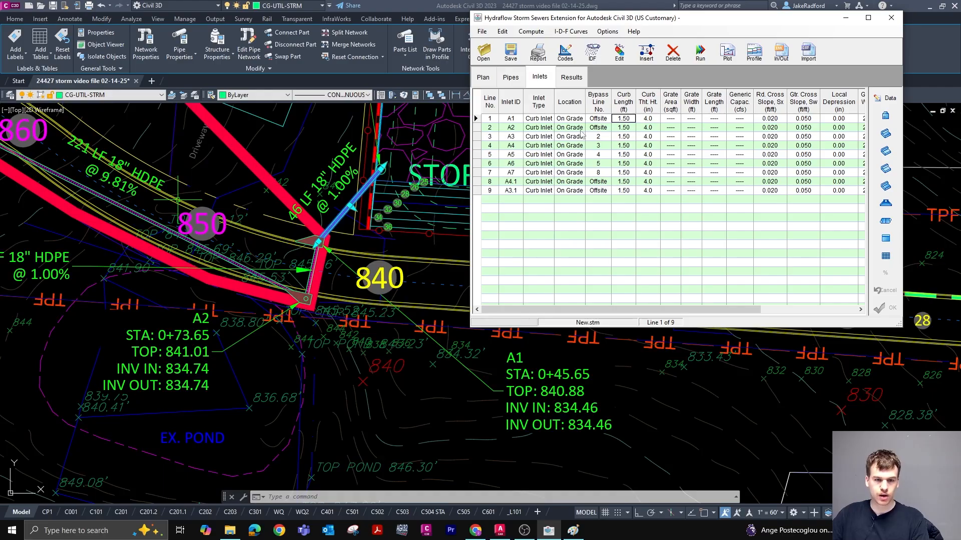
Examine the pipe from inlet A1 to the stormwater facility and the curb returns at the road's downstream end near the box culvert
scroll(341, 242, "down", 2)
scroll(342, 230, "up", 4)
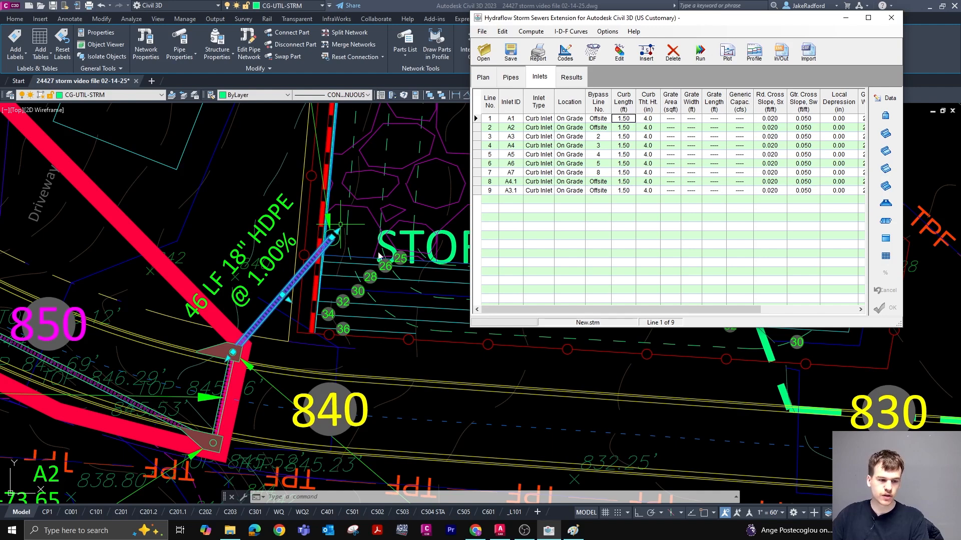
scroll(378, 256, "down", 2)
scroll(227, 340, "up", 4)
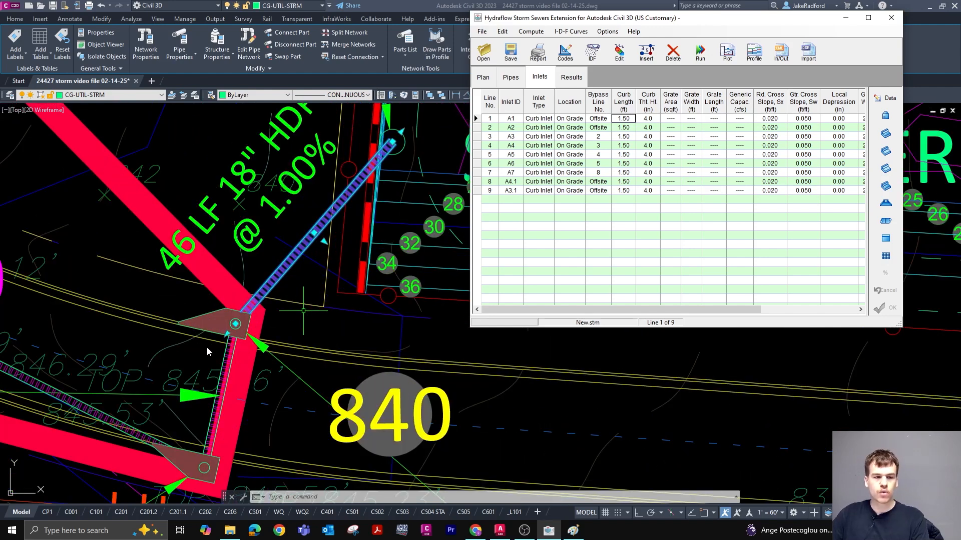
scroll(128, 275, "down", 2)
scroll(222, 266, "down", 4)
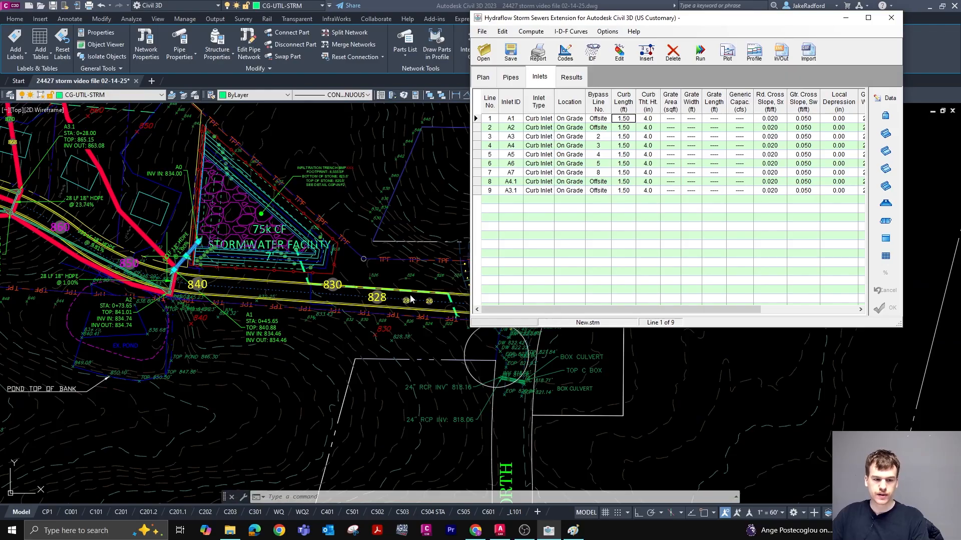
scroll(411, 300, "up", 5)
scroll(227, 244, "down", 5)
scroll(382, 268, "up", 3)
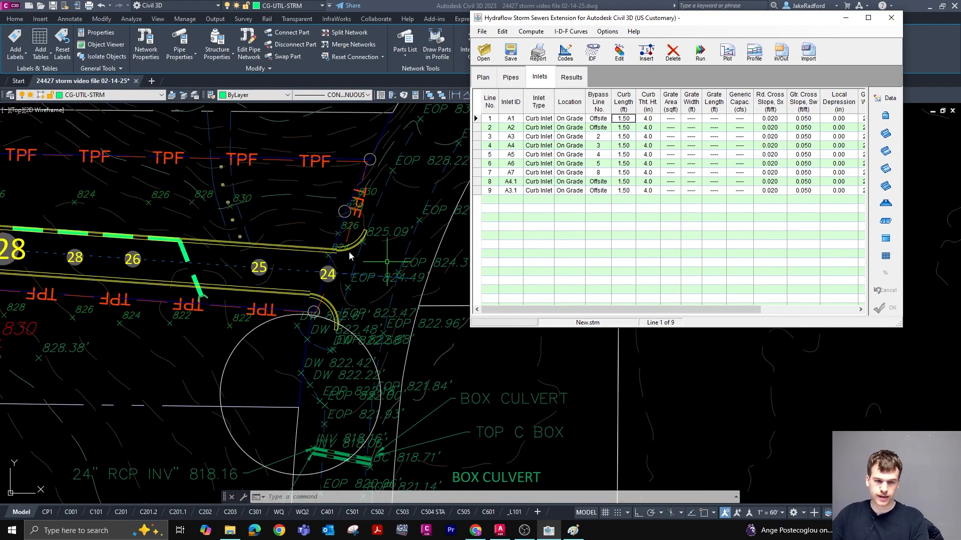
Set the bypass line number of inlet A3.1 to 1
scroll(325, 250, "down", 5)
scroll(322, 246, "down", 2)
scroll(322, 246, "up", 6)
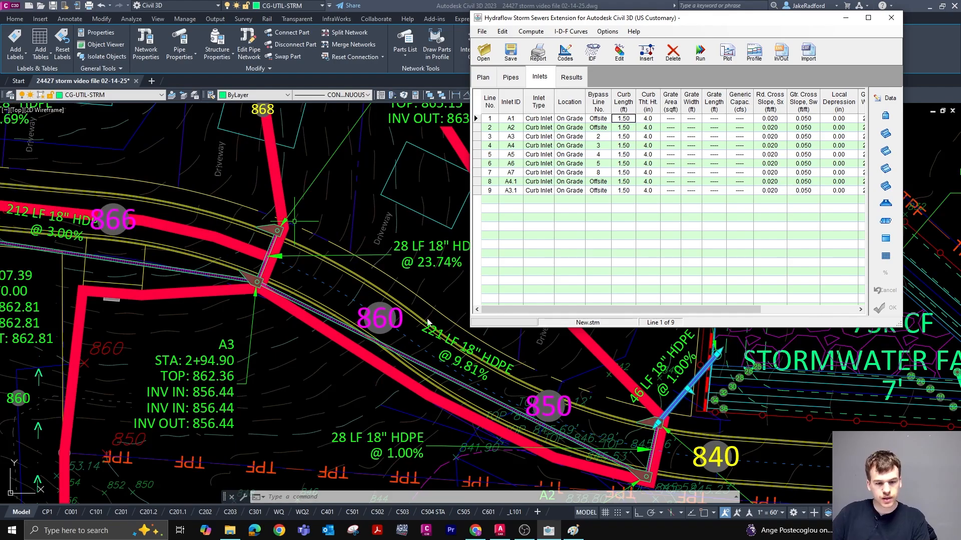
scroll(390, 287, "down", 2)
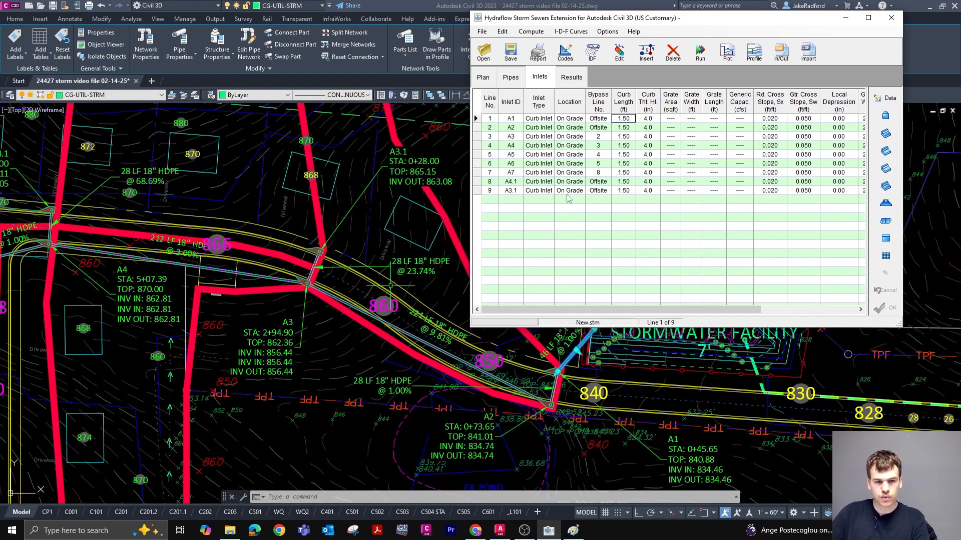
left_click(598, 191)
type("1")
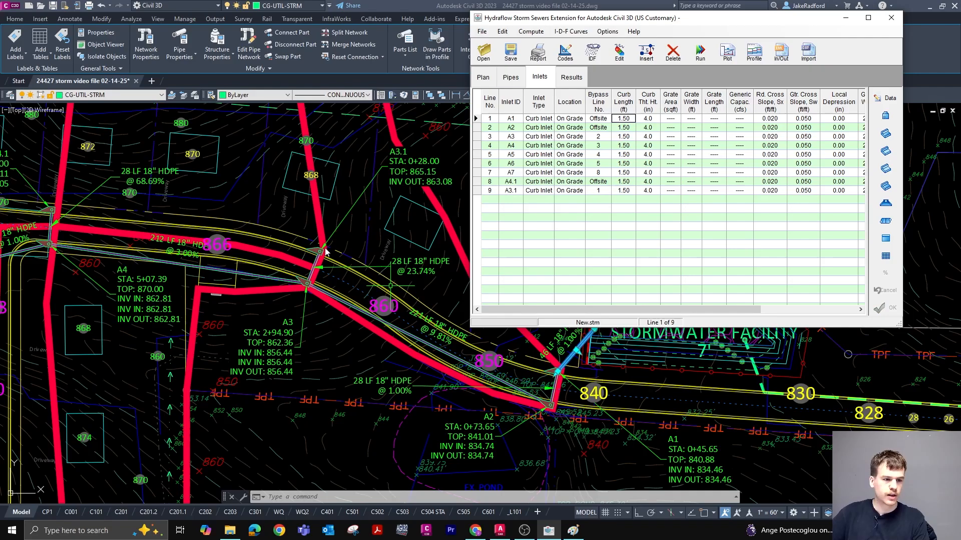
Set the bypass line number of inlet A4.1 to 9
scroll(315, 254, "down", 5)
scroll(215, 233, "up", 6)
scroll(225, 243, "down", 3)
scroll(393, 328, "up", 5)
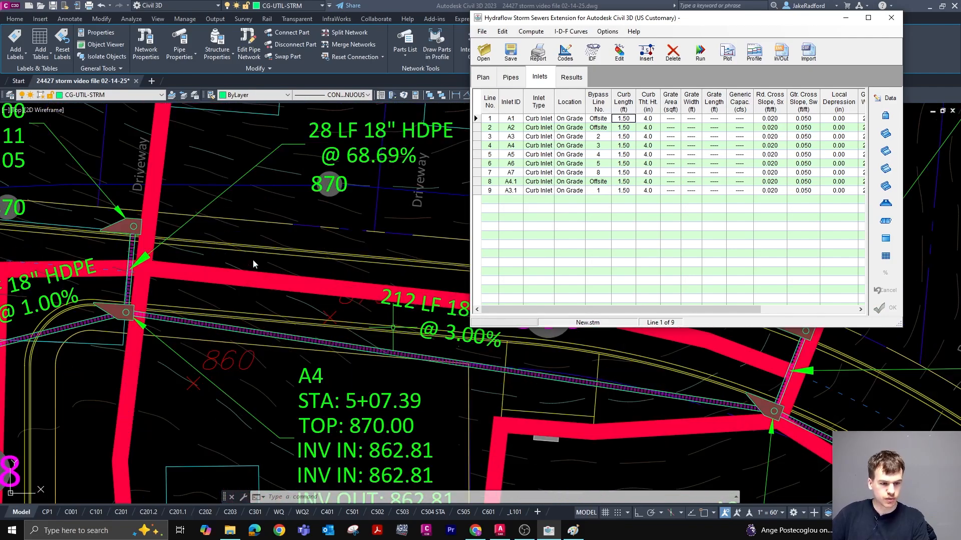
scroll(347, 259, "down", 4)
scroll(370, 215, "up", 3)
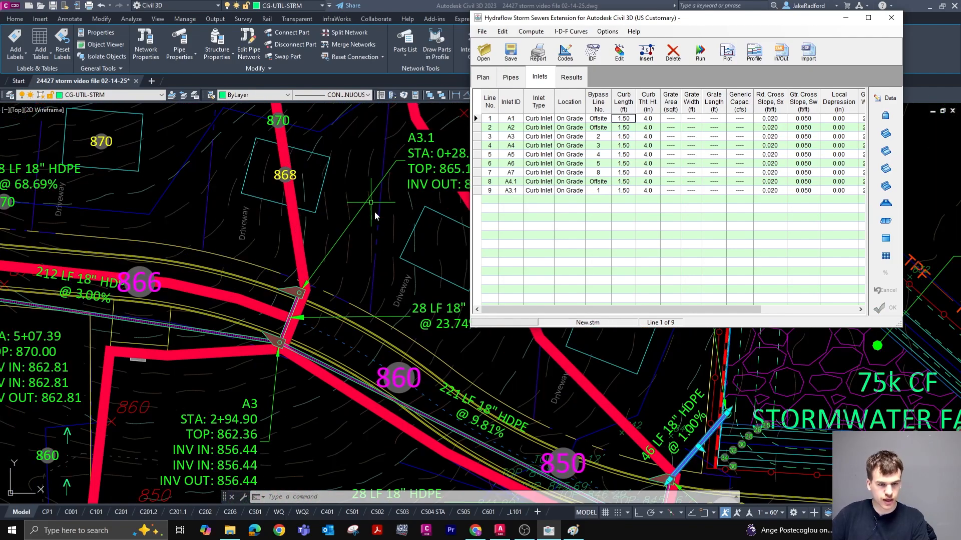
left_click(603, 184)
type("9")
key("Return")
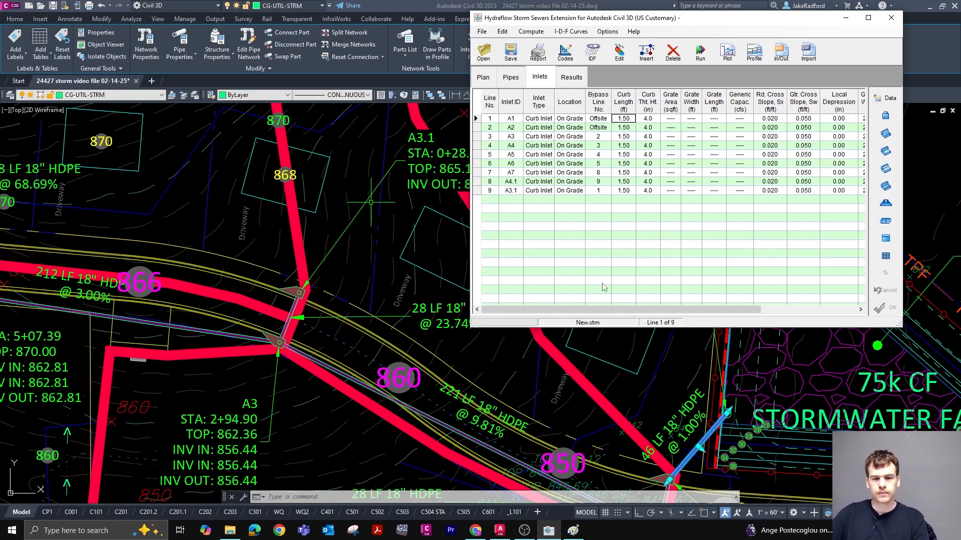
Set the gutter cross slope Sw to 0.08 ft/ft for all nine inlets
left_click_drag(587, 309, 681, 314)
scroll(358, 171, "down", 3)
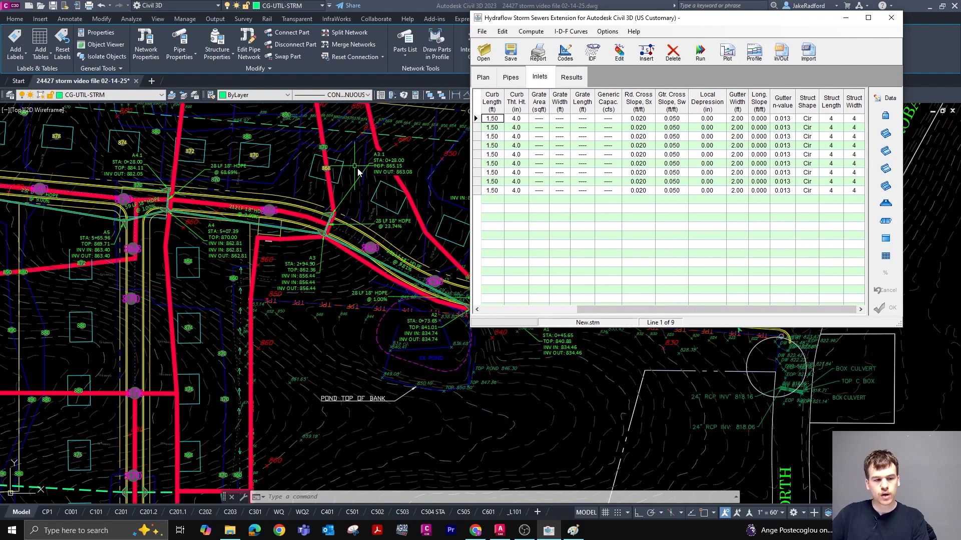
scroll(342, 196, "up", 3)
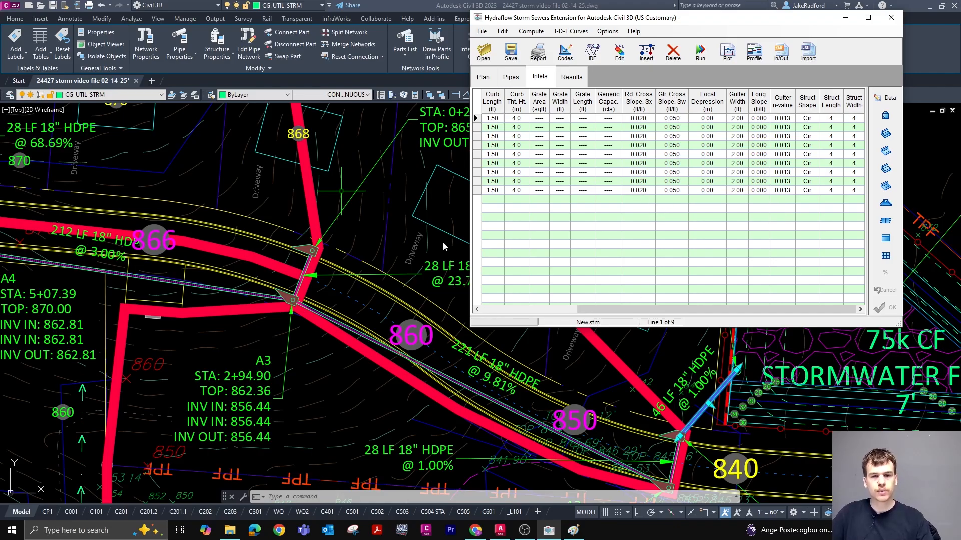
left_click(683, 120)
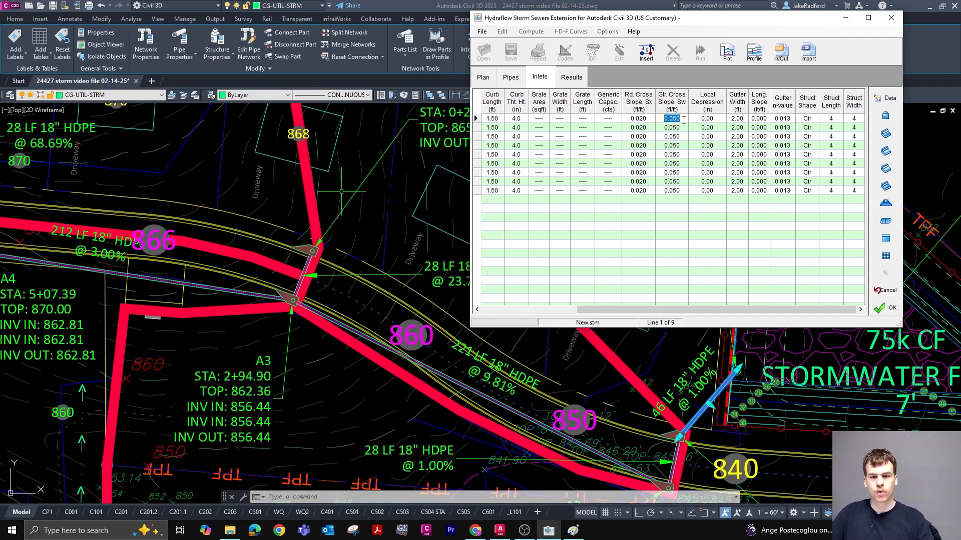
type("2")
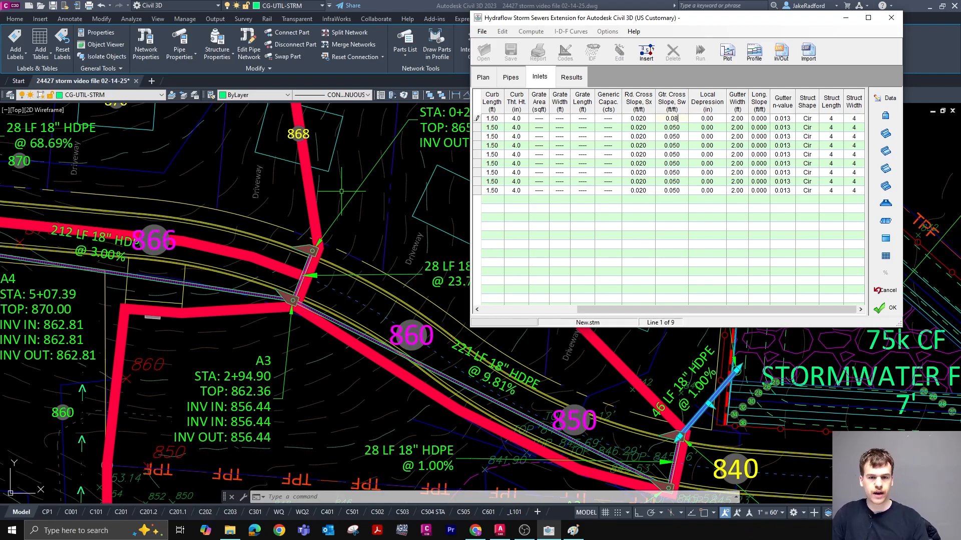
double_click(684, 120)
key("ctrl+c")
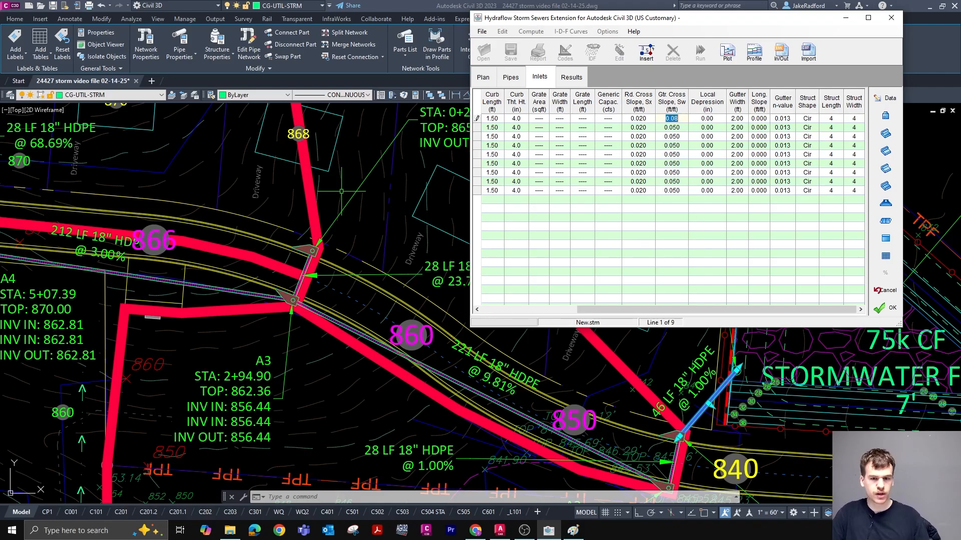
key("Down")
key("ctrl+v")
key("Down")
key("ctrl+v")
key("Down")
key("ctrl+v")
key("Down")
key("ctrl+v")
key("Down")
key("ctrl+v")
key("Down")
key("ctrl+v")
key("Down")
key("ctrl+v")
key("Down")
key("ctrl+v")
key("Return")
Set the local depression to 4 inches for all nine inlets
double_click(709, 120)
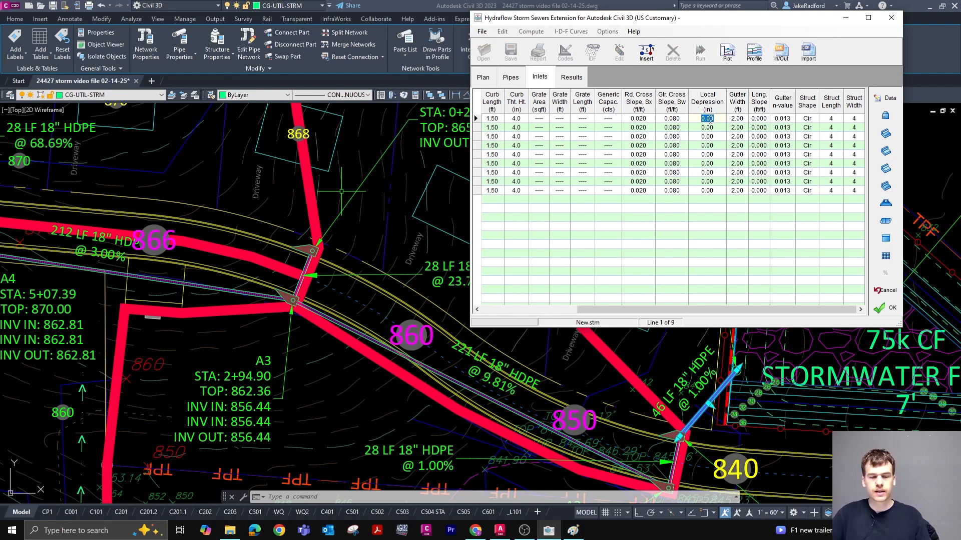
scroll(365, 218, "down", 1)
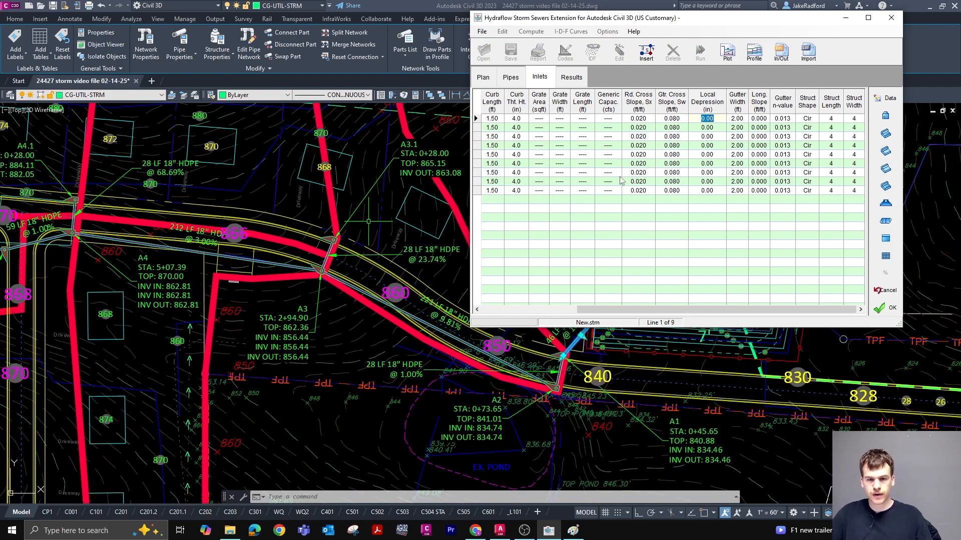
type("4")
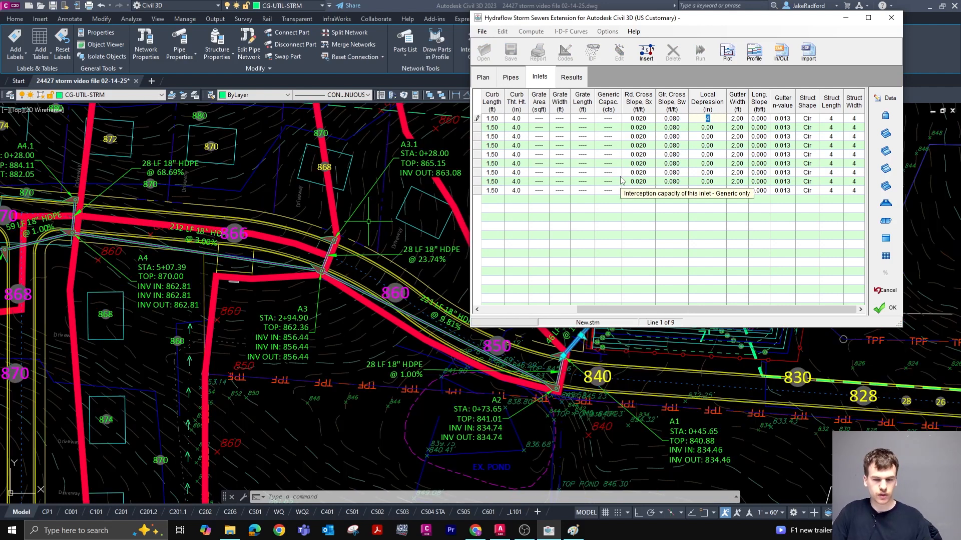
key("Down")
key("4")
key("Down")
key("4")
key("Down")
key("4")
key("Down")
key("4")
key("Down")
key("4")
key("Down")
key("4")
key("Down")
key("4")
key("Down")
key("4")
key("Return")
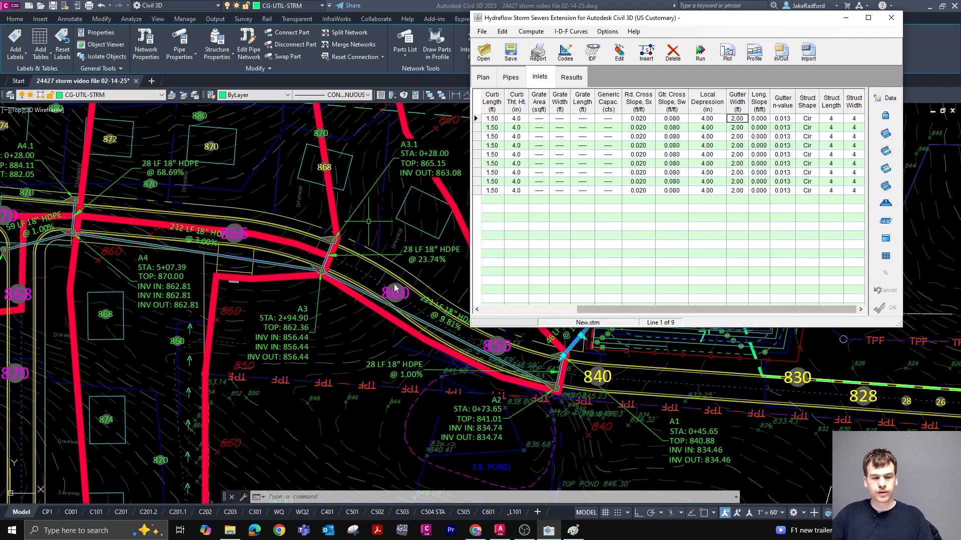
Switch to the Civil 3D drawing and measure the gutter width between the road's curb lines near the 860 label with the dst command
scroll(388, 278, "up", 8)
left_click(390, 266)
key("Escape")
scroll(390, 261, "up", 2)
type("dst")
key("Return")
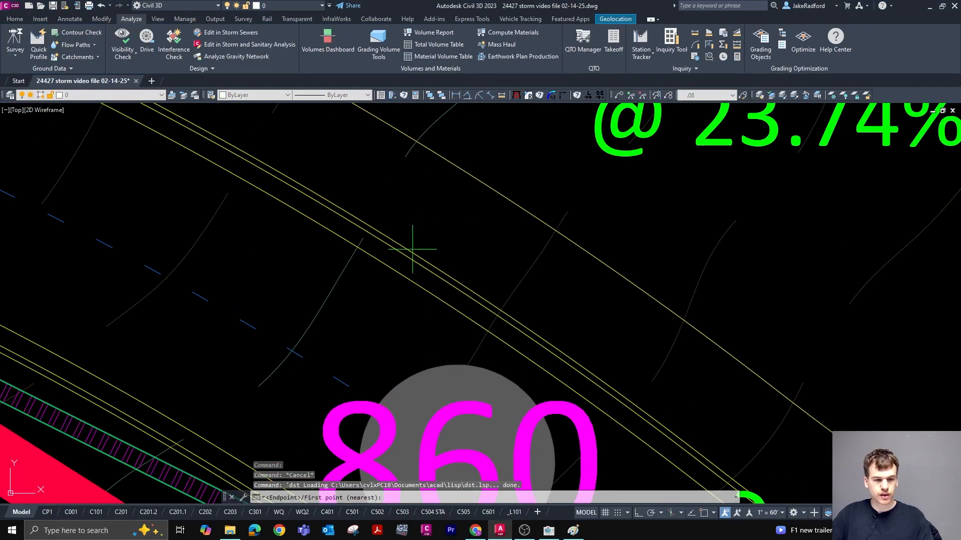
scroll(405, 255, "up", 3)
left_click(451, 226)
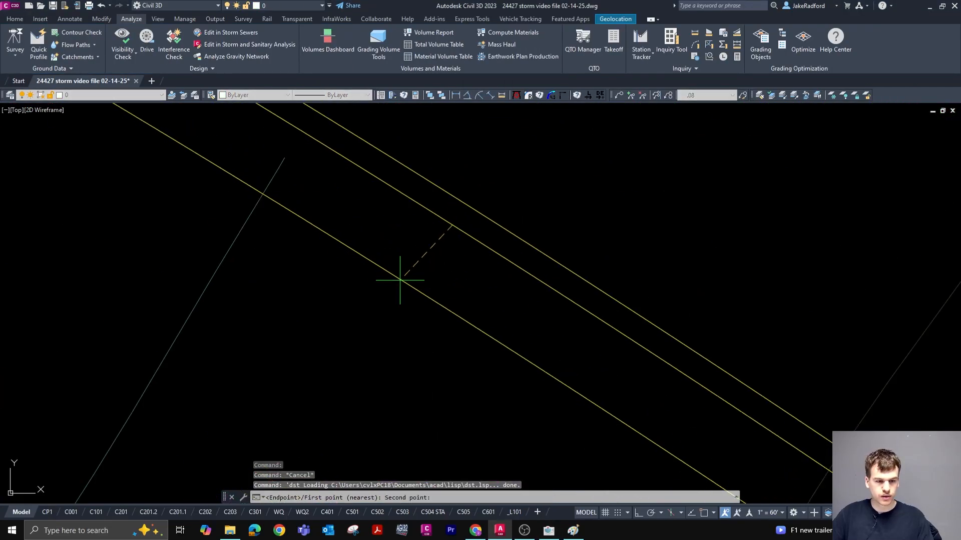
left_click(414, 262)
scroll(496, 416, "down", 3)
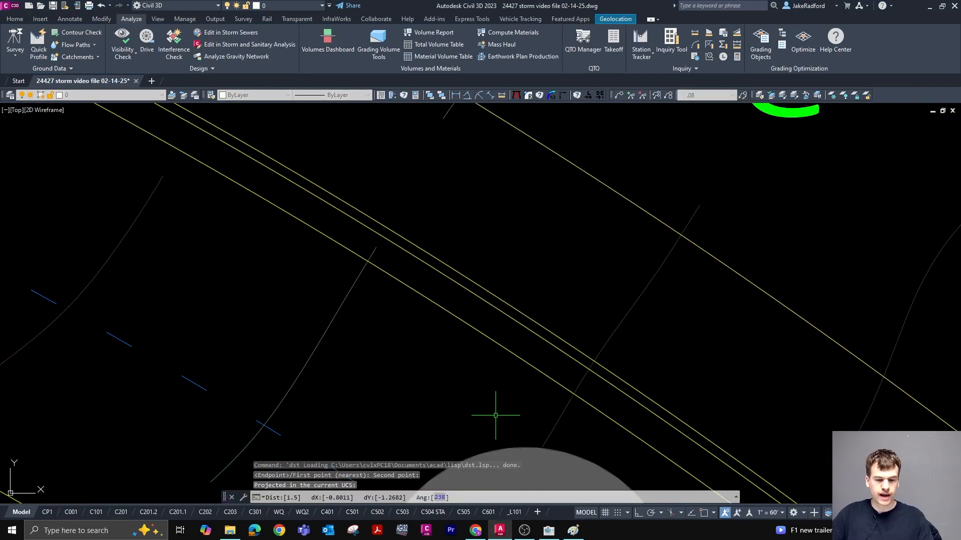
Return to Hydraflow Storm Sewers and set the gutter width to 1.5 ft for all nine inlets
left_click(525, 530)
left_click(548, 528)
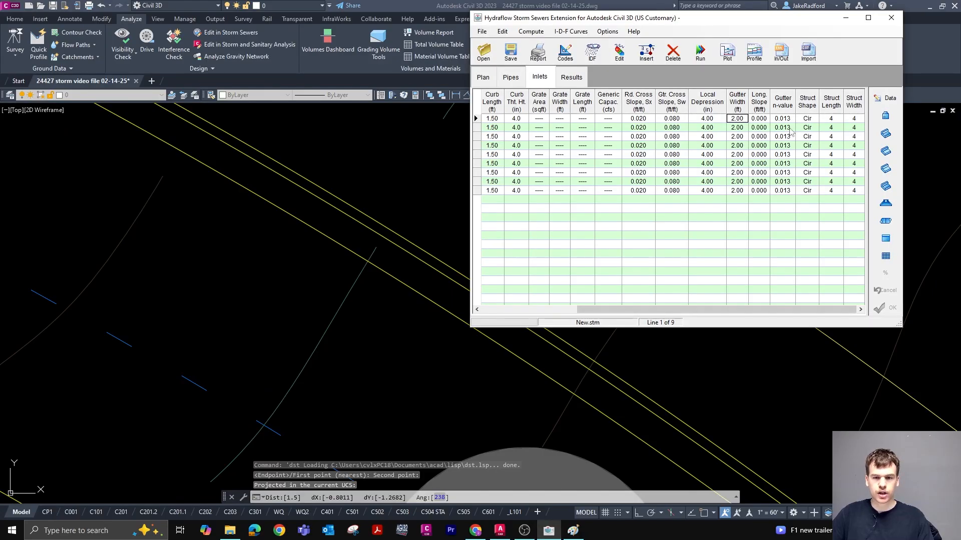
type("1")
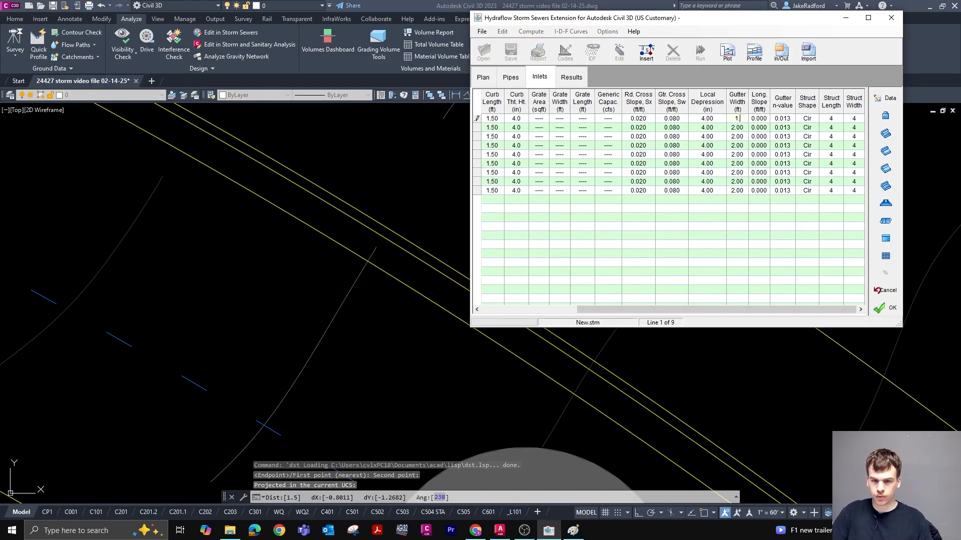
key("Return")
key("Down")
key("Down")
type("1.5")
key("Up")
type("1.5")
key("Down")
key("ctrl+c")
key("Down")
key("ctrl+v")
key("Down")
key("ctrl+v")
key("Down")
key("ctrl+v")
key("Down")
key("ctrl+v")
key("Down")
key("ctrl+v")
key("Down")
key("ctrl+v")
key("Return")
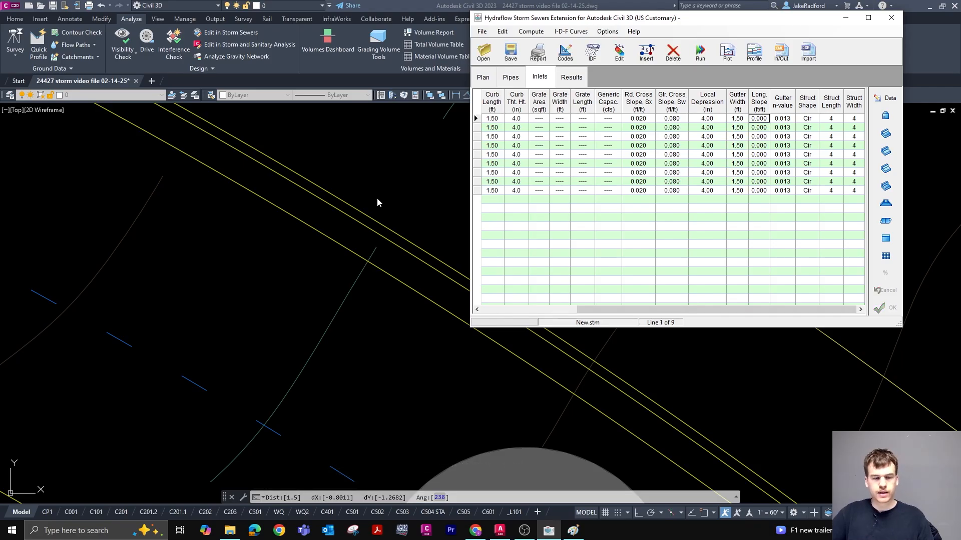
scroll(380, 199, "down", 8)
left_click(438, 203)
scroll(507, 220, "down", 2)
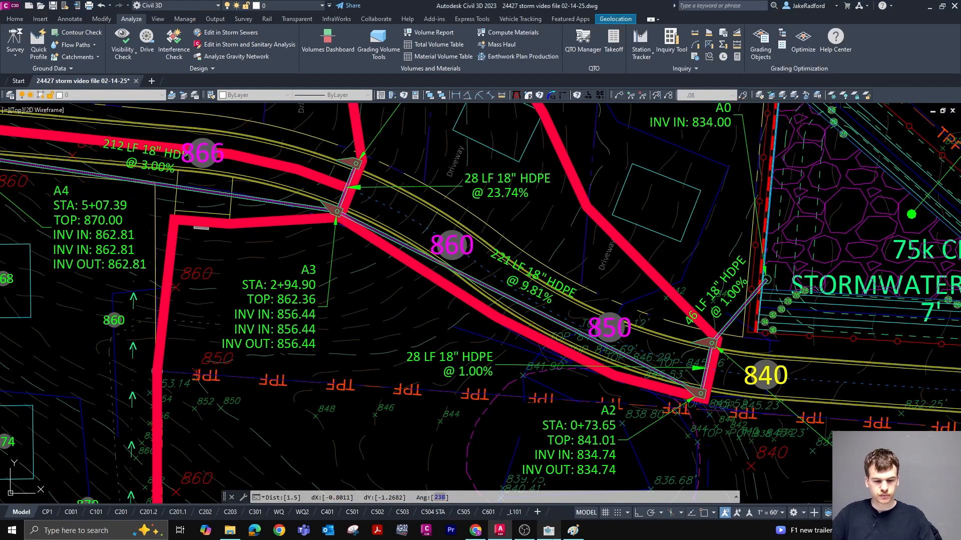
left_click(548, 530)
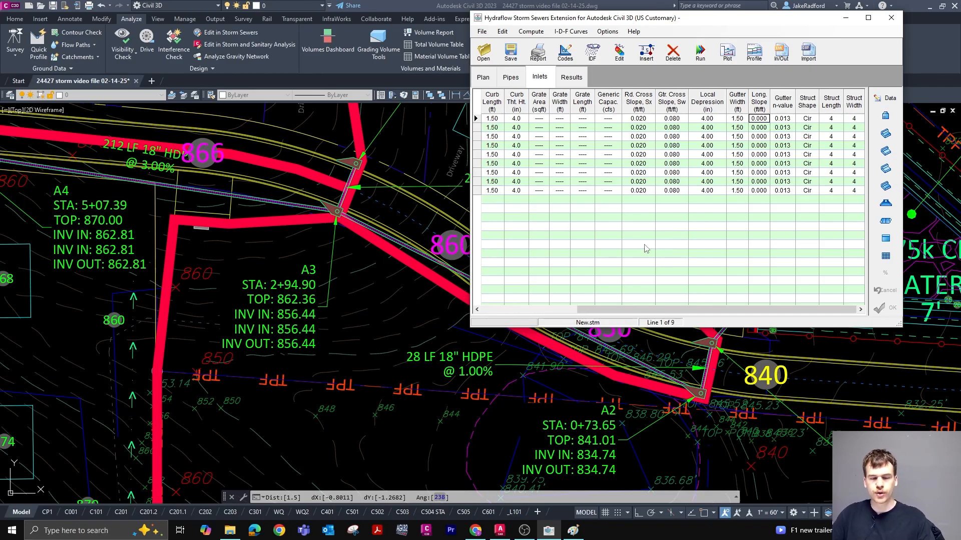
Add Lines labels in the Standard style to the proposed grade surface profile of the storm line in the Civil 3D drawing
scroll(442, 195, "down", 15)
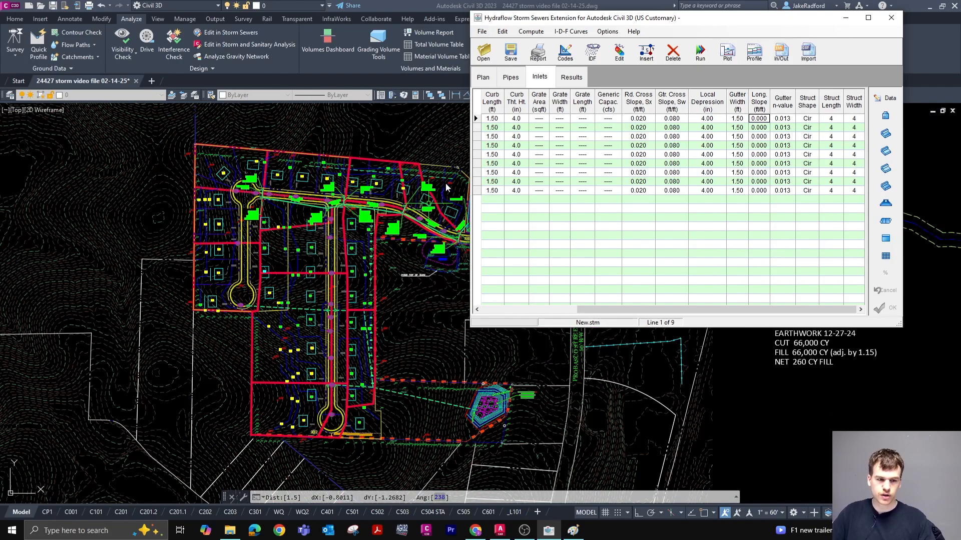
middle_click_drag(381, 352, 412, 284)
scroll(411, 284, "up", 11)
scroll(437, 316, "up", 3)
scroll(260, 287, "up", 2)
scroll(260, 287, "down", 4)
scroll(352, 299, "up", 5)
scroll(371, 233, "up", 4)
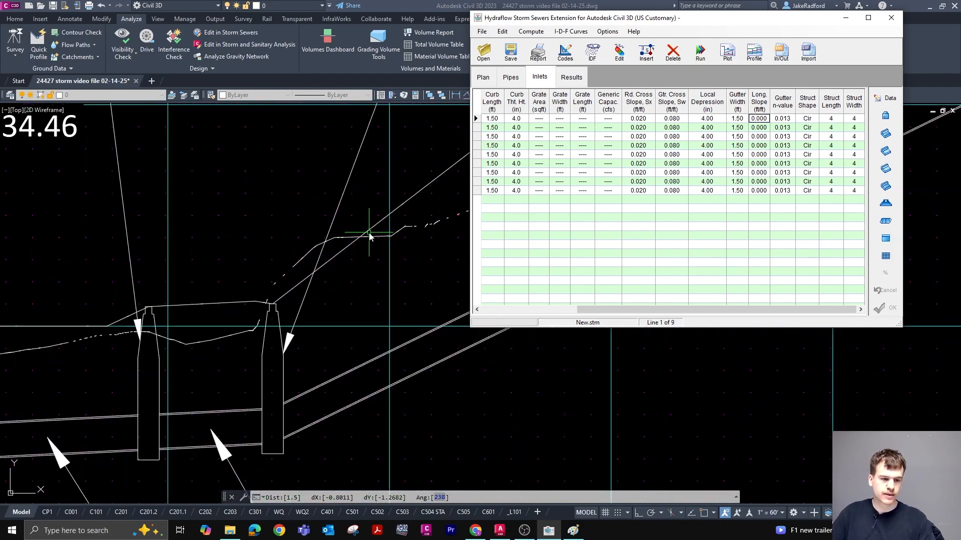
left_click(370, 229)
left_click(371, 225)
scroll(320, 311, "down", 4)
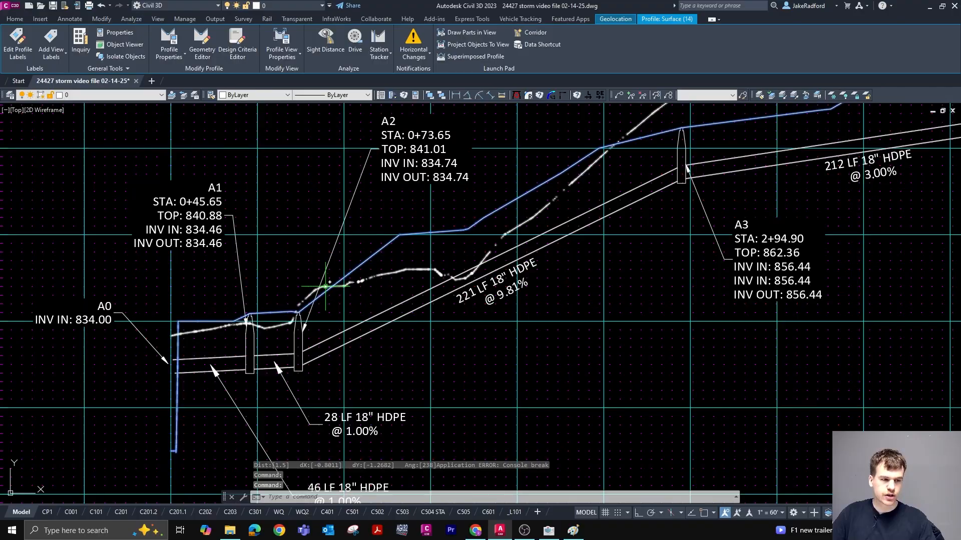
scroll(355, 288, "up", 2)
left_click(19, 46)
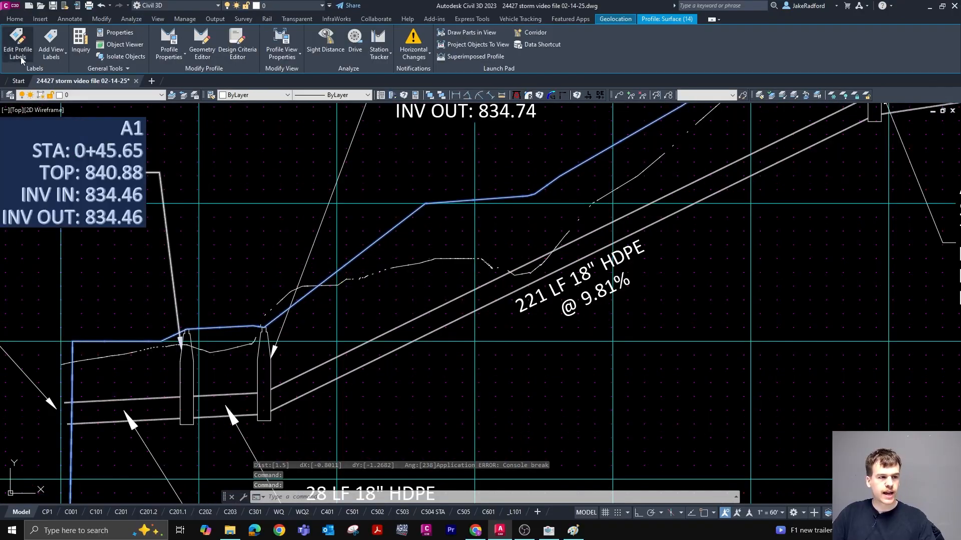
left_click(372, 177)
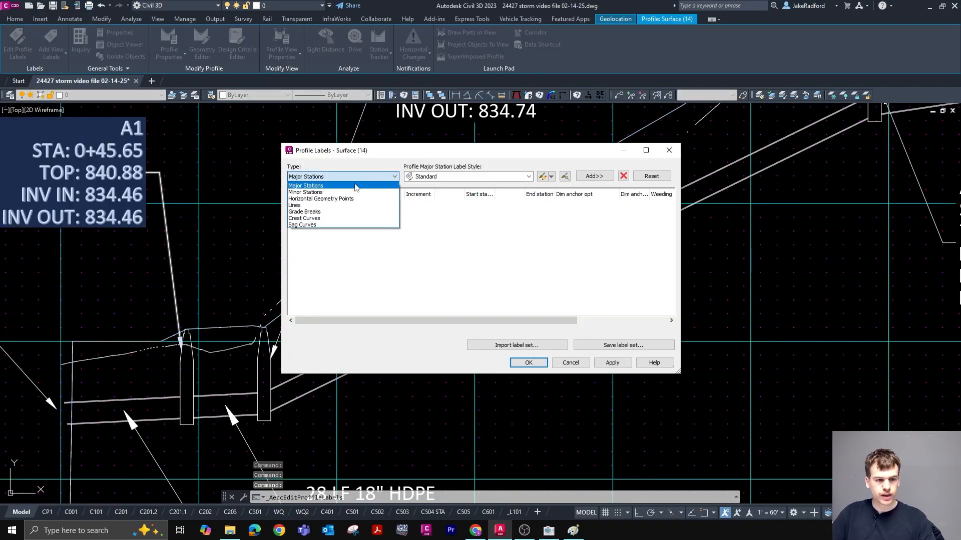
left_click(315, 206)
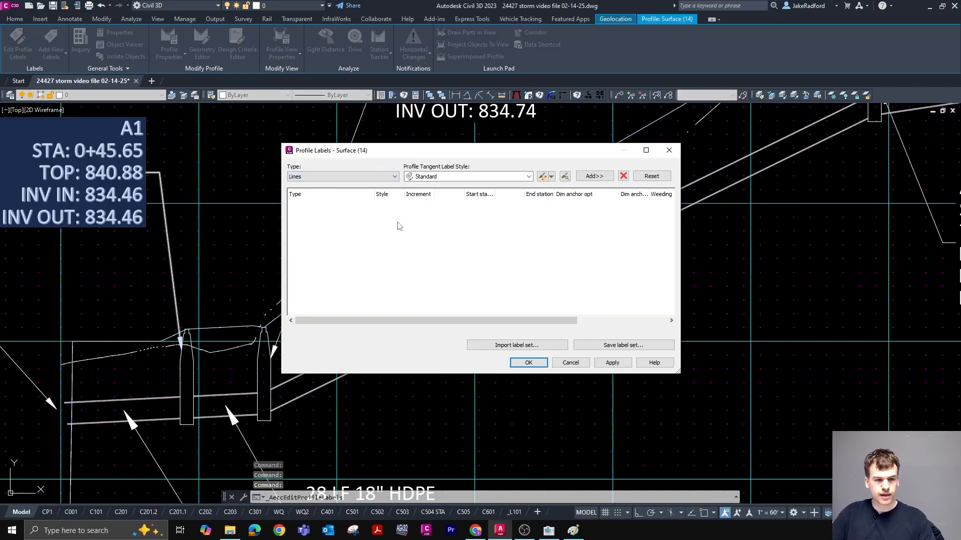
left_click(594, 176)
left_click(611, 362)
left_click(533, 364)
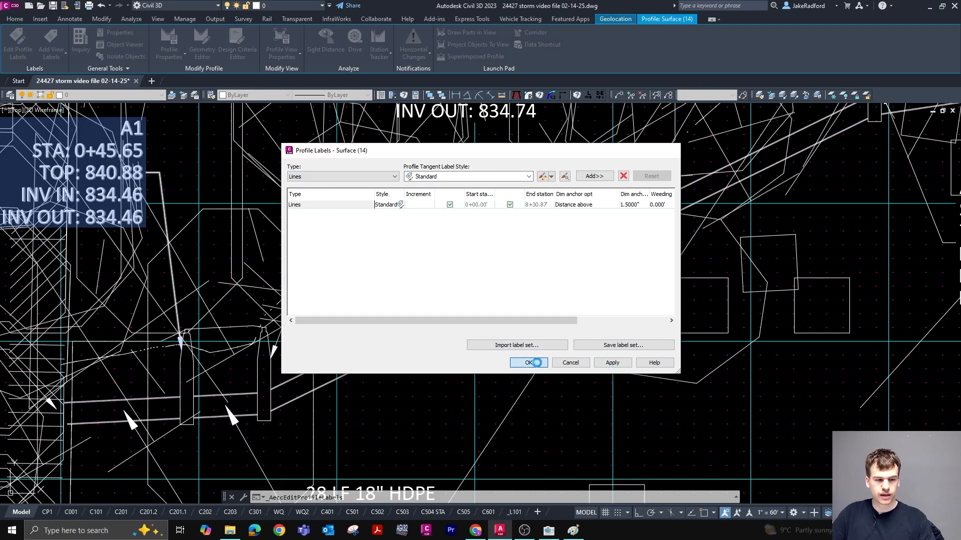
Set the drawing's annotation scale to 1" = 1' to shrink the profile labels
scroll(471, 312, "down", 2)
key("Escape")
key("Escape")
left_click(773, 515)
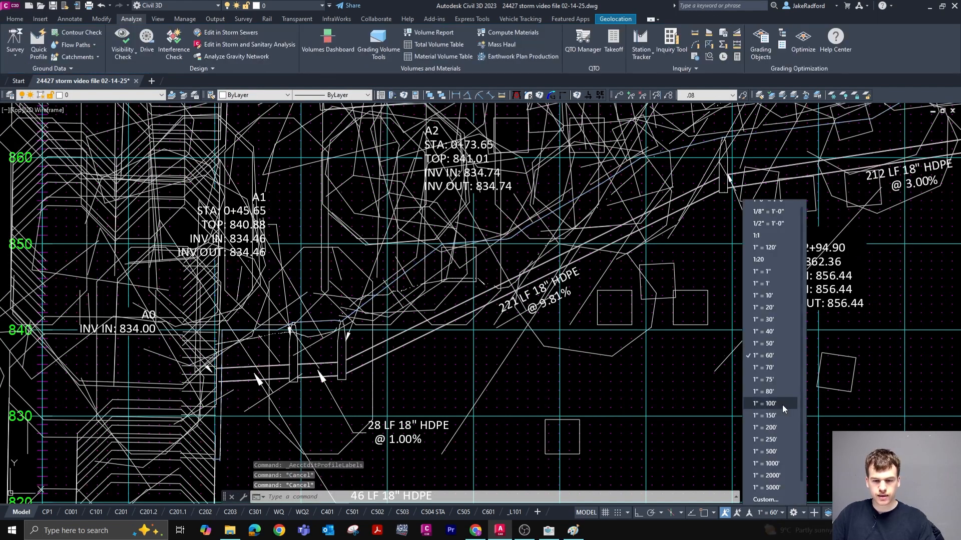
left_click(770, 277)
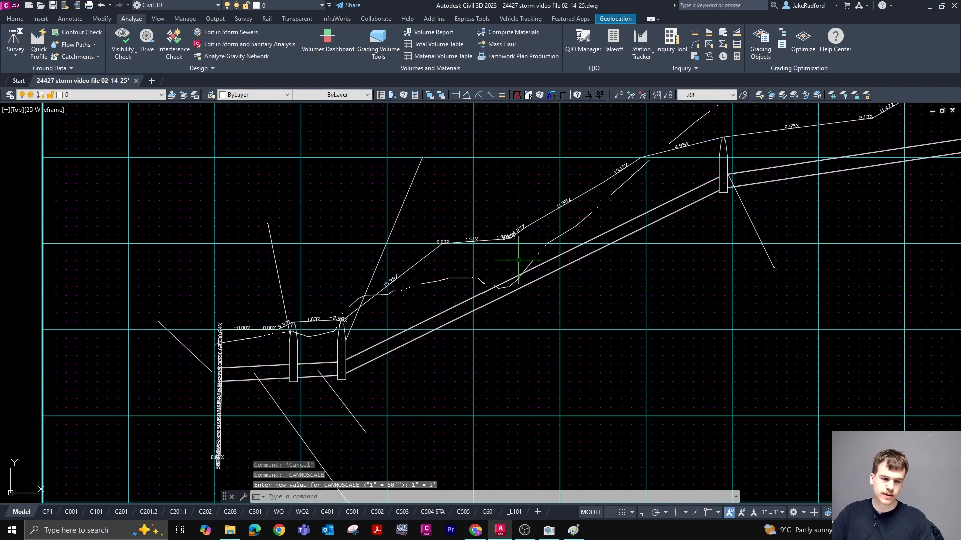
Examine the grade labels along the proposed grade profile near the storm inlets for their longitudinal slopes
scroll(395, 285, "up", 6)
scroll(399, 283, "down", 3)
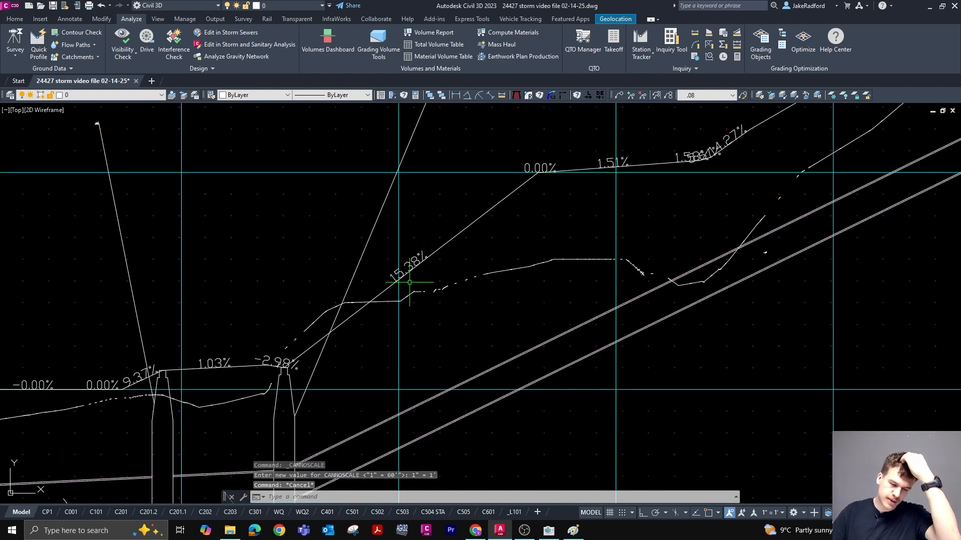
scroll(411, 280, "down", 3)
left_click(415, 280)
scroll(530, 215, "up", 4)
scroll(390, 301, "down", 4)
scroll(624, 177, "up", 4)
scroll(451, 246, "down", 2)
scroll(574, 210, "up", 4)
scroll(387, 214, "down", 5)
scroll(441, 251, "up", 5)
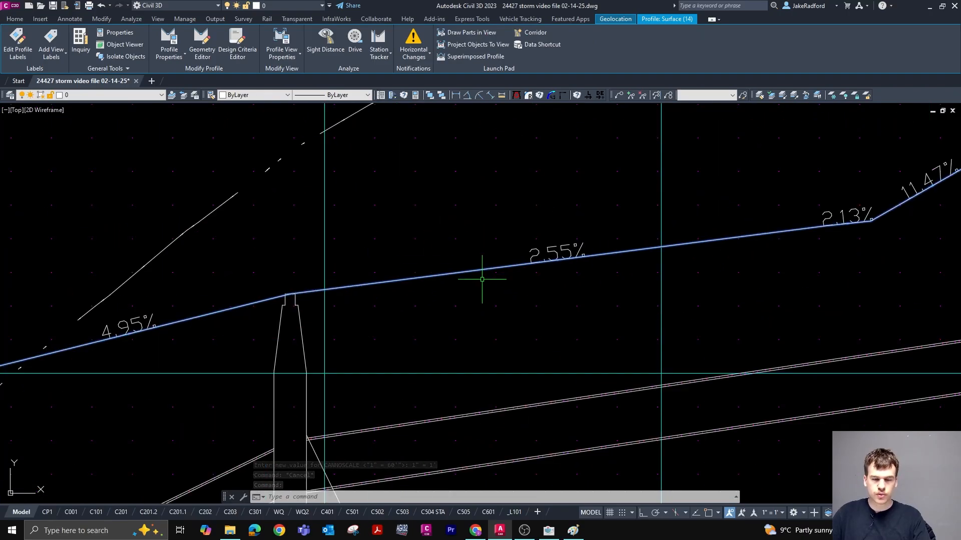
scroll(420, 225, "down", 5)
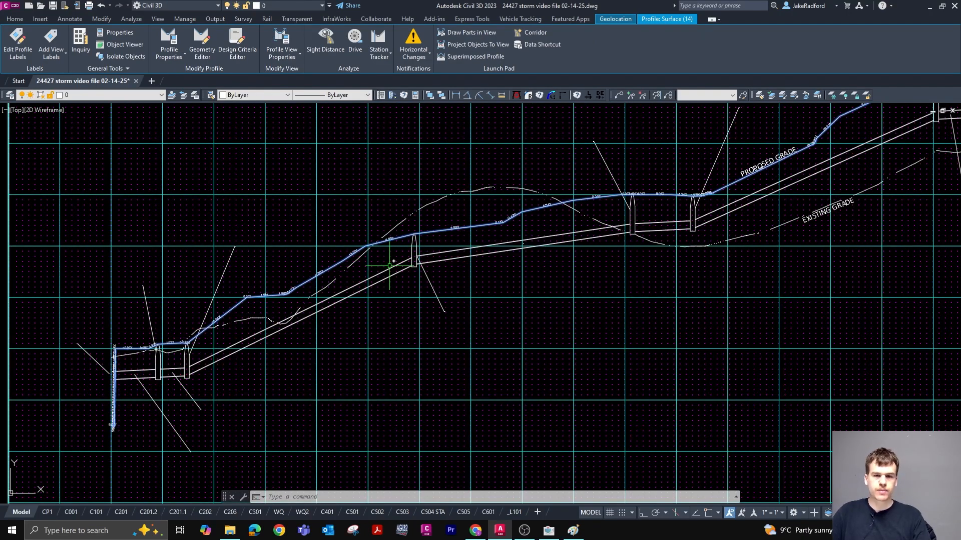
Switch to Hydraflow Storm Sewers beside the profile drawing and bring the inlet IDs into view in the inlet table
scroll(442, 225, "up", 6)
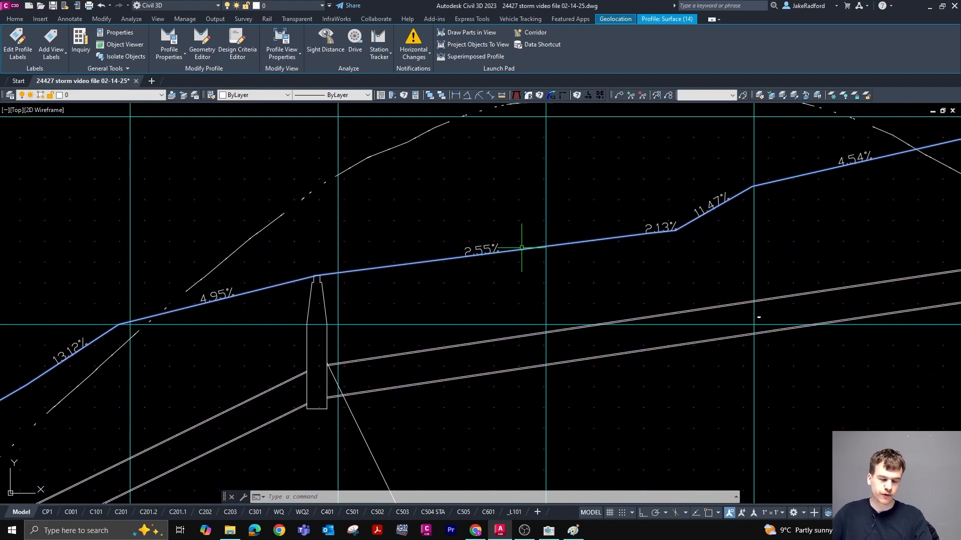
scroll(615, 223, "down", 6)
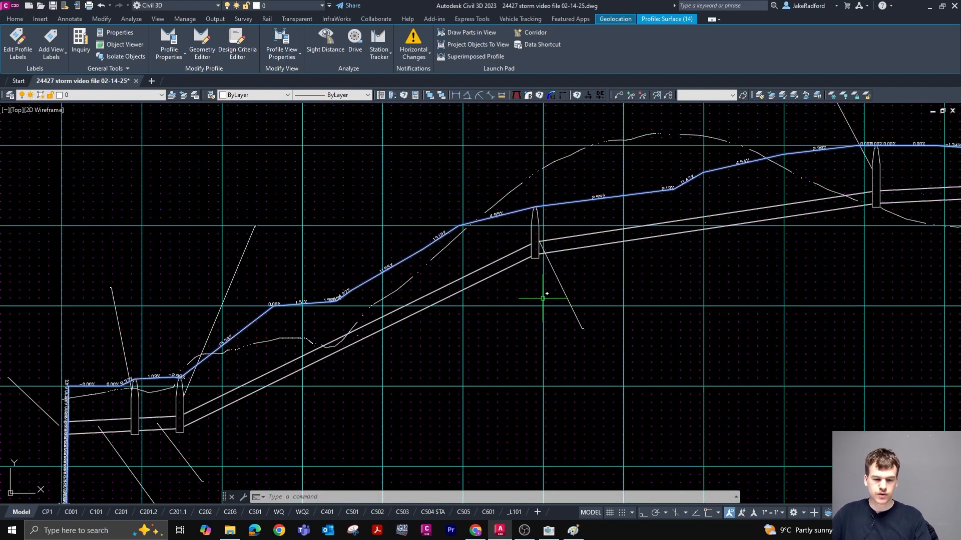
left_click(549, 530)
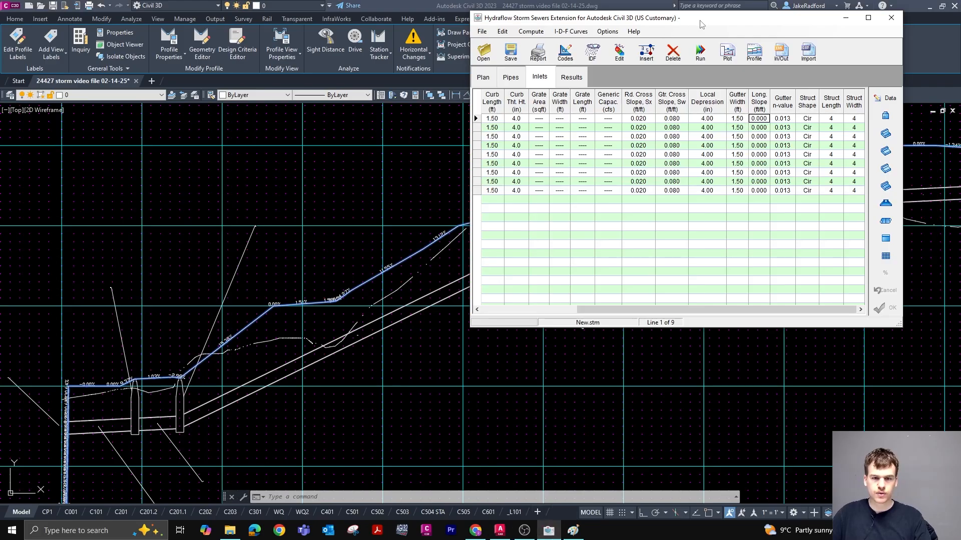
scroll(417, 134, "down", 2)
left_click_drag(620, 309, 516, 313)
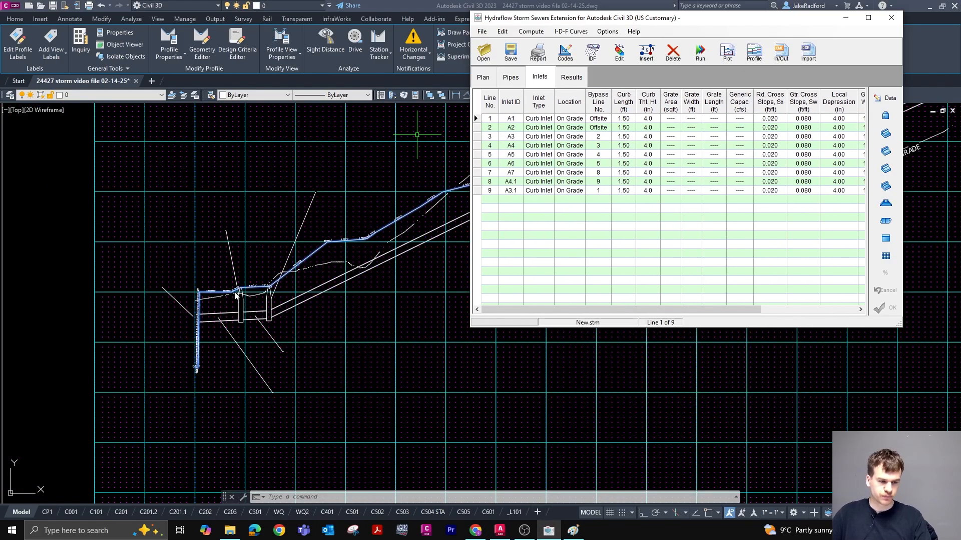
Check the proposed grade label at inlet A1 in the profile and set the longitudinal slope of line 1 to 0.01 ft/ft
scroll(234, 250, "up", 6)
scroll(220, 199, "down", 4)
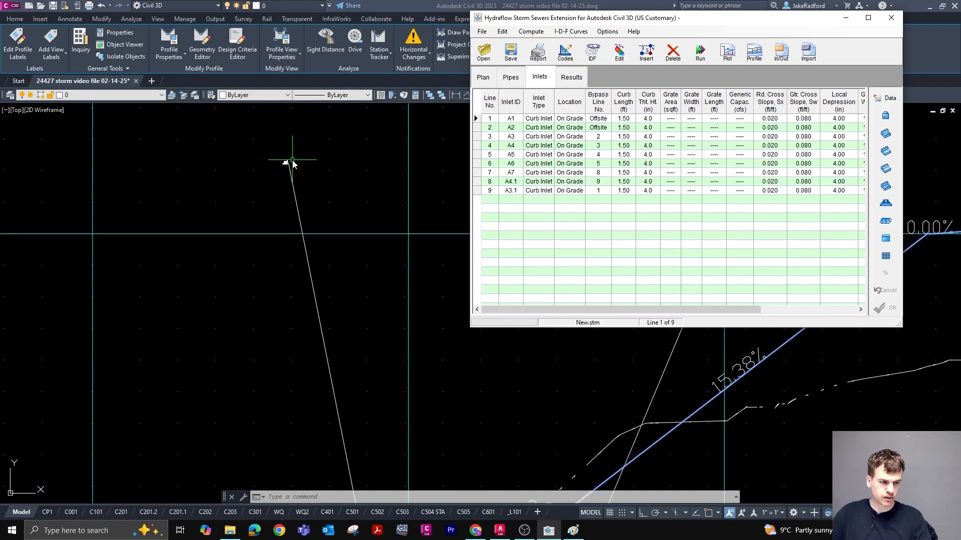
scroll(317, 307, "up", 4)
scroll(276, 290, "up", 1)
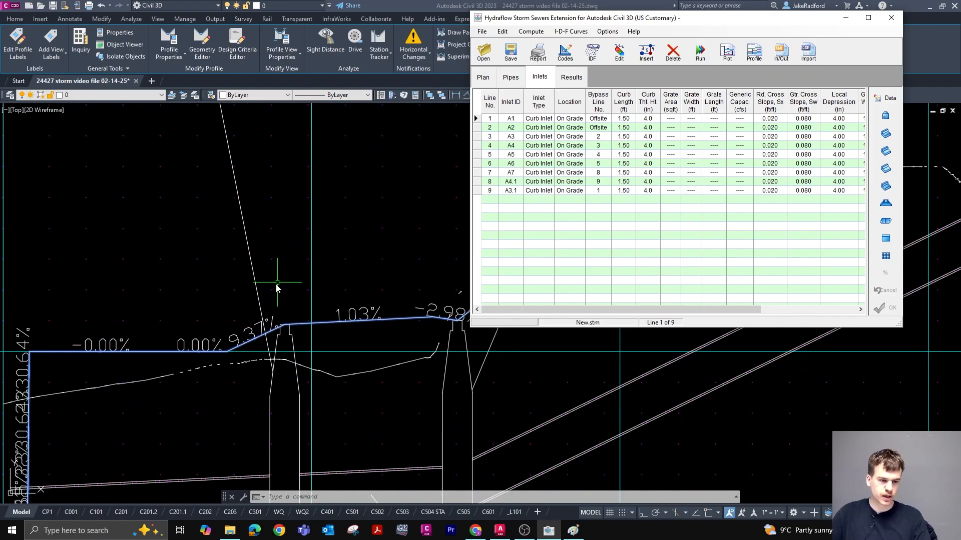
scroll(278, 274, "up", 2)
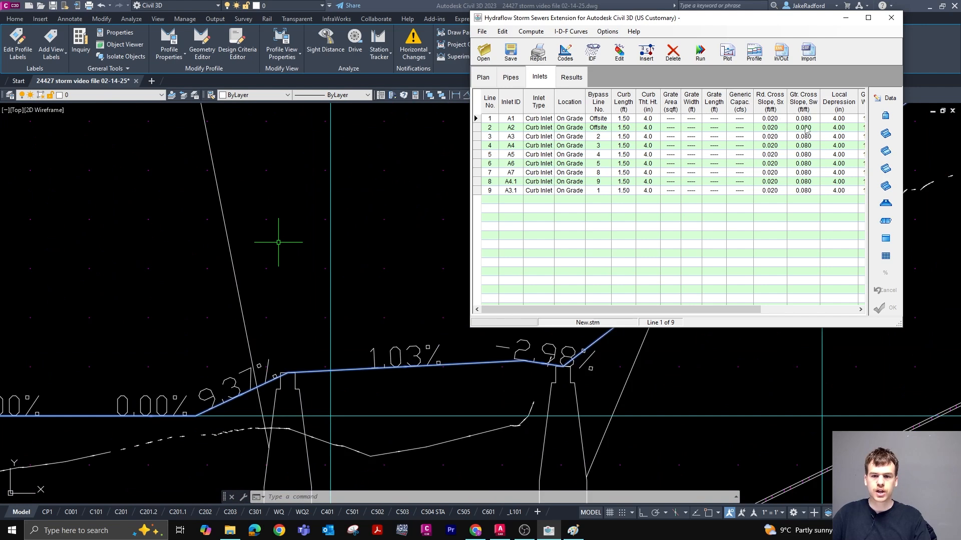
left_click_drag(708, 309, 779, 310)
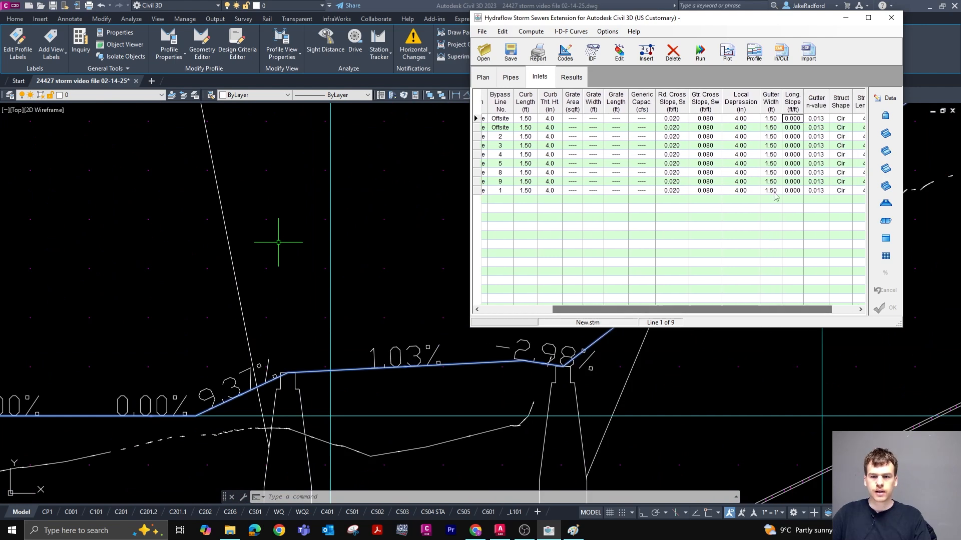
left_click(803, 118)
type("0.01")
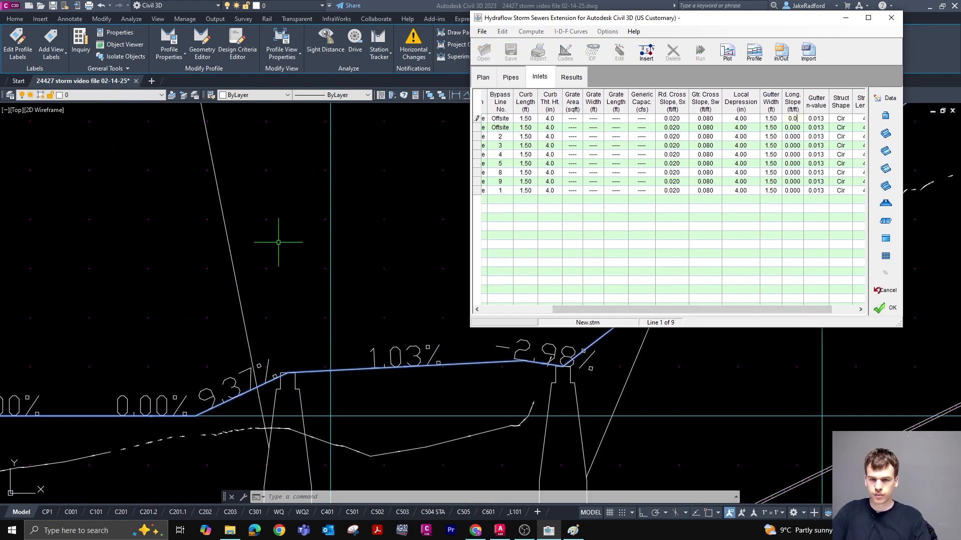
key("Return")
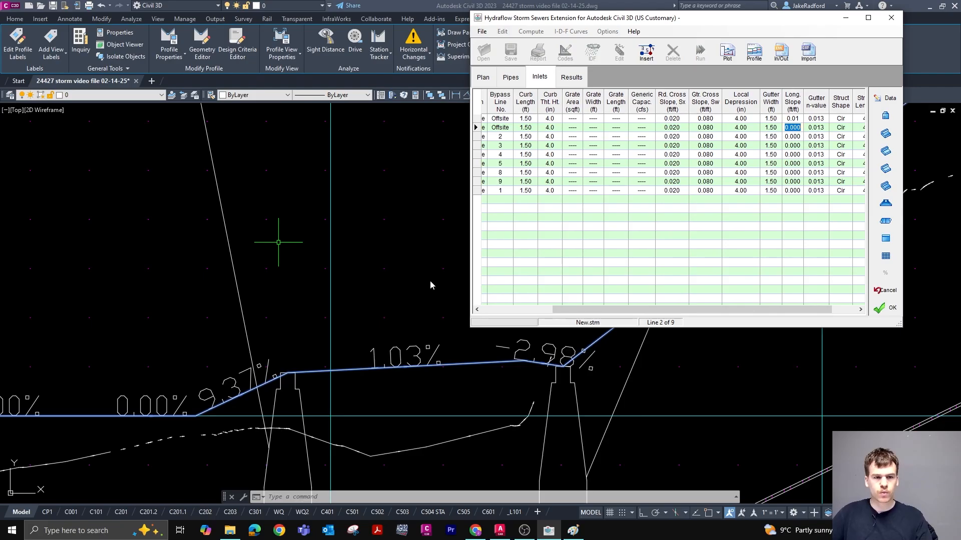
Read the proposed grade just upstream of inlet A2 and set the longitudinal slope of line 2 to 0.15 ft/ft
scroll(311, 184, "down", 5)
scroll(369, 244, "up", 6)
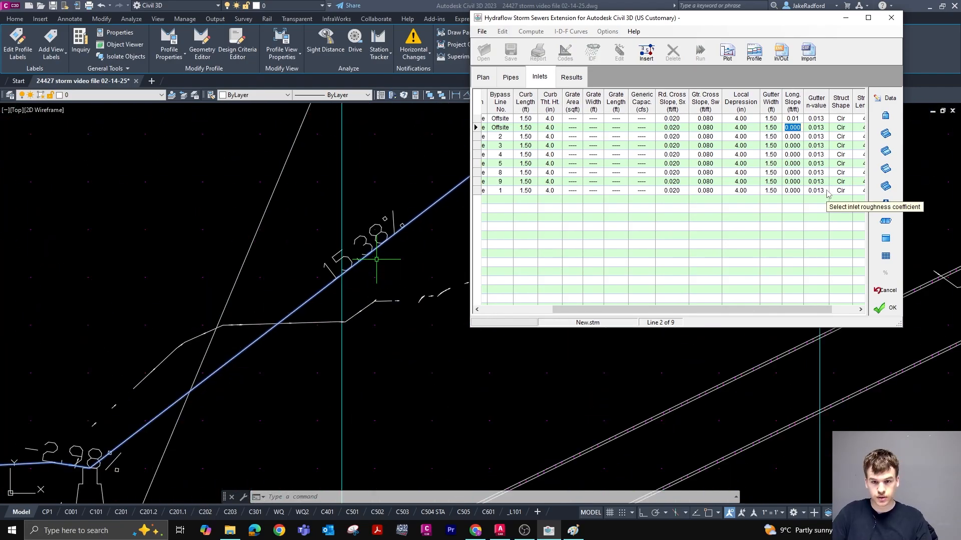
type(".015")
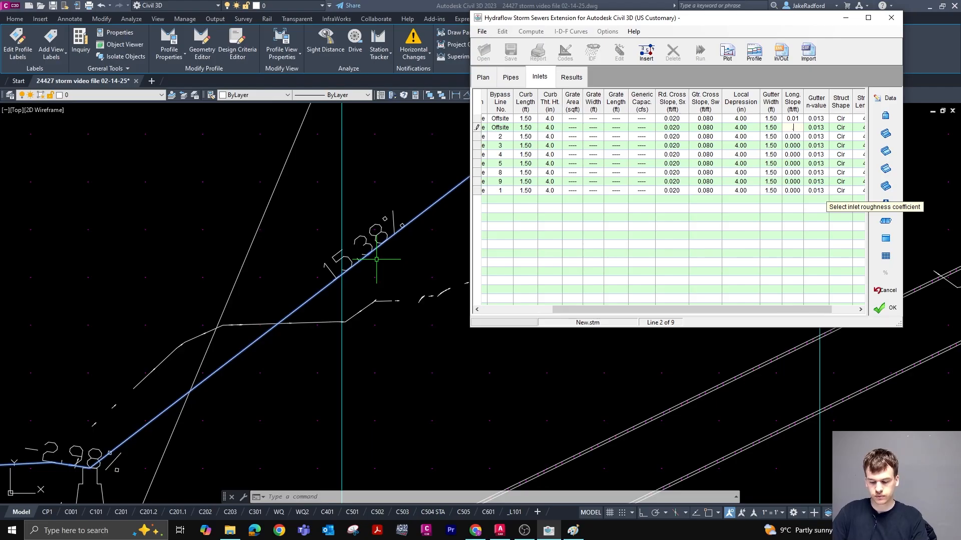
key("Return")
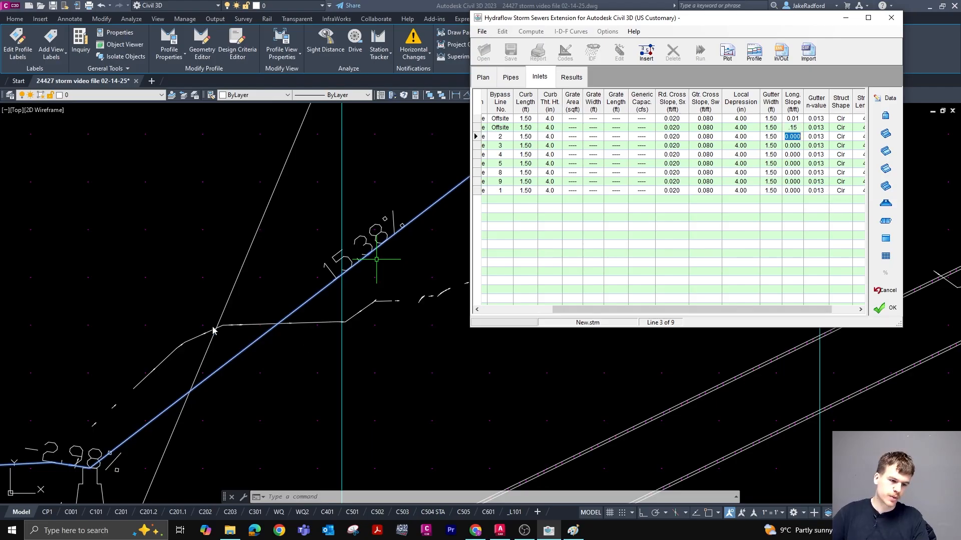
Find inlet A3 along the storm profile, read its upstream proposed grade, and set the longitudinal slope of line 3 to 0.025 ft/ft
scroll(278, 321, "down", 3)
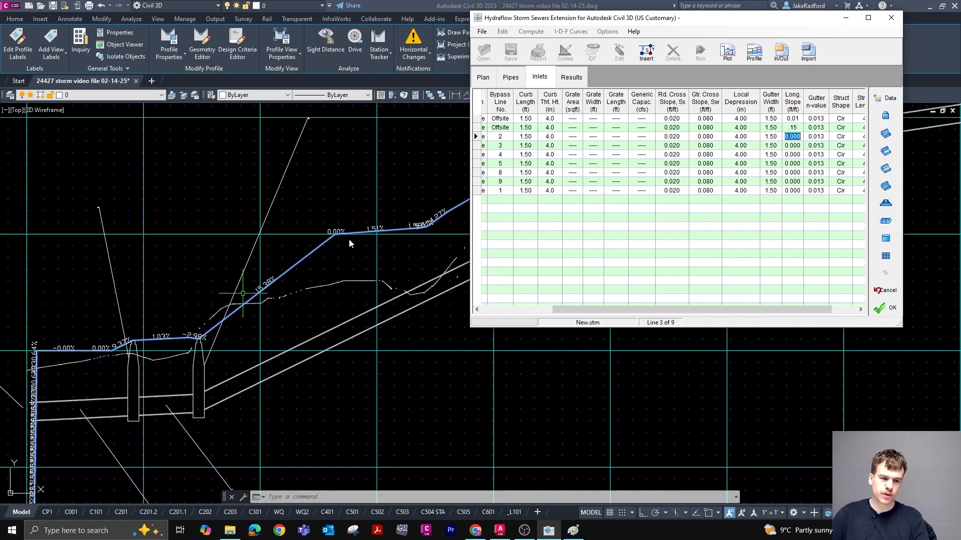
scroll(350, 245, "down", 2)
scroll(409, 219, "down", 2)
scroll(334, 291, "down", 2)
scroll(403, 239, "up", 6)
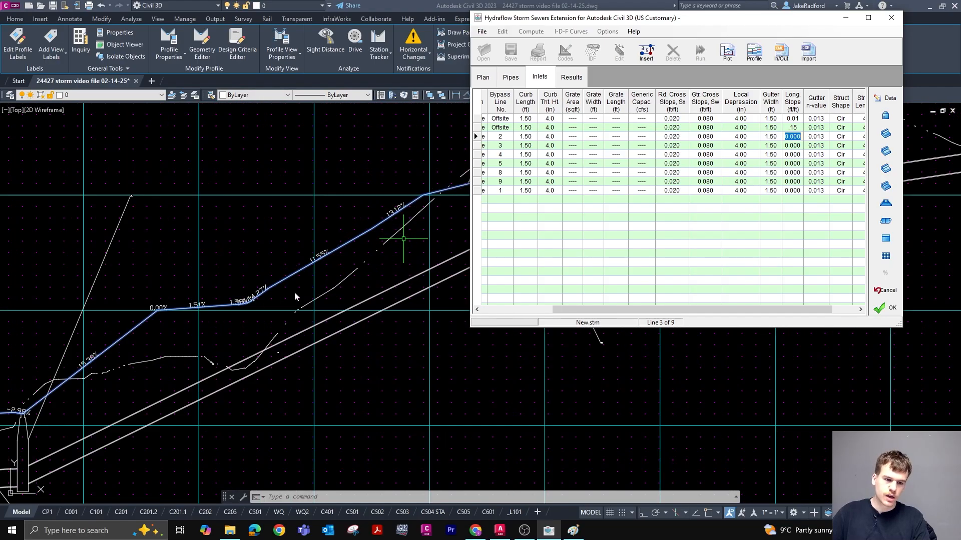
scroll(355, 258, "down", 3)
scroll(304, 273, "up", 6)
scroll(257, 265, "down", 1)
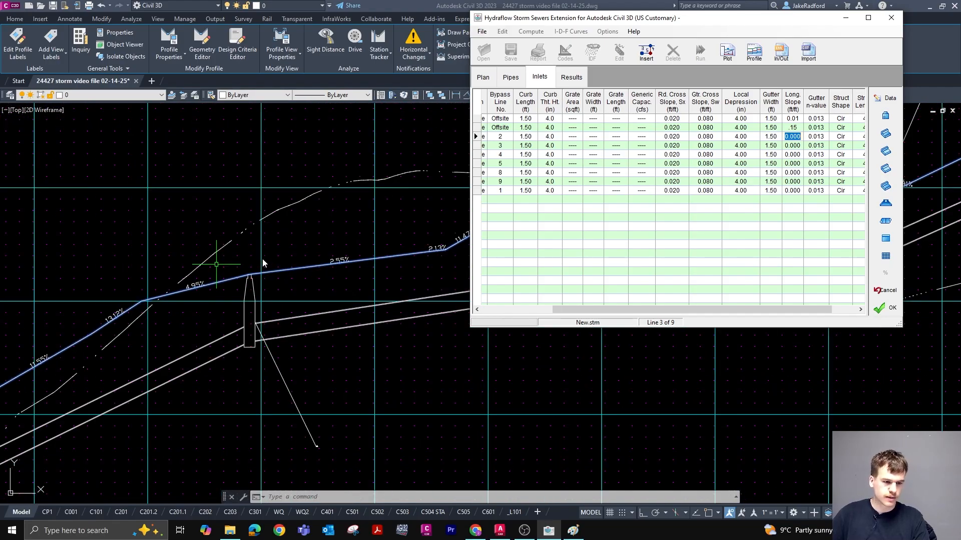
scroll(310, 443, "up", 3)
scroll(326, 407, "down", 4)
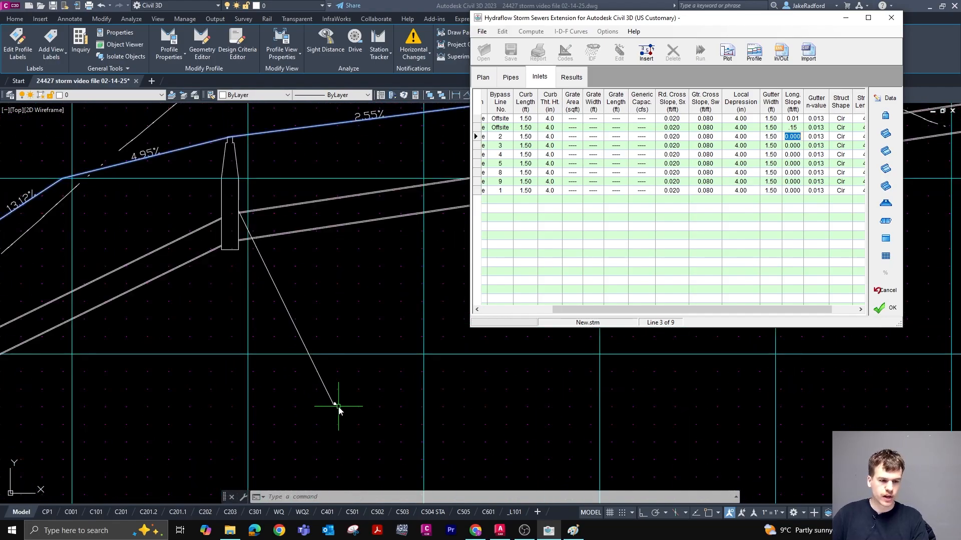
scroll(286, 230, "up", 5)
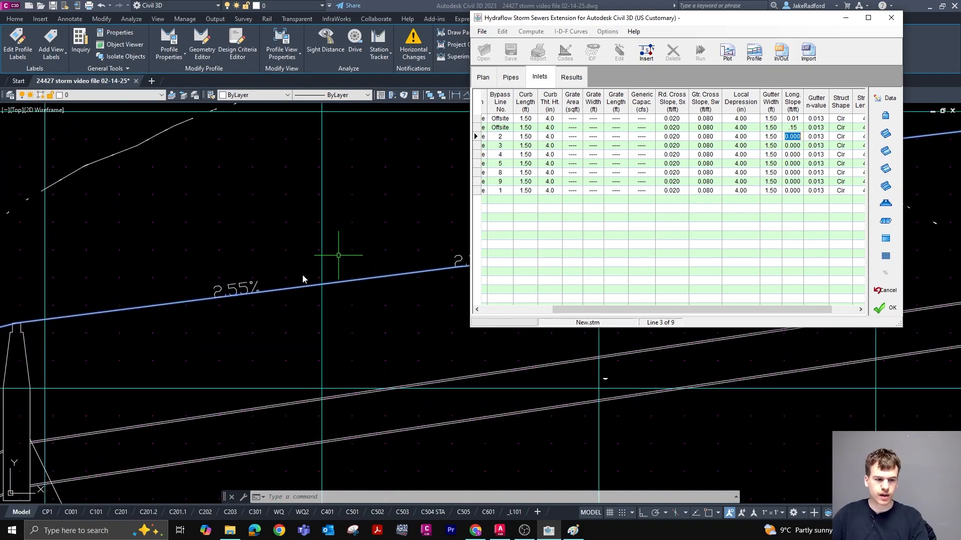
type("0.025")
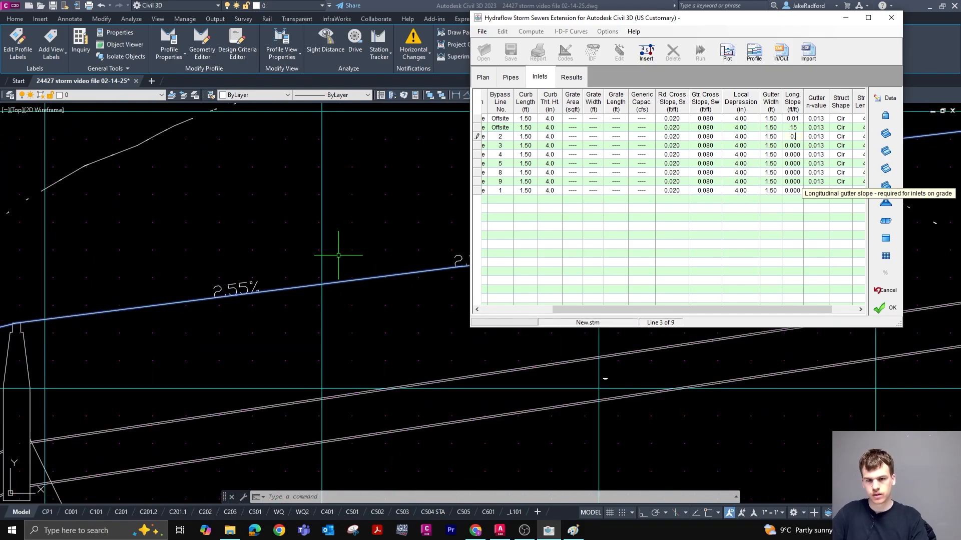
key("Return")
Check the proposed grade at inlet A4 in the profile and enter a longitudinal slope of 0 for line 4
scroll(240, 275, "down", 3)
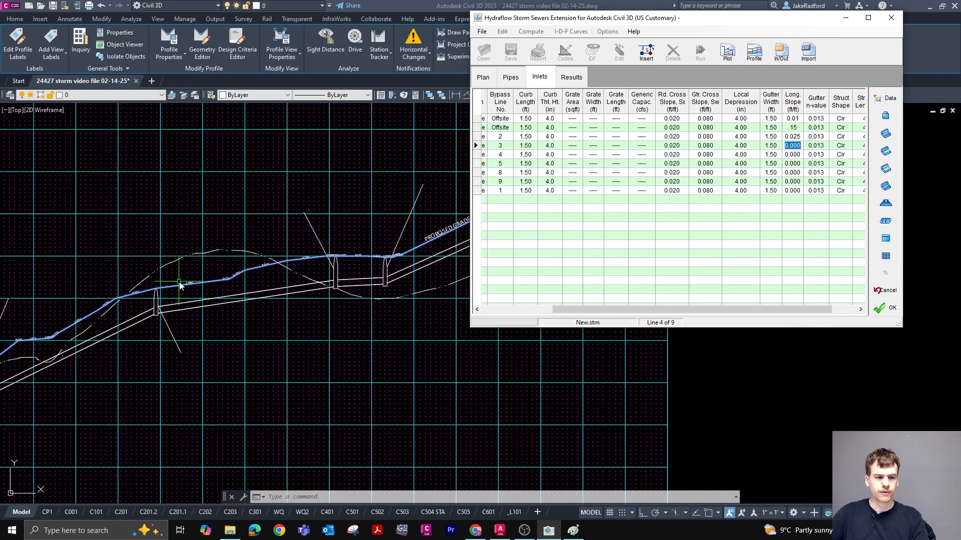
scroll(300, 265, "up", 5)
scroll(350, 258, "down", 2)
scroll(350, 258, "up", 1)
scroll(322, 256, "down", 1)
scroll(310, 255, "up", 1)
scroll(309, 255, "up", 1)
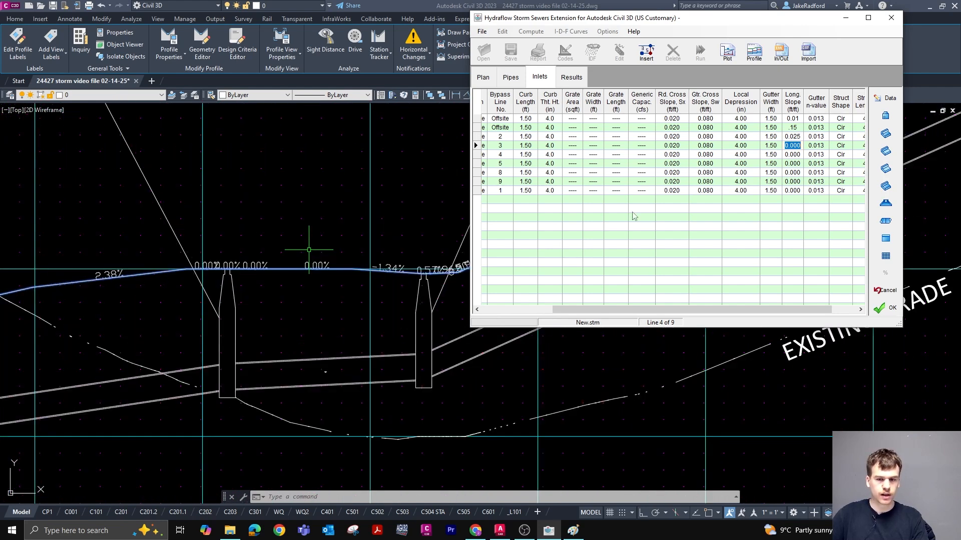
type("0")
key("Return")
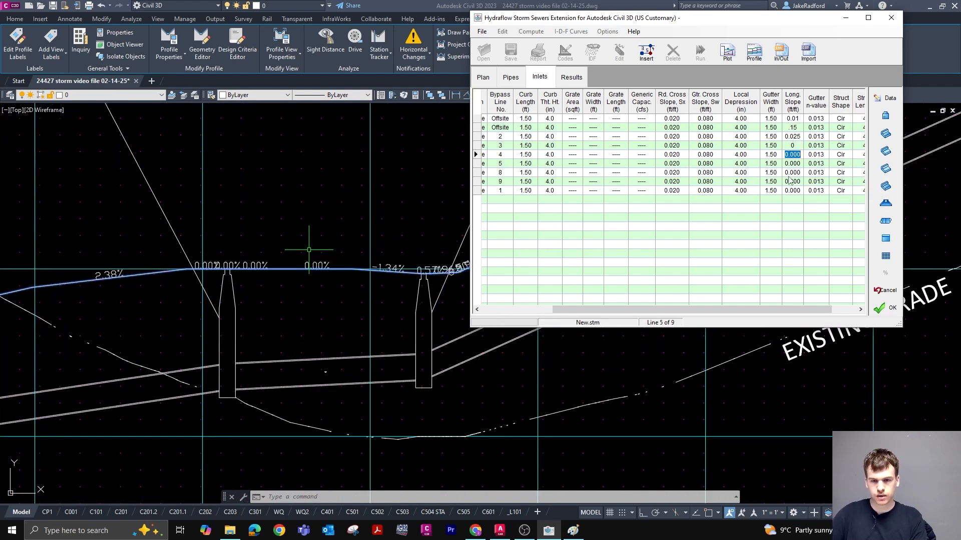
Read the proposed grade upstream of inlet A5 and set the longitudinal slope of line 5 to 0.097 ft/ft
scroll(173, 310, "down", 4)
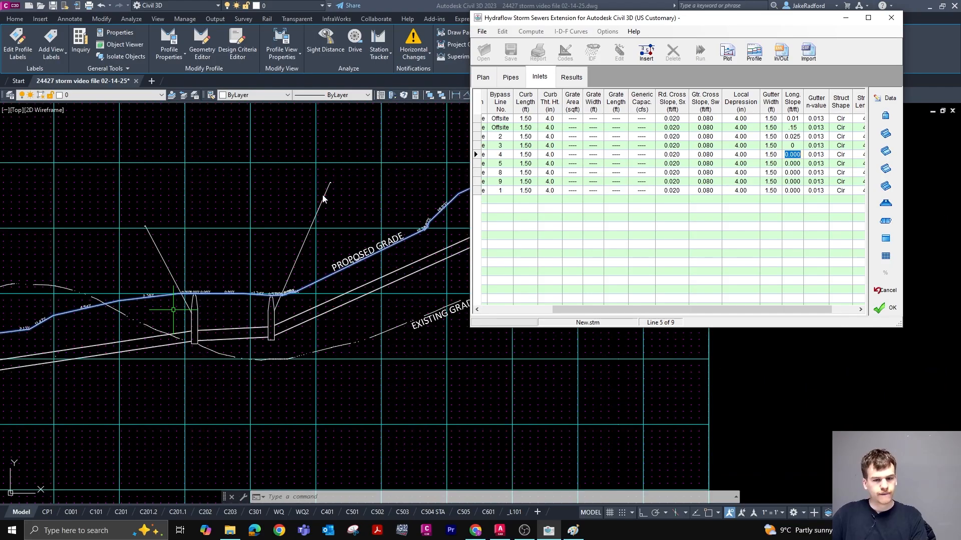
scroll(322, 198, "up", 5)
scroll(338, 306, "down", 4)
scroll(268, 354, "up", 5)
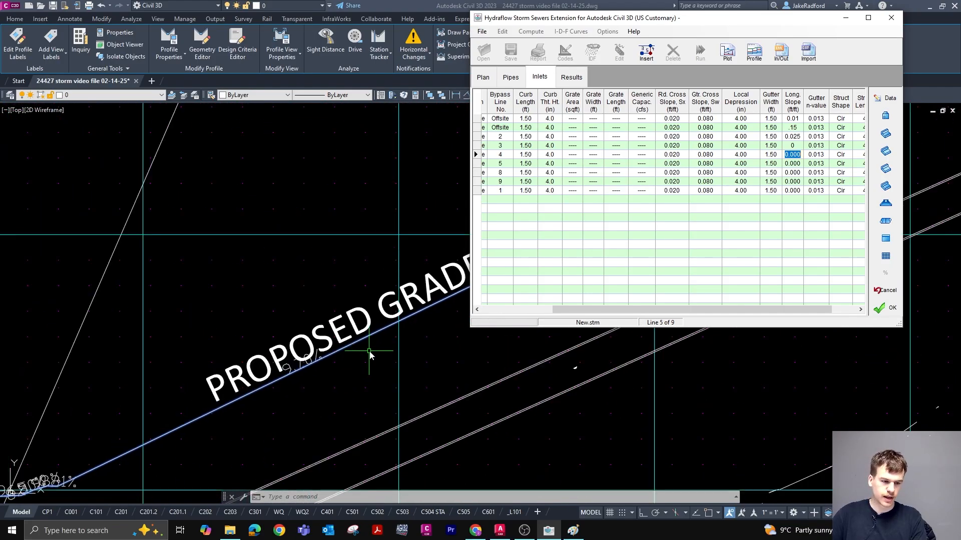
scroll(371, 355, "down", 5)
type("0.097")
Examine the proposed grades around inlets A6 and A7 in the profile, and skip past lines 6 and 7 to the longitudinal slope of line 8
scroll(331, 356, "up", 2)
scroll(413, 325, "up", 3)
scroll(413, 325, "up", 3)
scroll(414, 325, "down", 3)
scroll(360, 245, "up", 5)
scroll(208, 137, "up", 1)
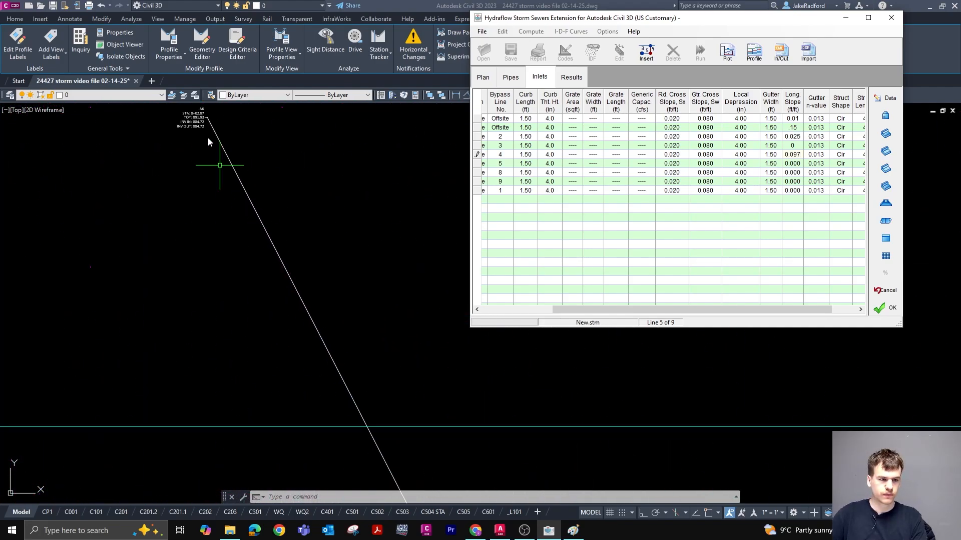
scroll(289, 123, "down", 9)
scroll(403, 259, "up", 3)
scroll(321, 257, "down", 3)
scroll(360, 271, "up", 4)
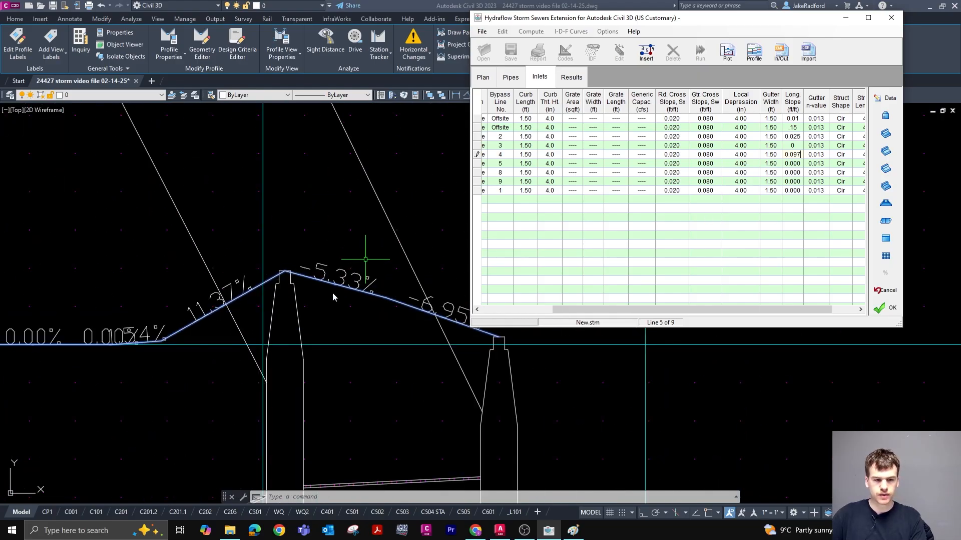
scroll(392, 200, "down", 6)
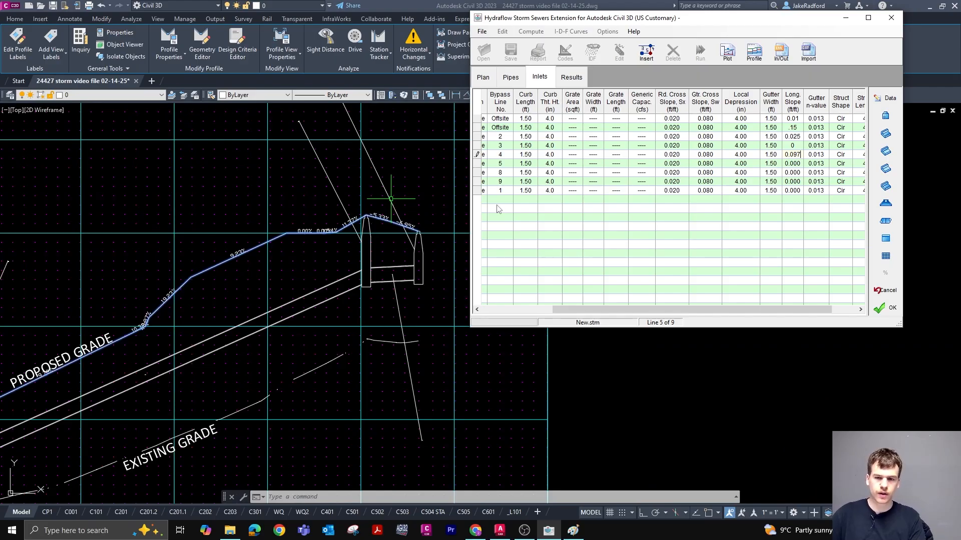
key("Down")
key("Down")
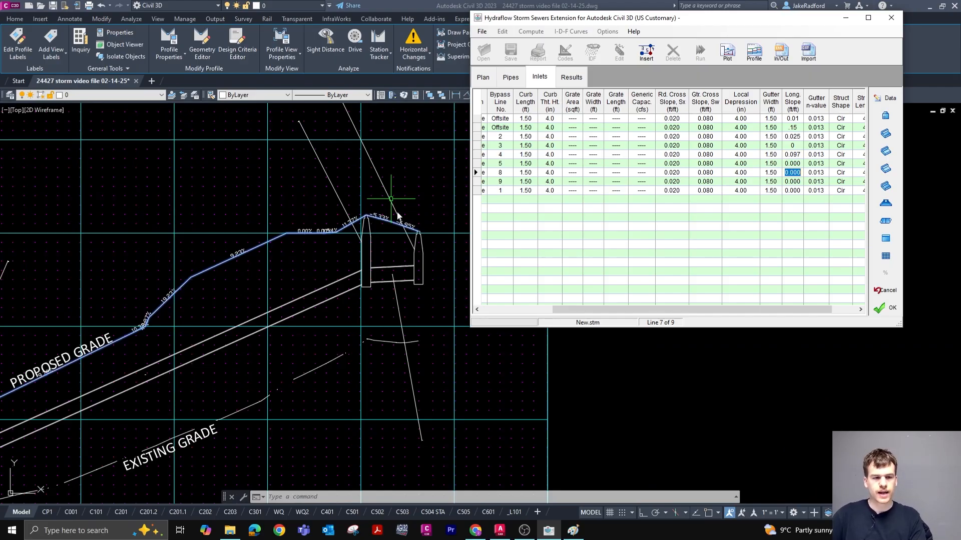
scroll(400, 214, "up", 4)
key("Down")
Move on to line 8 and locate inlet A4.1 across the road from inlet A4 in the site plan
scroll(466, 182, "down", 10)
scroll(403, 197, "down", 4)
scroll(346, 212, "up", 2)
scroll(382, 211, "down", 6)
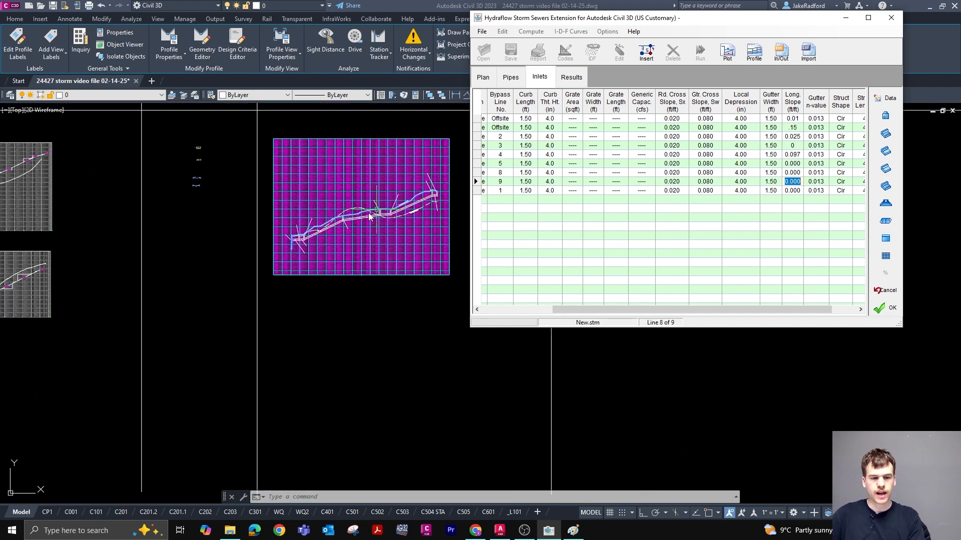
scroll(316, 242, "up", 6)
scroll(287, 312, "down", 8)
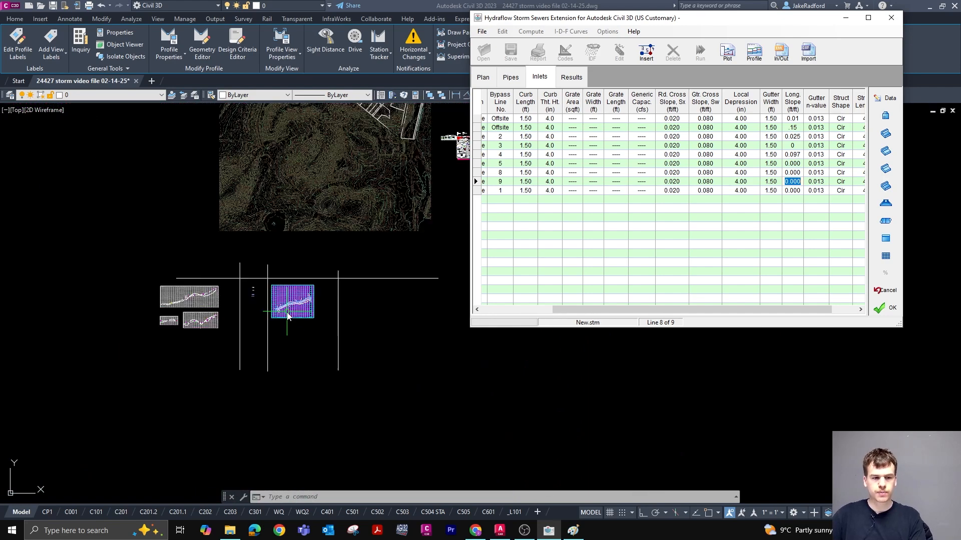
scroll(314, 173, "up", 10)
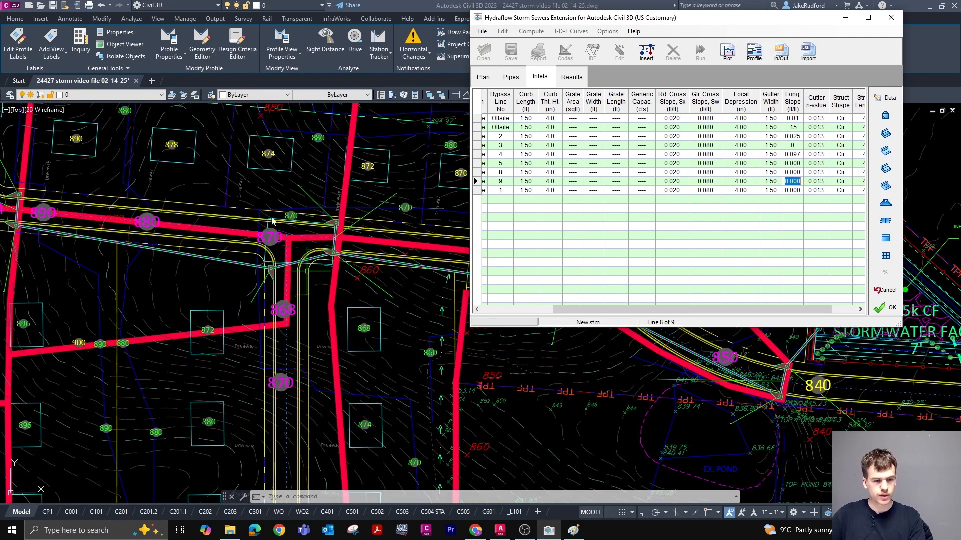
scroll(316, 224, "up", 4)
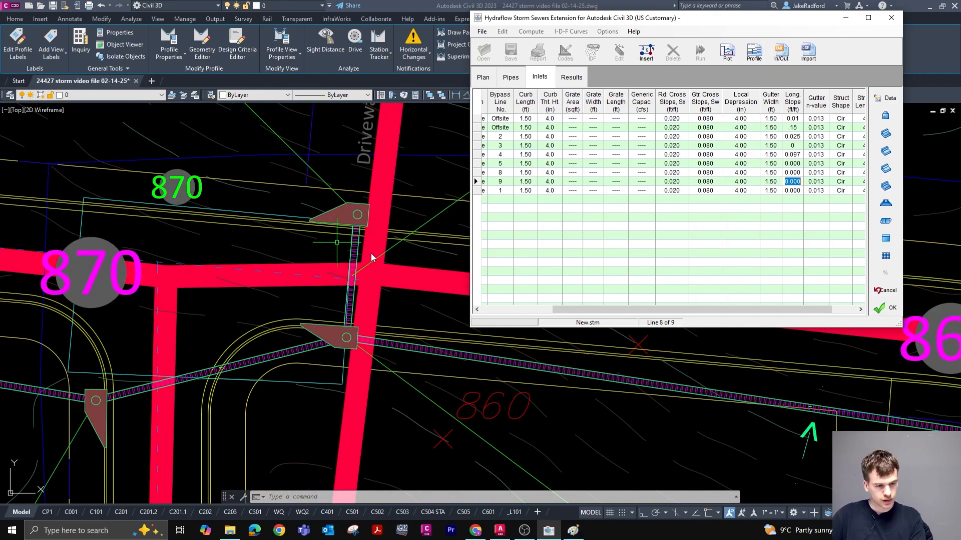
Check the data for line 8 against the plan and set its longitudinal slope to 0.097 ft/ft
left_click(547, 310)
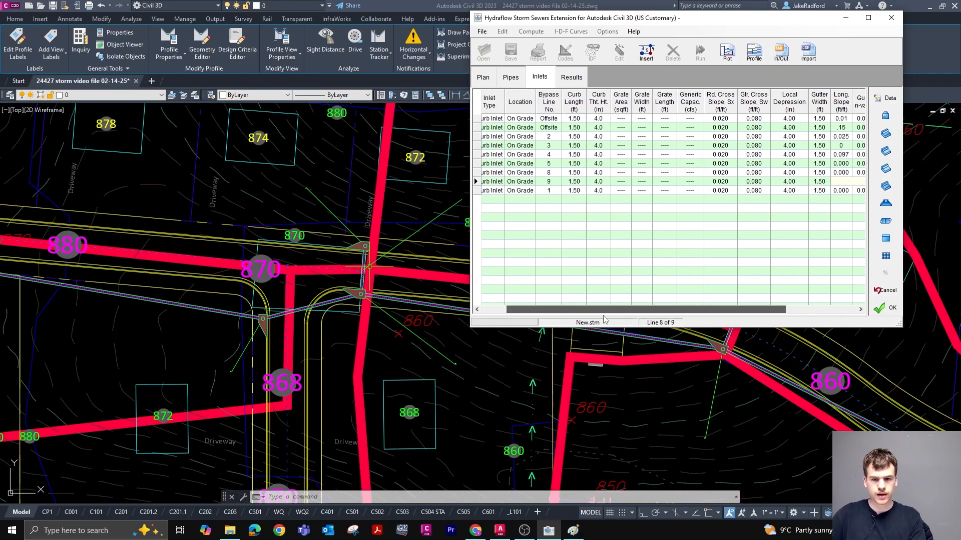
left_click_drag(546, 315, 671, 319)
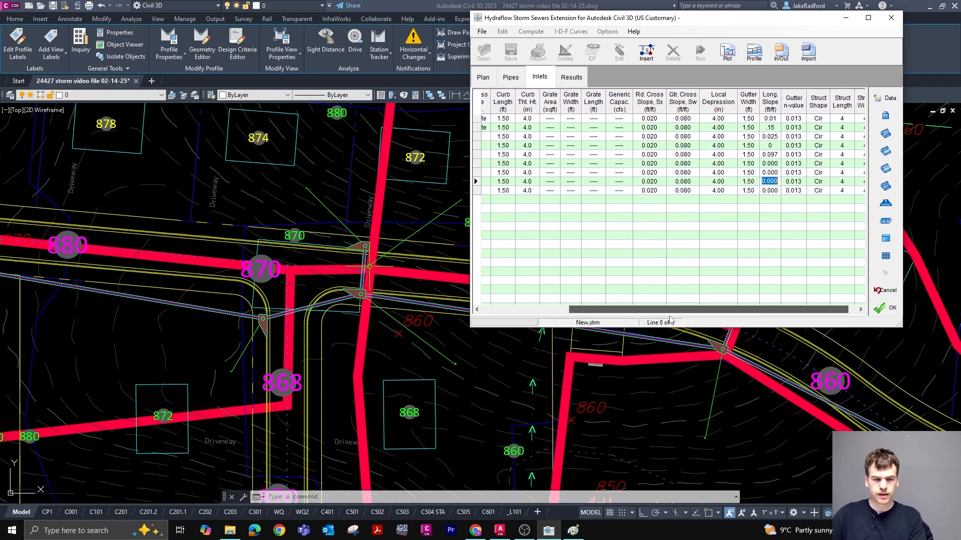
scroll(320, 246, "down", 2)
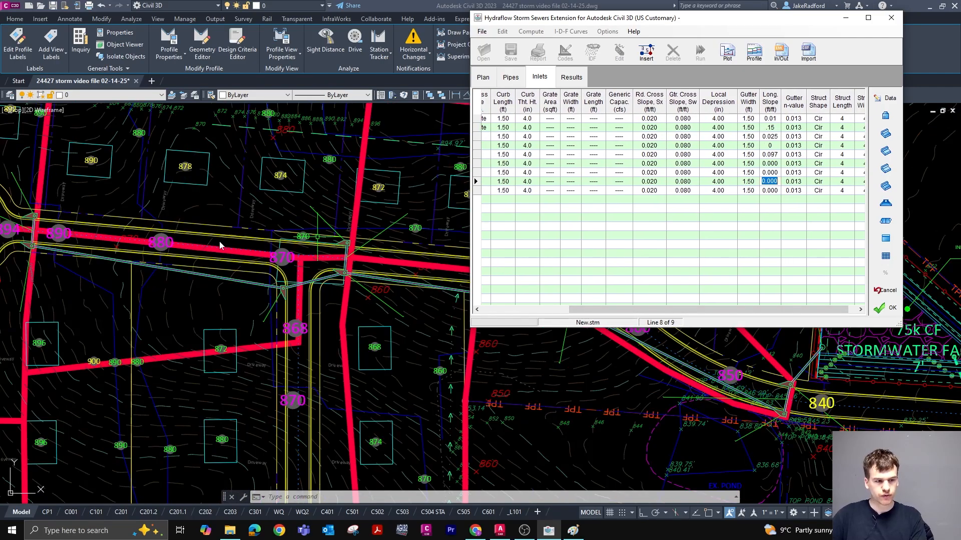
scroll(216, 228, "down", 3)
scroll(298, 243, "up", 3)
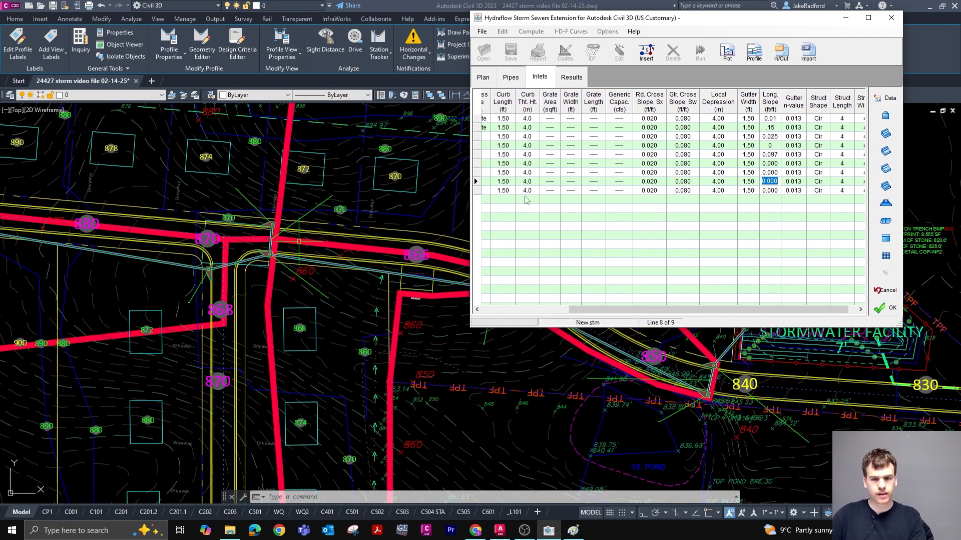
type("0.0")
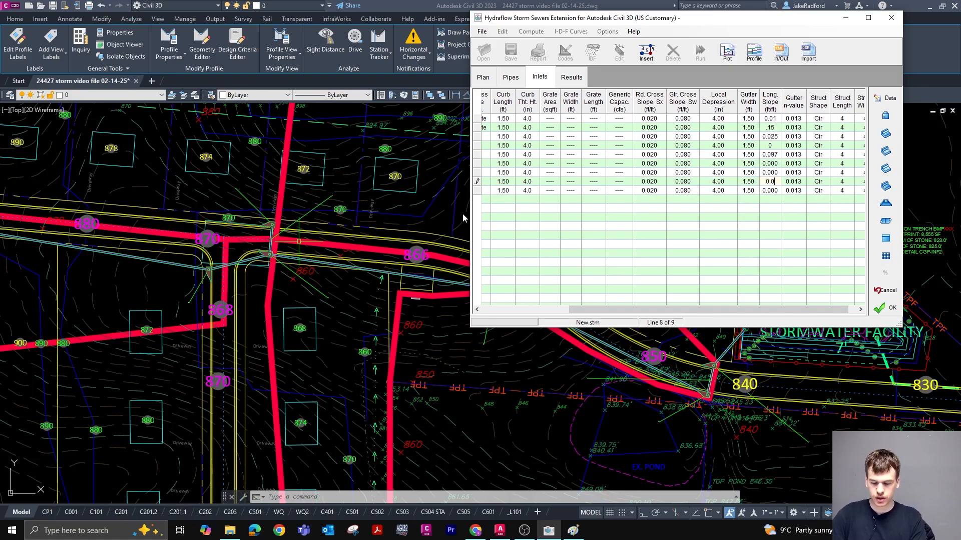
type("97")
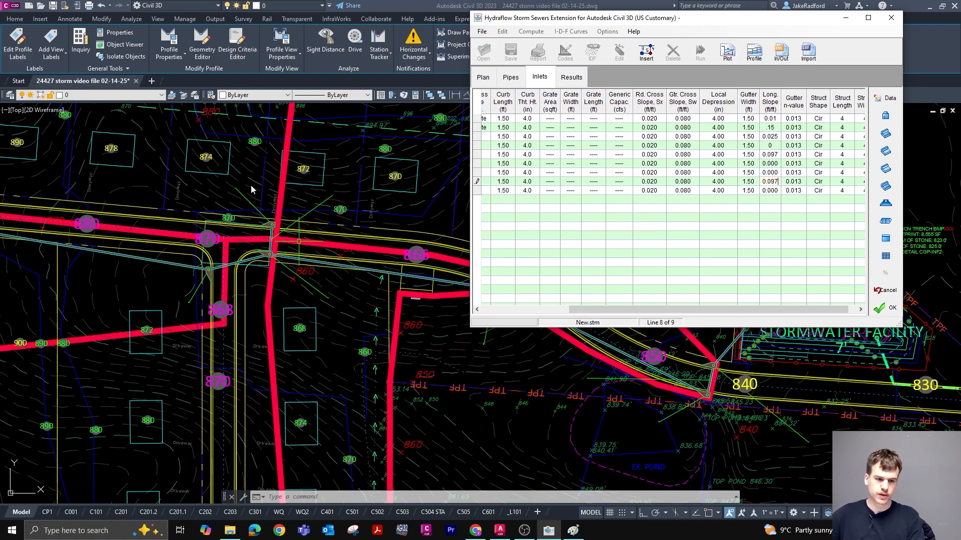
Locate inlet A3.1 in the plan, set the longitudinal slope of line 9 to 0.025 ft/ft, and accept the inlet edits
scroll(252, 189, "down", 2)
scroll(291, 234, "up", 4)
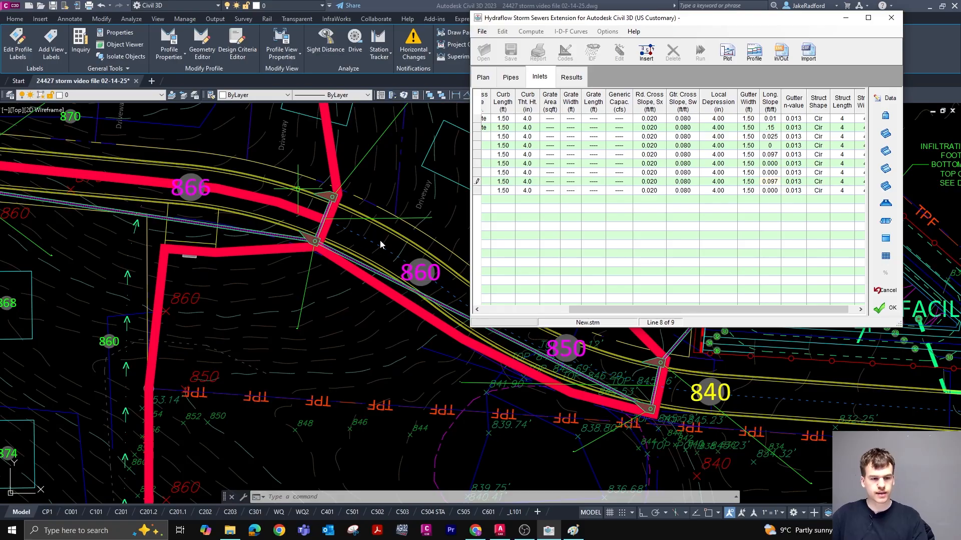
scroll(320, 233, "up", 6)
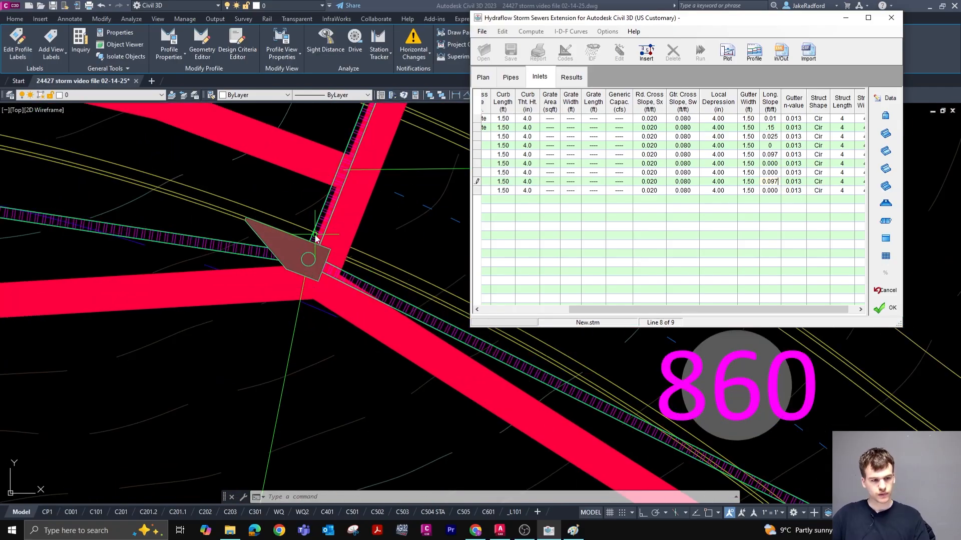
scroll(303, 241, "down", 3)
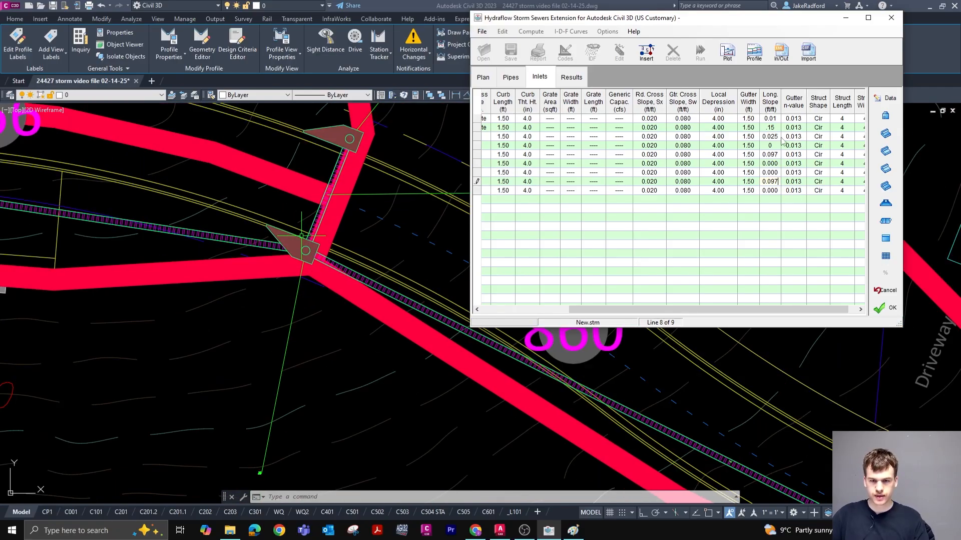
key("Down")
type("0.025")
key("Return")
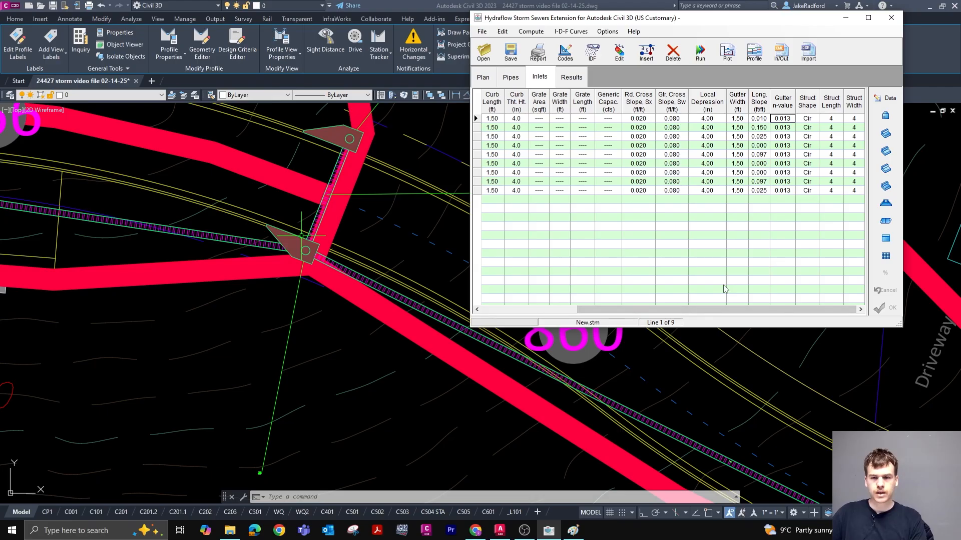
Examine the road and storm pipes around inlets A3 and A3.1 in the plan alongside the inlet table
scroll(381, 252, "down", 2)
left_click(380, 252)
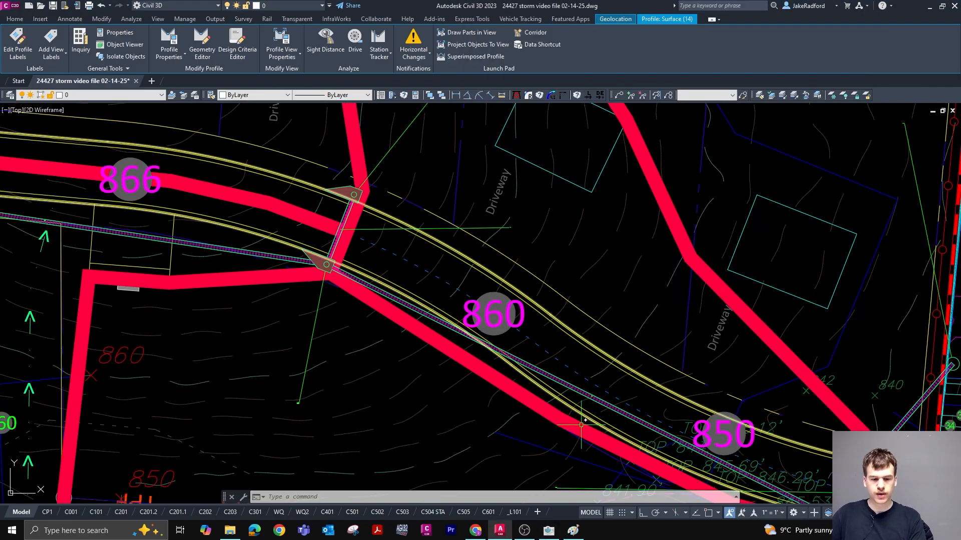
left_click(549, 531)
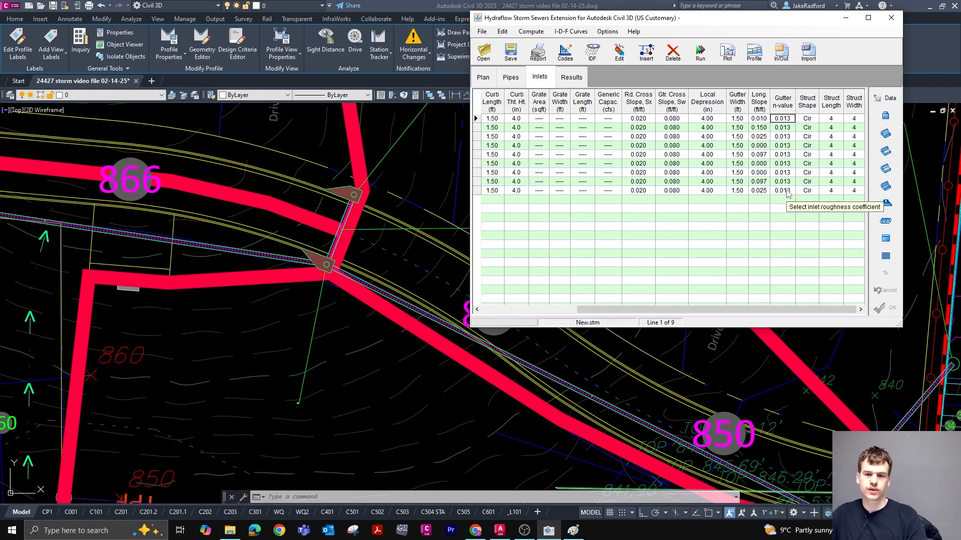
scroll(426, 281, "down", 3)
scroll(340, 251, "up", 3)
scroll(357, 251, "down", 2)
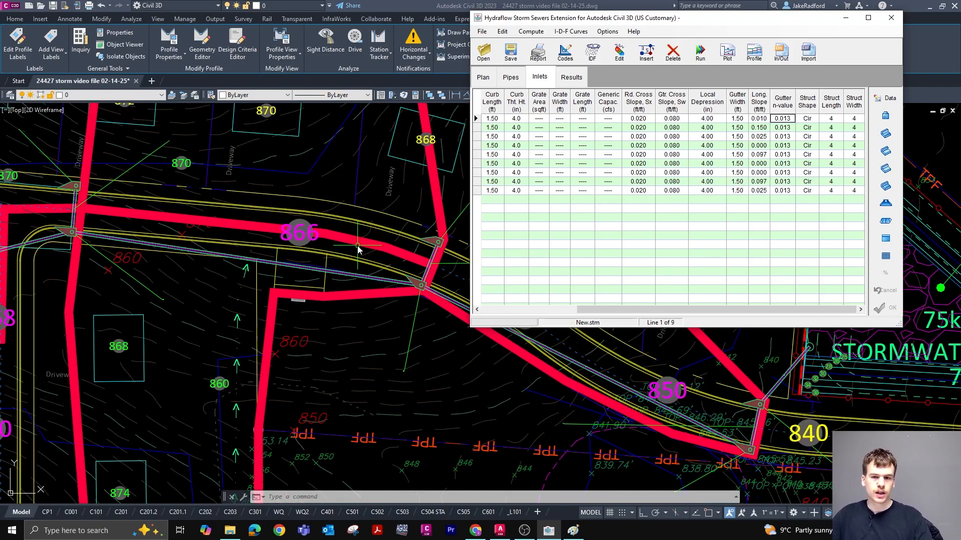
scroll(344, 247, "down", 2)
scroll(348, 245, "up", 2)
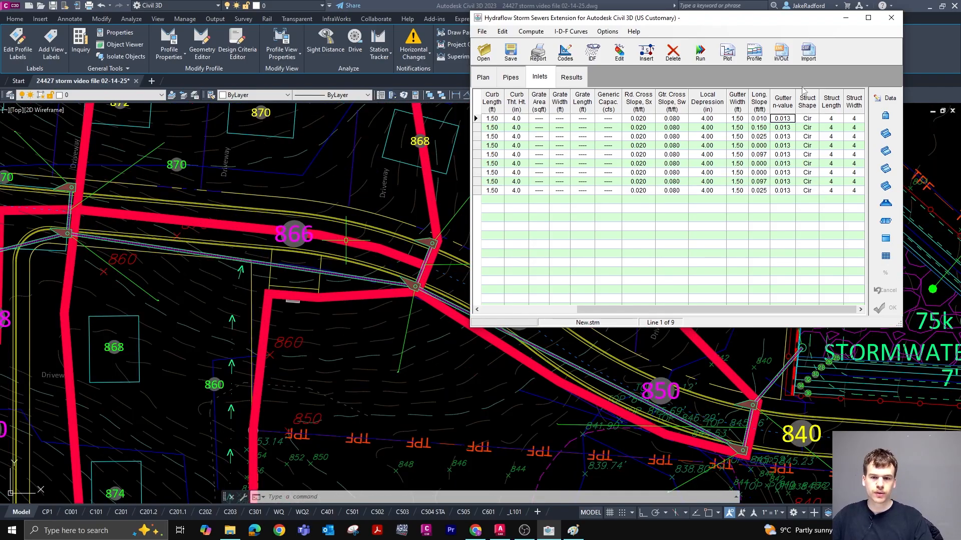
Review the inlet table and the pipe data, including the drainage area and runoff coefficient columns, and return to the inlet data
left_click_drag(666, 309, 532, 309)
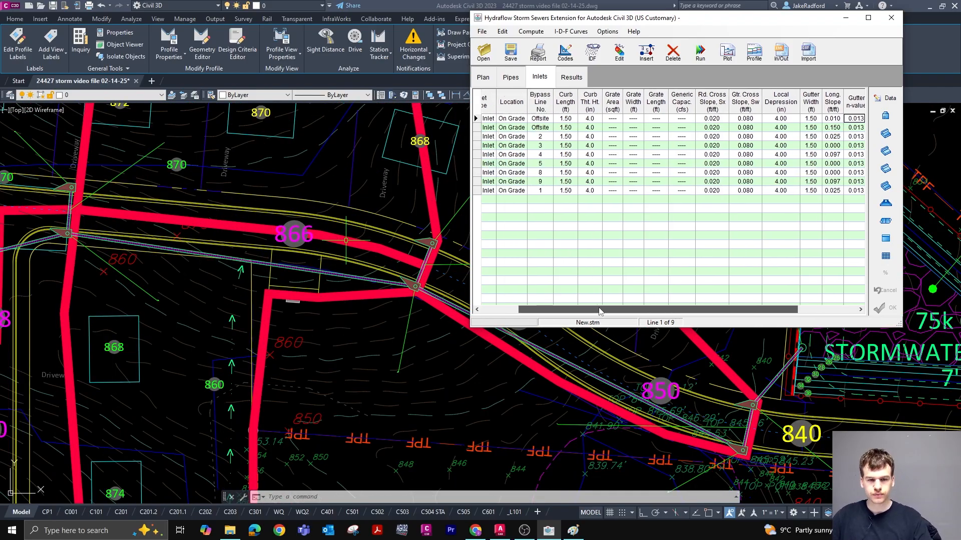
left_click(513, 77)
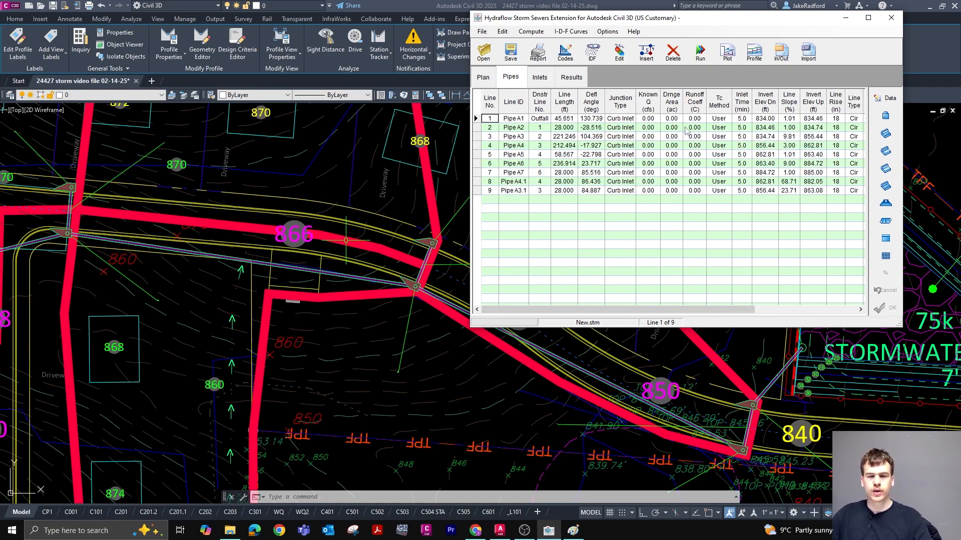
left_click_drag(669, 309, 747, 309)
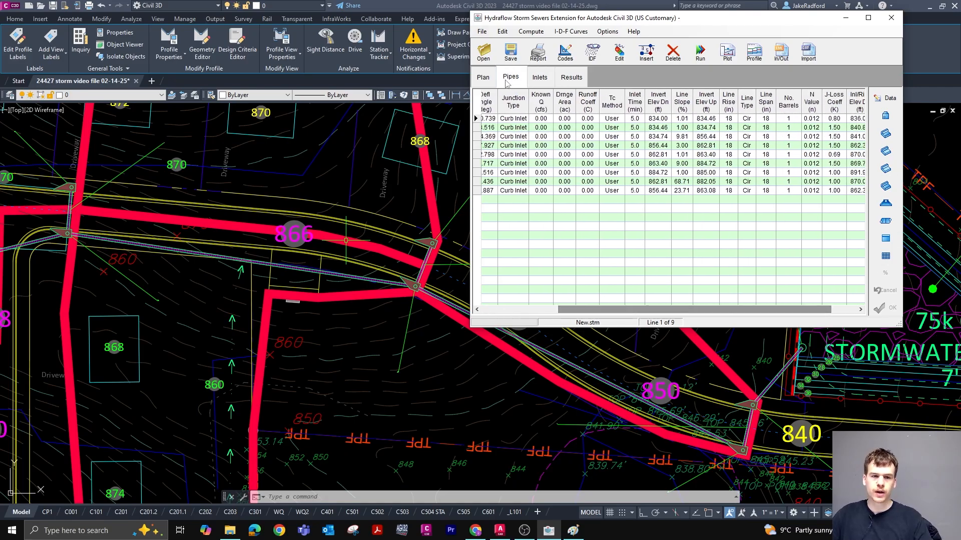
left_click(540, 78)
Examine the drainage area boundaries and their runoff coefficient and acreage labels along the storm line in the site plan
scroll(311, 225, "down", 4)
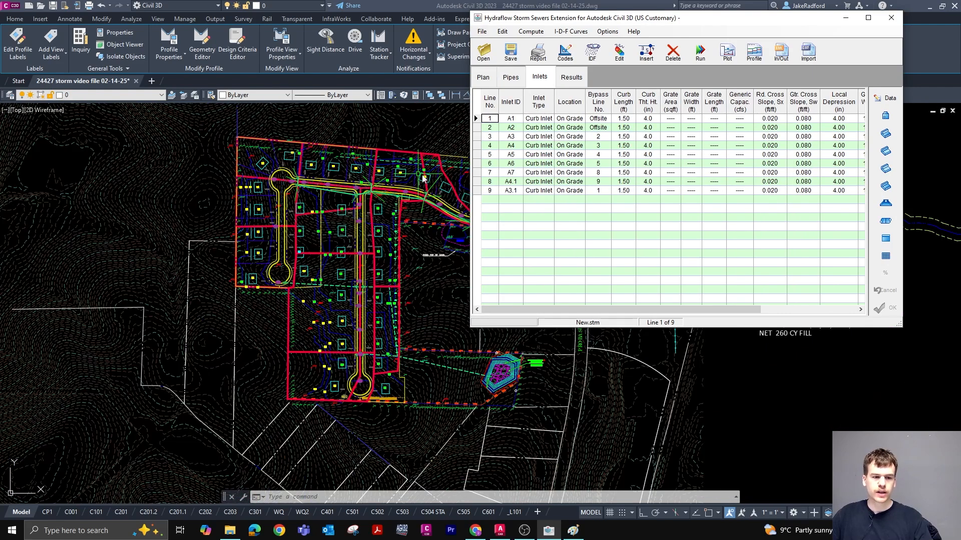
scroll(334, 180, "up", 4)
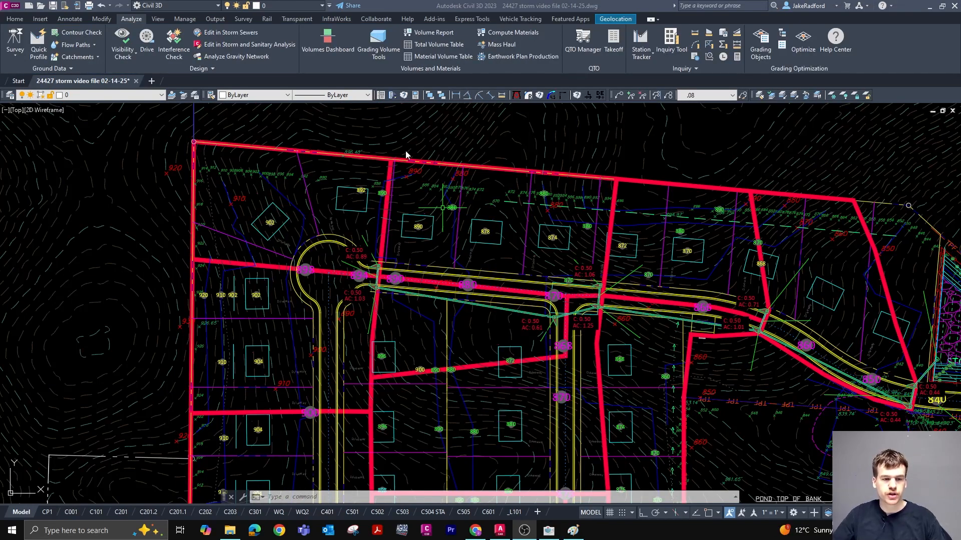
scroll(354, 234, "down", 3)
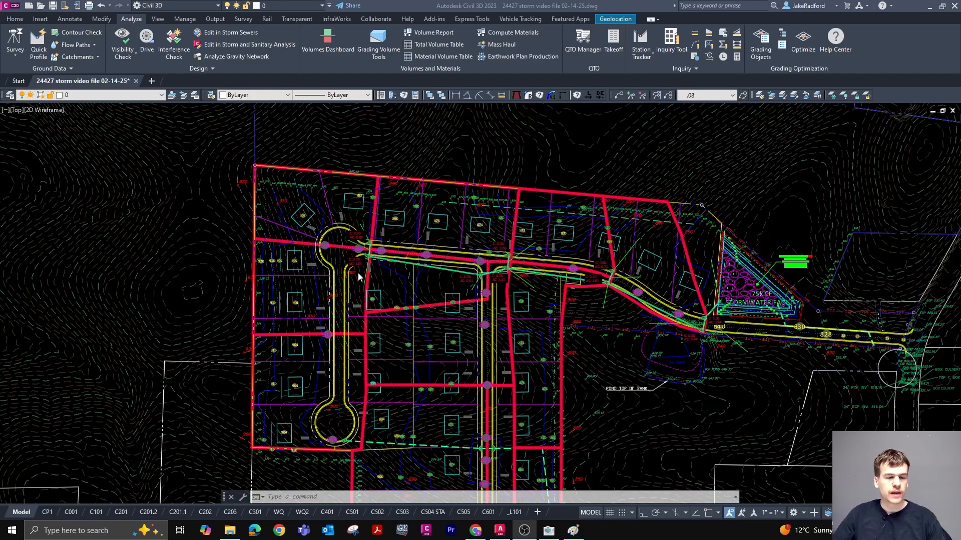
scroll(289, 370, "up", 5)
left_click(317, 270)
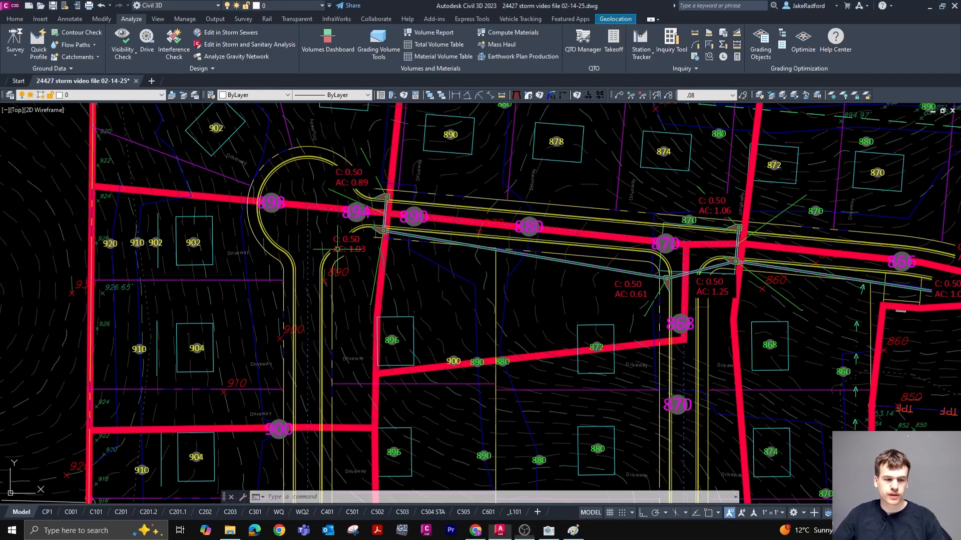
scroll(264, 317, "down", 3)
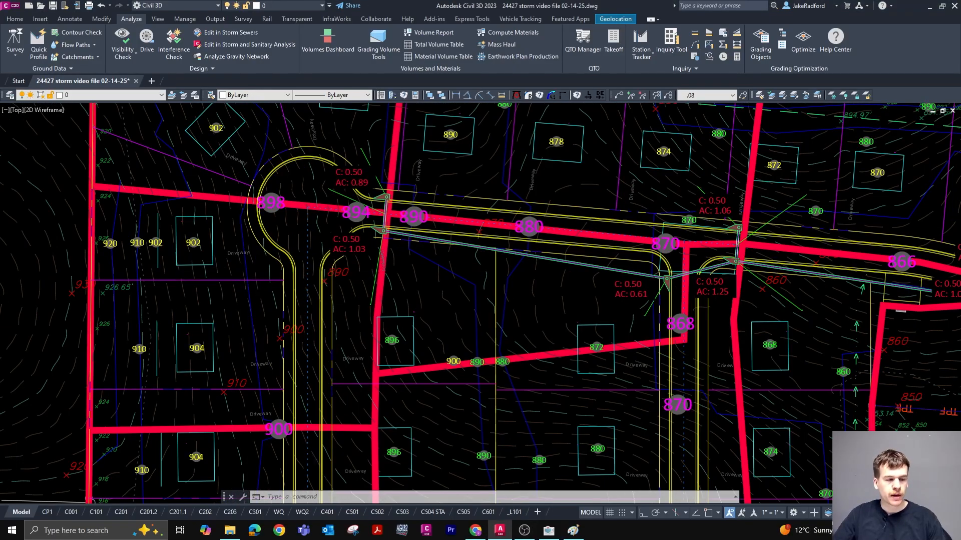
scroll(411, 382, "up", 3)
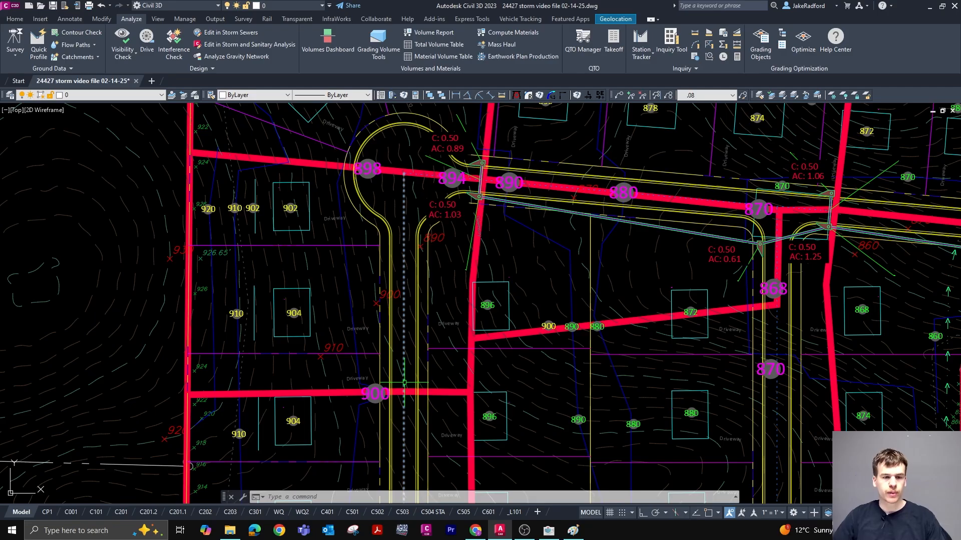
scroll(404, 383, "down", 4)
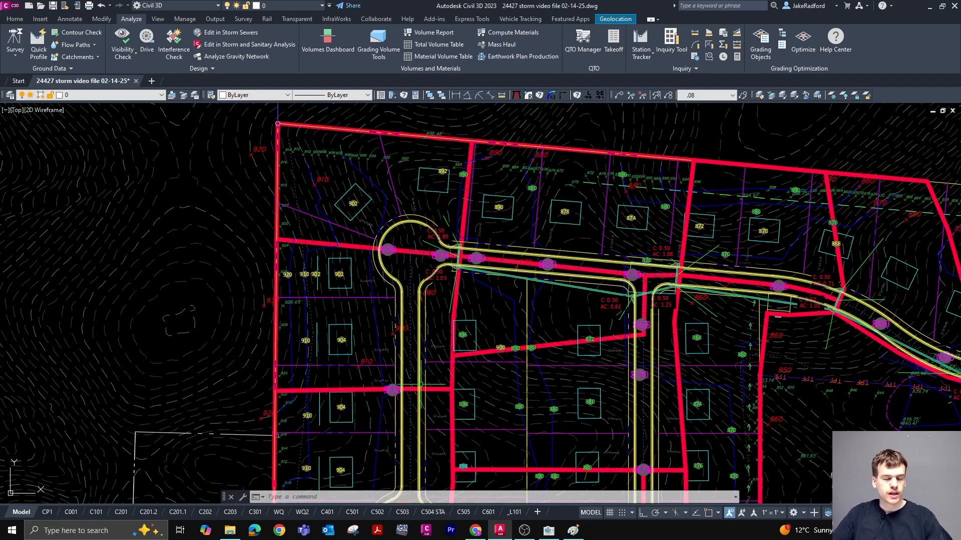
scroll(438, 313, "up", 5)
scroll(438, 313, "down", 1)
Examine the drainage area north of the cul-de-sac, including its boundary, house lots, contours and C and AC label
mouse_move(436, 312)
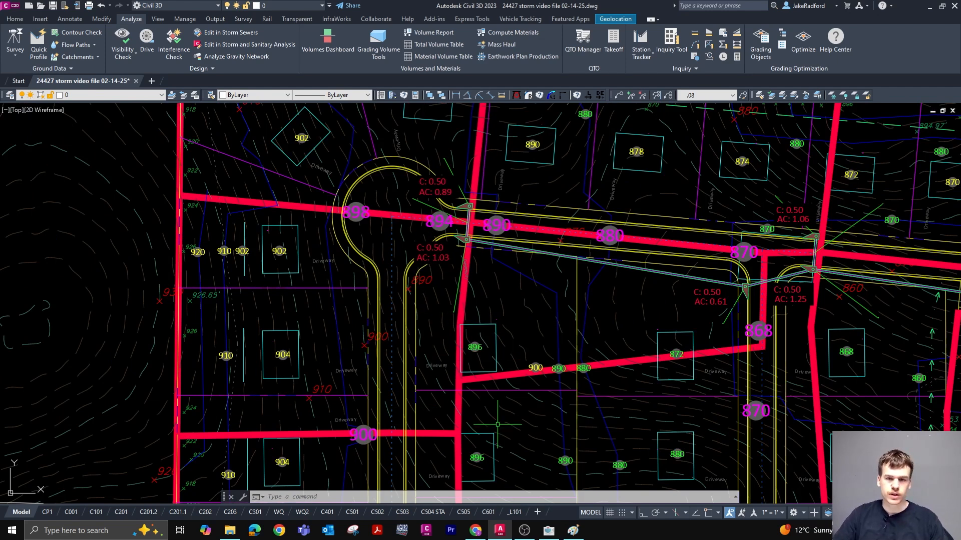
scroll(458, 390, "down", 2)
scroll(470, 241, "up", 2)
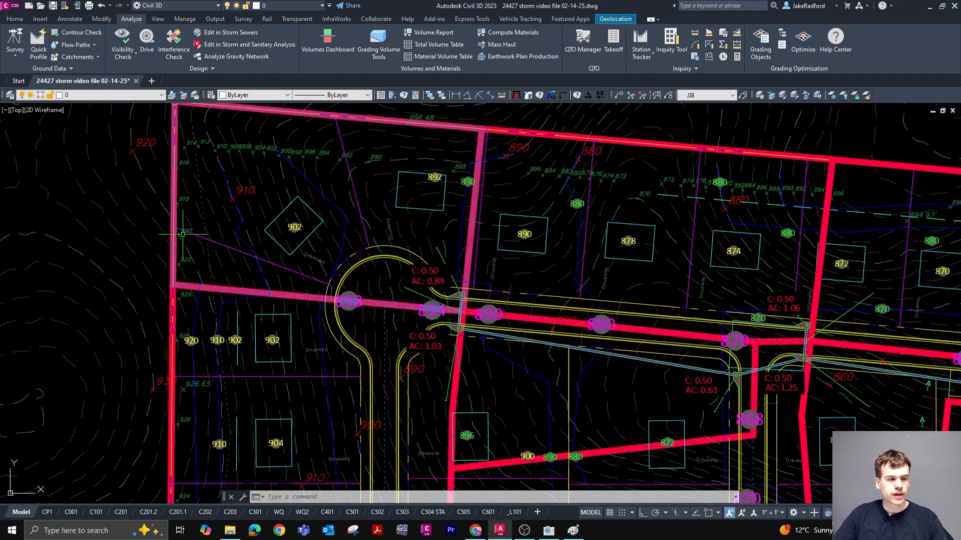
scroll(423, 170, "up", 2)
scroll(451, 200, "down", 2)
scroll(403, 228, "up", 2)
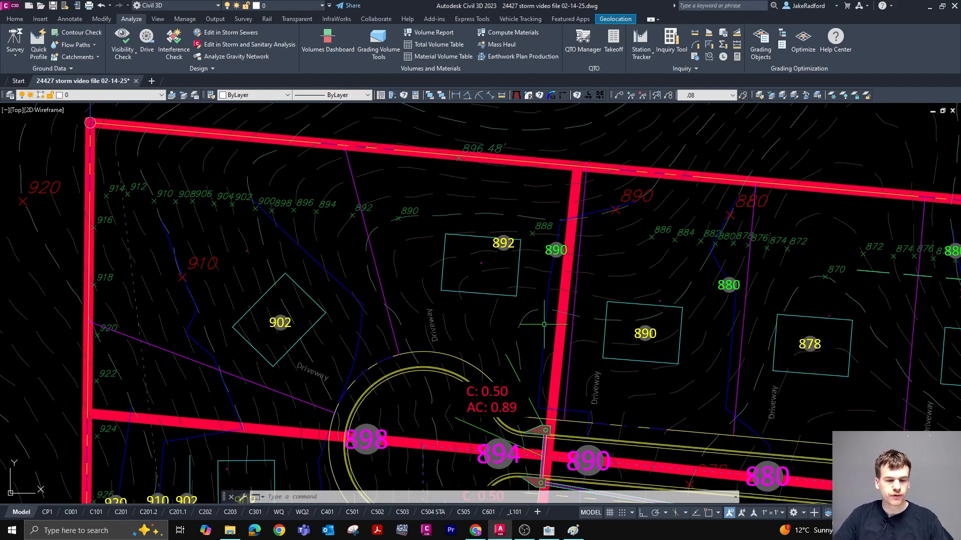
scroll(544, 324, "down", 2)
scroll(511, 295, "up", 2)
scroll(491, 273, "down", 2)
scroll(482, 264, "up", 2)
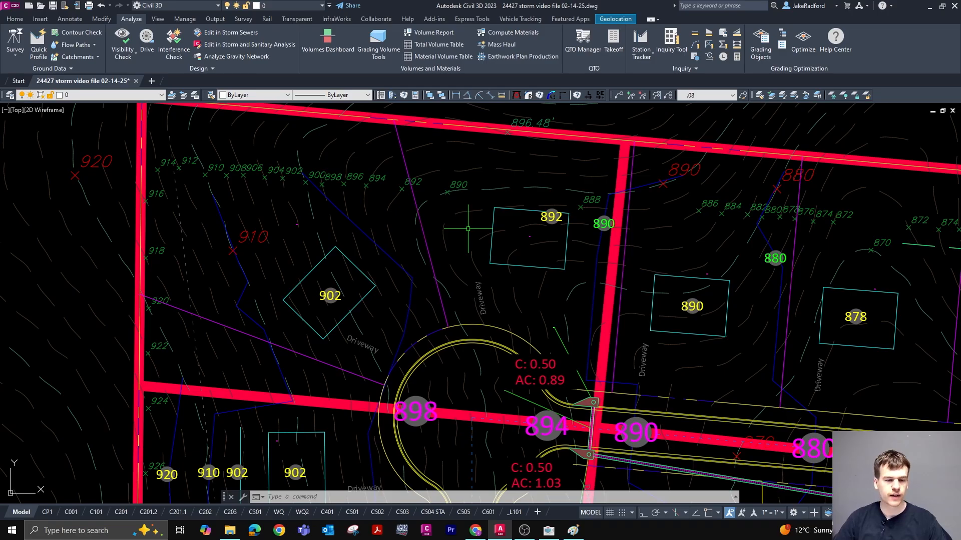
scroll(468, 229, "down", 4)
scroll(475, 234, "up", 4)
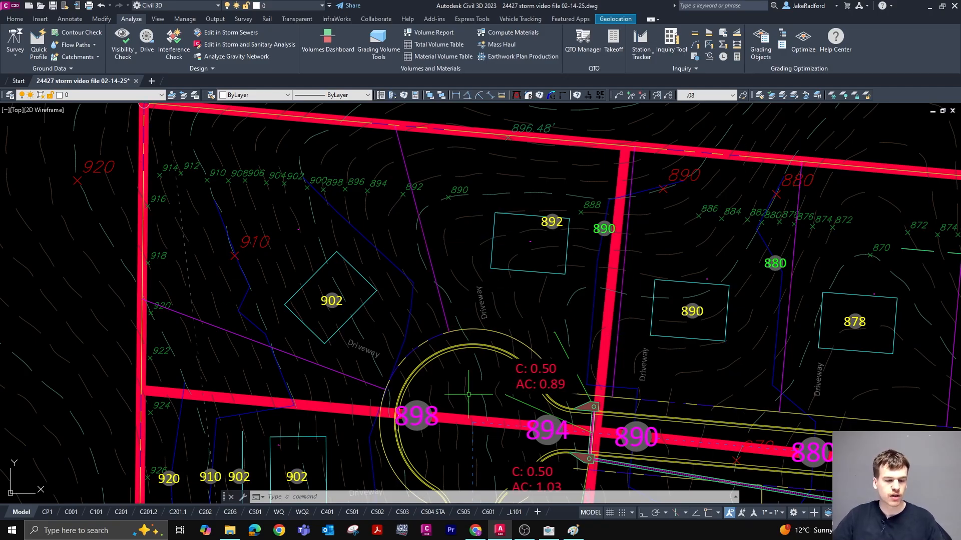
Open a blank Notepad document over the Civil 3D drawing
left_click(98, 531)
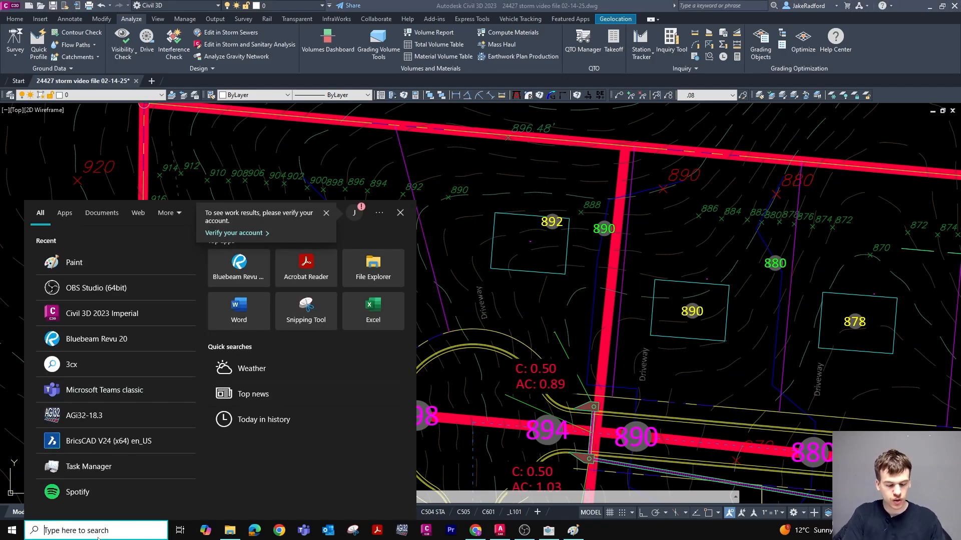
type("notepad")
key("Return")
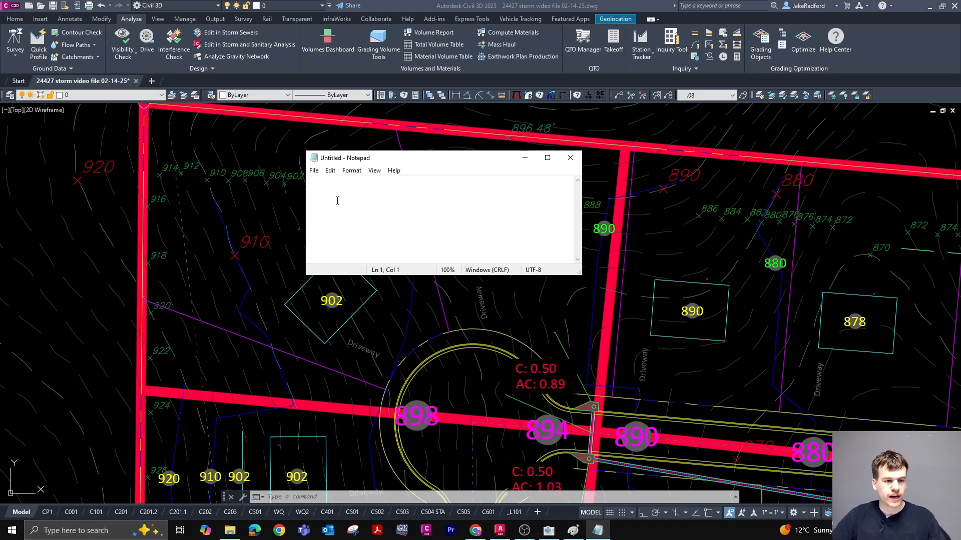
Start a Notepad table with the headings IMP % and c, listing impervious percentages of 100, 80, 75, 50, 25 and 0
type("IMP %")
key("Return")
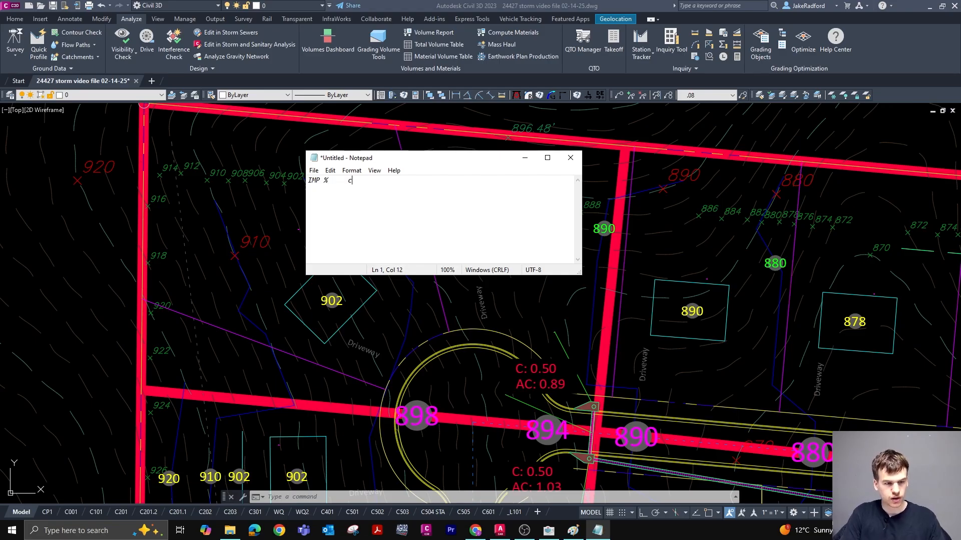
type("100")
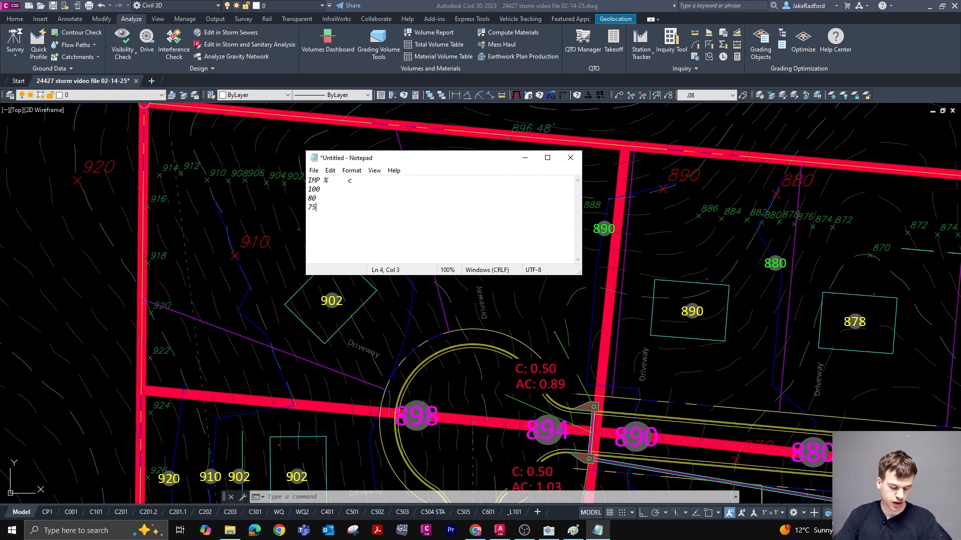
type("50")
key("Return")
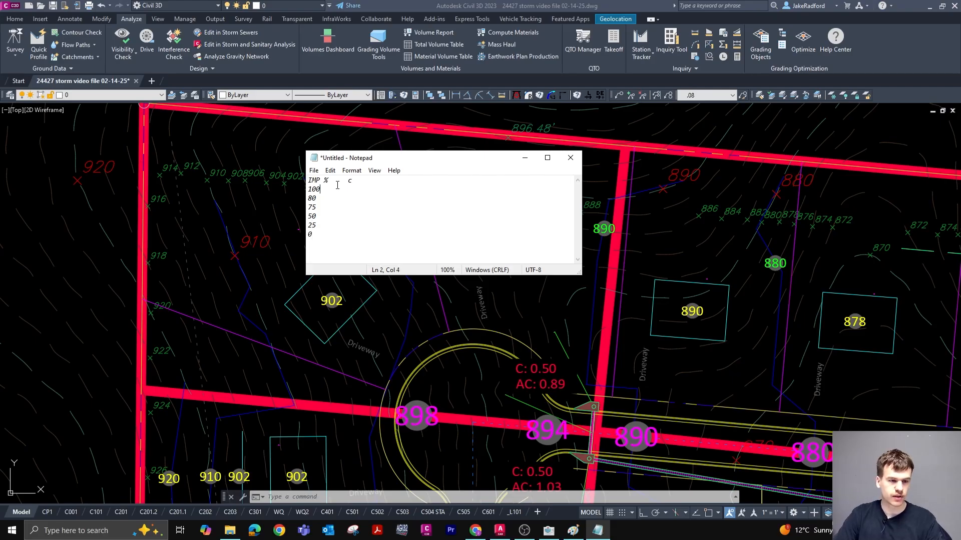
Enter the c values .95, .83, .80, .65, .50 and .35 beside the impervious percentages, and minimize Notepad
type("95")
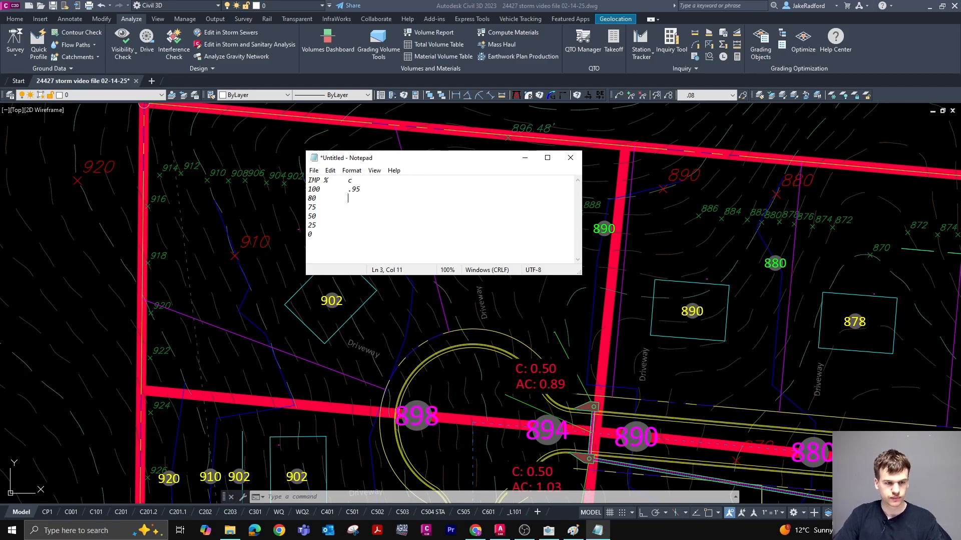
type(".83")
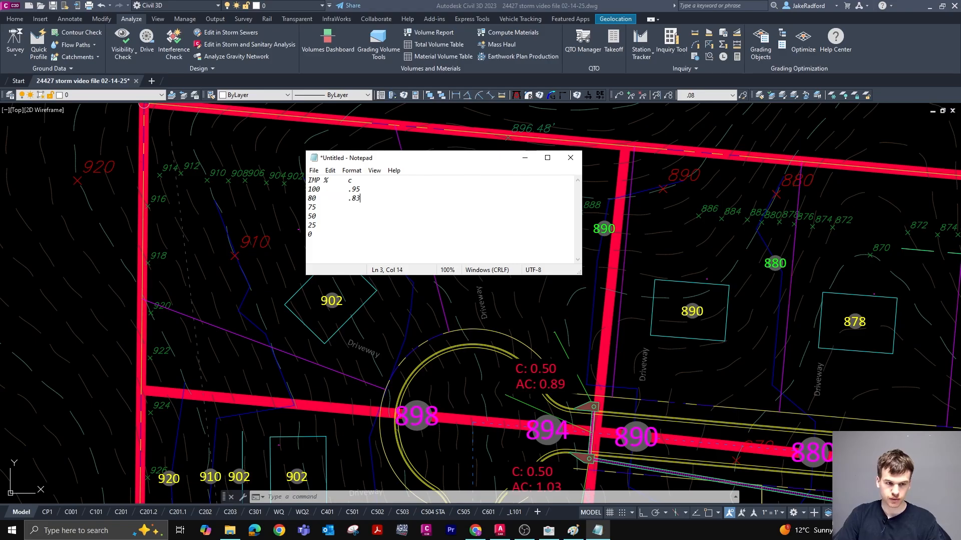
key("Down")
key("Down")
key("Home")
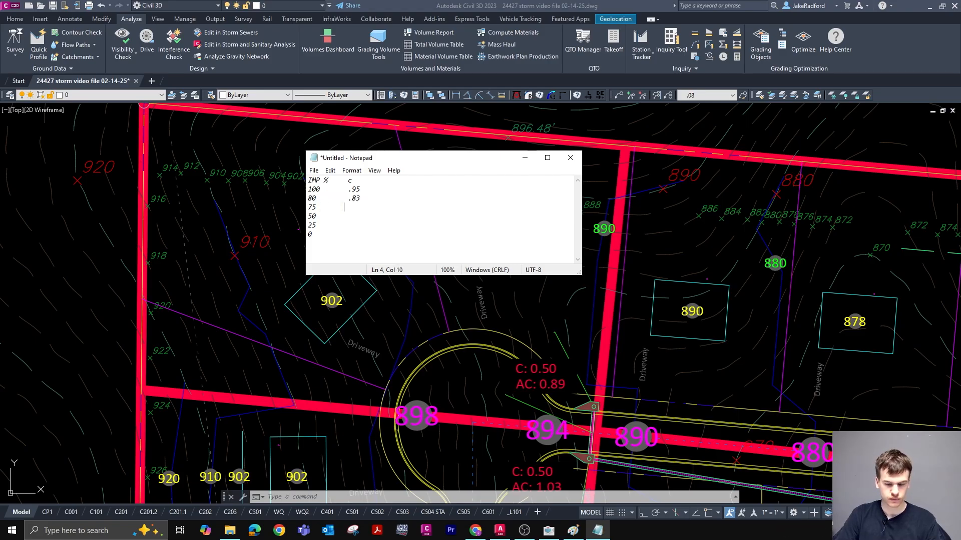
type(".80")
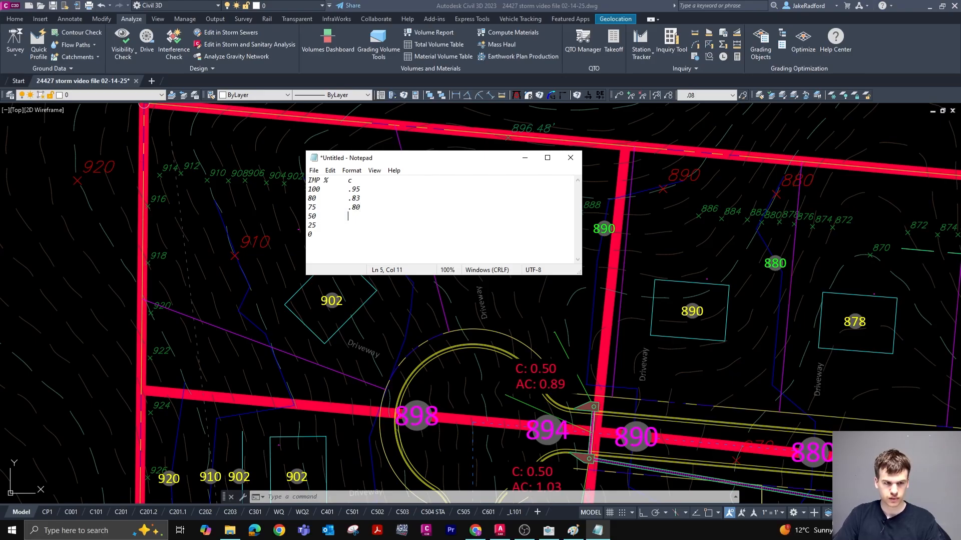
type("65")
key("Down")
type(".50 0")
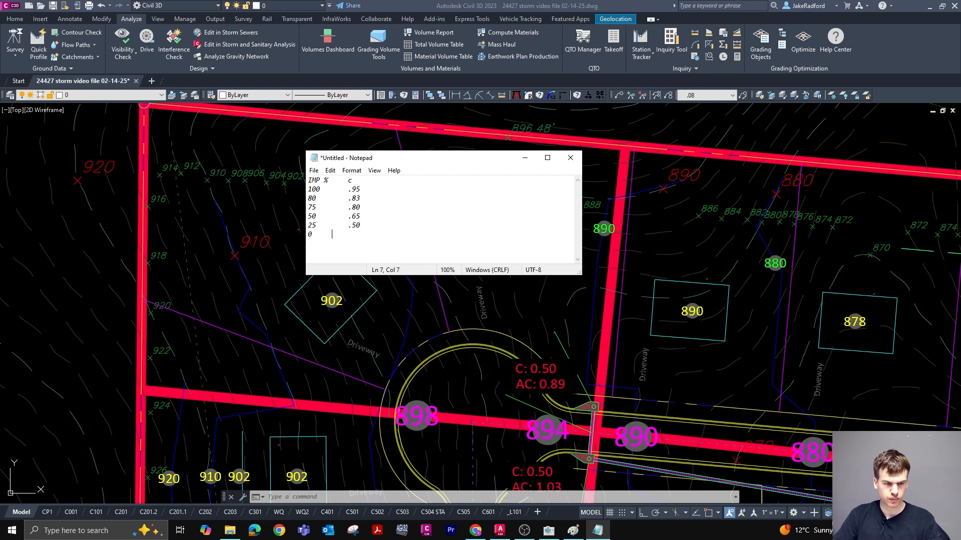
type("         .35")
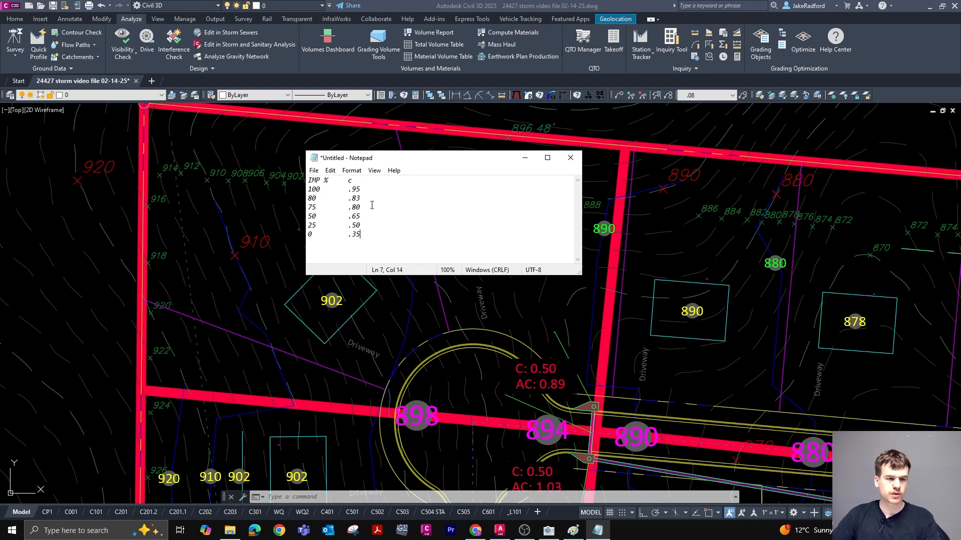
left_click(353, 180)
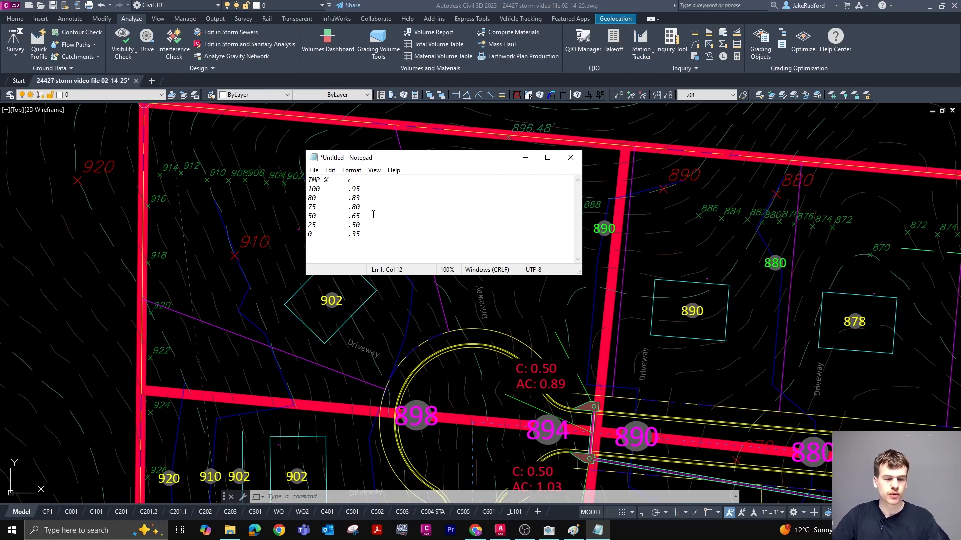
left_click(525, 158)
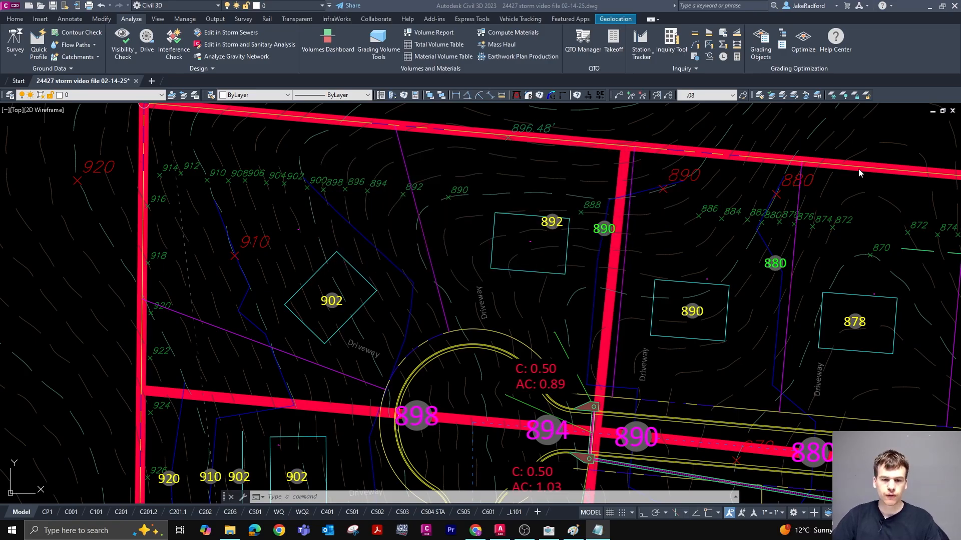
Examine the drainage areas along the storm line, returning to the cul-de-sac inlet and its C and AC label
scroll(504, 156, "down", 5)
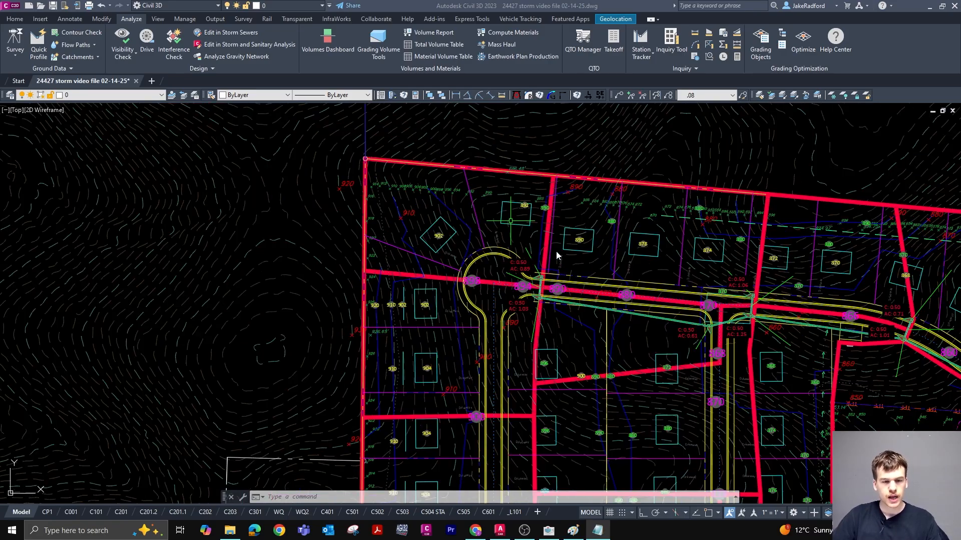
scroll(527, 245, "up", 5)
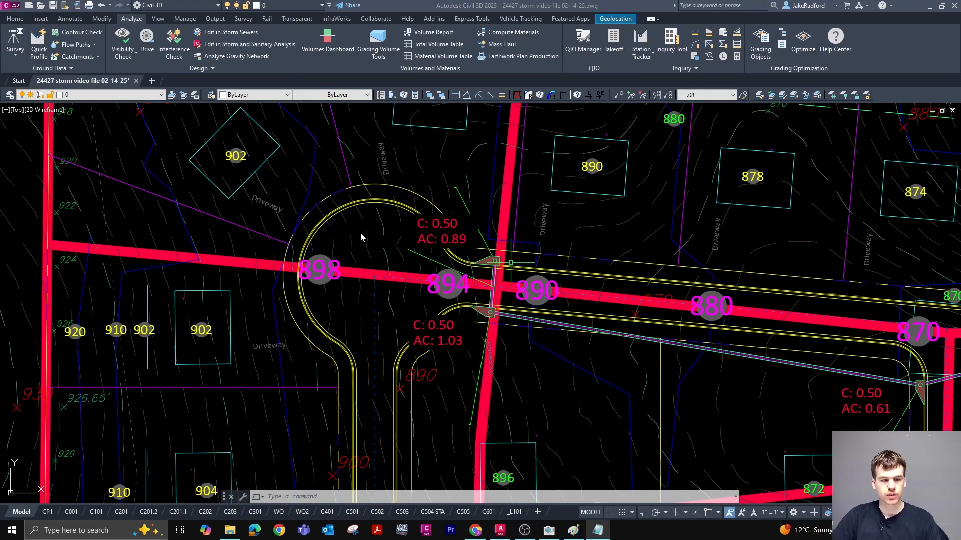
scroll(376, 240, "down", 3)
scroll(399, 303, "up", 3)
scroll(396, 300, "down", 3)
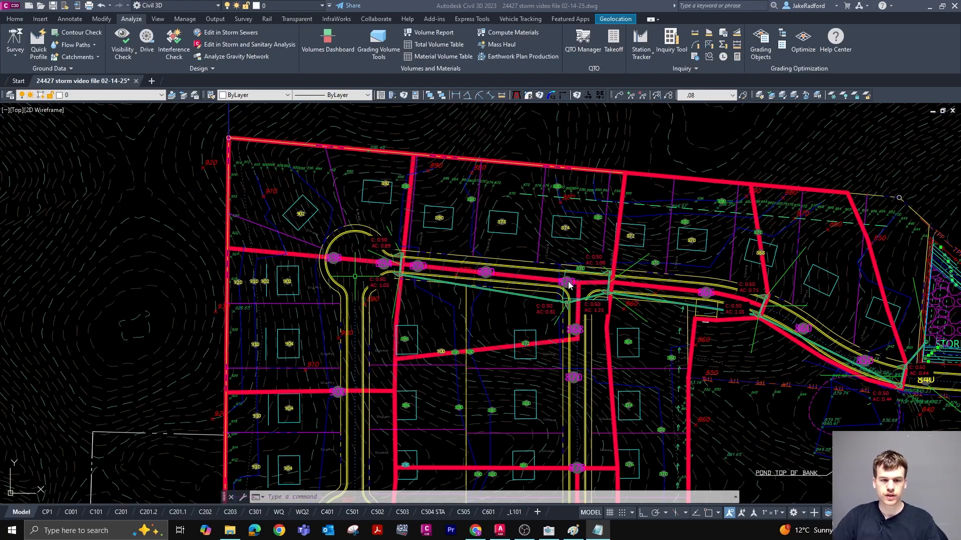
scroll(400, 250, "up", 3)
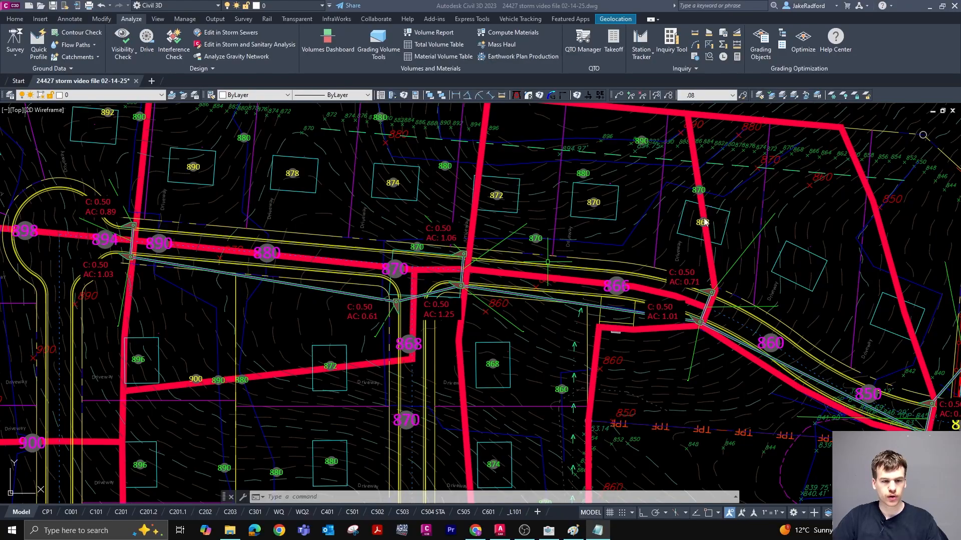
scroll(514, 260, "down", 2)
scroll(501, 250, "down", 2)
scroll(347, 245, "up", 4)
scroll(430, 215, "up", 1)
scroll(347, 128, "up", 2)
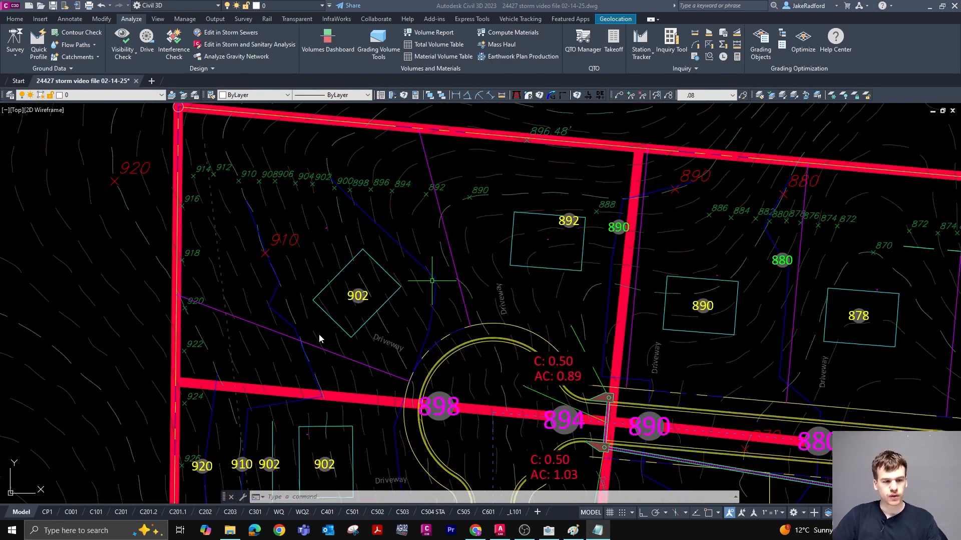
scroll(608, 401, "up", 4)
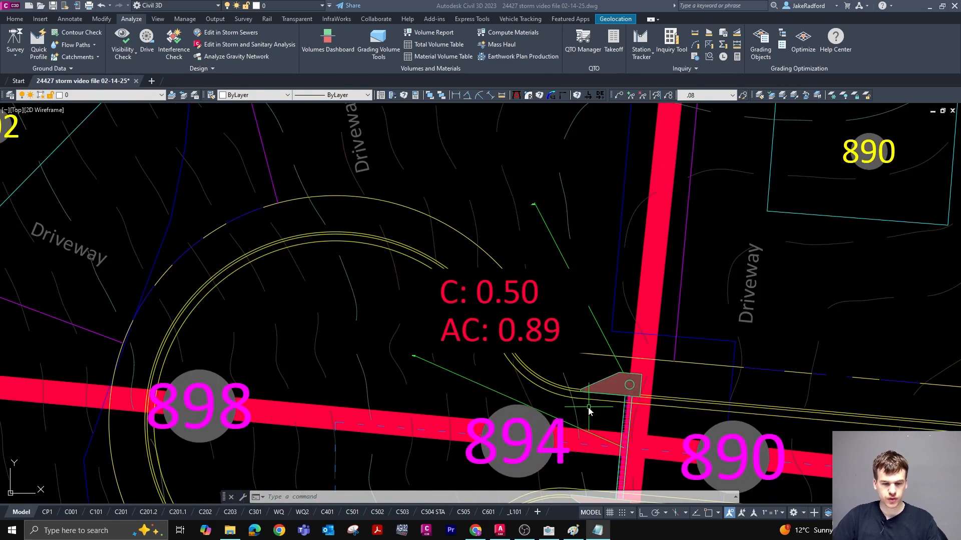
scroll(611, 400, "down", 3)
scroll(616, 356, "up", 5)
scroll(525, 278, "down", 3)
Set the drawing's annotation scale to 1" = 60' and clear any selected label
left_click(776, 514)
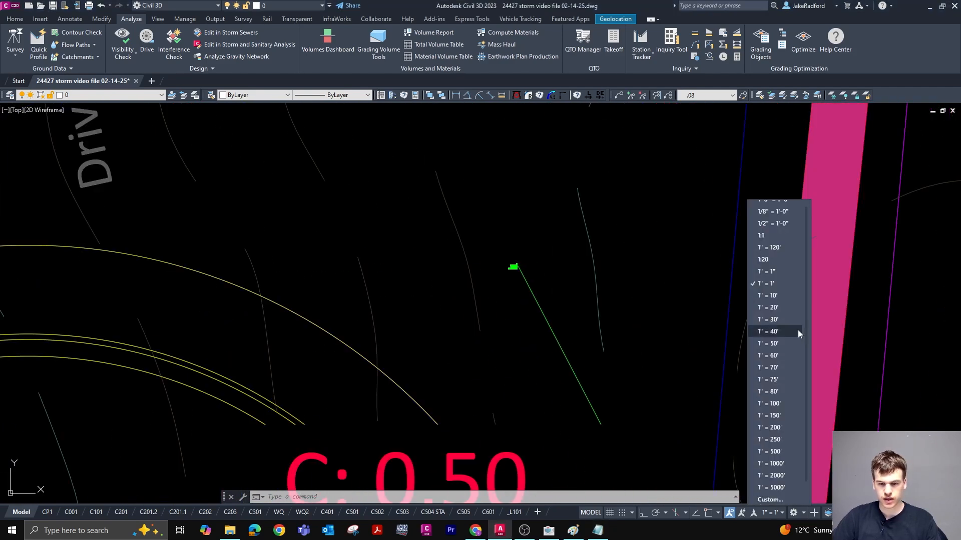
left_click(779, 346)
scroll(774, 344, "down", 6)
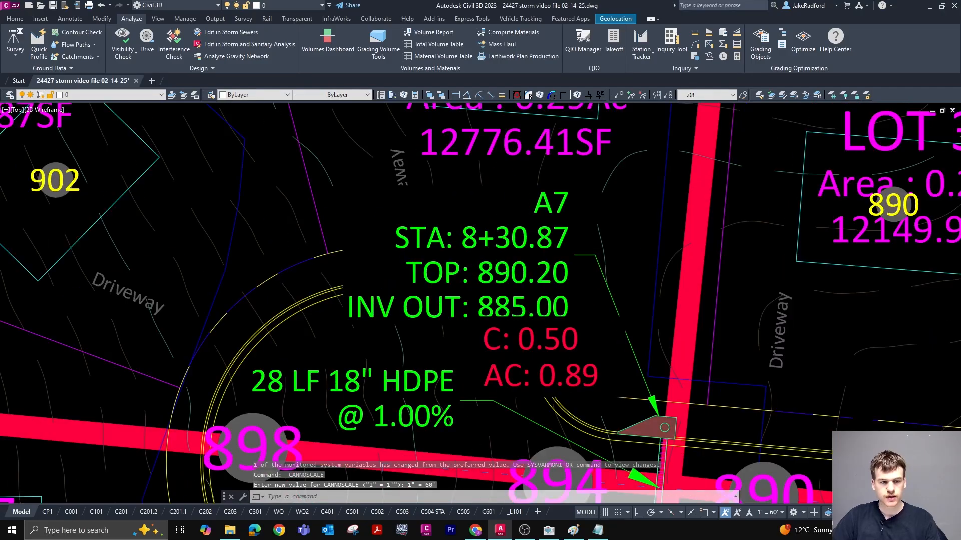
left_click(590, 294)
scroll(590, 293, "up", 3)
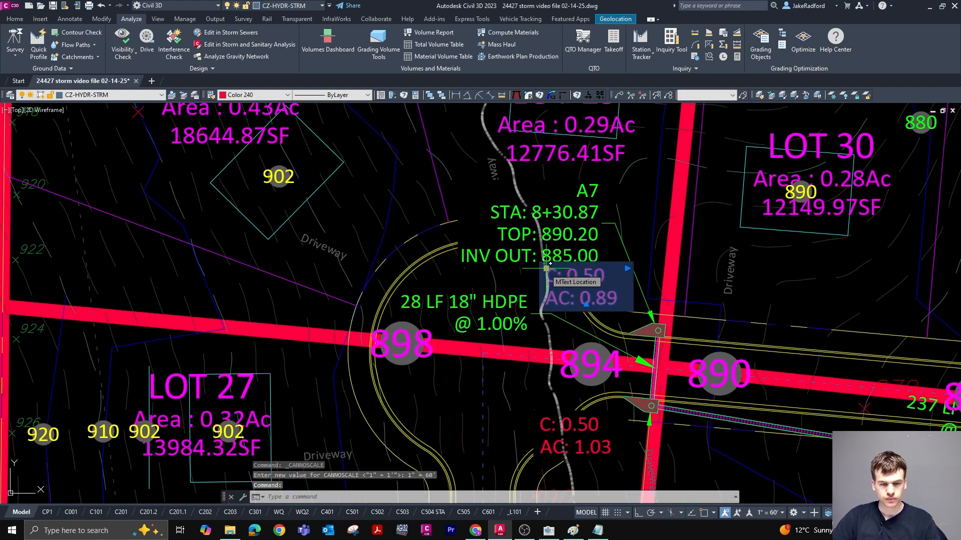
scroll(500, 241, "down", 3)
key("Escape")
key("Escape")
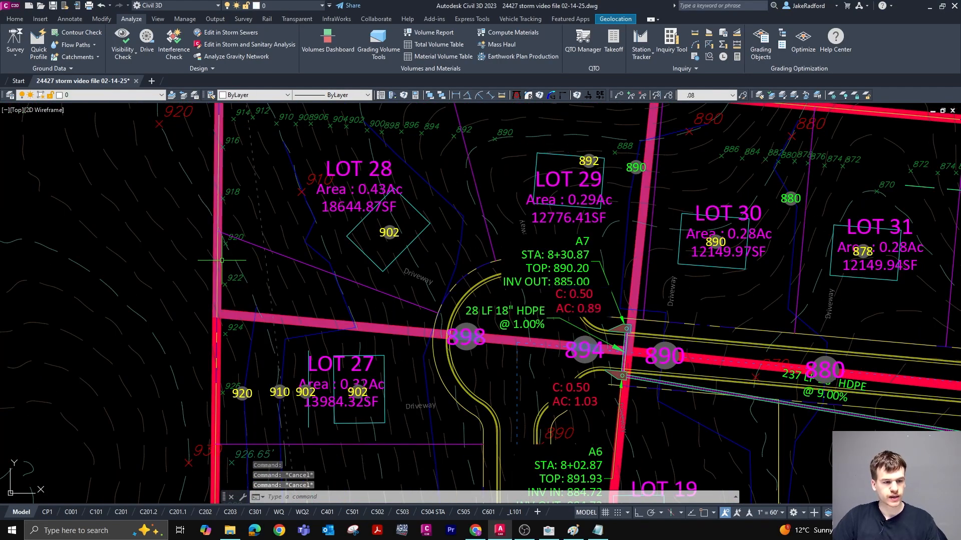
Measure the acreage of the drainage area boundary around lots 28 and 29 with the AAA command
left_click(219, 219)
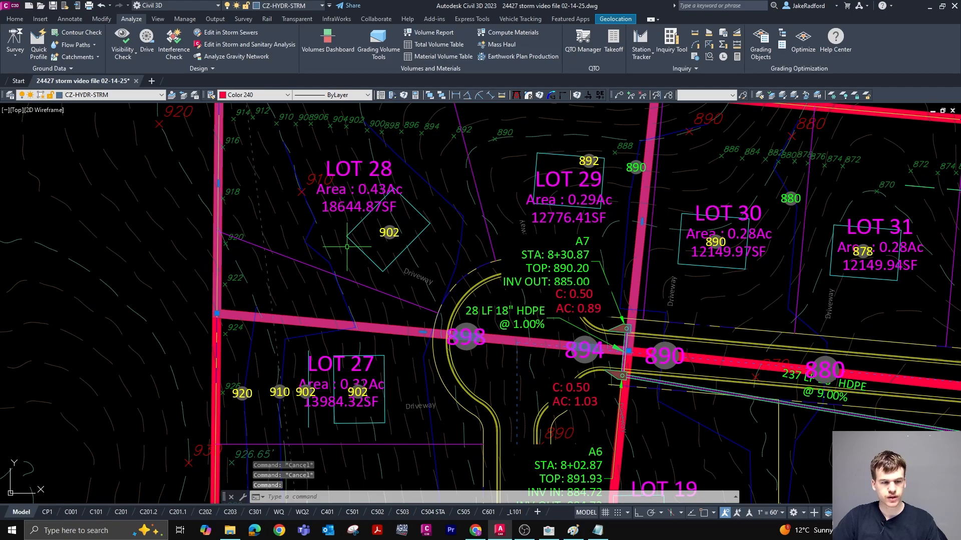
type("AAA")
key("Return")
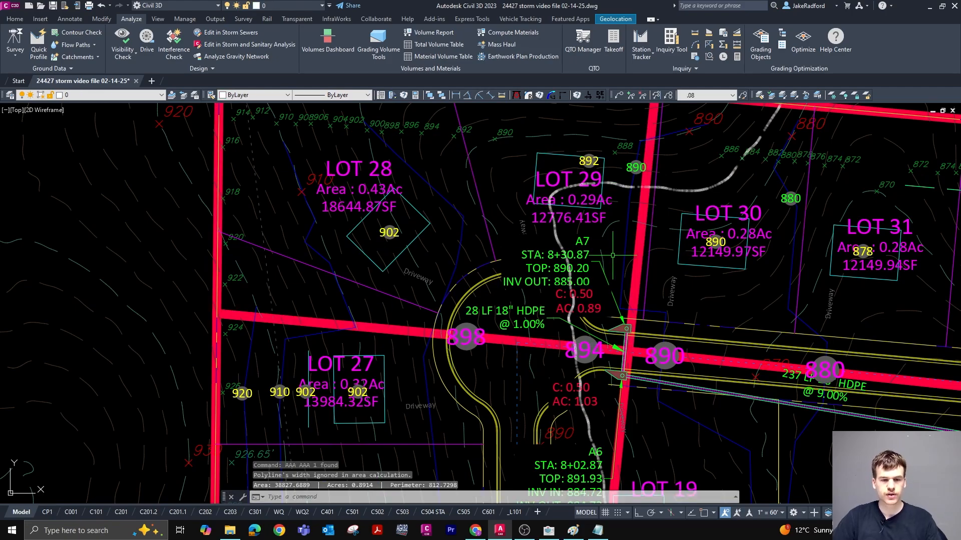
scroll(583, 295, "up", 3)
scroll(499, 381, "down", 3)
key("Escape")
key("Escape")
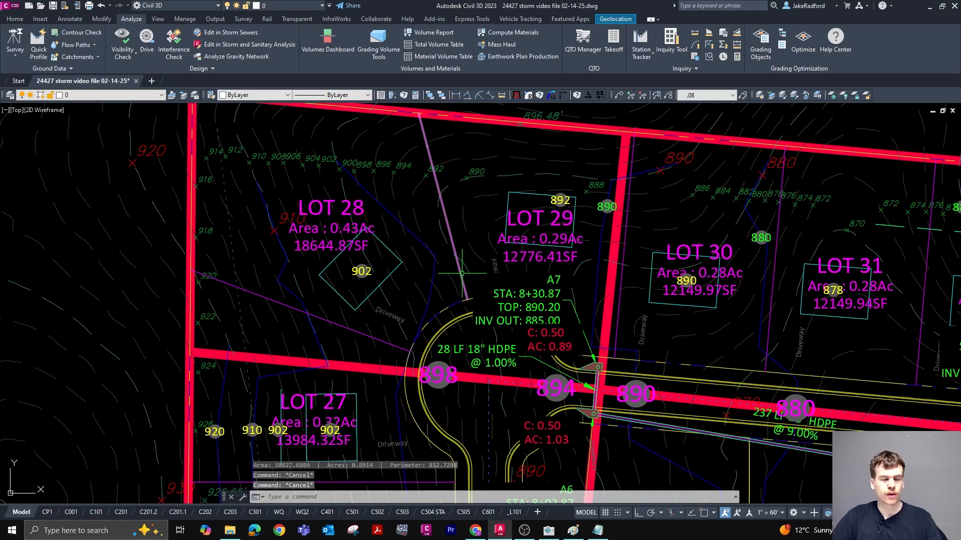
Compare the lot 28 and 29 drainage area with the runoff coefficients in the Notepad table, focusing on the 25 and 50 percent rows
scroll(450, 305, "up", 2)
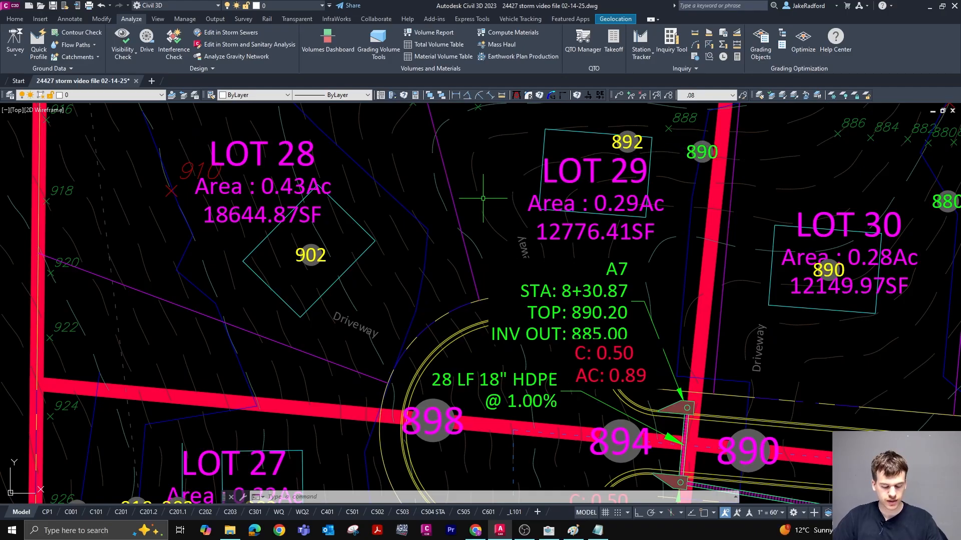
scroll(486, 303, "down", 2)
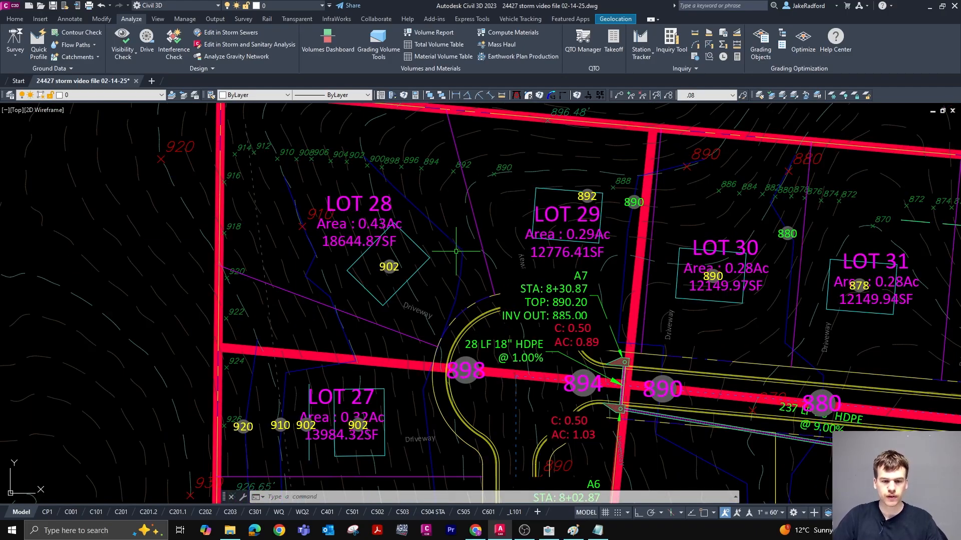
left_click_drag(960, 75, 684, 86)
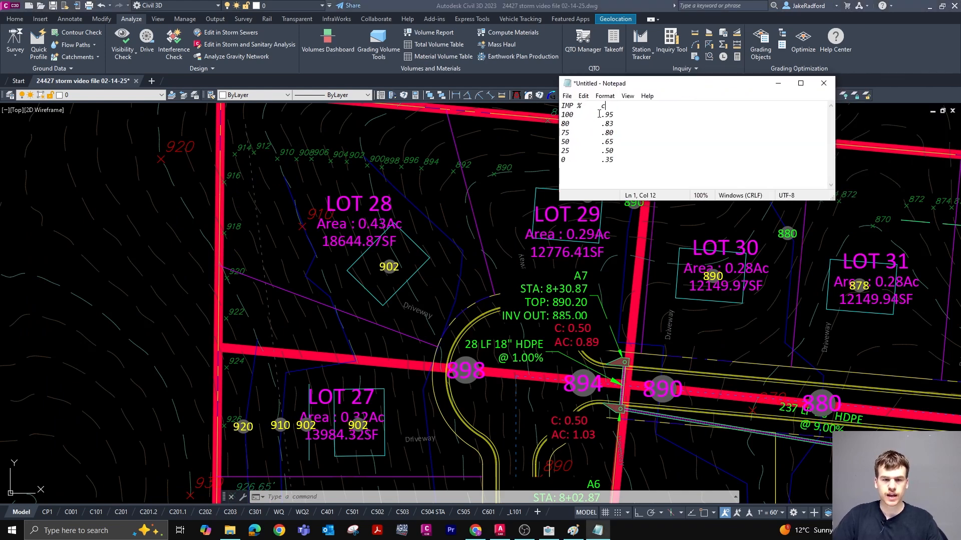
left_click_drag(601, 151, 615, 151)
left_click_drag(730, 86, 960, 79)
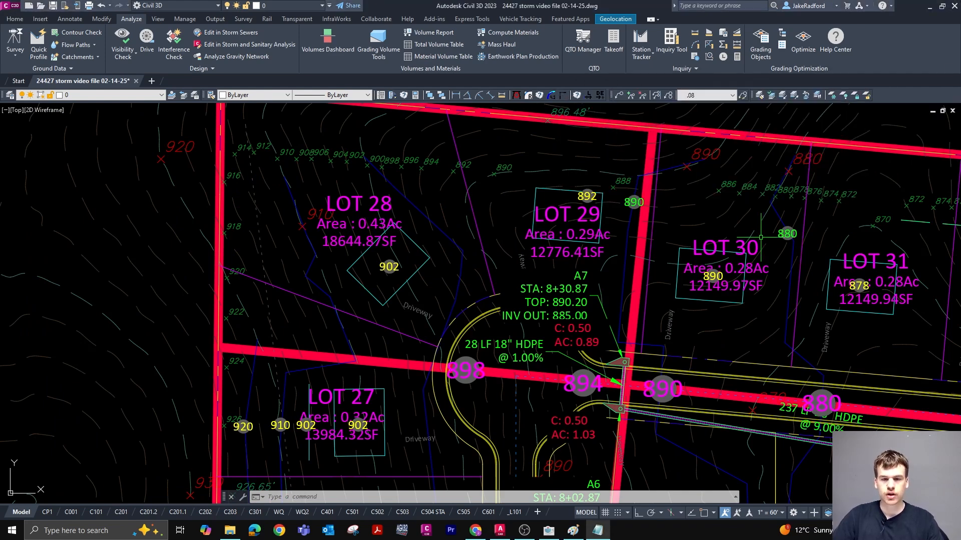
Bring the whole storm line into view, switch to Hydraflow Storm Sewers, and show the pipe data
scroll(891, 212, "down", 5)
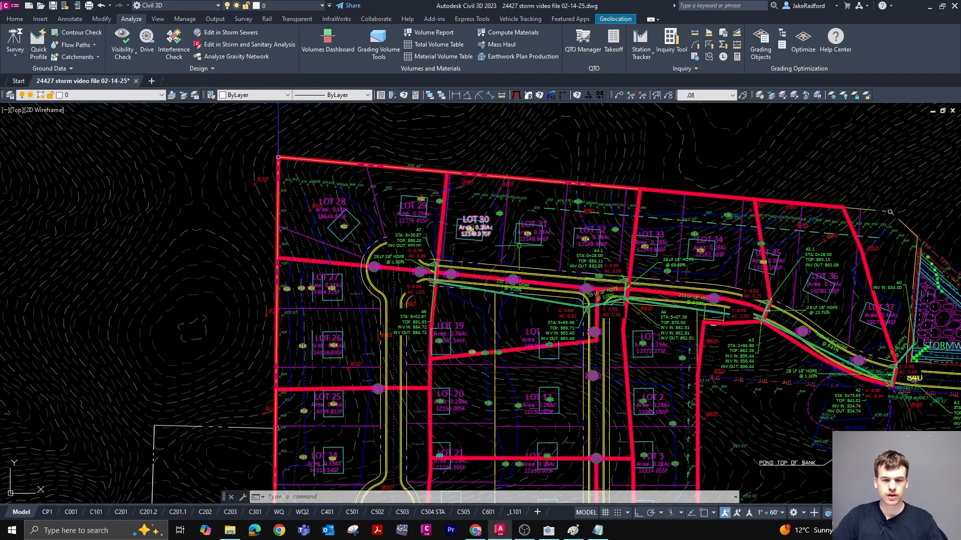
scroll(380, 211, "down", 3)
scroll(595, 235, "up", 3)
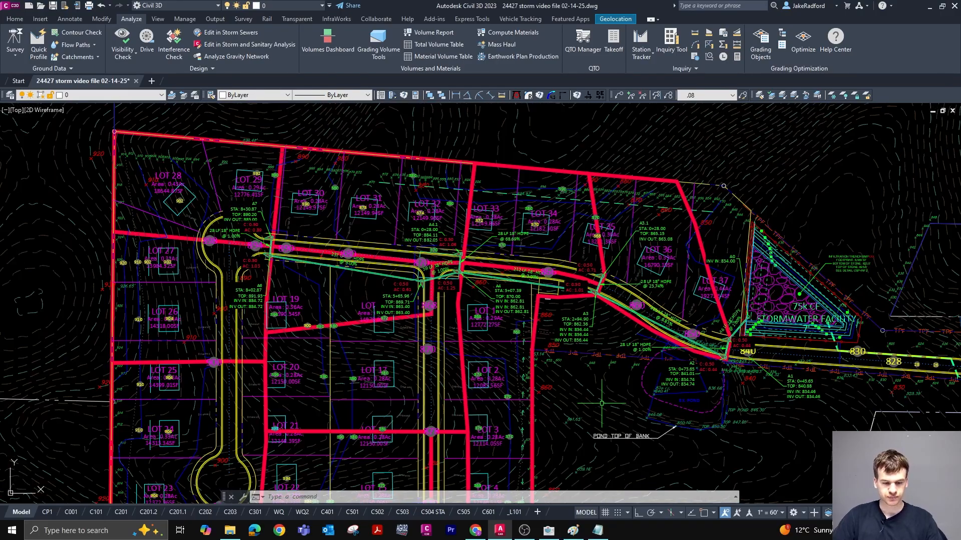
left_click(549, 531)
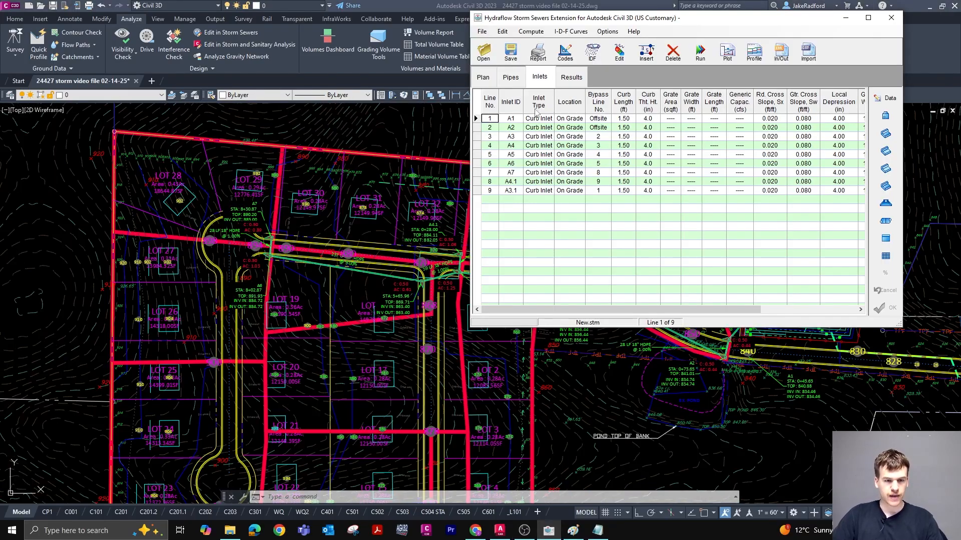
left_click(511, 78)
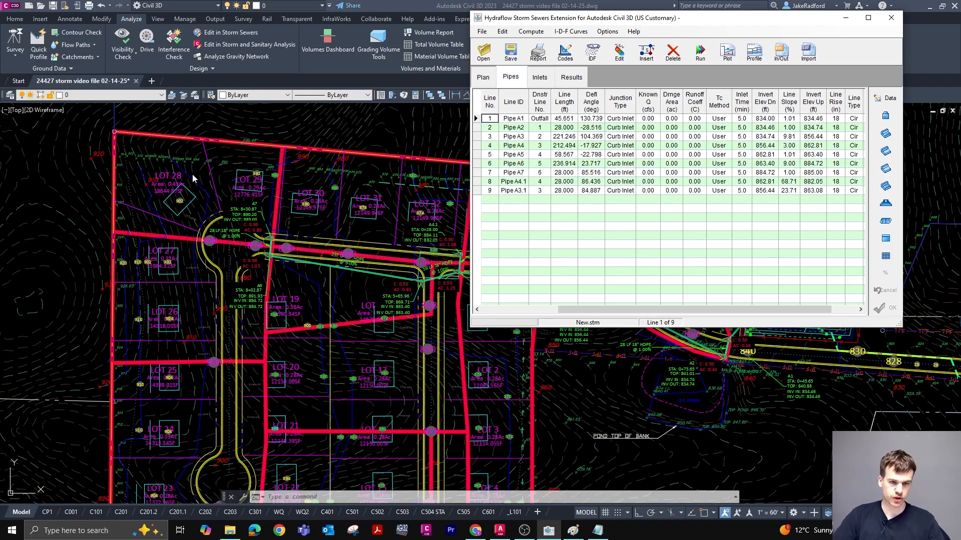
Locate inlet A1 beside lot 37 in the plan and read its C and AC label alongside the pipe data
scroll(192, 174, "down", 5)
scroll(256, 193, "up", 5)
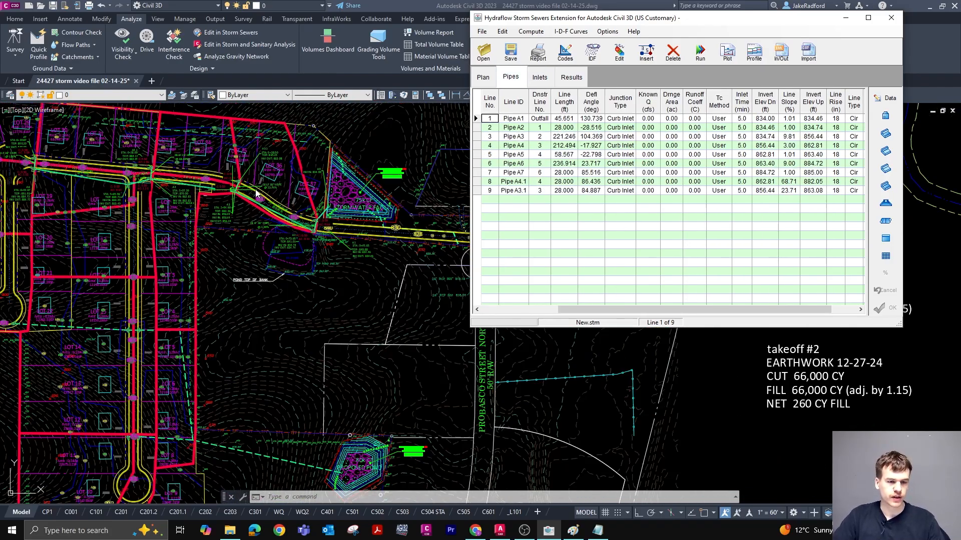
scroll(319, 198, "up", 8)
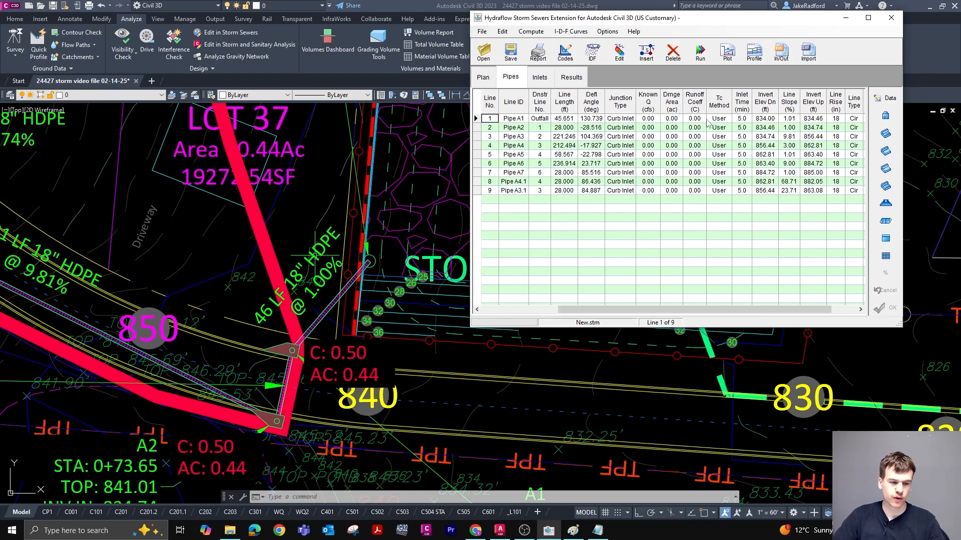
scroll(373, 307, "down", 3)
scroll(376, 329, "up", 2)
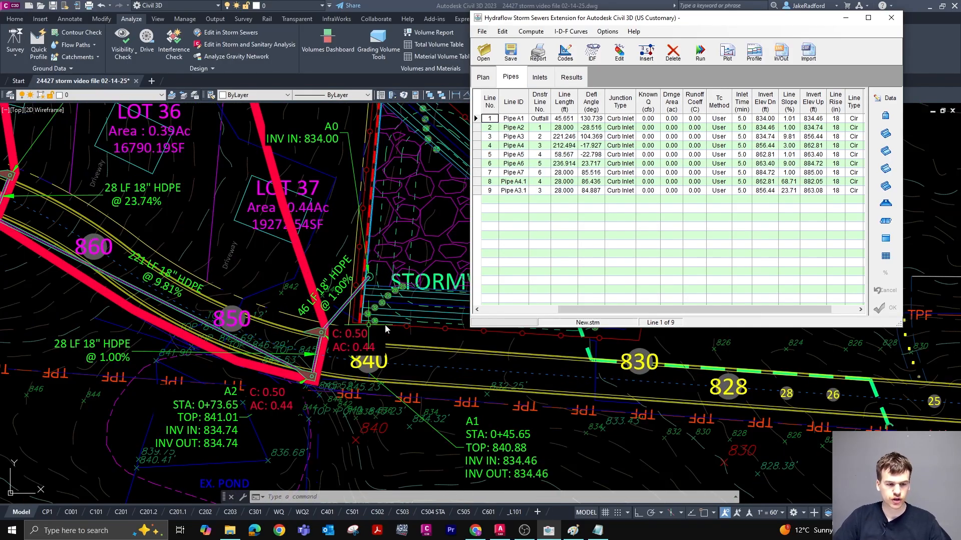
Enter a drainage area of 0.44 ac and a runoff coefficient of 0.50 for Pipe A1
scroll(385, 329, "up", 2)
double_click(671, 119)
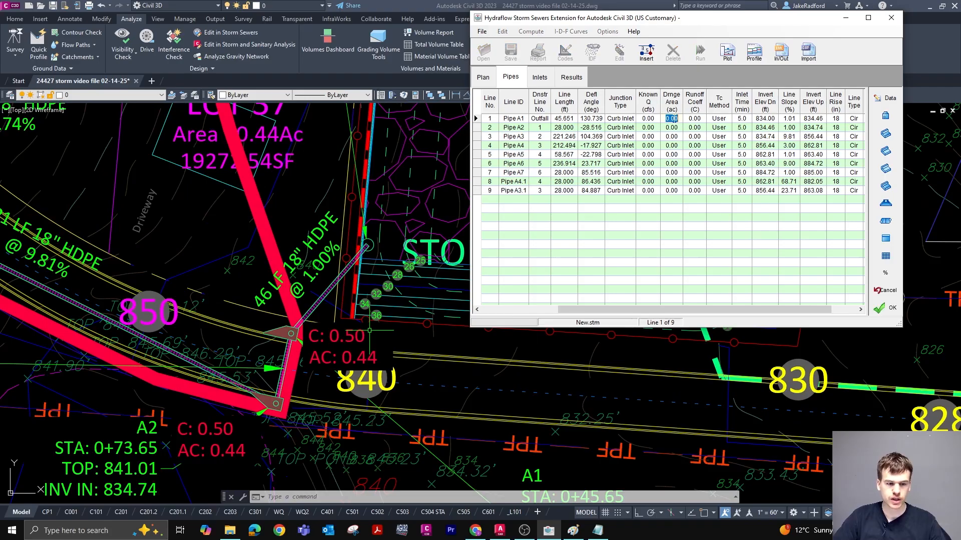
type(".44")
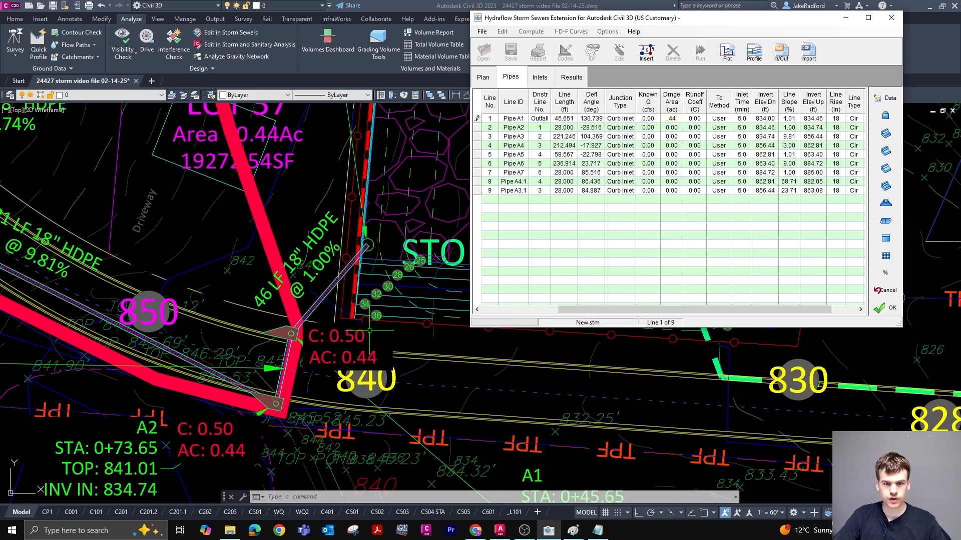
key("Tab")
type(".50")
key("Return")
Read inlet A2's label in the plan and give Pipe A2 a 0.44 ac drainage area and 0.50 runoff coefficient
scroll(362, 264, "down", 2)
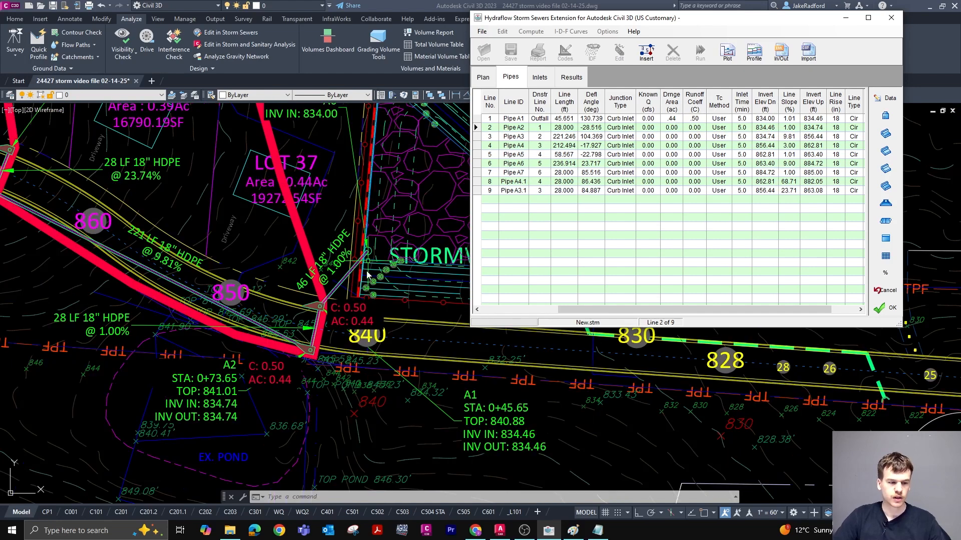
scroll(232, 370, "up", 2)
type(".44")
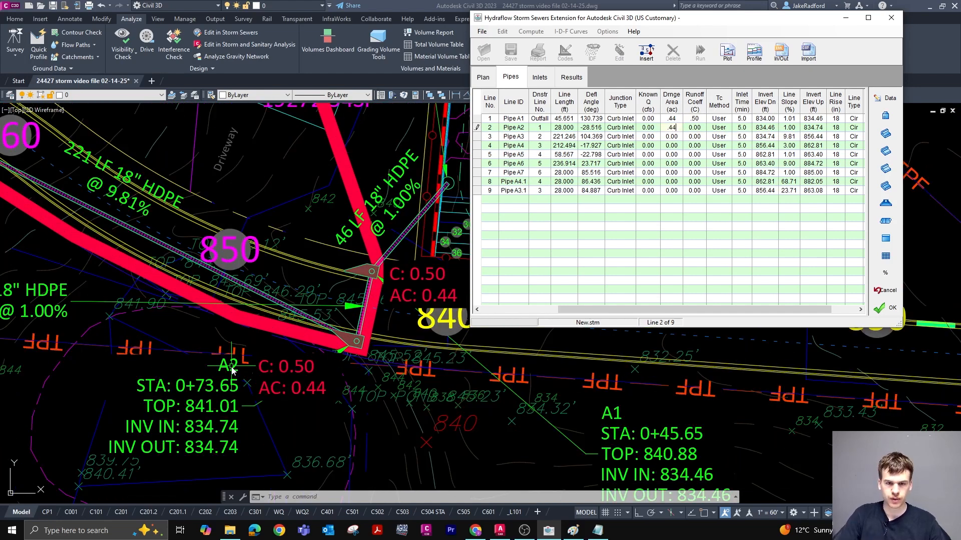
key("Tab")
type(".50")
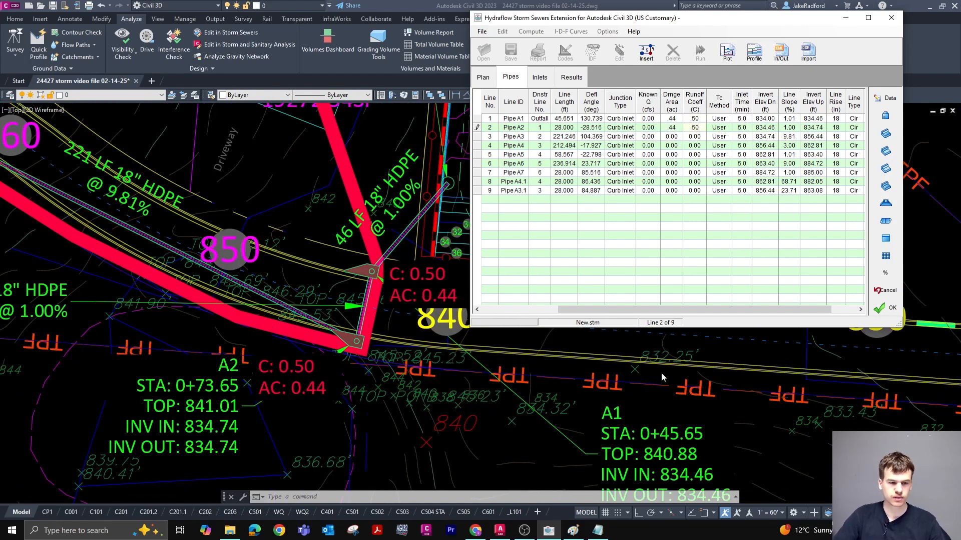
Find inlet A3 in the plan and set Pipe A3's drainage area to 1.01 ac and runoff coefficient to 0.50
scroll(687, 391, "down", 6)
scroll(420, 388, "down", 2)
scroll(480, 354, "up", 2)
scroll(480, 355, "up", 5)
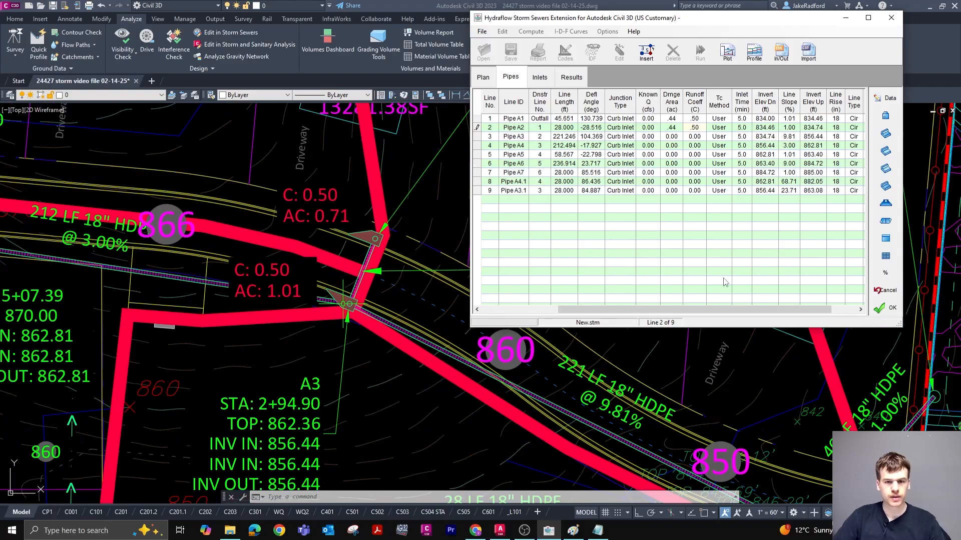
key("Return")
type("1.01")
key("Return")
type(".50")
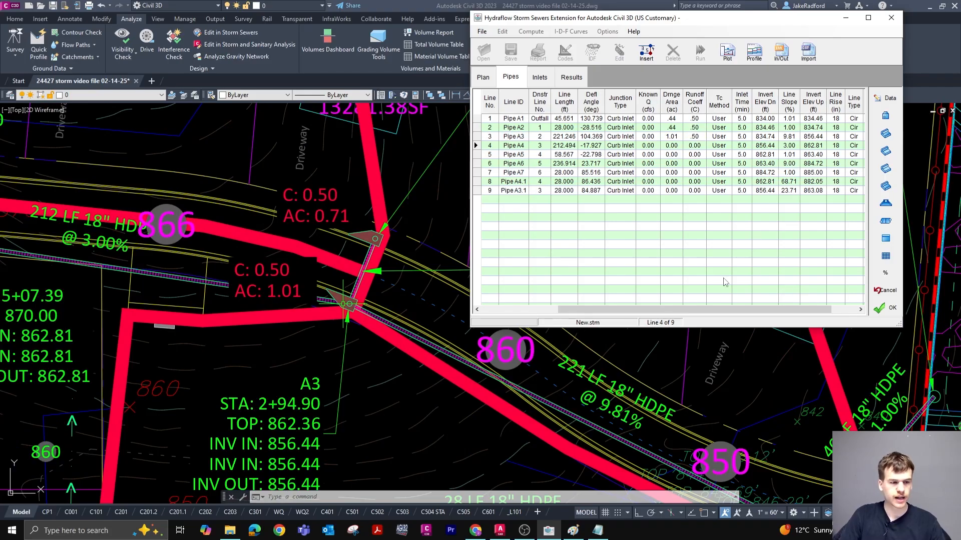
Find inlet A4 near lot 1 and set Pipe A4's drainage area to 1.25 ac and runoff coefficient to 0.50
scroll(542, 368, "down", 4)
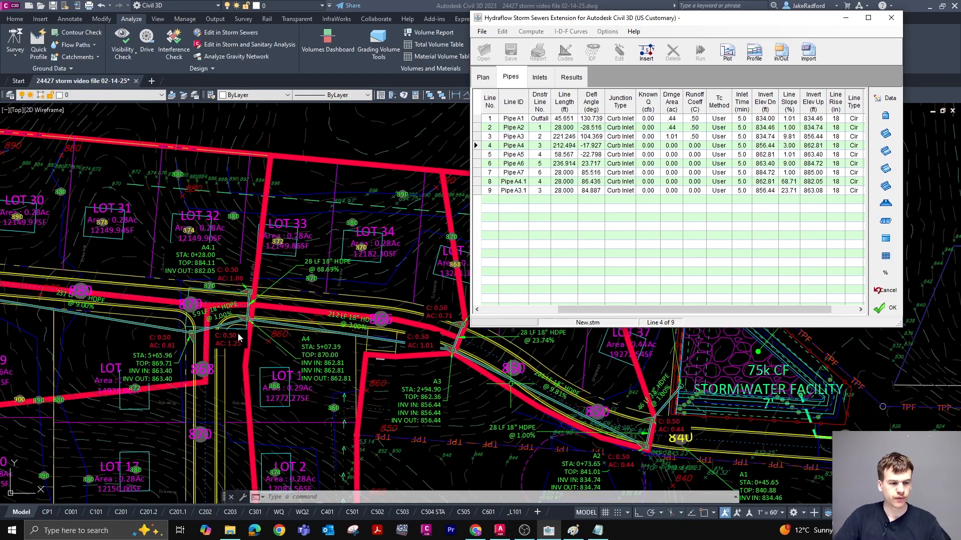
scroll(243, 332, "up", 4)
type("1.25")
key("Tab")
type(".50")
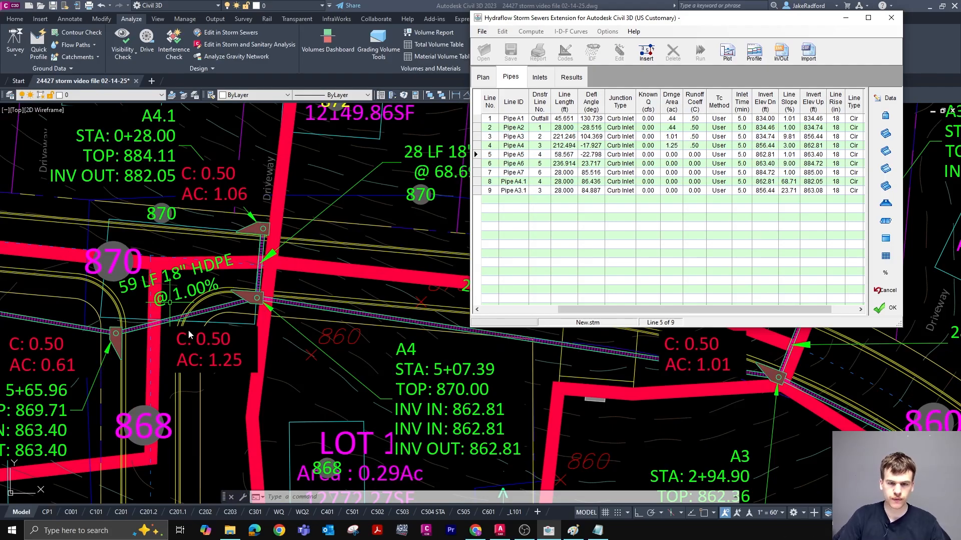
Locate the inlet at station 5+65.96 and set Pipe A5's drainage area to 0.61 ac and runoff coefficient to 0.50
scroll(364, 286, "down", 5)
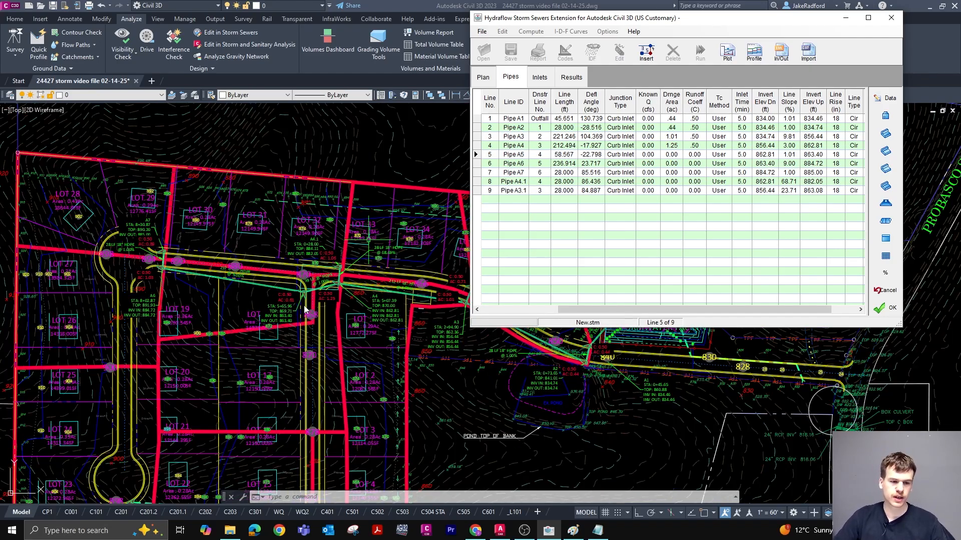
scroll(304, 309, "up", 3)
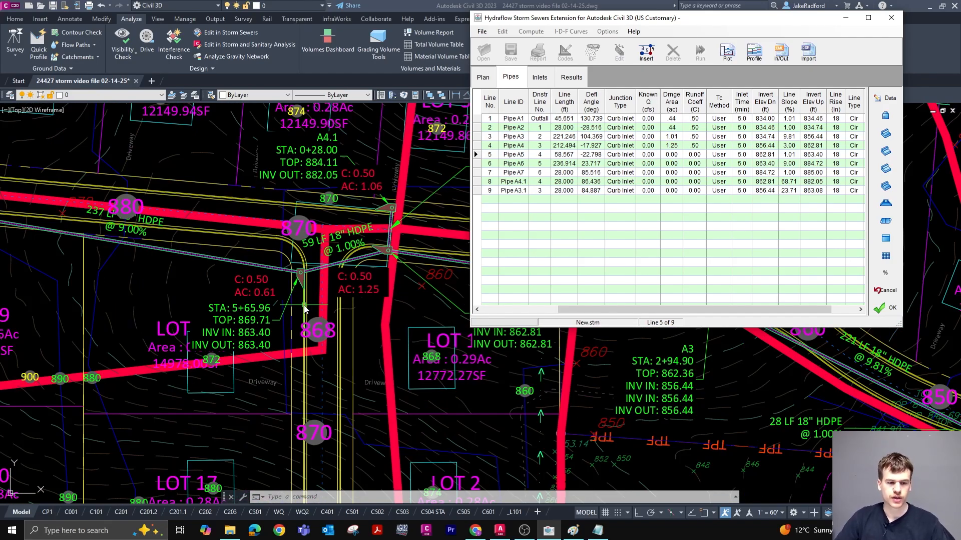
scroll(421, 320, "down", 2)
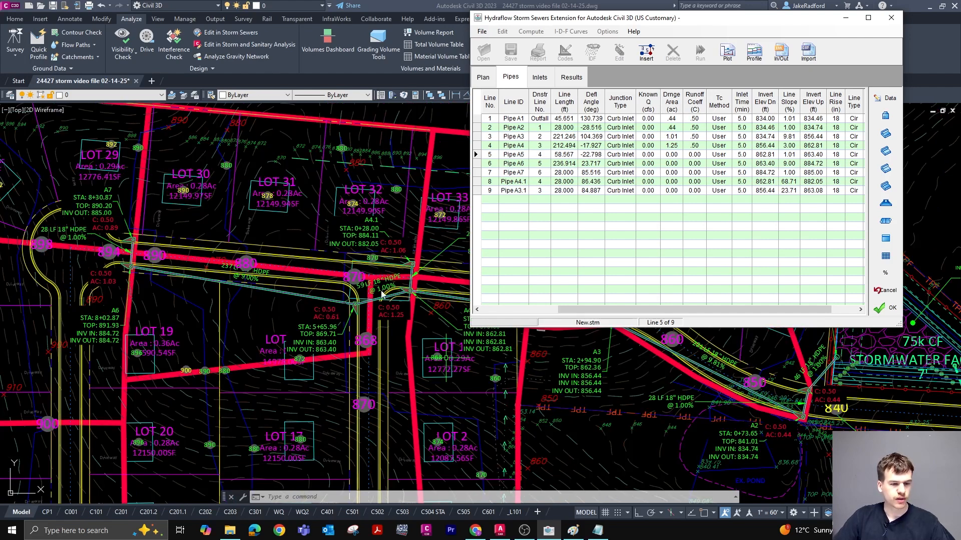
scroll(351, 314, "up", 5)
scroll(325, 316, "down", 5)
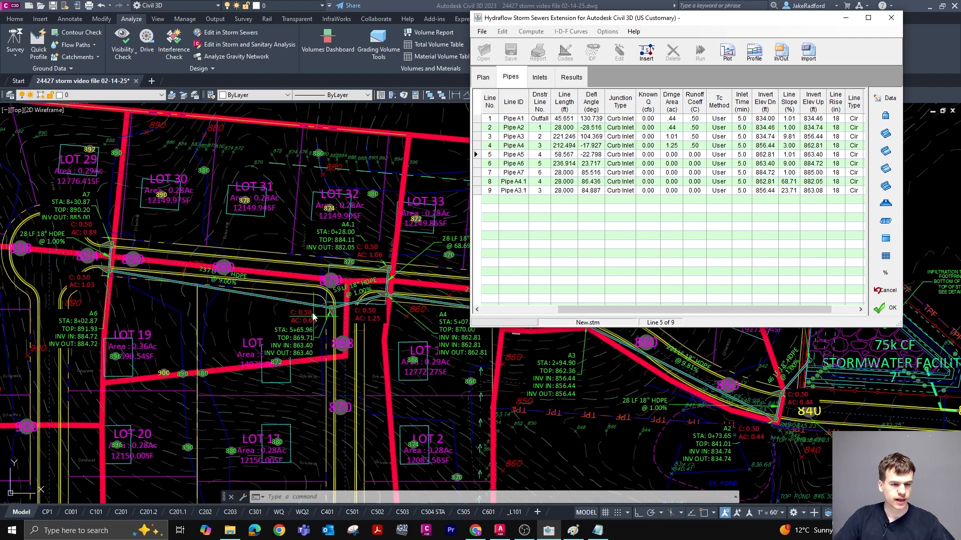
scroll(324, 313, "up", 4)
type(".61")
key("Tab")
type(".50")
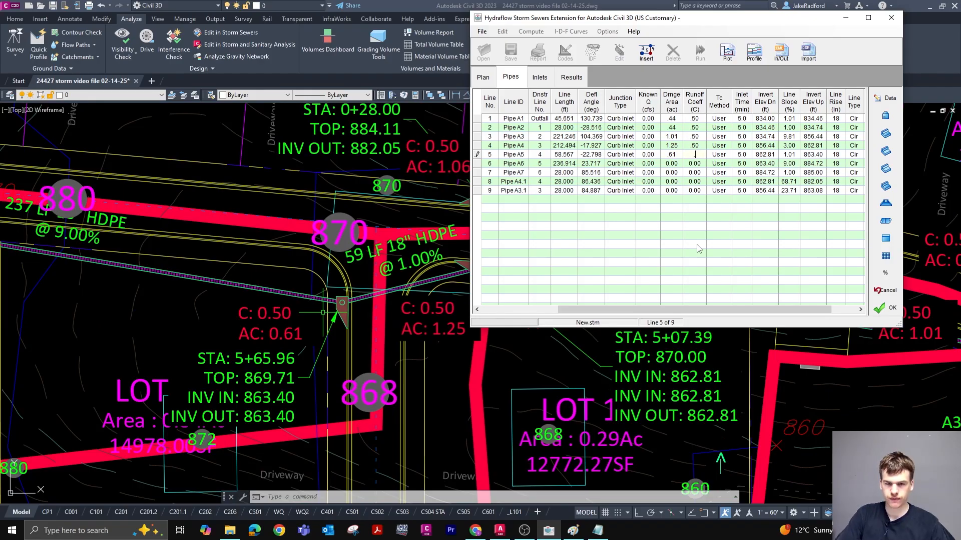
Enter drainage areas of 1.03 ac for Pipe A6 and 0.89 ac for Pipe A7, both with a 0.50 runoff coefficient
scroll(463, 394, "up", 5)
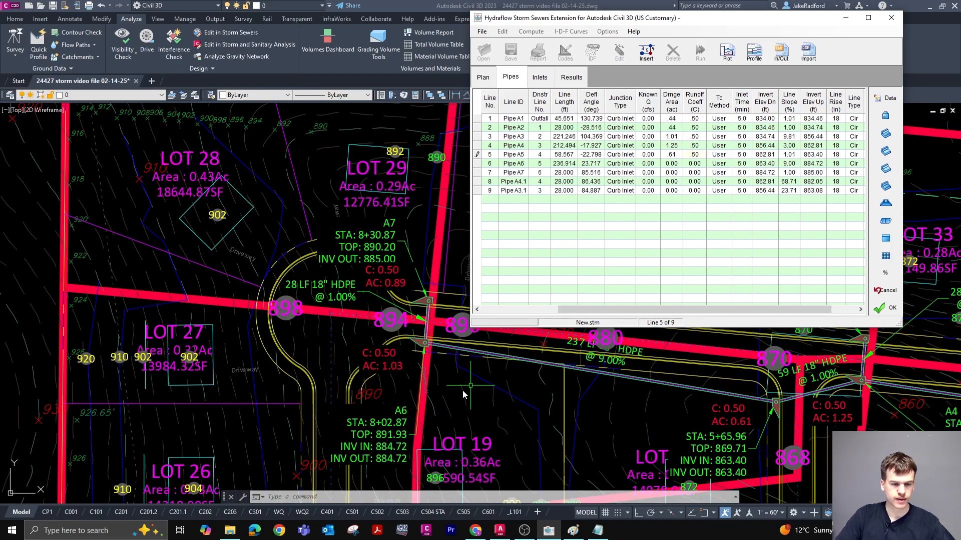
type("1.0")
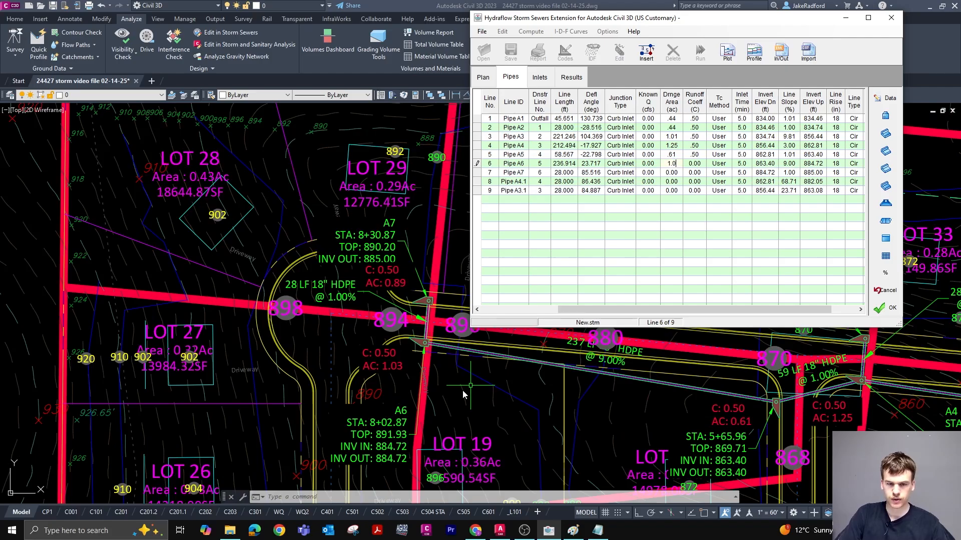
key("Tab")
type(".50")
key("Down")
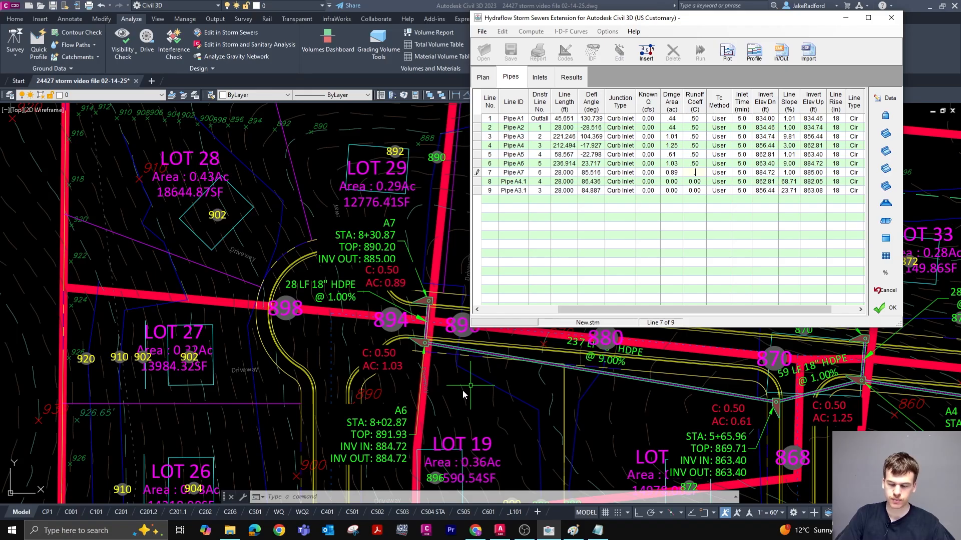
Find inlet A4.1 by lot 32 and set Pipe A4.1's drainage area to 1.06 ac and runoff coefficient to 0.50
scroll(462, 391, "down", 5)
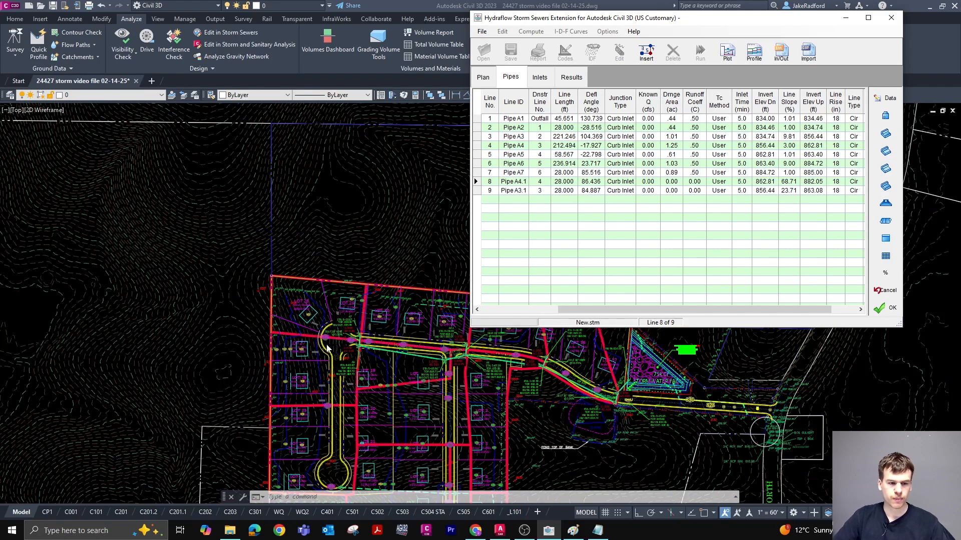
scroll(425, 347, "up", 4)
type("1.06")
key("Tab")
type(".5")
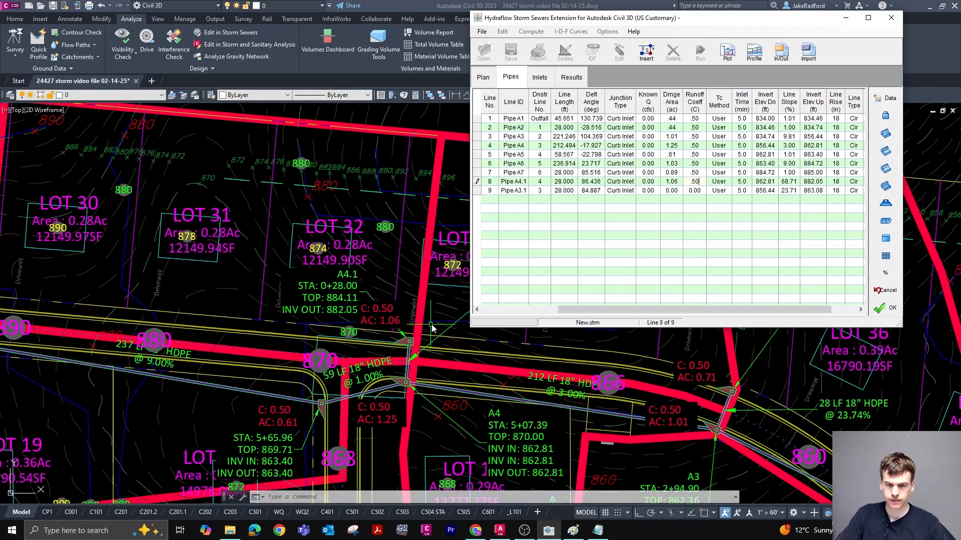
key("Return")
Find inlet A3.1 by lot 35, set Pipe A3.1 to 0.71 ac and a 0.50 runoff coefficient, and apply the pipe edits
scroll(453, 300, "down", 2)
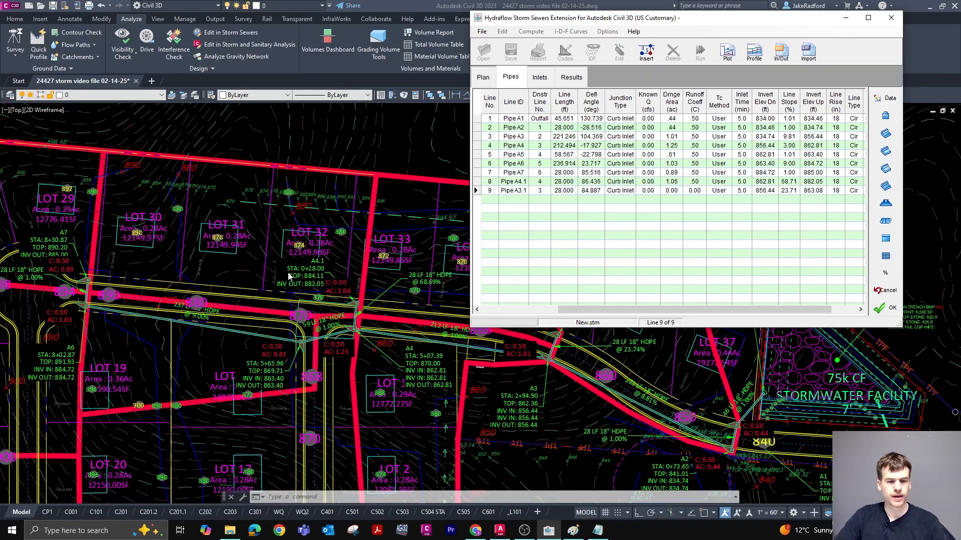
scroll(453, 300, "up", 3)
scroll(329, 287, "down", 3)
scroll(329, 287, "up", 5)
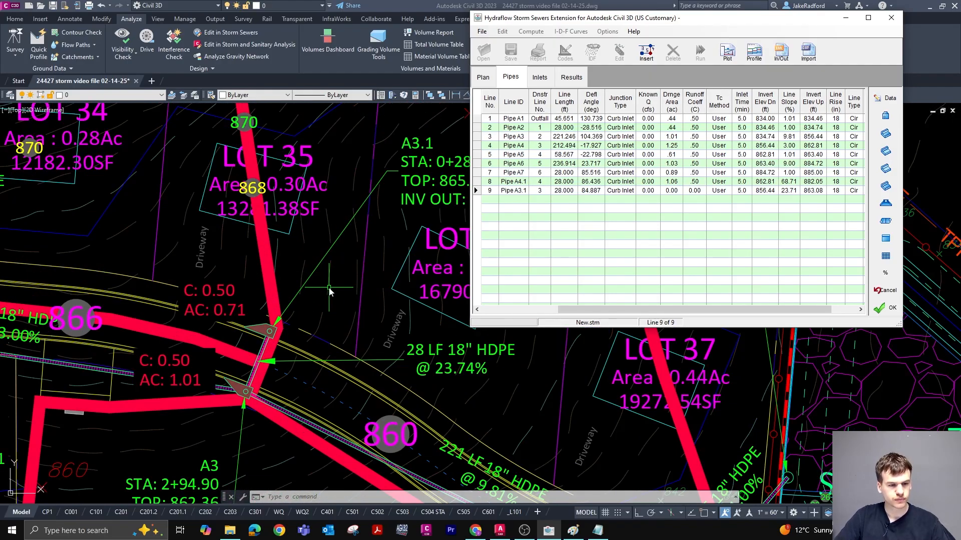
scroll(315, 292, "down", 2)
type("0.")
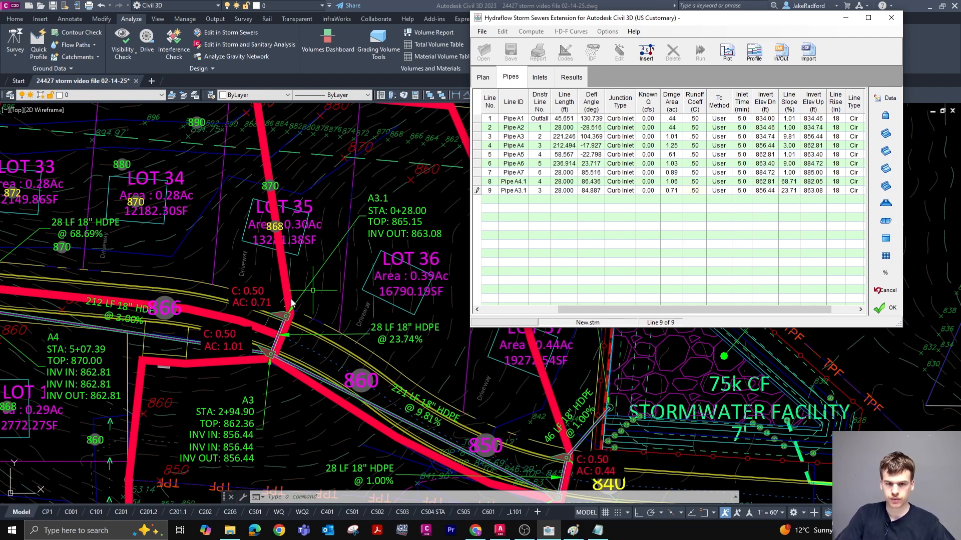
key("Return")
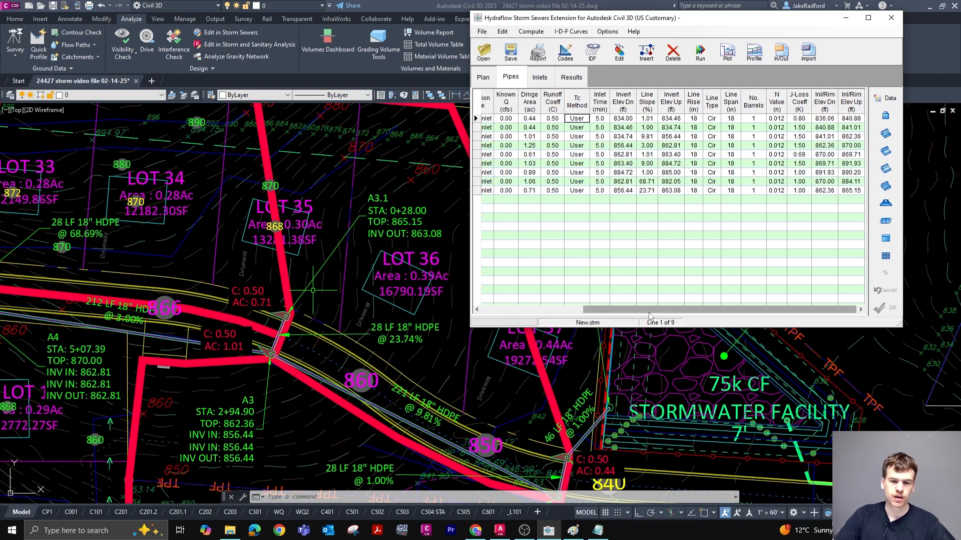
left_click_drag(649, 312, 531, 315)
Return to the Civil 3D plan and examine the drainage area boundaries across the site, down to the cul-de-sac by lots 8 to 11
scroll(333, 284, "down", 5)
left_click(314, 275)
scroll(268, 272, "up", 5)
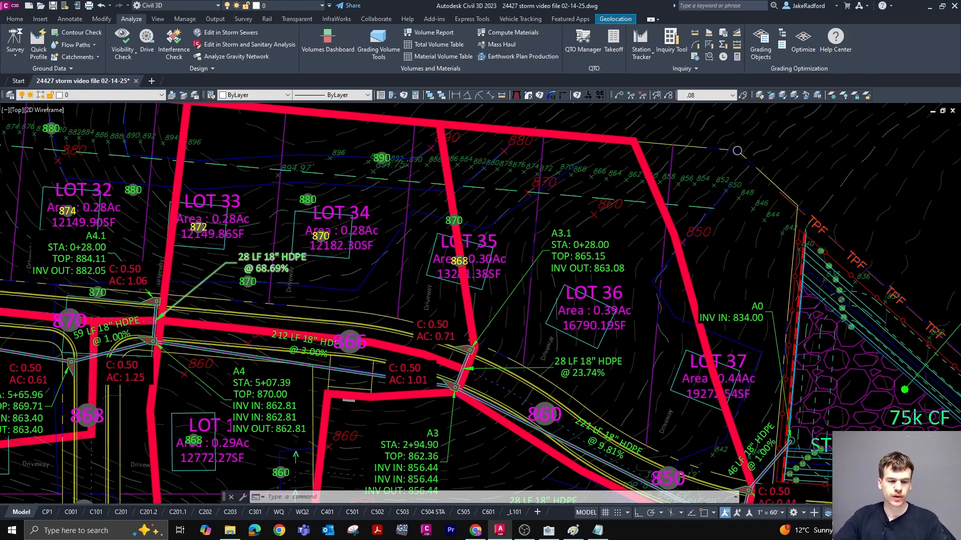
scroll(268, 271, "down", 5)
scroll(303, 301, "down", 2)
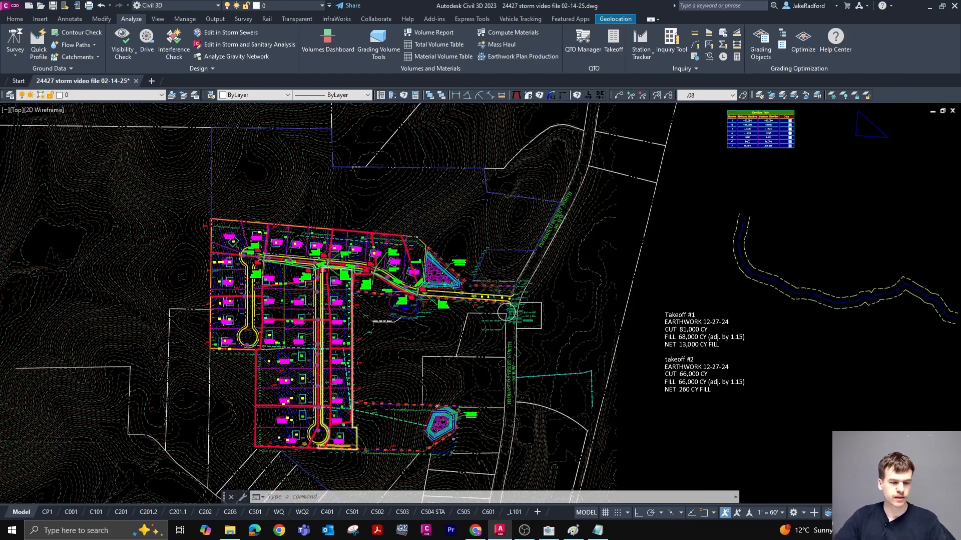
scroll(325, 430, "up", 10)
scroll(381, 280, "down", 2)
scroll(385, 295, "down", 2)
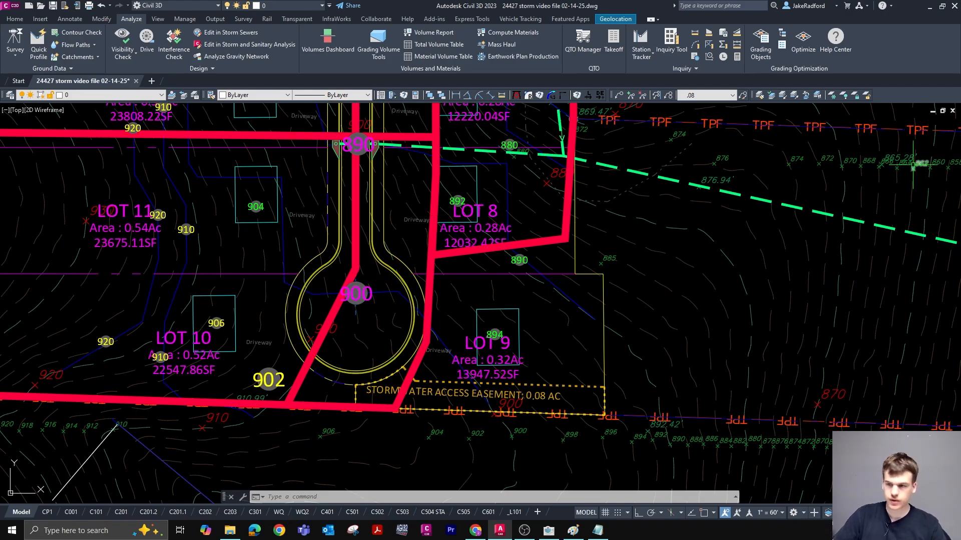
Bring up the Notepad table and review the runoff coefficients for the 25, 50, 75 and 100 percent impervious rows
mouse_move(960, 125)
left_mouse_down()
mouse_move(691, 99)
mouse_move(577, 125)
left_mouse_up()
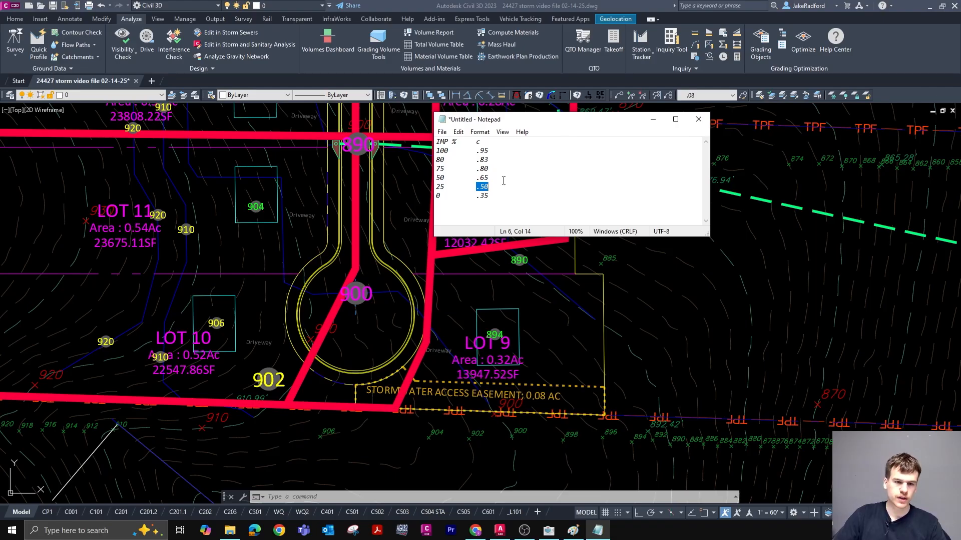
mouse_move(476, 178)
left_mouse_down()
mouse_move(492, 176)
mouse_move(476, 187)
mouse_move(489, 186)
left_mouse_up()
left_click(489, 186)
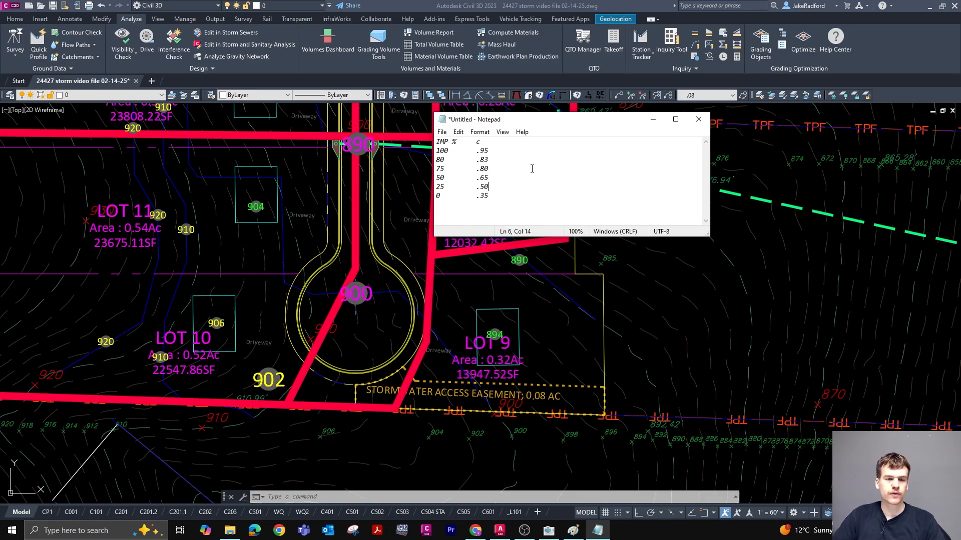
left_click_drag(476, 169, 491, 169)
key("Down")
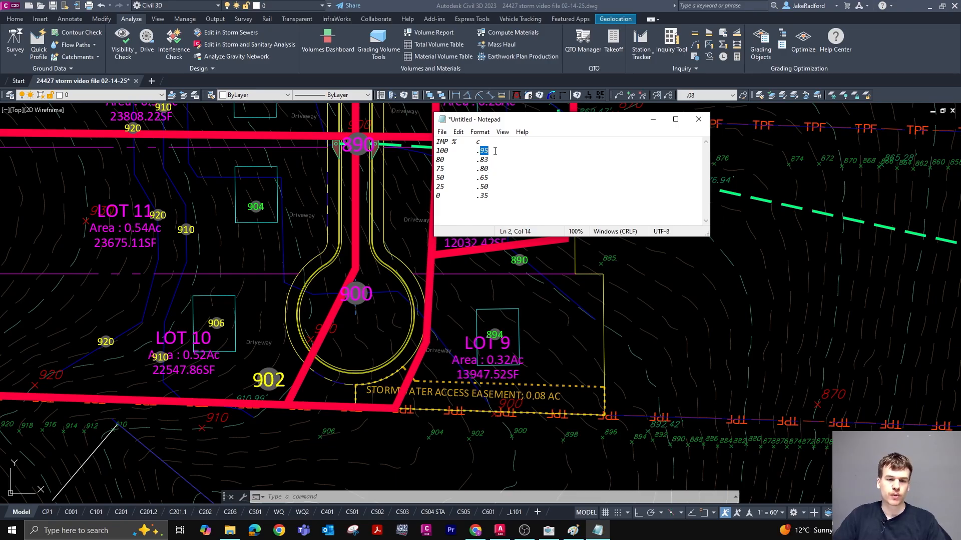
left_click_drag(561, 123, 631, 134)
left_click(724, 130)
Switch to Hydraflow Storm Sewers, start computing the system, and set the return period to 25-Yr
scroll(461, 377, "down", 12)
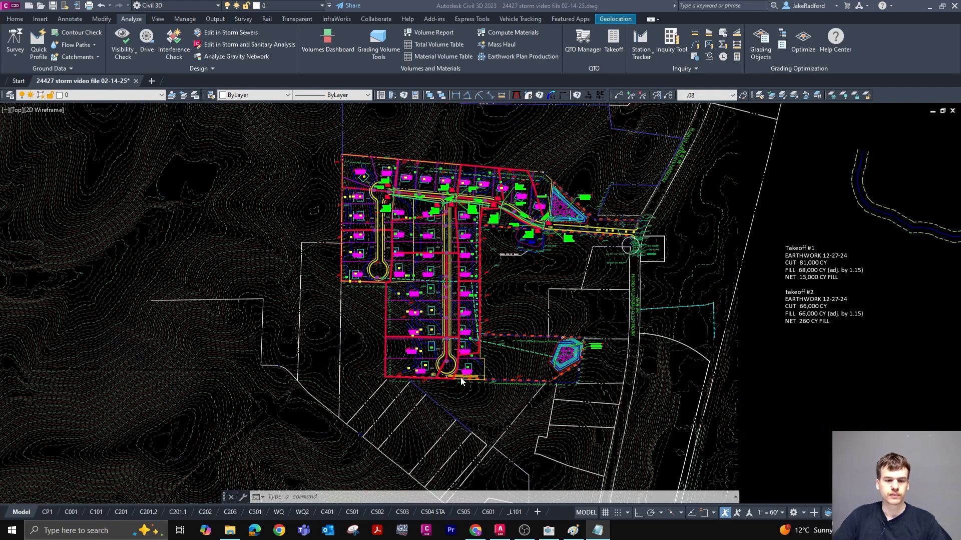
scroll(455, 309, "up", 4)
left_click(549, 531)
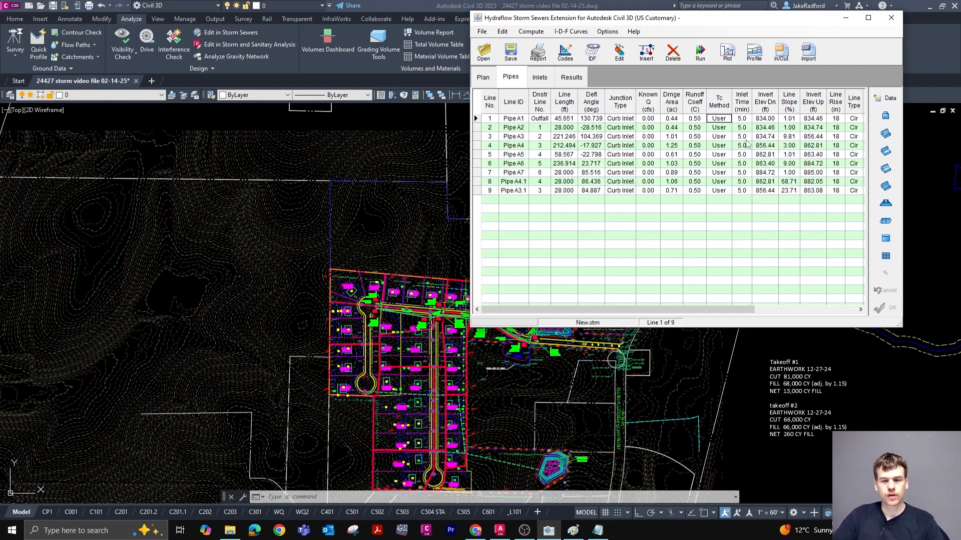
mouse_move(671, 308)
left_mouse_down()
mouse_move(683, 314)
mouse_move(666, 313)
left_mouse_up()
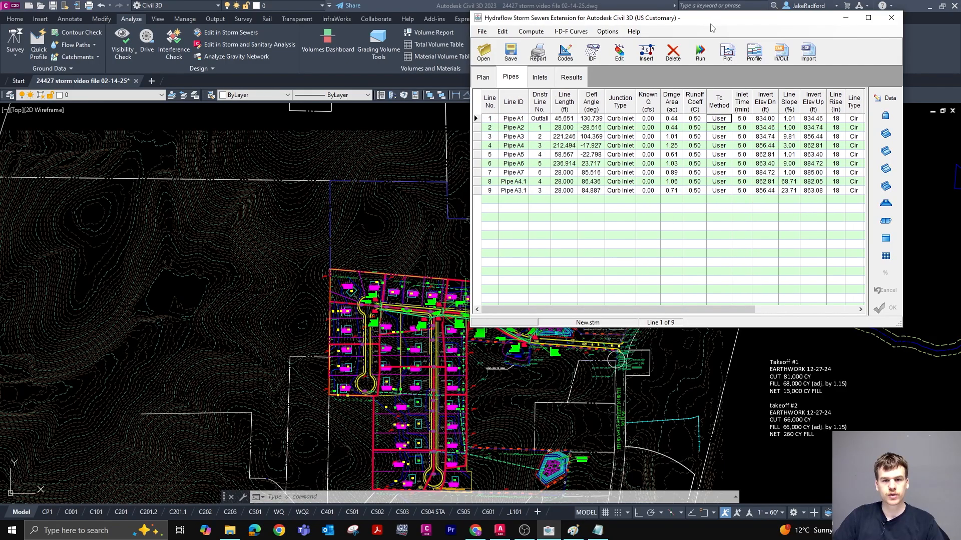
left_click_drag(709, 22, 677, 47)
left_click(667, 76)
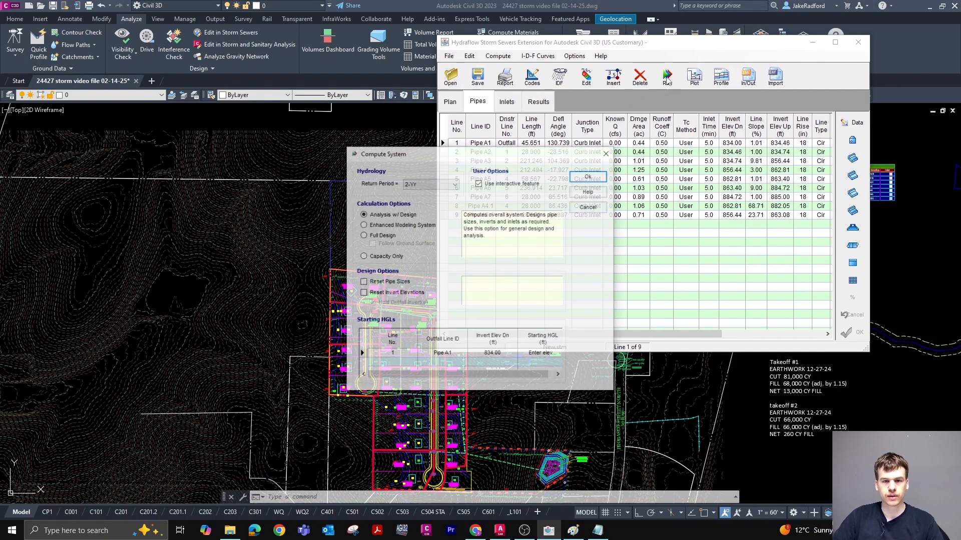
left_click(454, 185)
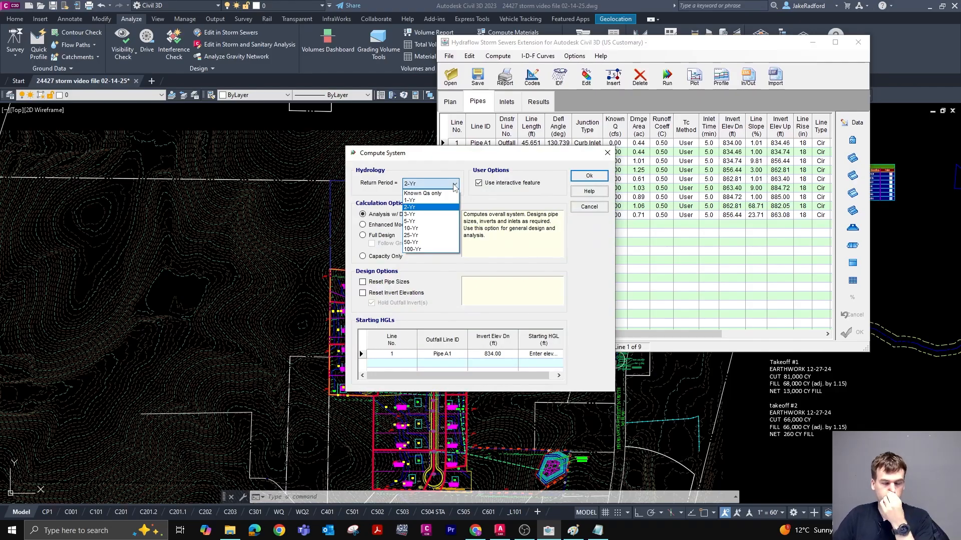
left_click(434, 236)
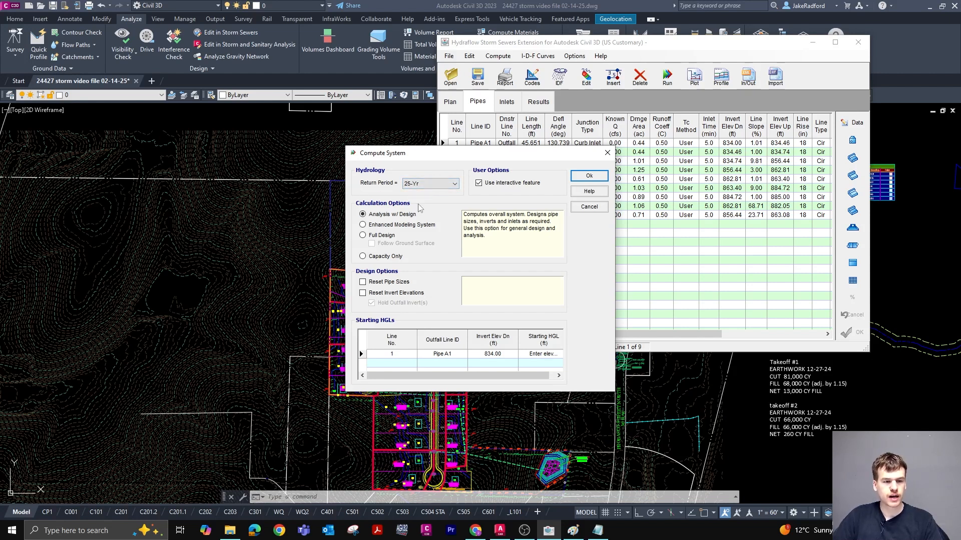
Try to compute the system with the Enhanced Modeling System option and a Crown starting HGL for Pipe A1
left_click(363, 225)
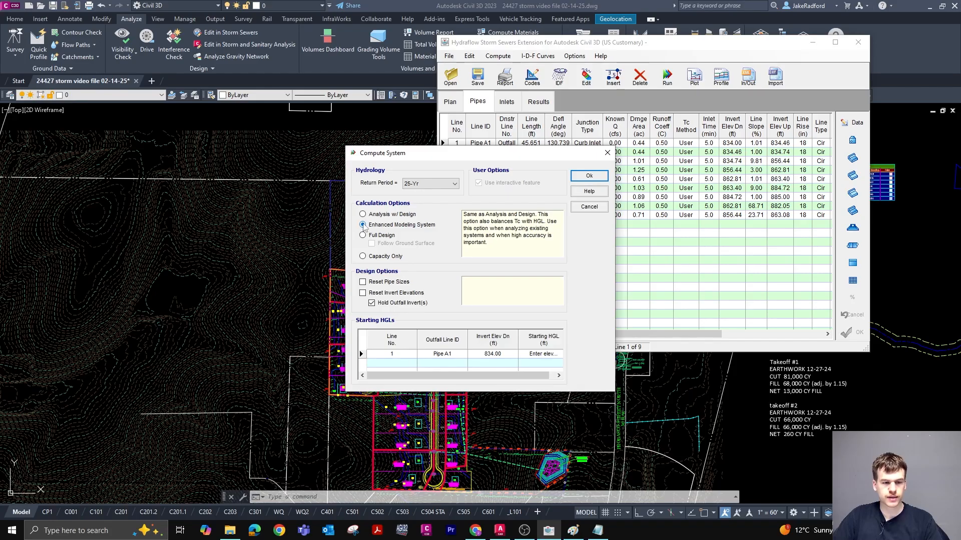
left_click_drag(398, 374, 500, 371)
left_click(551, 354)
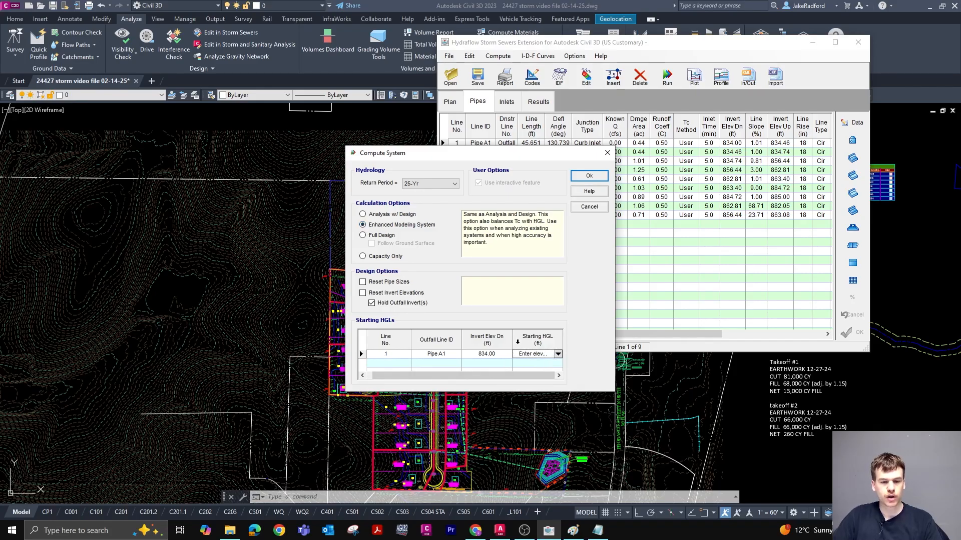
left_click(557, 354)
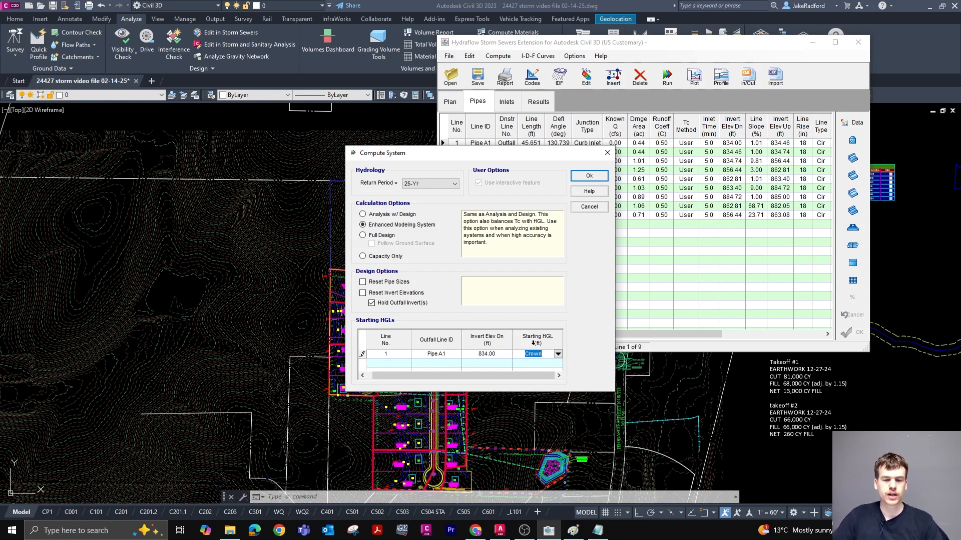
left_click(586, 177)
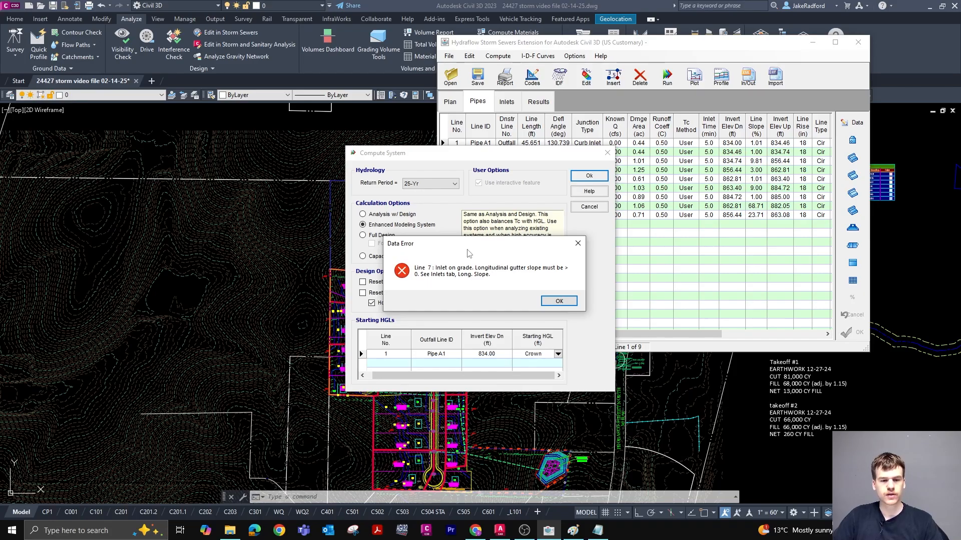
left_click(556, 302)
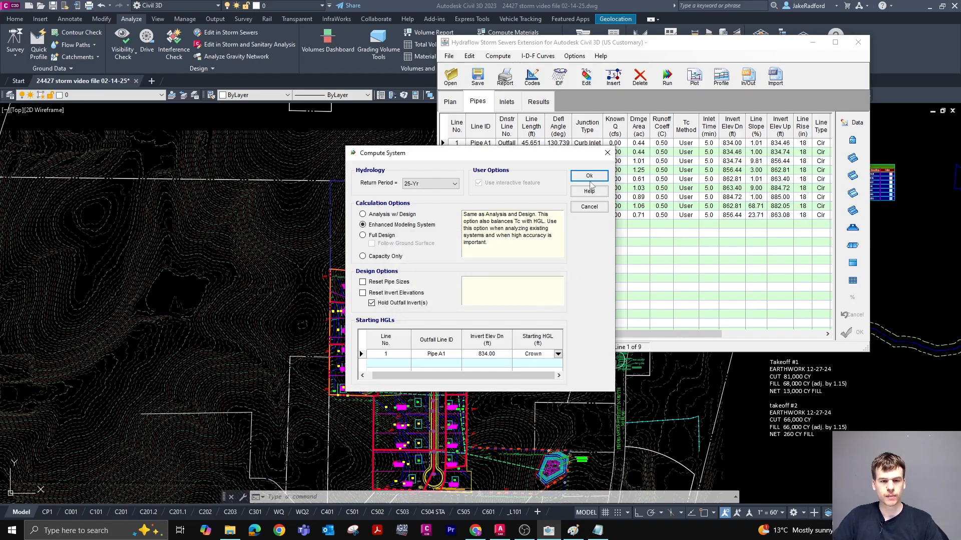
left_click(608, 153)
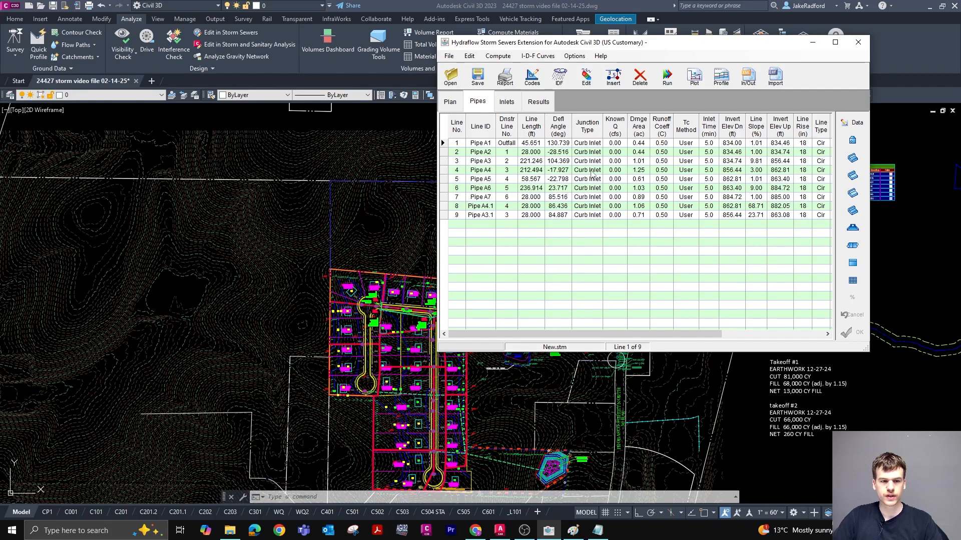
Set the longitudinal gutter slope of the inlets on lines 7, 6 and 4 to 0.010 ft/ft
left_click(507, 105)
left_click_drag(666, 336, 763, 334)
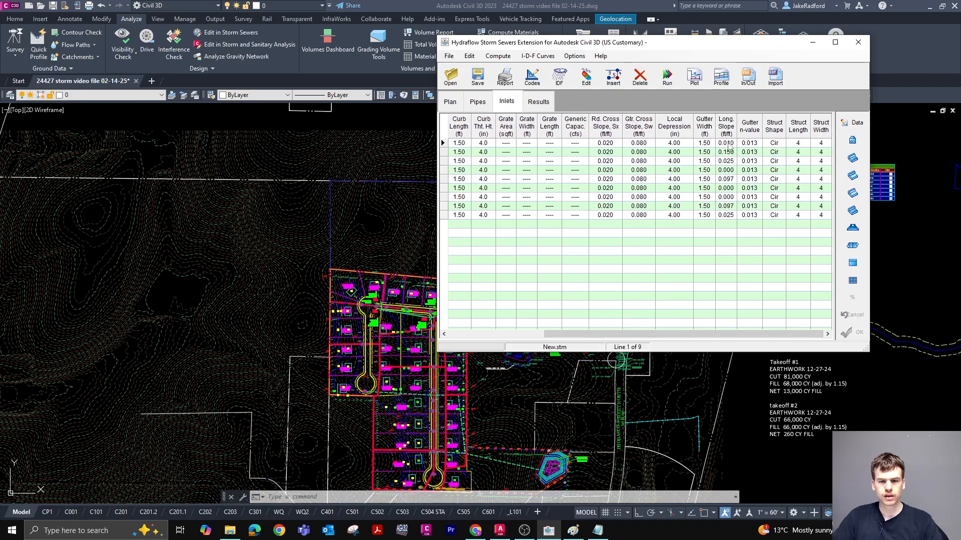
left_click(733, 198)
type("0.1")
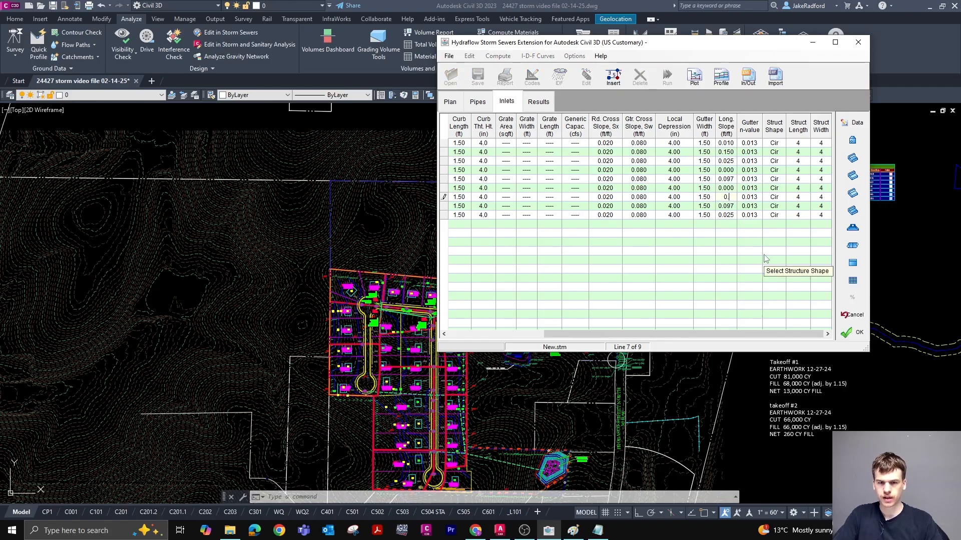
key("Return")
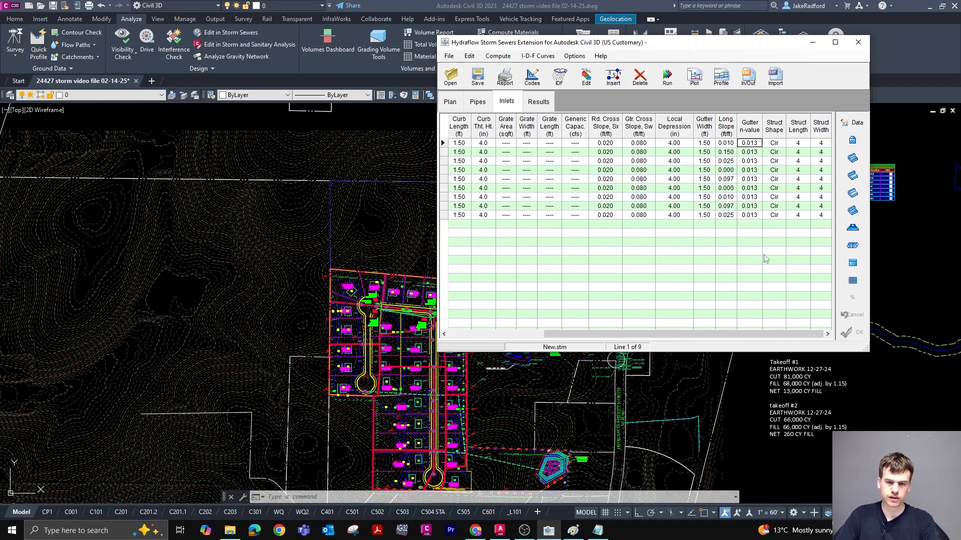
left_click(727, 187)
type("0")
left_click(734, 170)
key("BackSpace")
type("1")
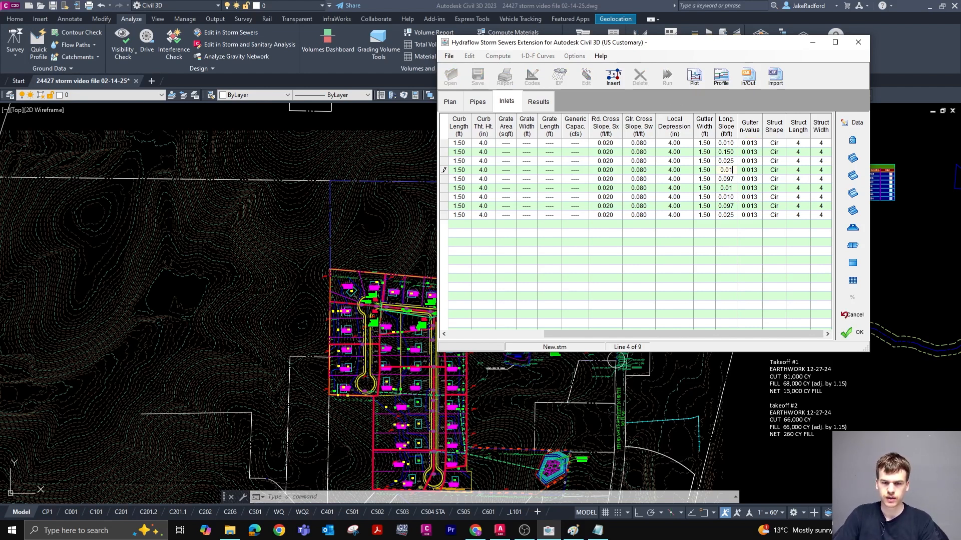
key("Return")
Compute the system for the 25-Yr return period using Enhanced Modeling System with the starting HGL set to Crown
left_click(667, 77)
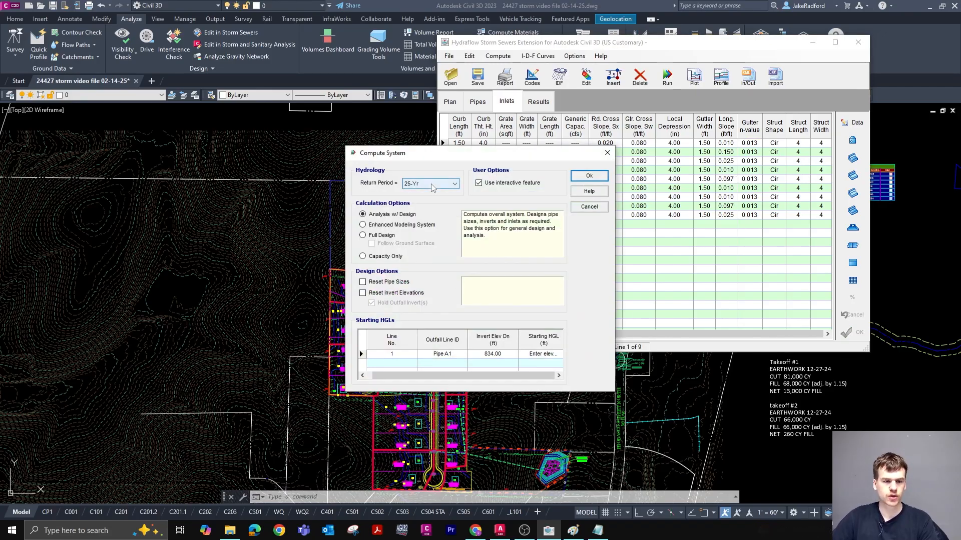
left_click(363, 225)
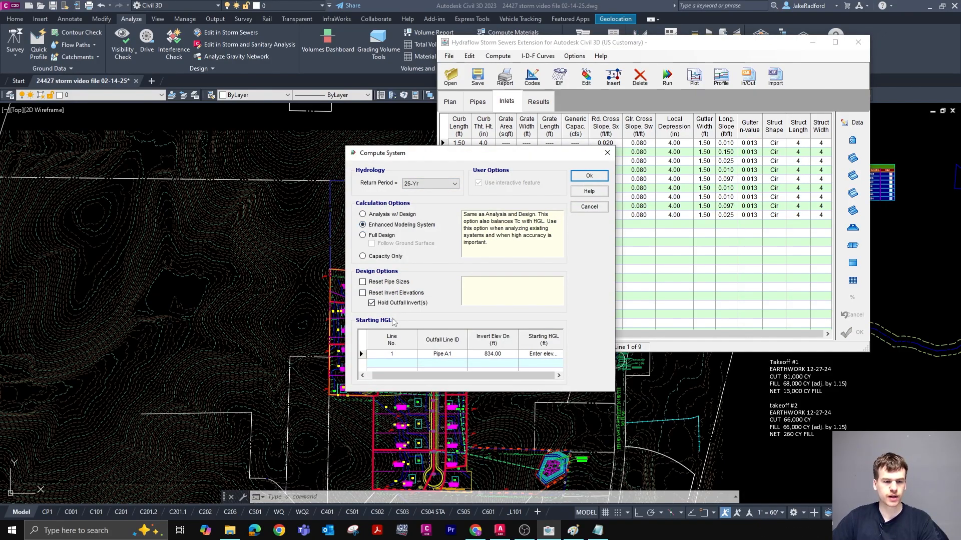
left_click(543, 354)
left_click(558, 354)
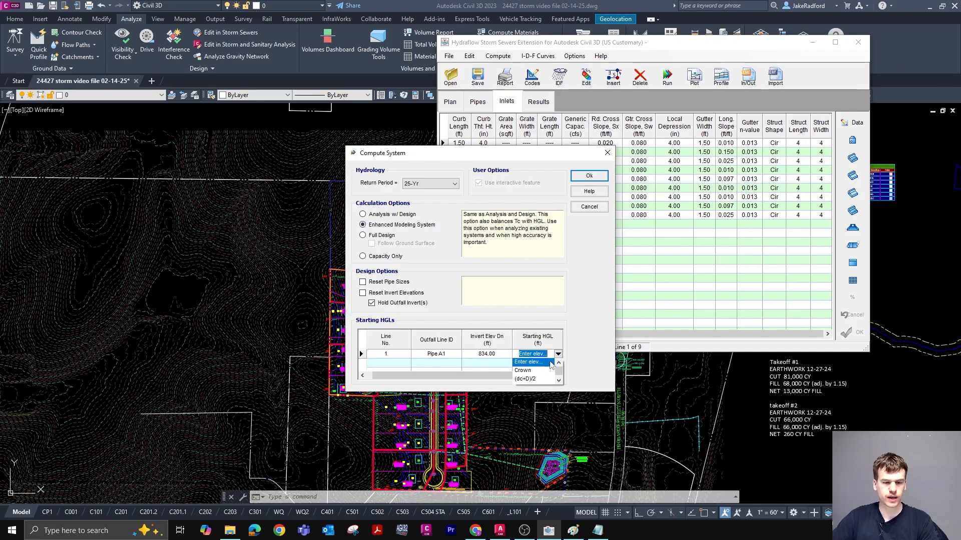
left_click(535, 372)
left_click(589, 176)
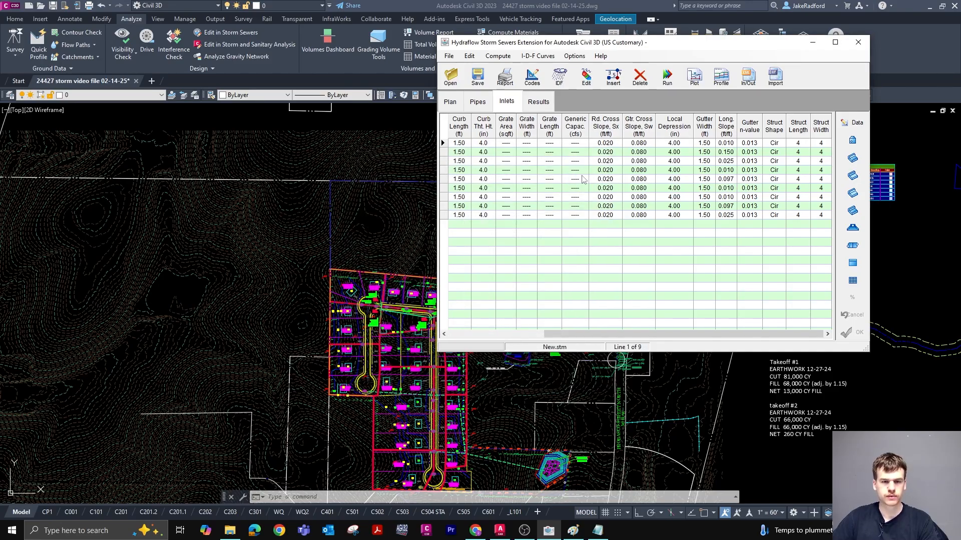
Review the inlet table from its first columns and display the storm sewer profile of Pipe A1
left_click_drag(670, 43, 514, 117)
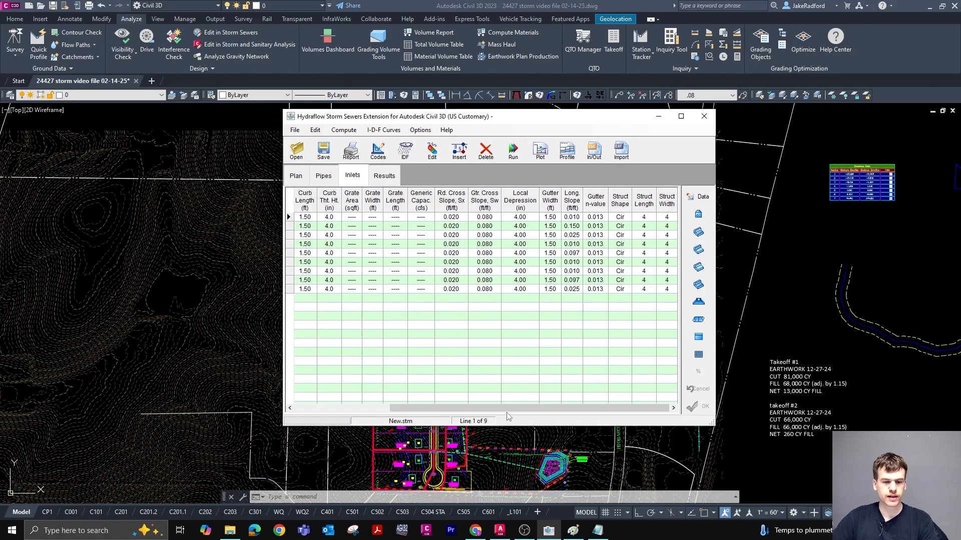
left_click_drag(507, 409, 411, 408)
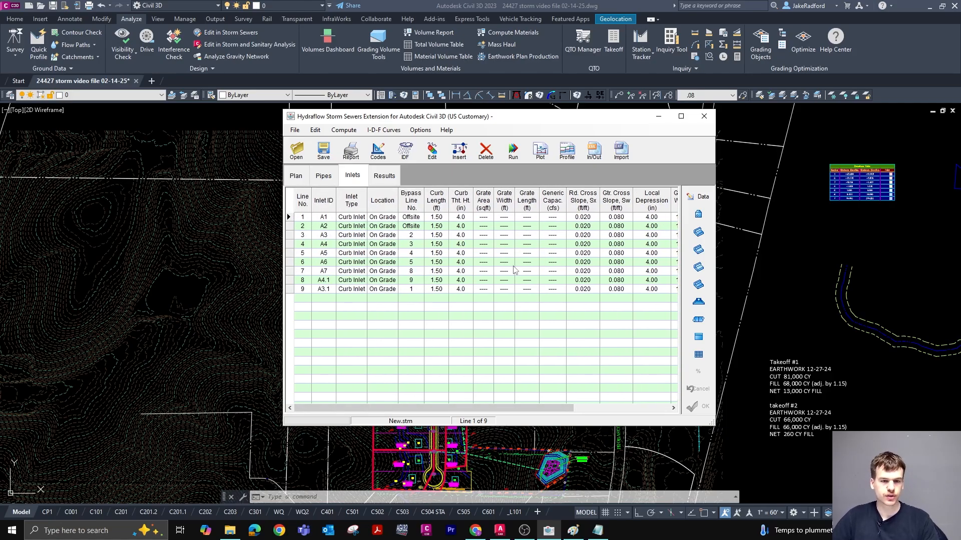
left_click(542, 152)
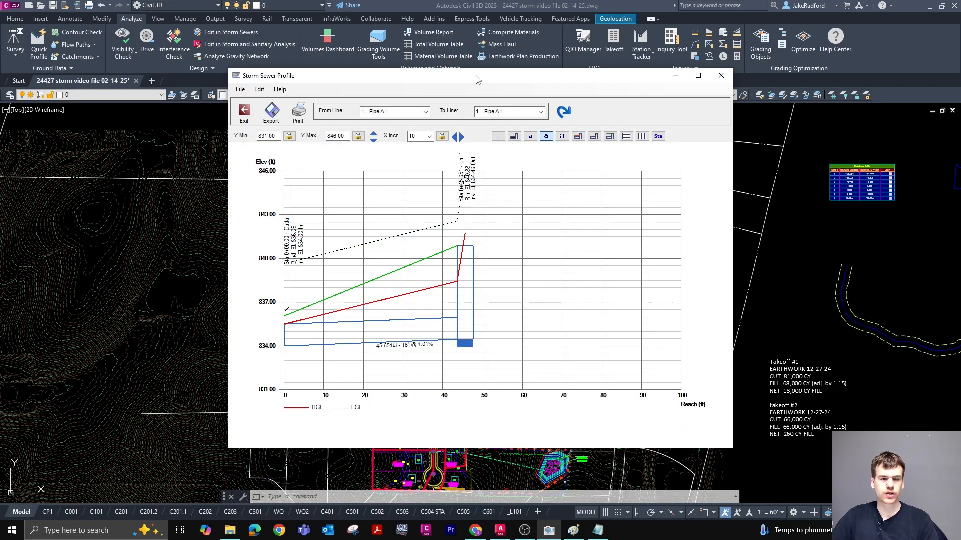
left_click_drag(477, 78, 549, 40)
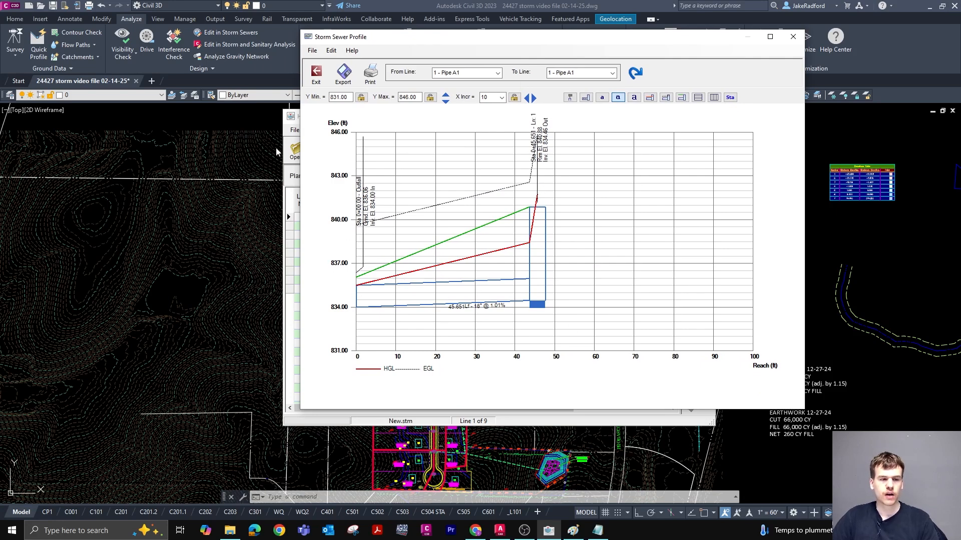
Switch to the Civil 3D drawing and erase the object drawn over the Storm A profile view
scroll(268, 289, "down", 5)
scroll(246, 411, "up", 8)
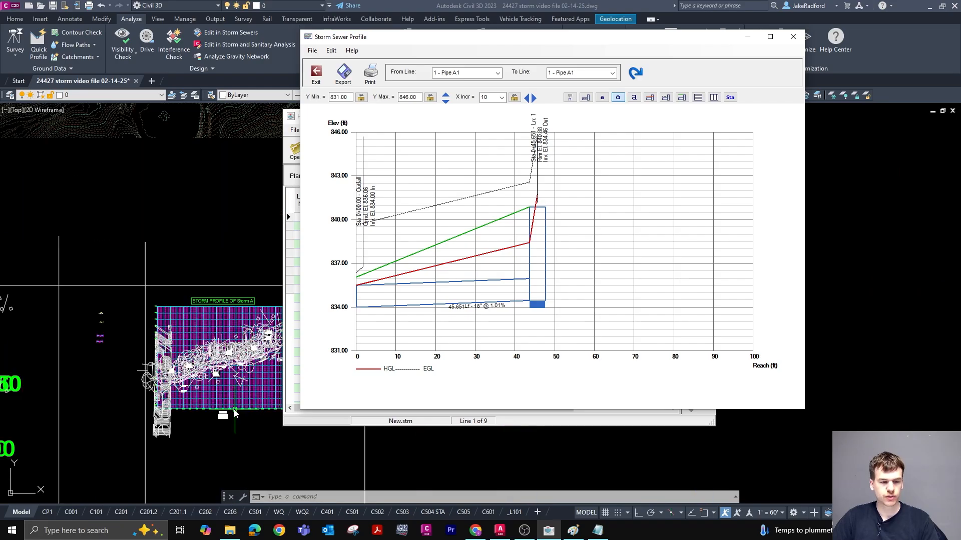
left_click(218, 389)
left_click(246, 333)
key("Delete")
scroll(164, 373, "up", 4)
scroll(164, 373, "up", 2)
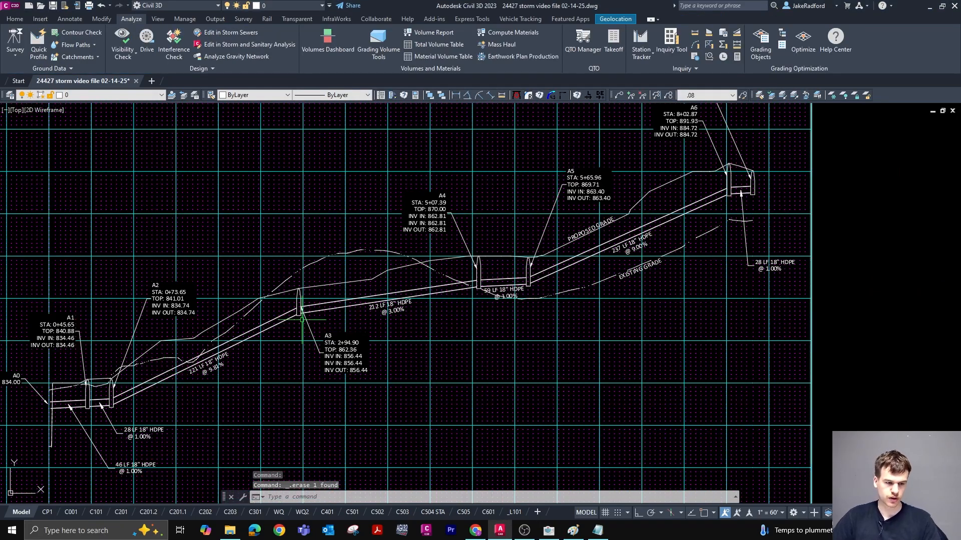
Return to the Hydraflow profile, plot it from Pipe A1 to Pipe A7, and compare it with the Civil 3D Storm A profile
left_click(598, 531)
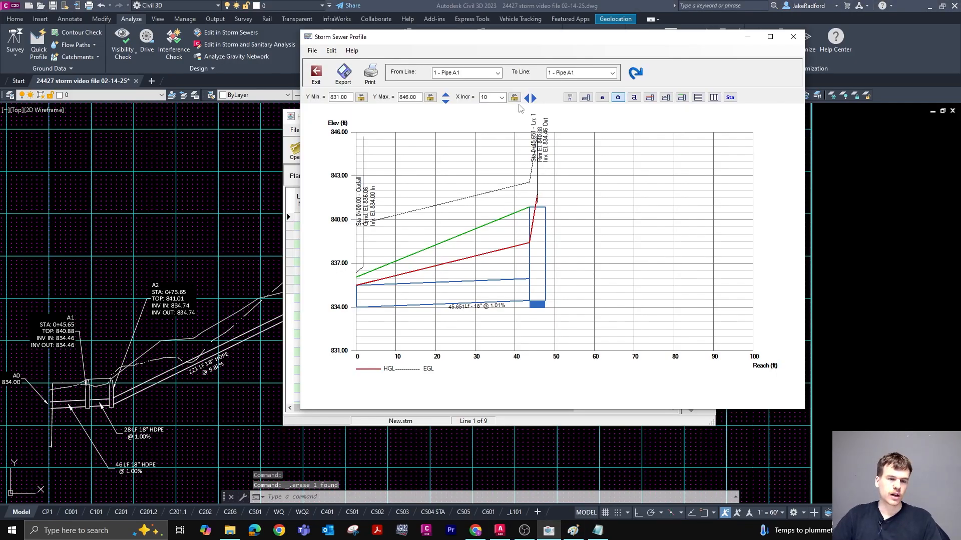
left_click(612, 73)
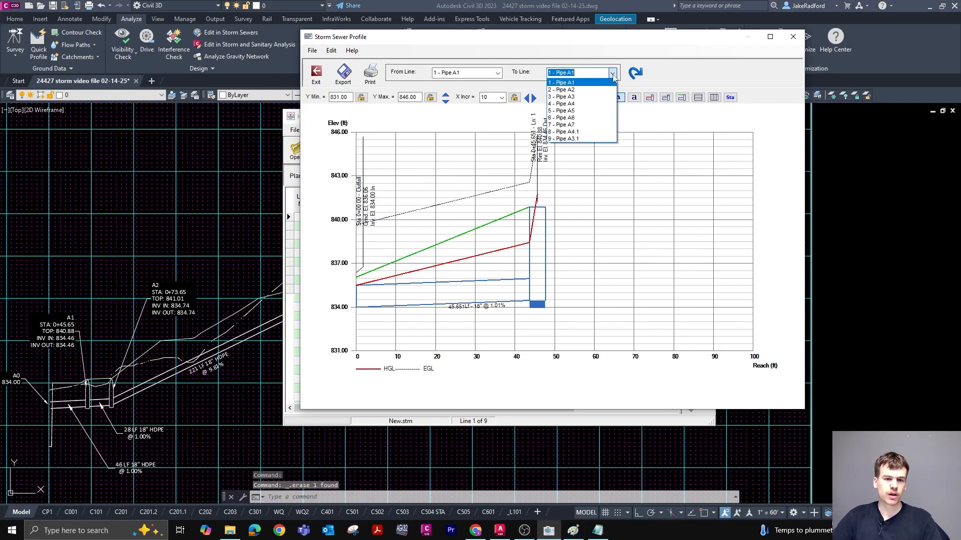
left_click(575, 125)
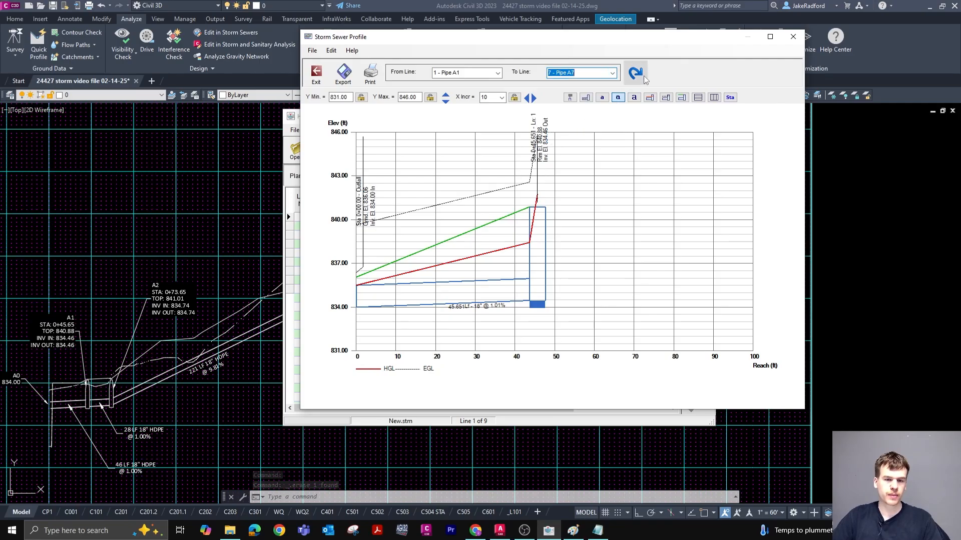
left_click(635, 74)
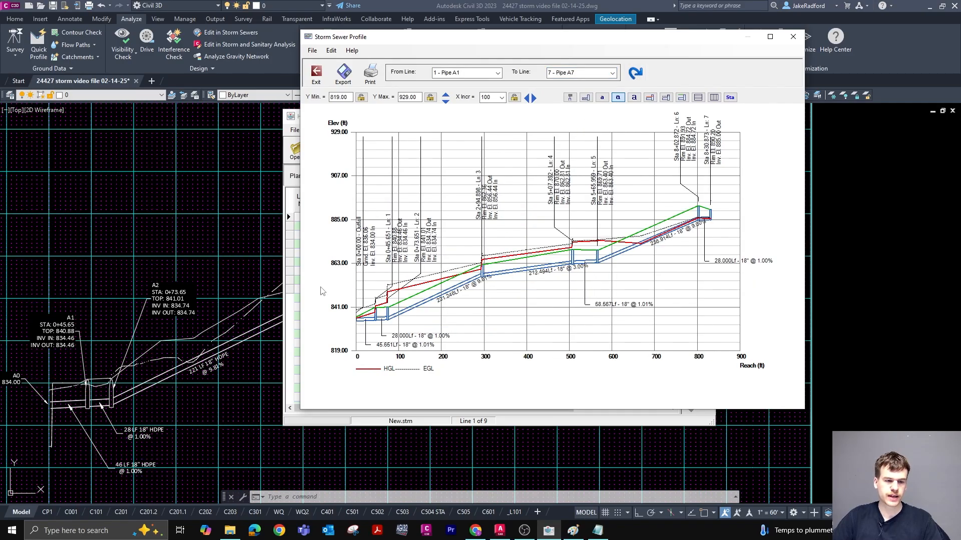
scroll(258, 179, "down", 2)
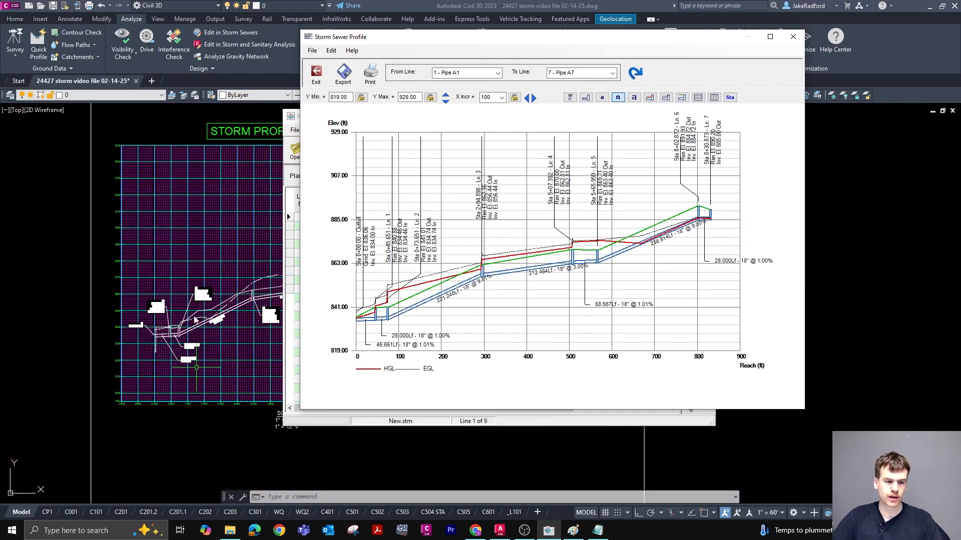
scroll(199, 306, "up", 2)
scroll(217, 307, "up", 2)
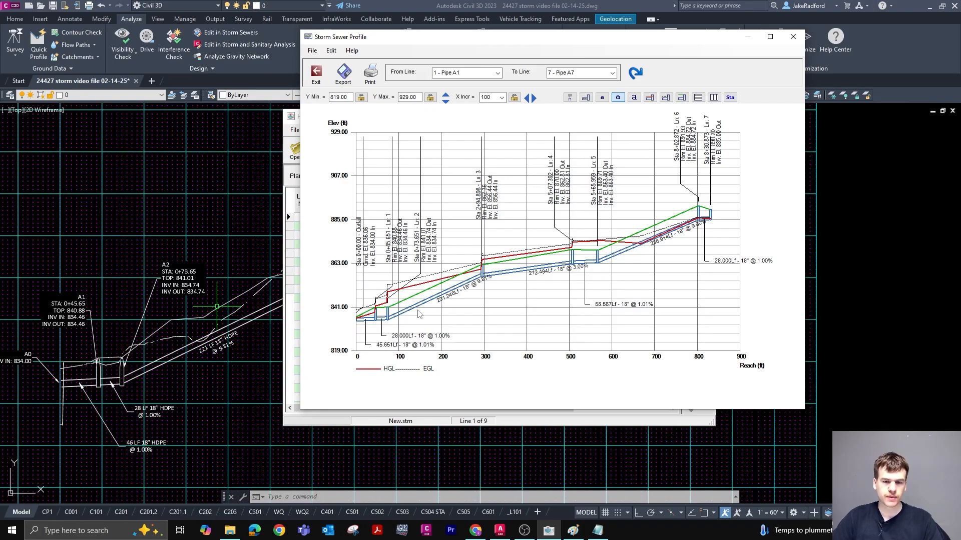
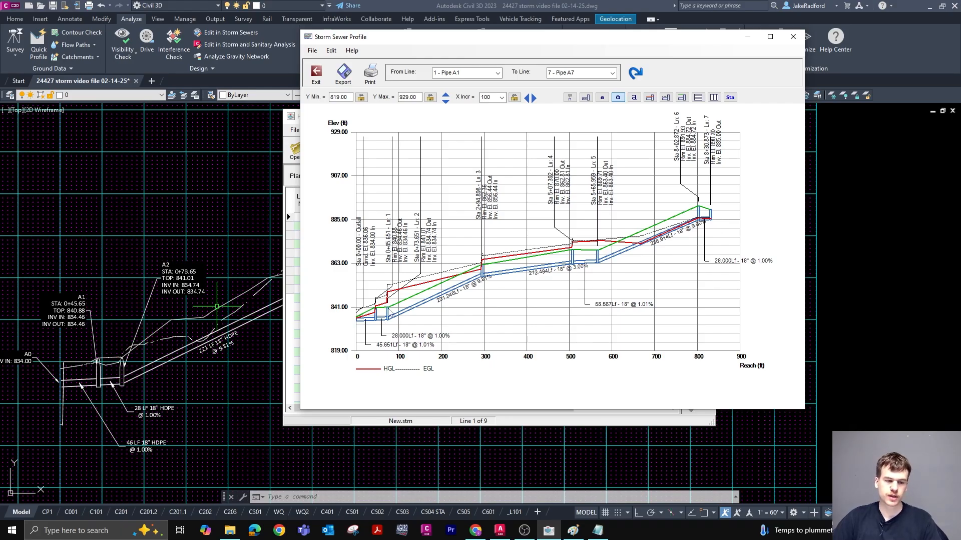
scroll(293, 341, "down", 5)
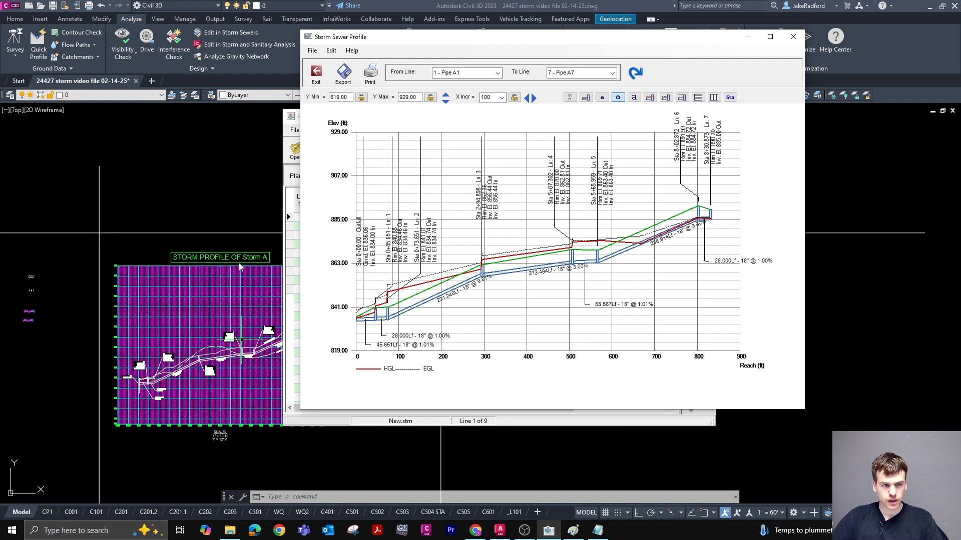
left_click(315, 75)
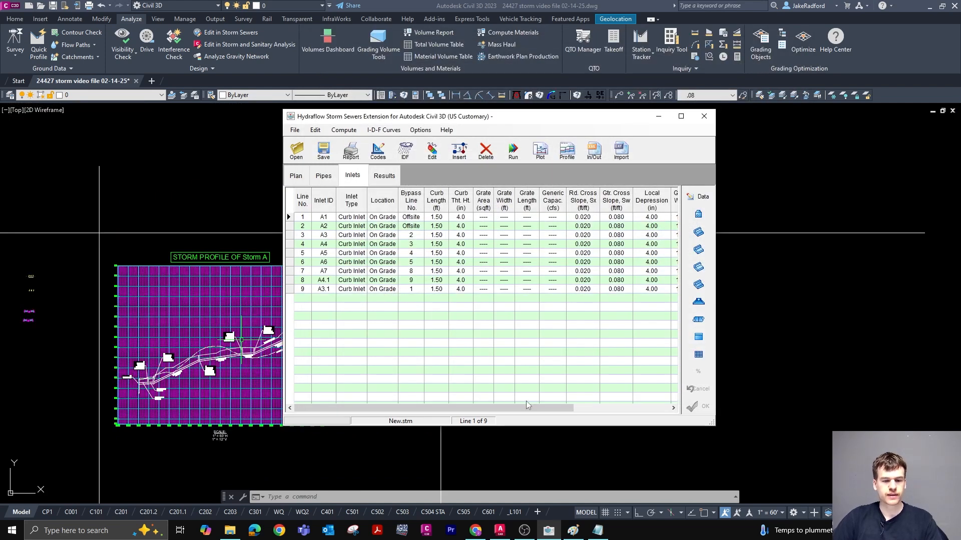
Set the line rise of Pipe A1 to 24 in and apply the pipe edit
left_click_drag(527, 406, 621, 407)
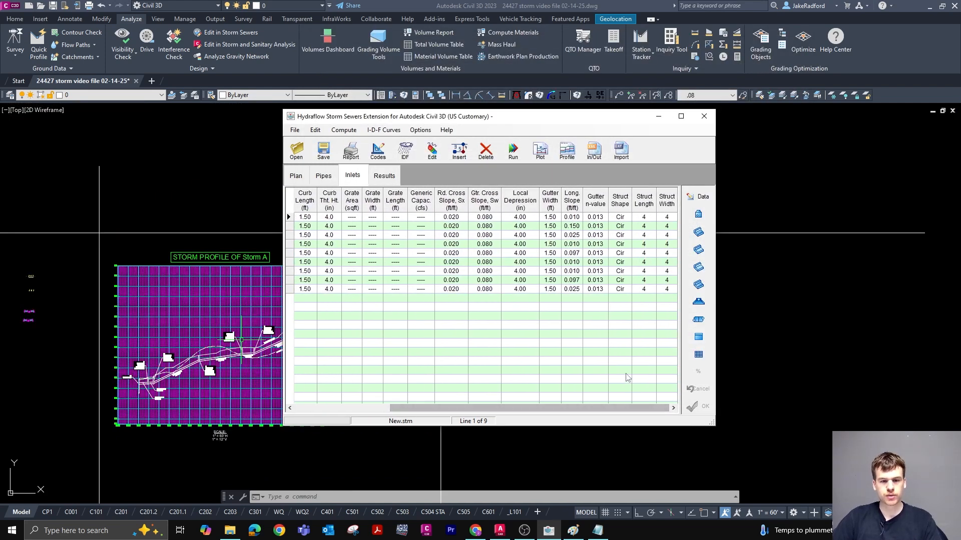
left_click(324, 176)
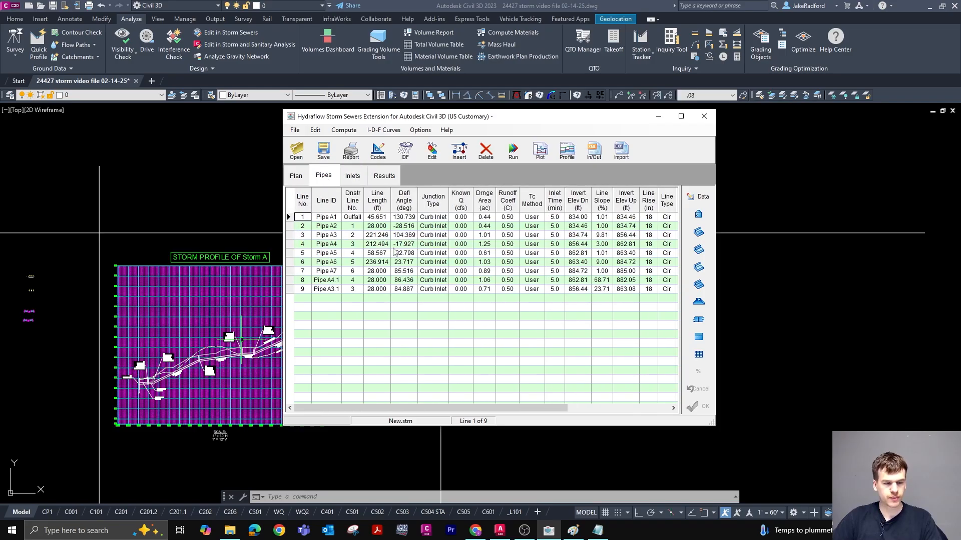
left_click_drag(410, 407, 523, 406)
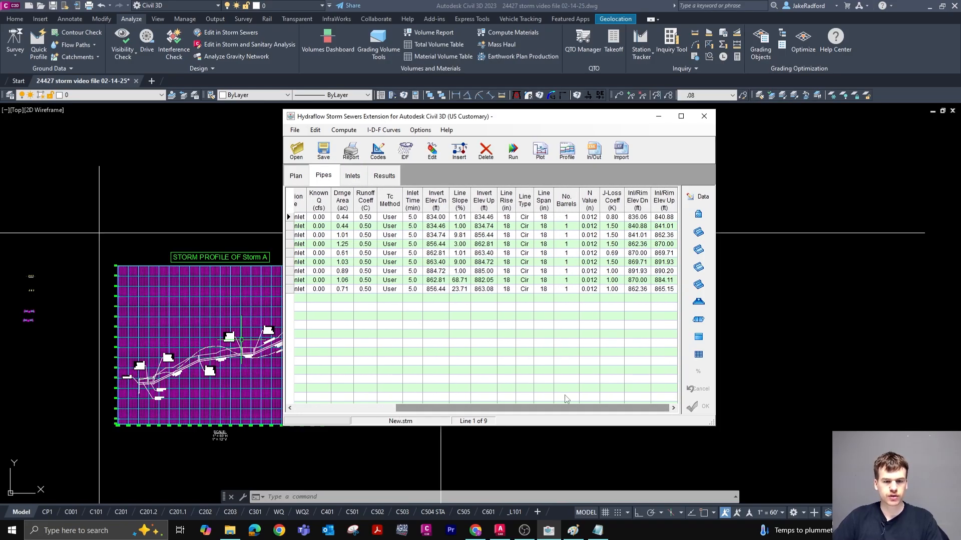
left_click(513, 218)
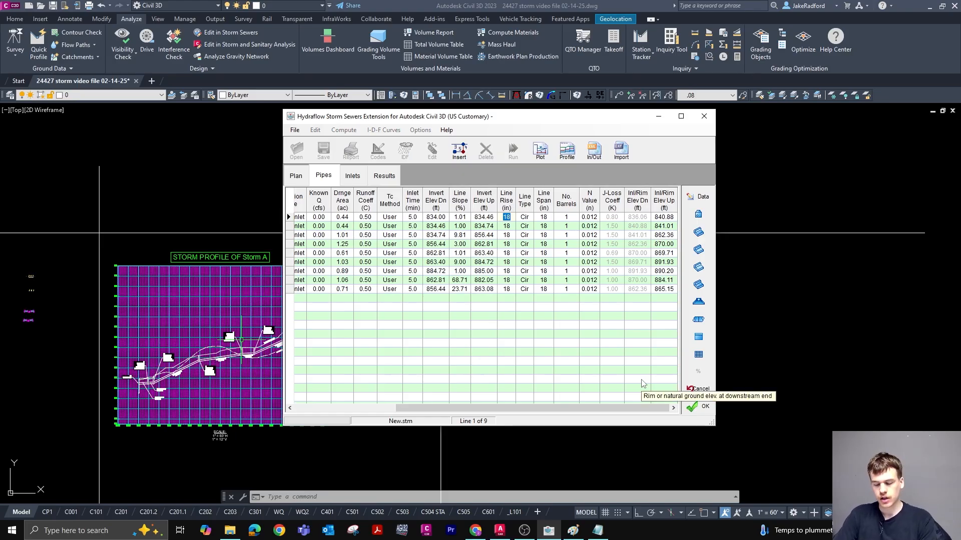
type("24")
key("Tab")
key("Tab")
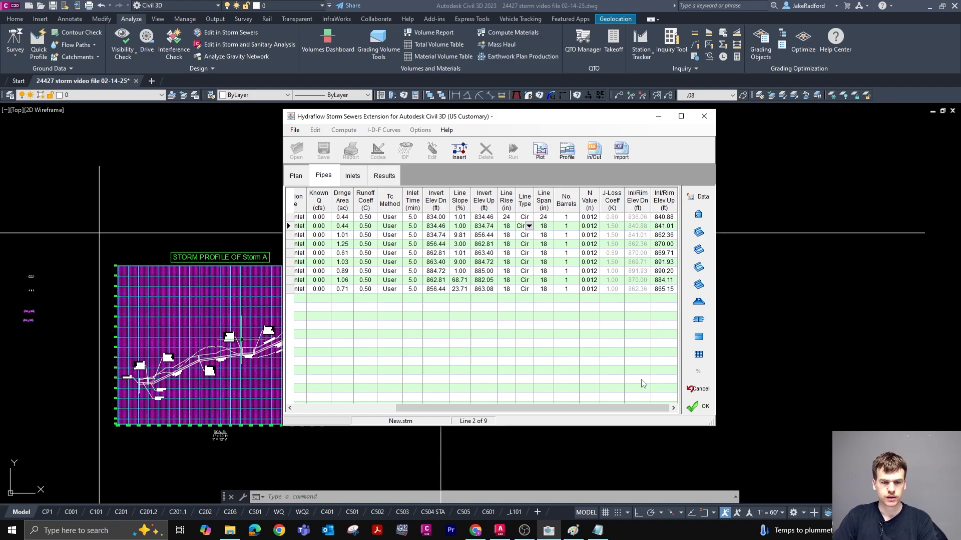
key("shift+Tab")
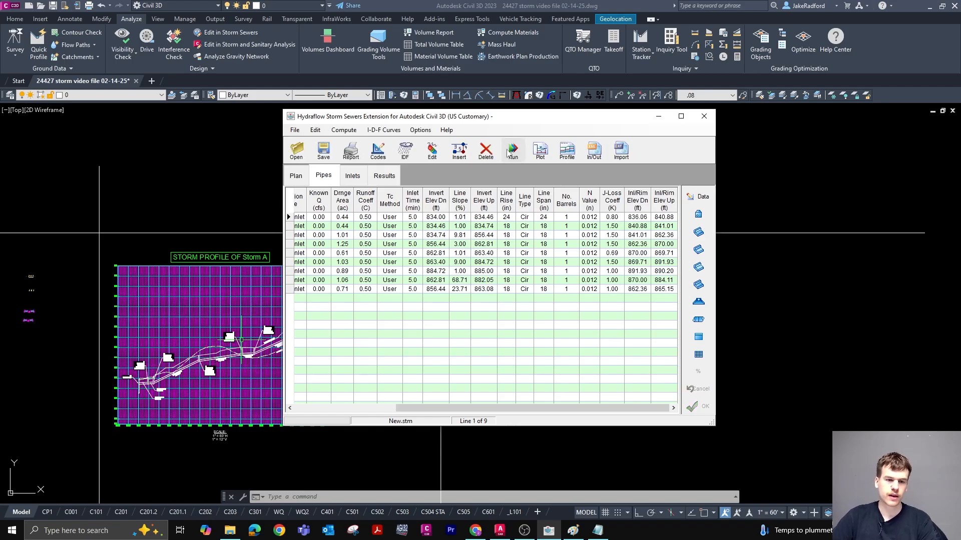
Compute the system for the 25-Yr return period with the Enhanced Modeling System and Pipe A1's starting HGL at Crown
left_click(510, 151)
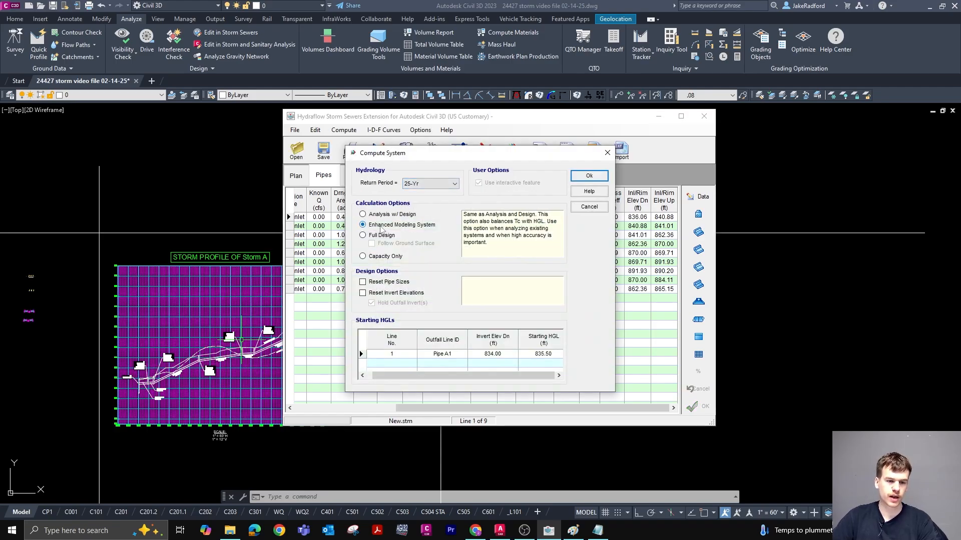
left_click(558, 354)
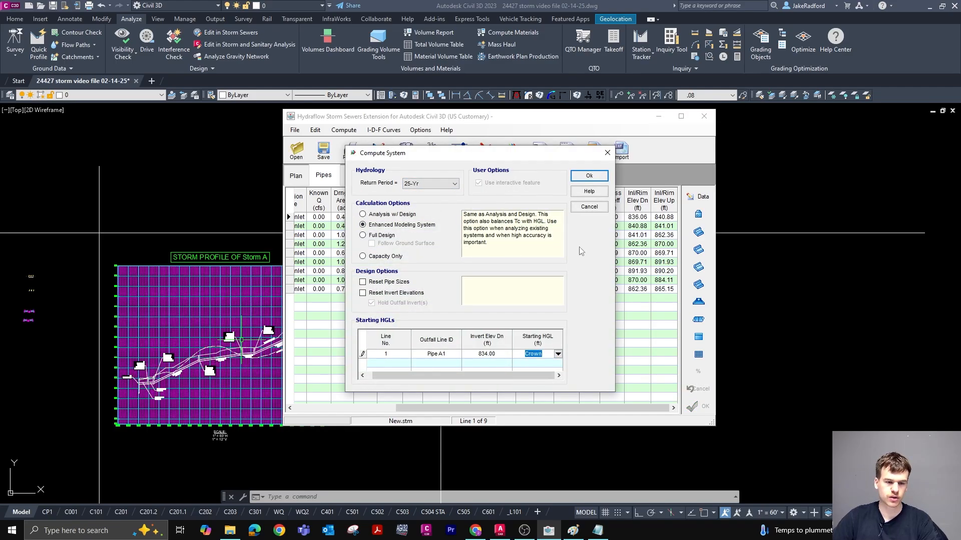
left_click(587, 178)
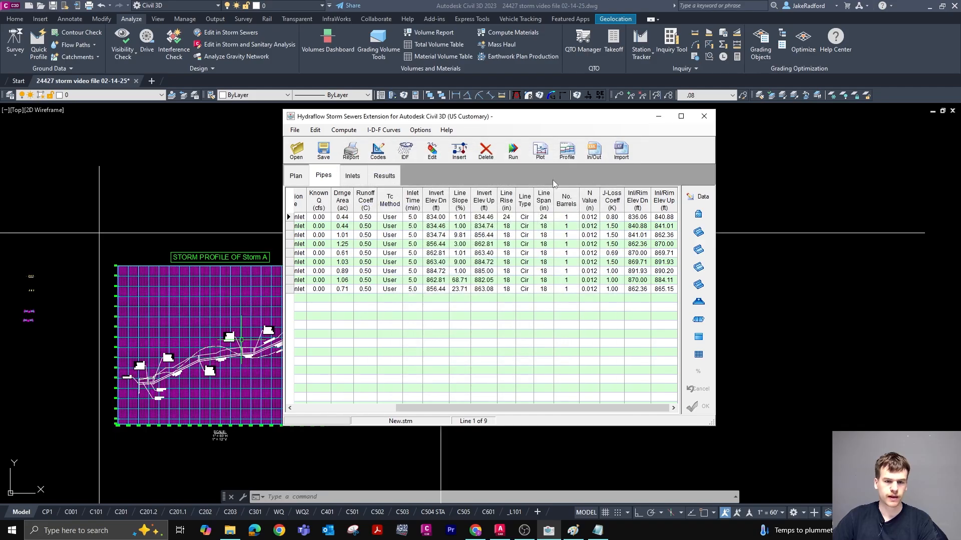
Plot the storm sewer profile from Pipe A1 to Pipe A7, check the HGL against the ground line, and exit the profile
left_click(568, 150)
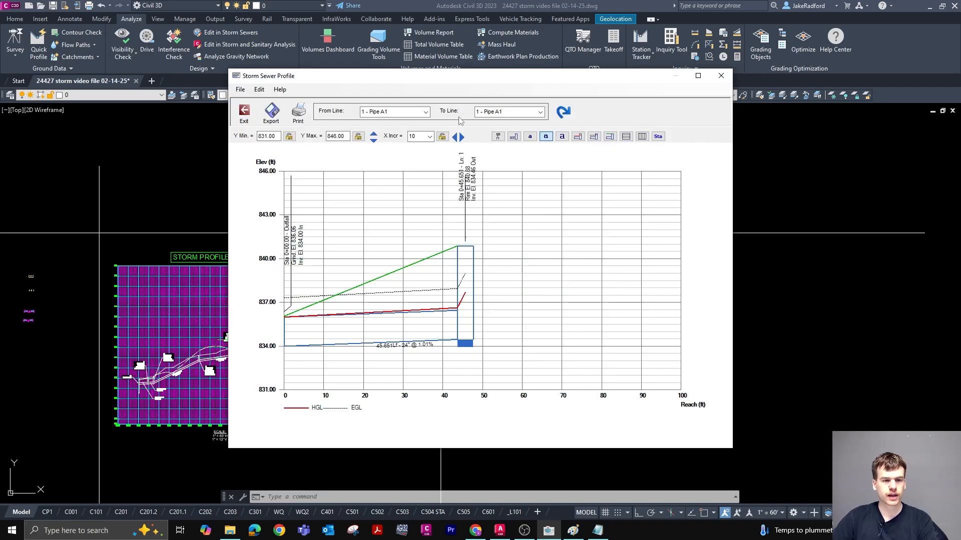
left_click(540, 112)
left_click(506, 167)
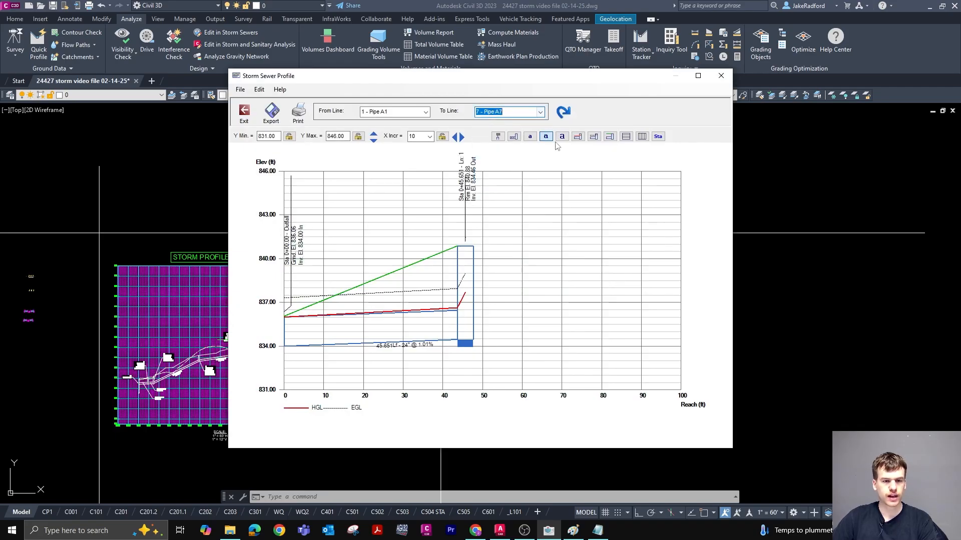
left_click(562, 112)
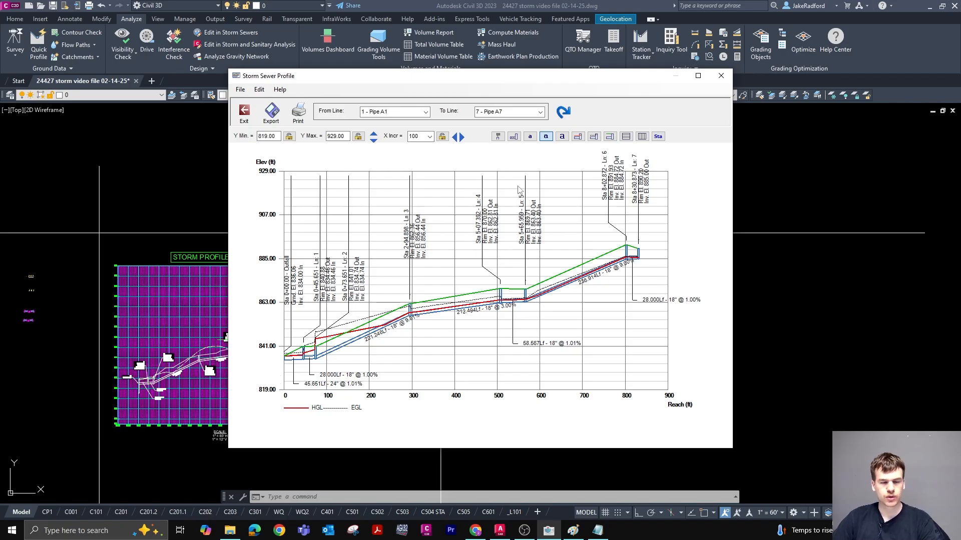
left_click(243, 113)
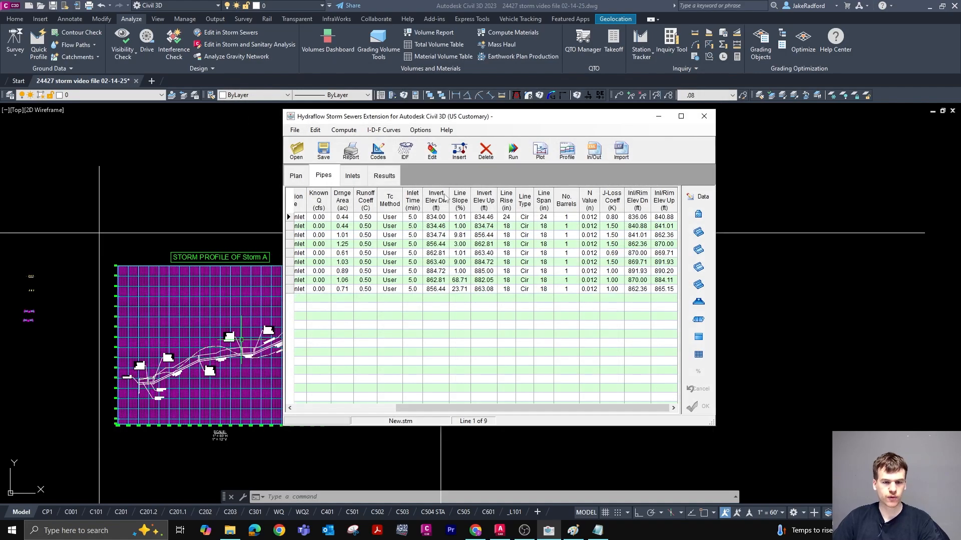
Set the line rise of Pipe A1 to 30 in
left_click(508, 217)
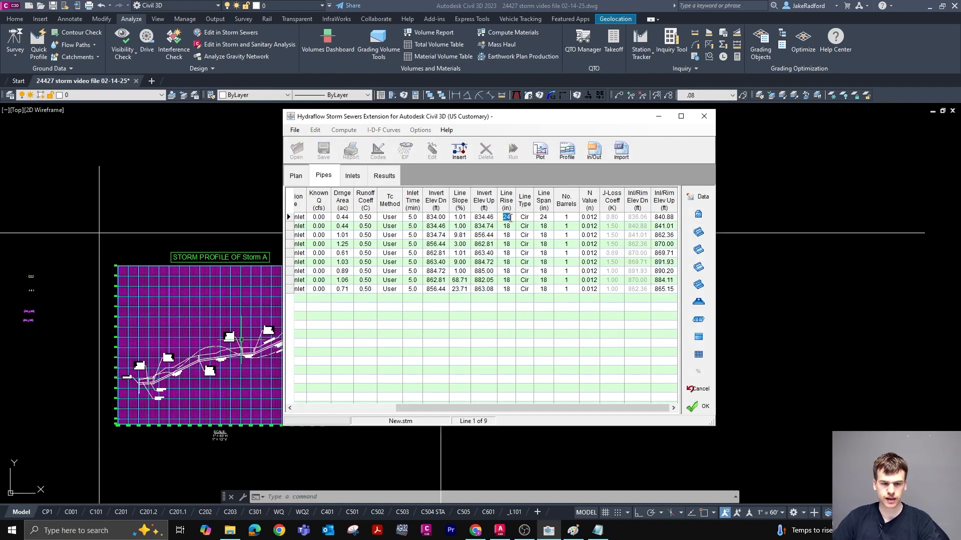
type("30")
key("Return")
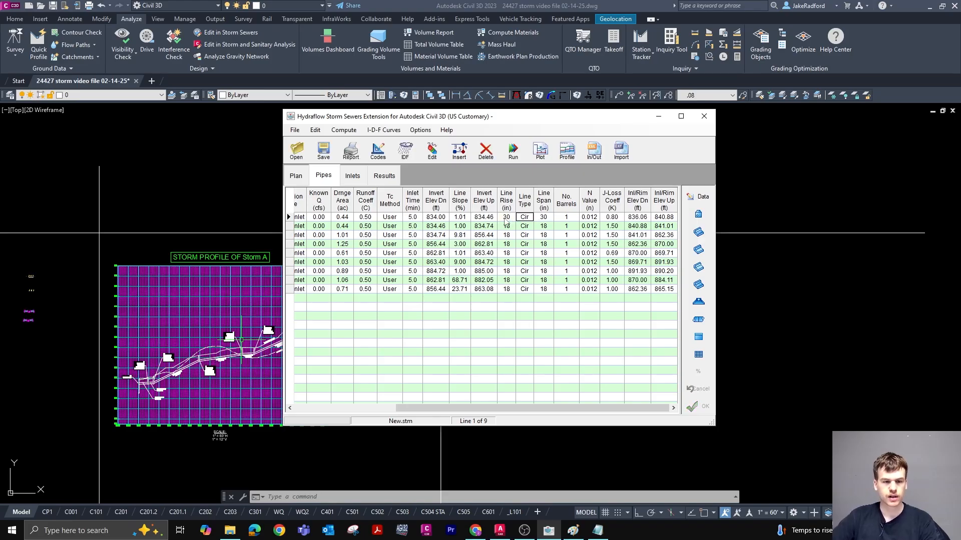
Recompute the system for the 25-Yr storm with the outfall's starting HGL set to Crown
left_click(507, 159)
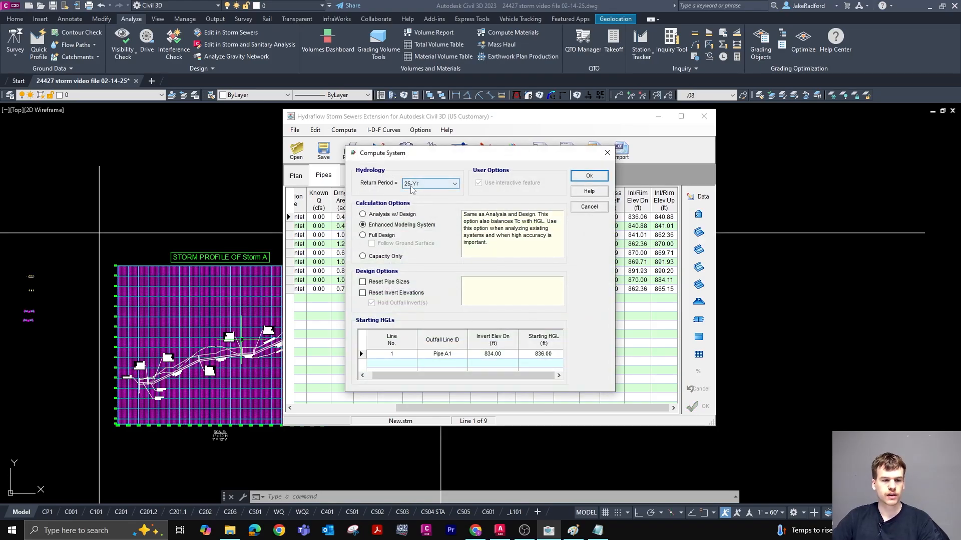
left_click(550, 354)
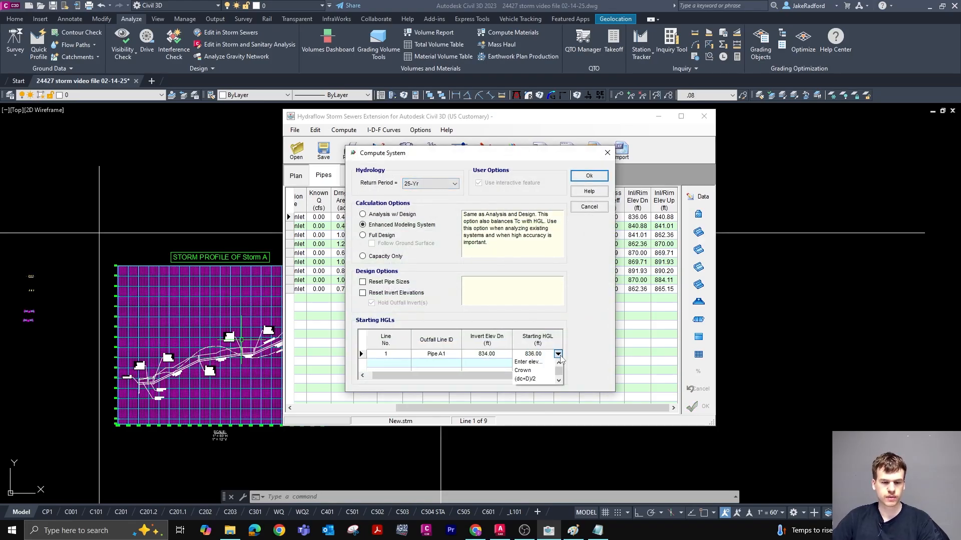
left_click(558, 354)
left_click(535, 371)
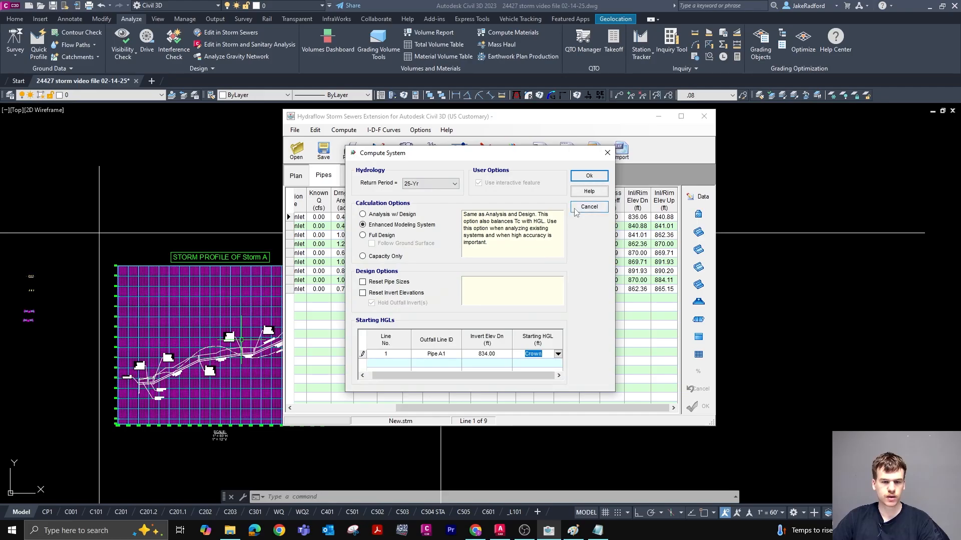
left_click(581, 176)
Plot the profile from Pipe A1 to Pipe A7 with the 30 in outfall pipe, examine its HGL, and close it
left_click(541, 150)
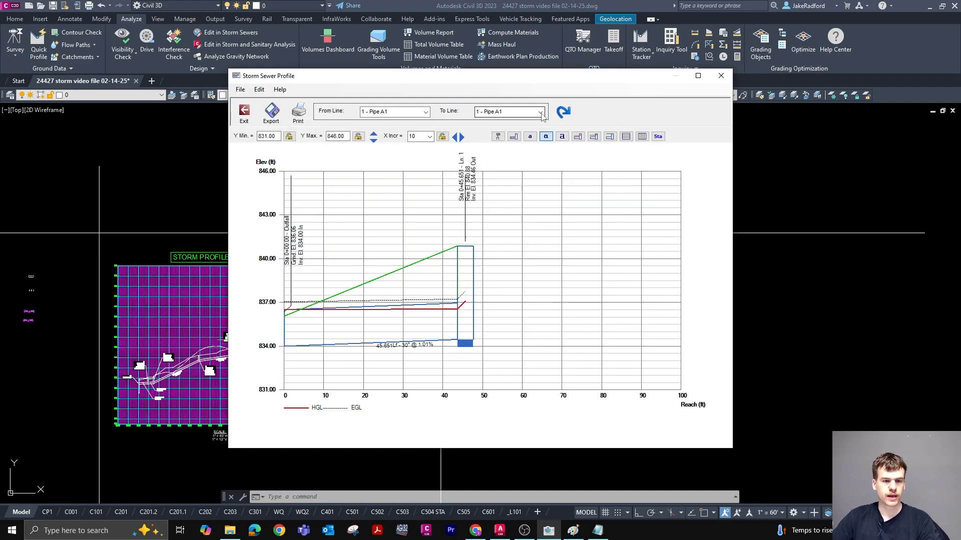
left_click(540, 112)
left_click(500, 159)
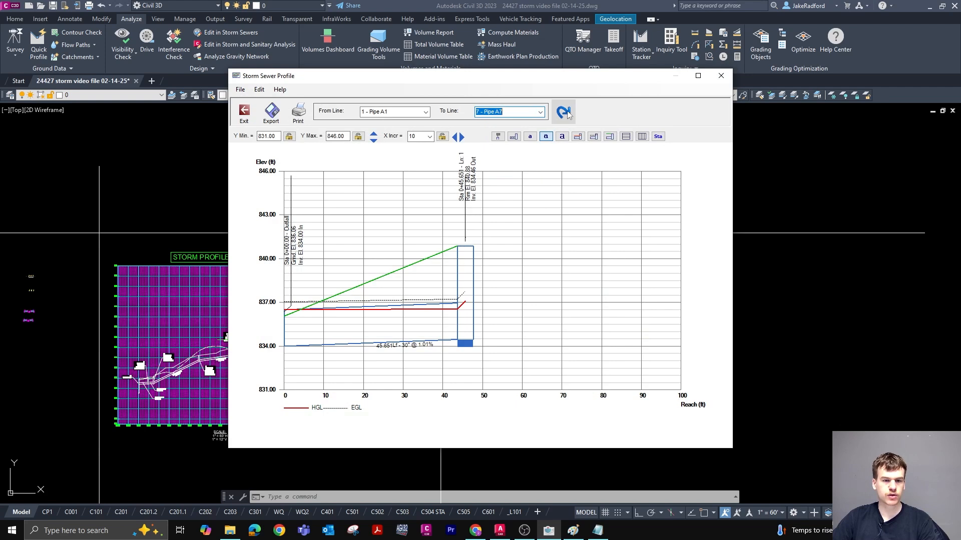
left_click(564, 113)
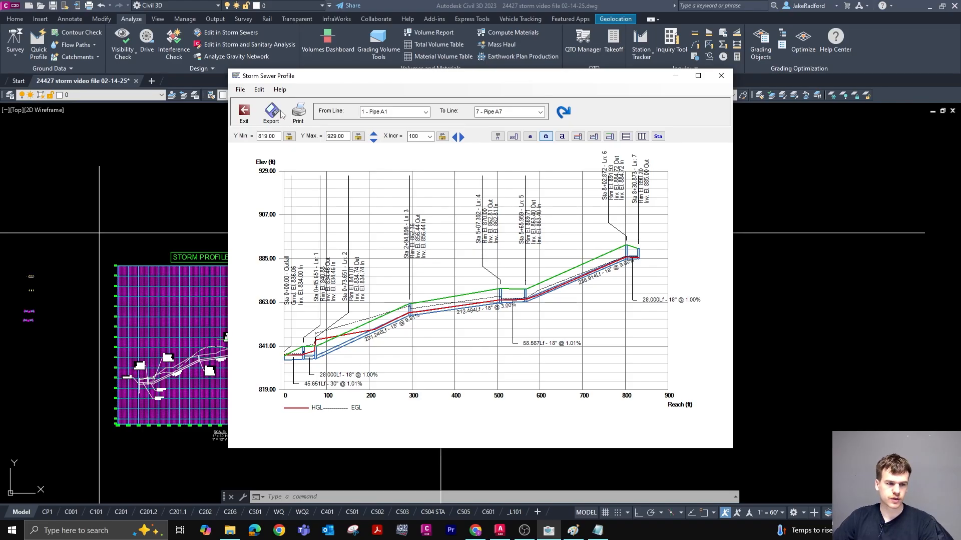
left_click(244, 113)
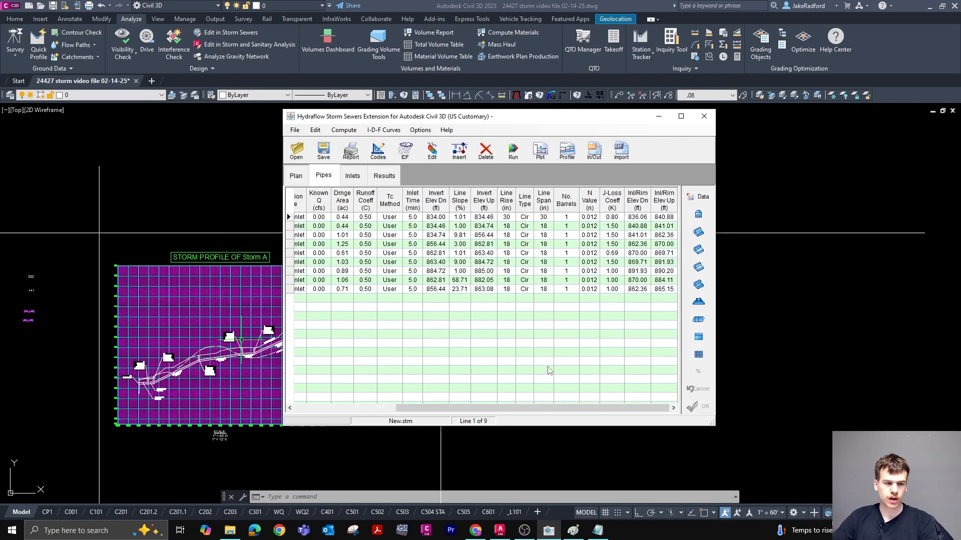
Check the pipe table for Pipe A2 and set its line rise to 24 in
left_click_drag(526, 408, 420, 408)
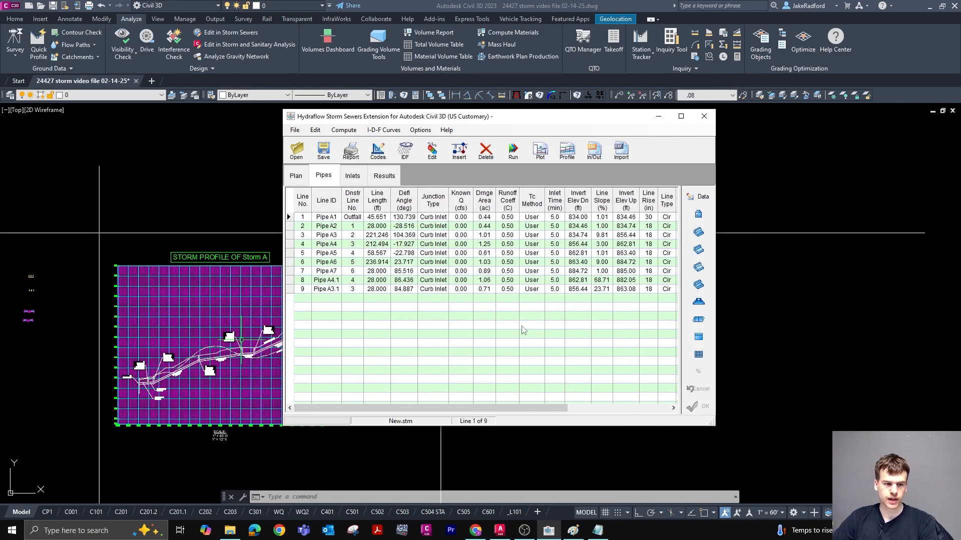
left_click_drag(501, 408, 603, 406)
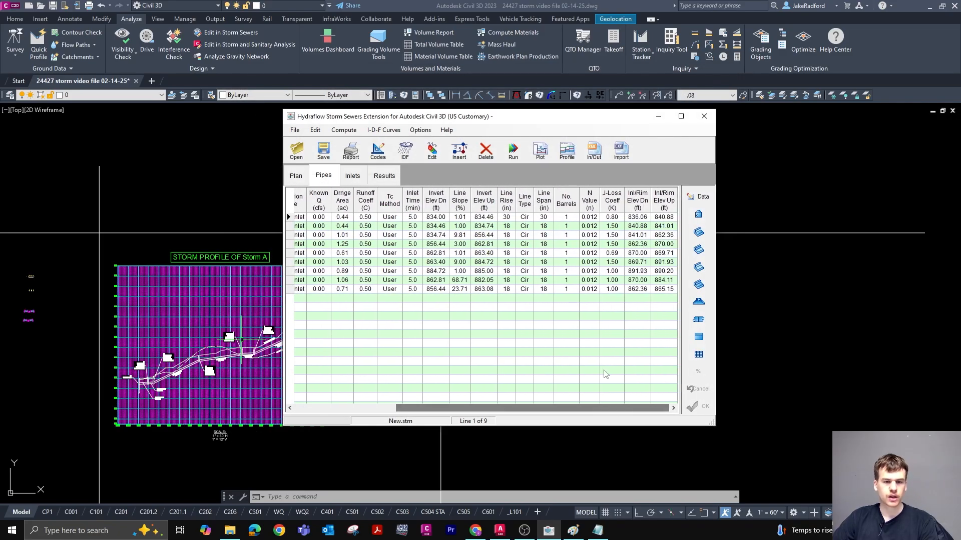
double_click(506, 227)
key("Return")
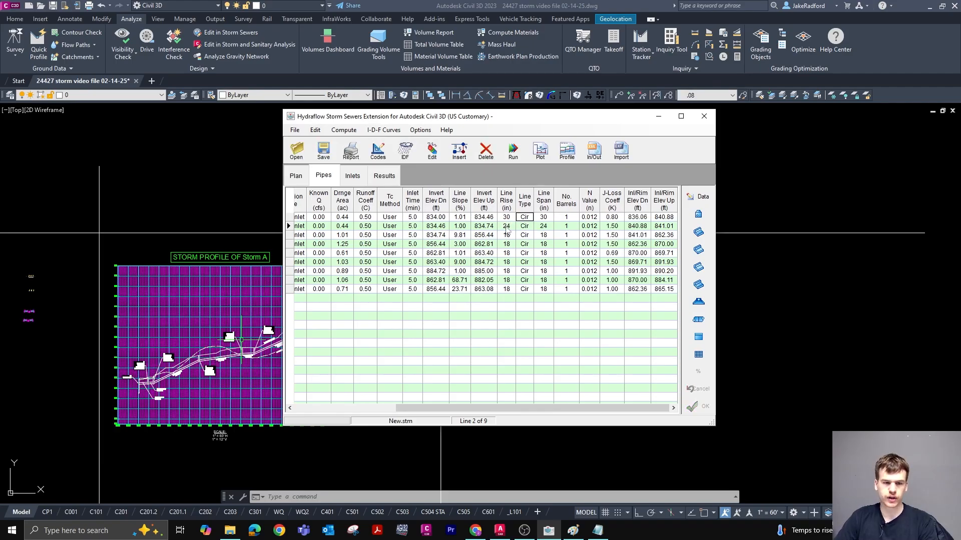
Rerun the 25-Yr computation with the starting HGL of Pipe A1 at Crown to include the resized Pipe A2
left_click(508, 158)
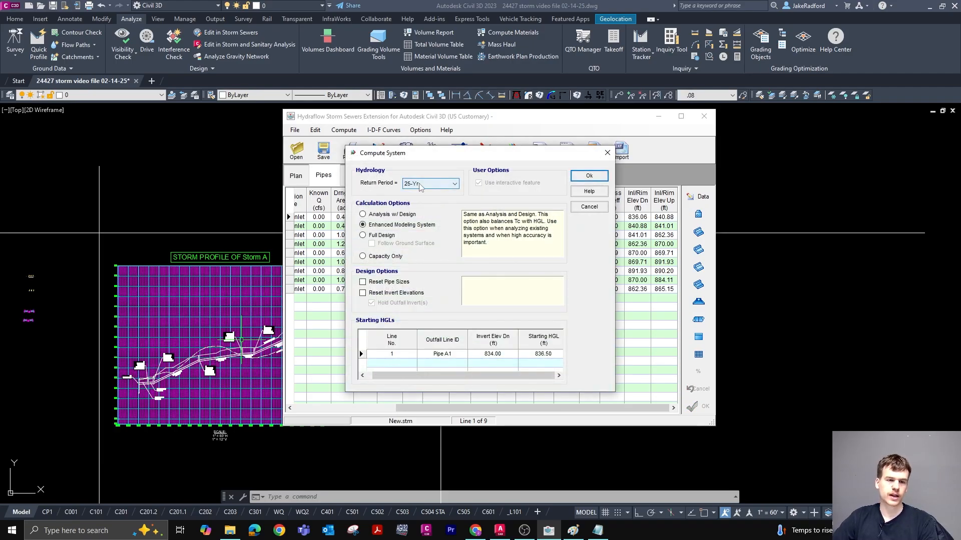
left_click(543, 354)
left_click(558, 354)
left_click(535, 368)
left_click(589, 177)
Plot the profile from Pipe A1 to Pipe A7 and examine the HGL along the 30 in and 24 in pipes
left_click(581, 156)
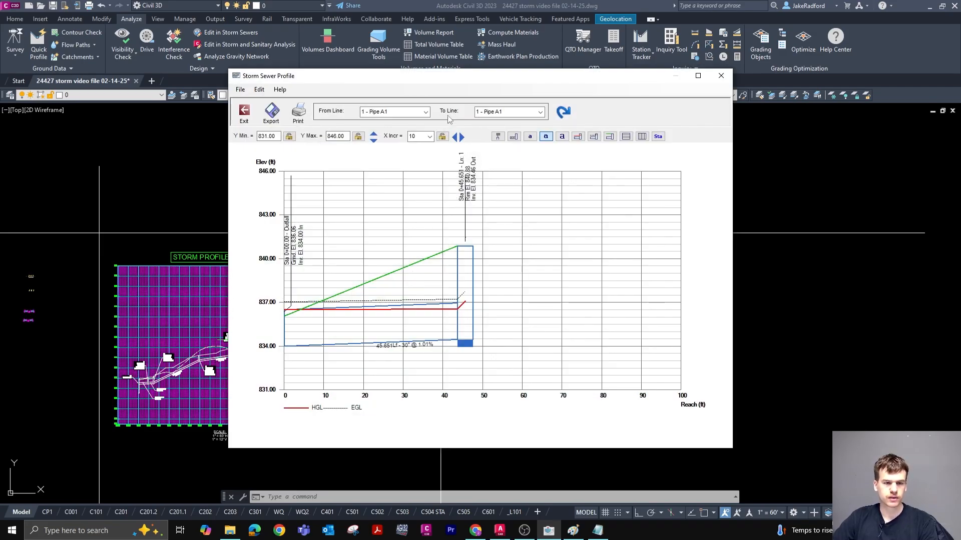
left_click(540, 112)
left_click(511, 163)
left_click(565, 111)
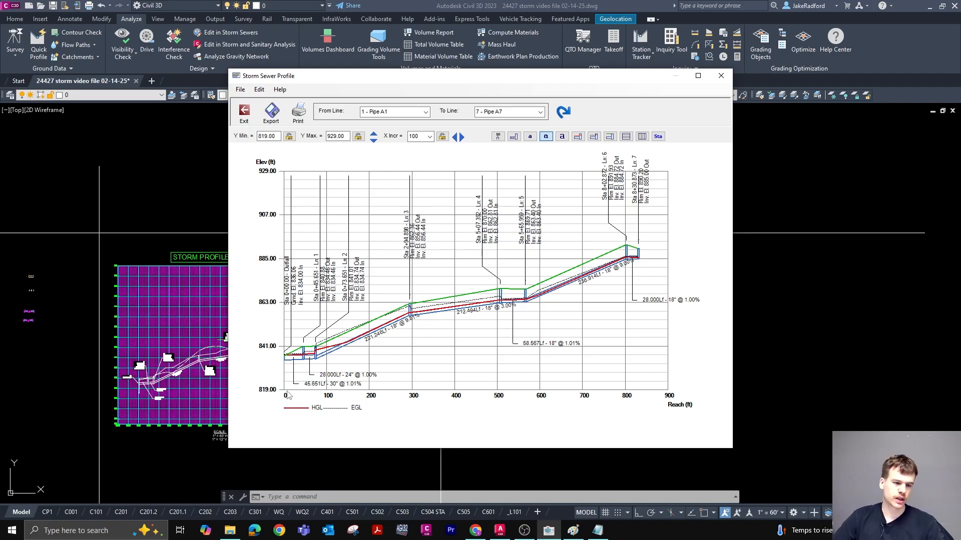
Open the DXF export options for the profile and compare their horizontal and vertical scales with the Storm A profile view's scale
left_click(271, 119)
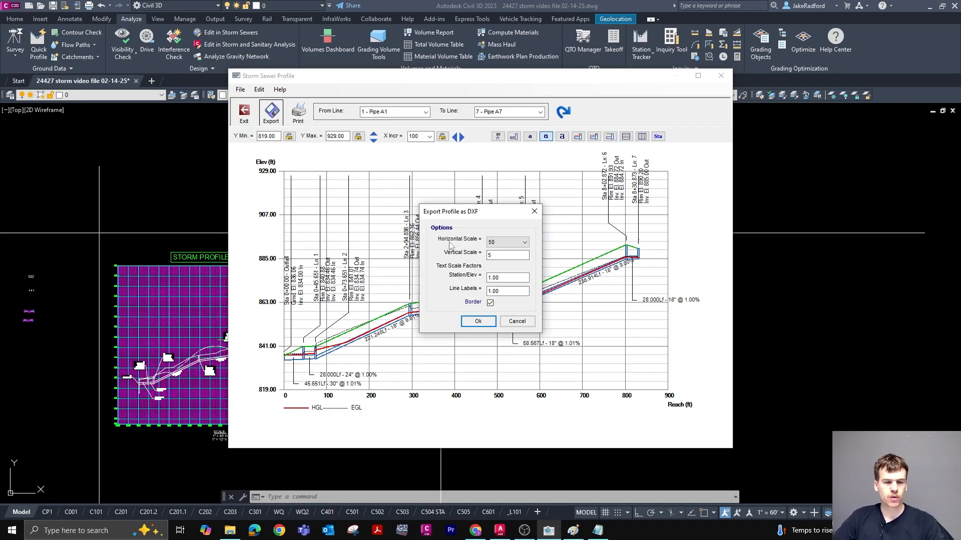
scroll(145, 201, "up", 4)
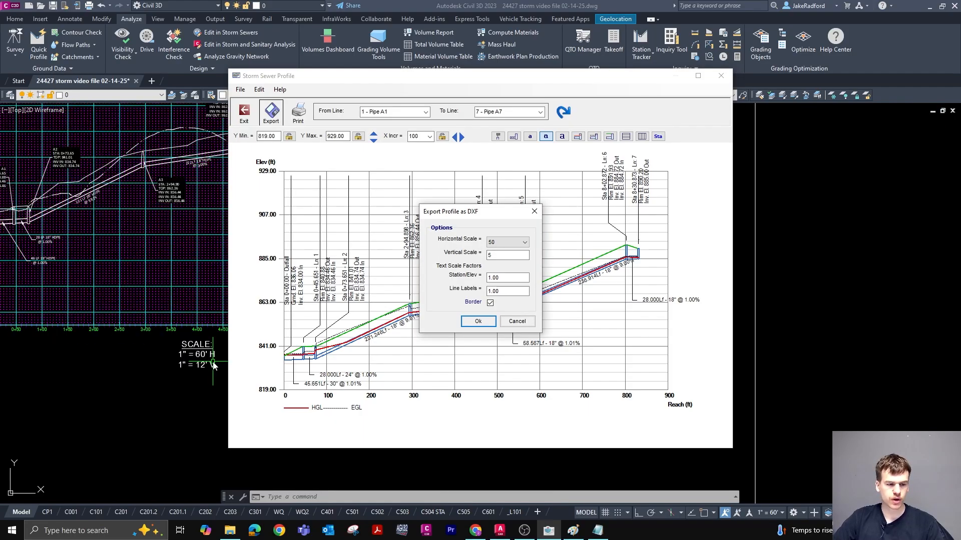
scroll(213, 366, "up", 2)
scroll(186, 388, "down", 3)
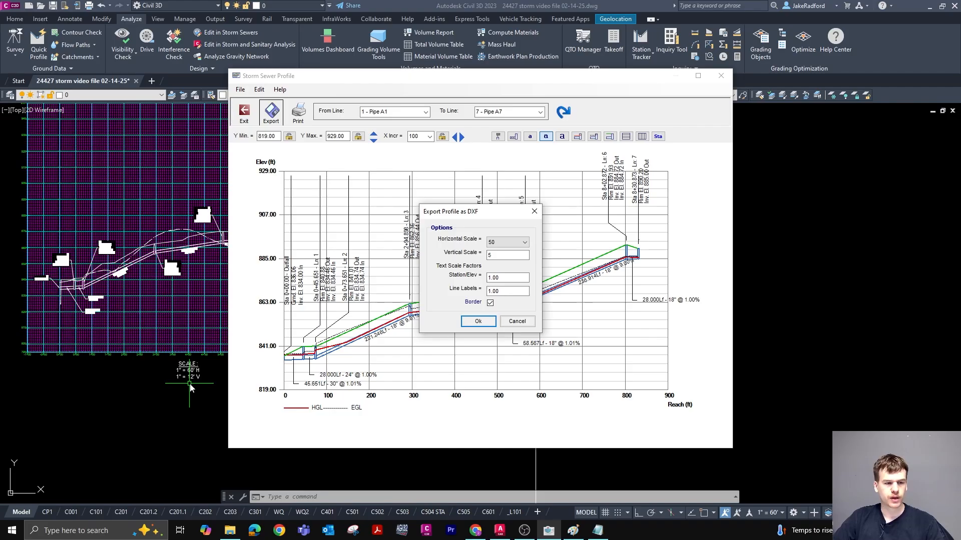
left_click(518, 244)
left_click(517, 244)
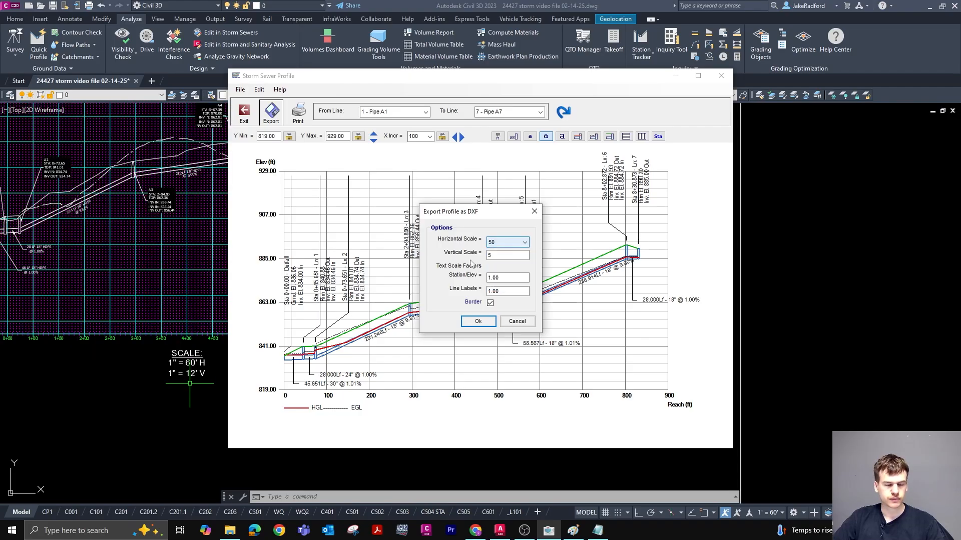
scroll(159, 391, "down", 5)
scroll(160, 391, "up", 2)
Switch to the Civil 3D drawing and set the annotation scale to 1" = 100' for the Storm A profile view
left_click(173, 378)
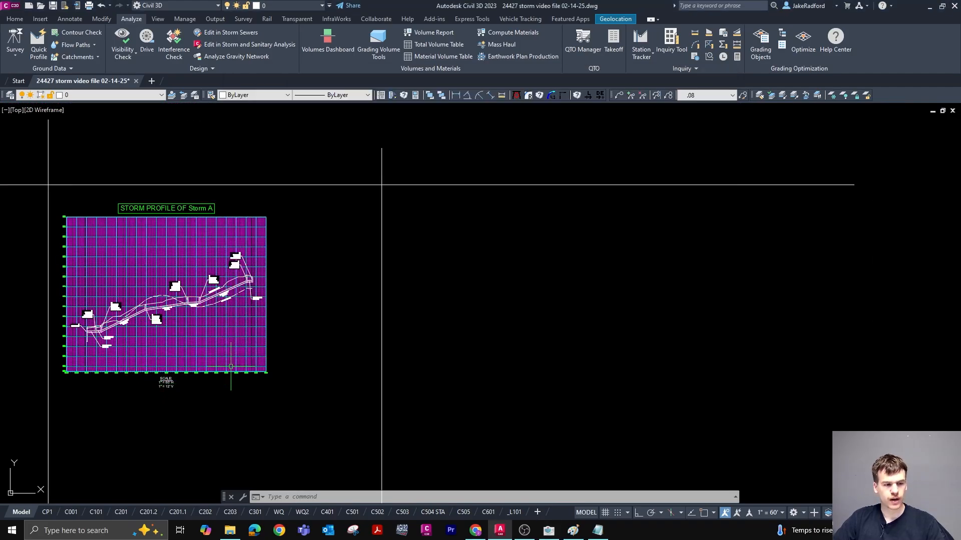
scroll(522, 273, "down", 2)
scroll(258, 344, "up", 2)
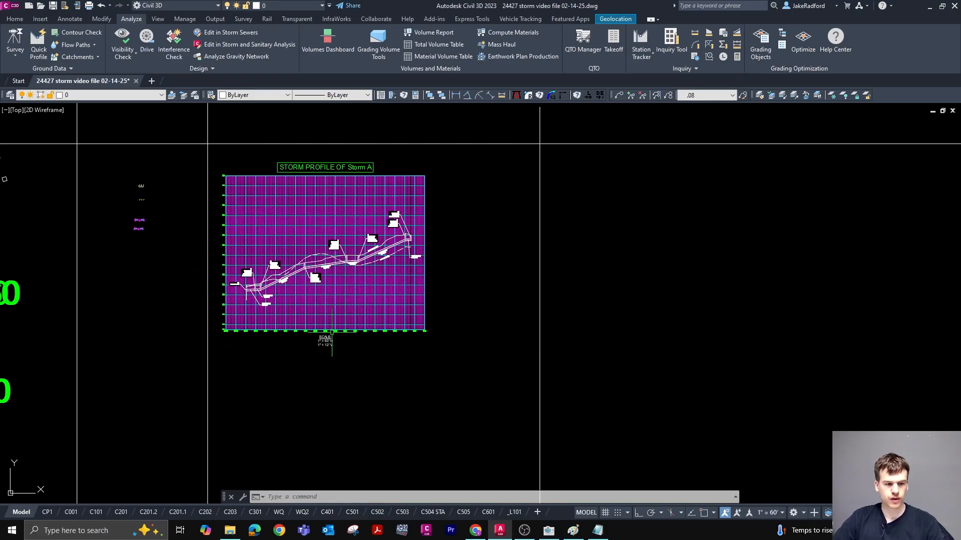
scroll(325, 337, "up", 3)
scroll(231, 226, "down", 3)
scroll(382, 393, "up", 4)
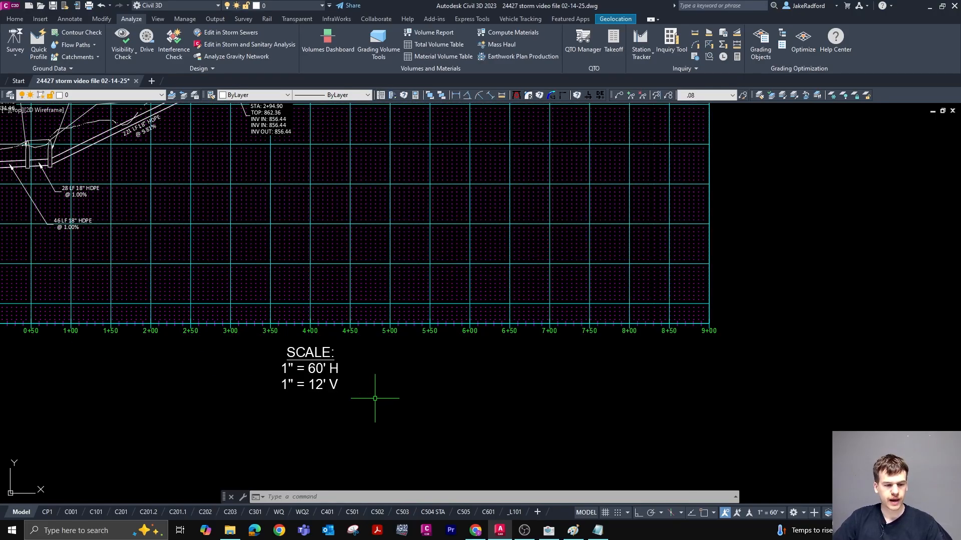
scroll(400, 391, "down", 4)
scroll(423, 389, "up", 4)
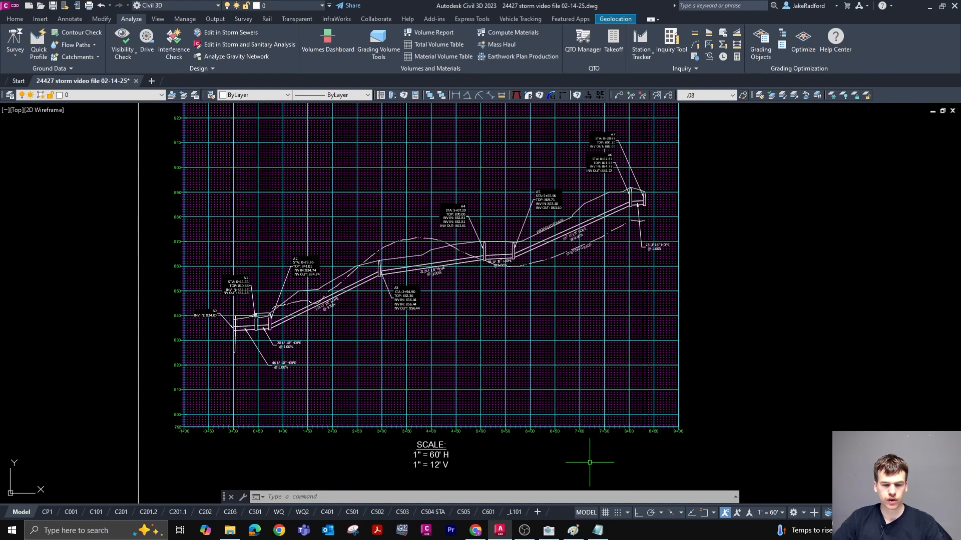
left_click(773, 512)
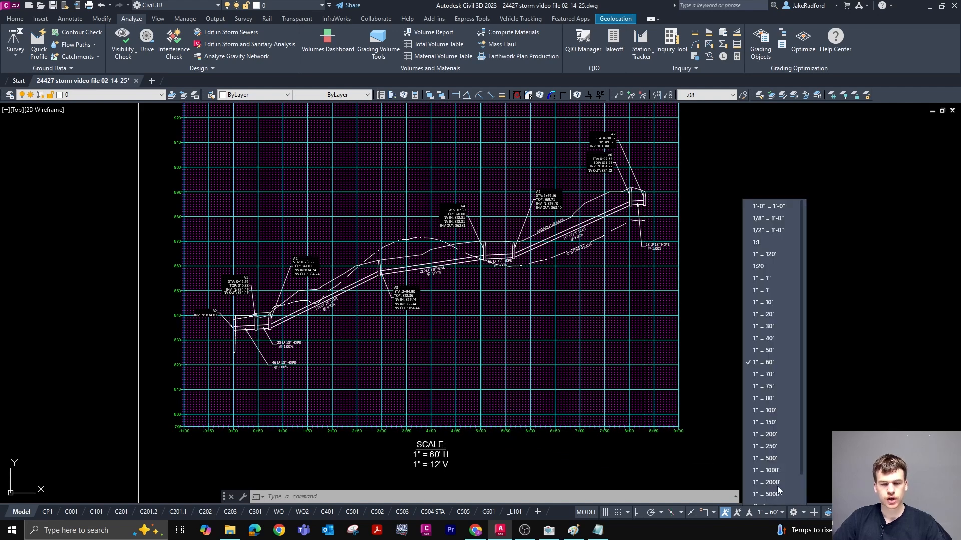
left_click(782, 405)
key("Delete")
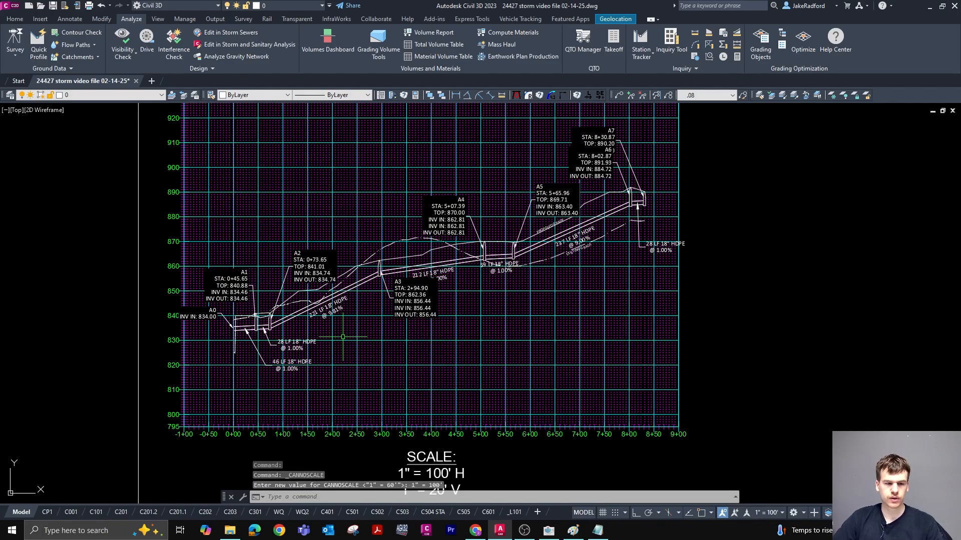
Move the structure labels A3, A2 and A1 in the Storm A profile view farther from the pipe run
left_click(382, 290)
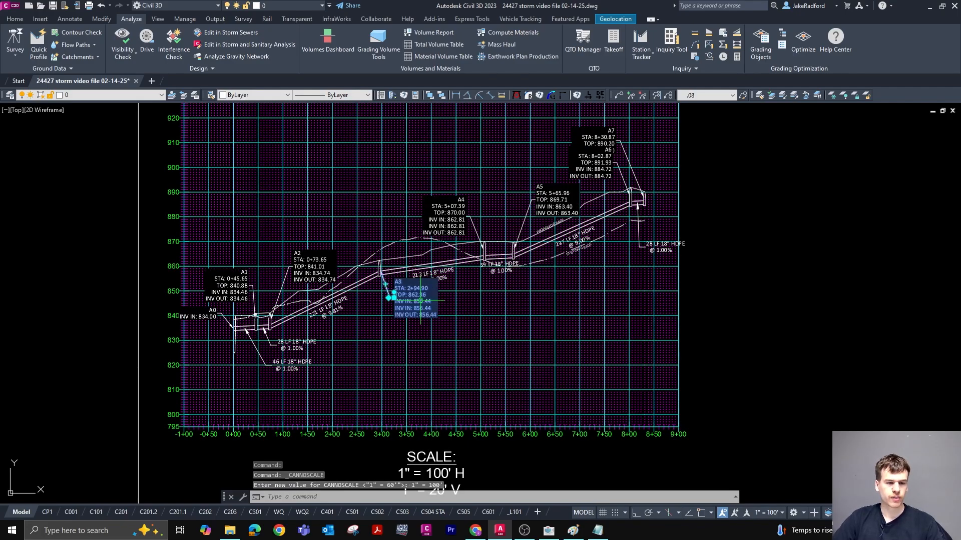
left_click(389, 297)
left_click(431, 336)
left_click(310, 268)
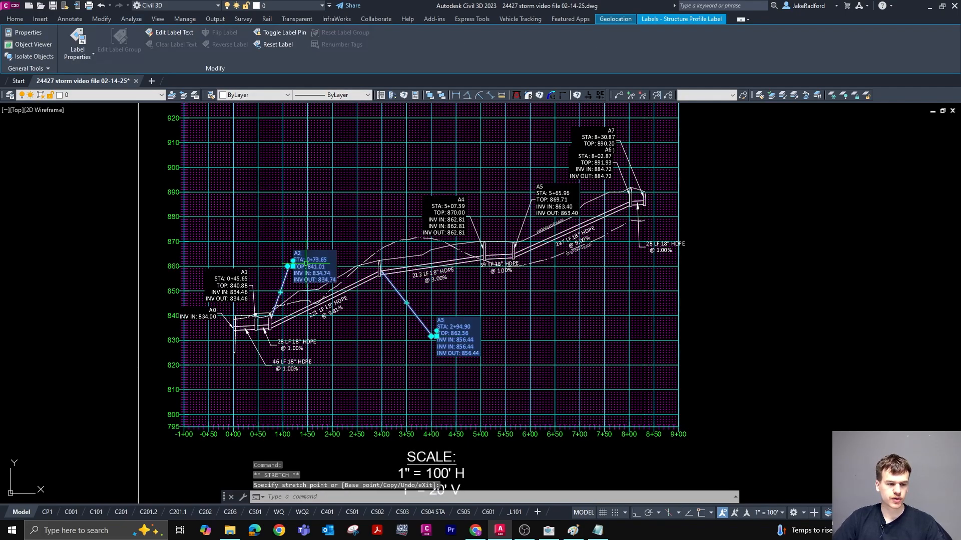
left_click(292, 261)
left_click(313, 206)
left_click(240, 289)
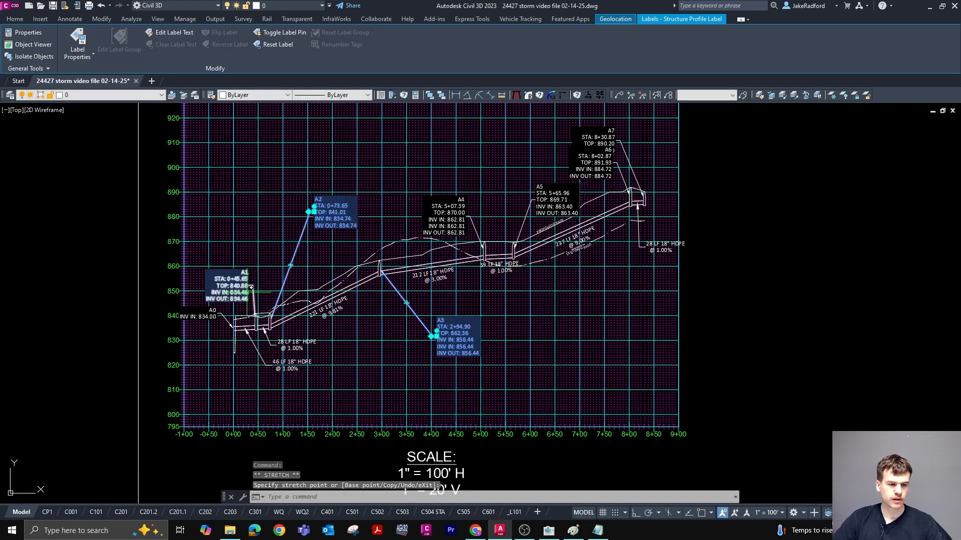
left_click(250, 286)
left_click(249, 285)
left_click(242, 262)
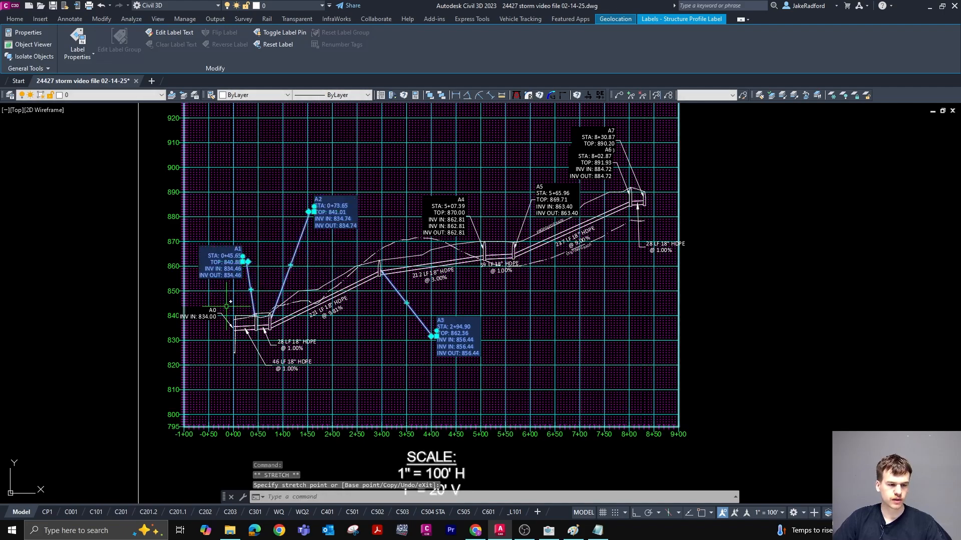
Set the drawing's annotation scale to 1" = 50' and check the scale note under the Storm A profile
left_click(781, 513)
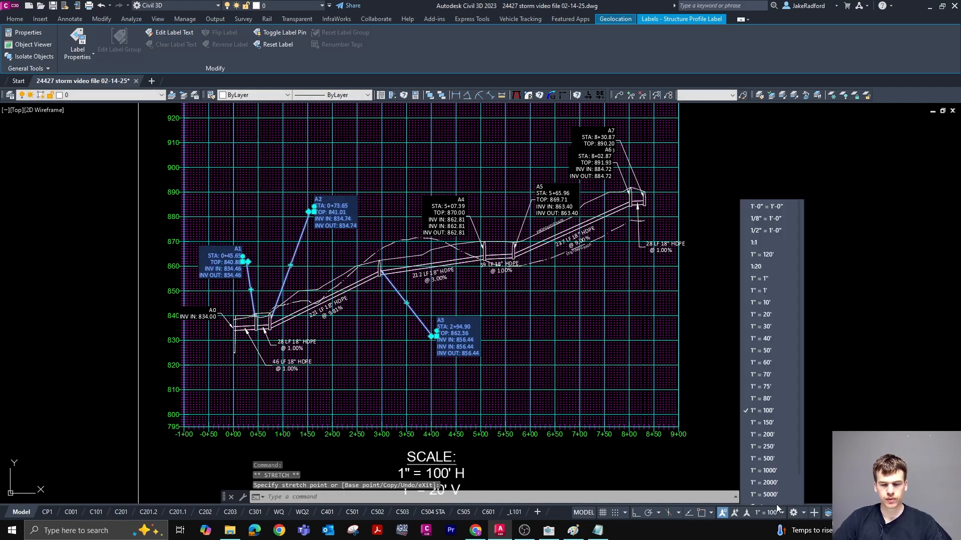
left_click(761, 343)
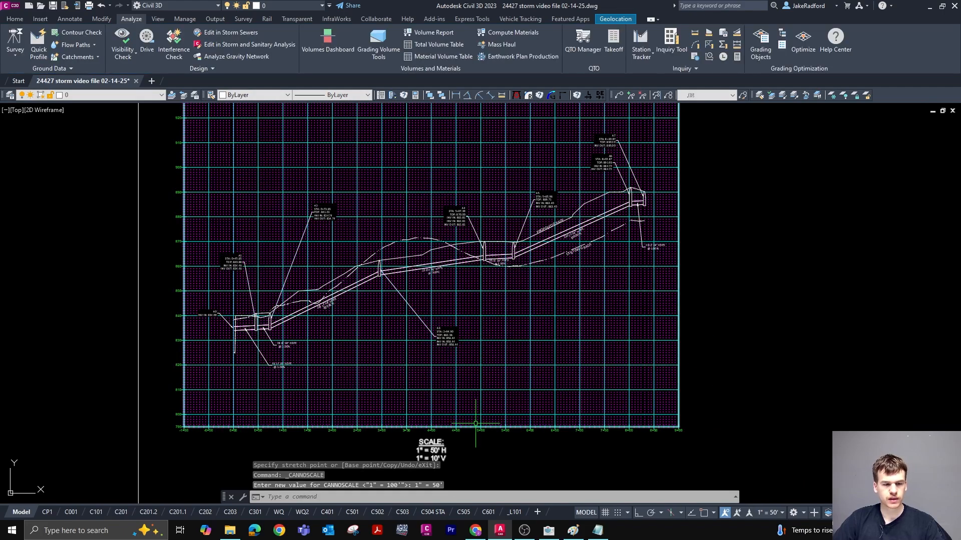
key("Escape")
key("Escape")
scroll(464, 329, "down", 3)
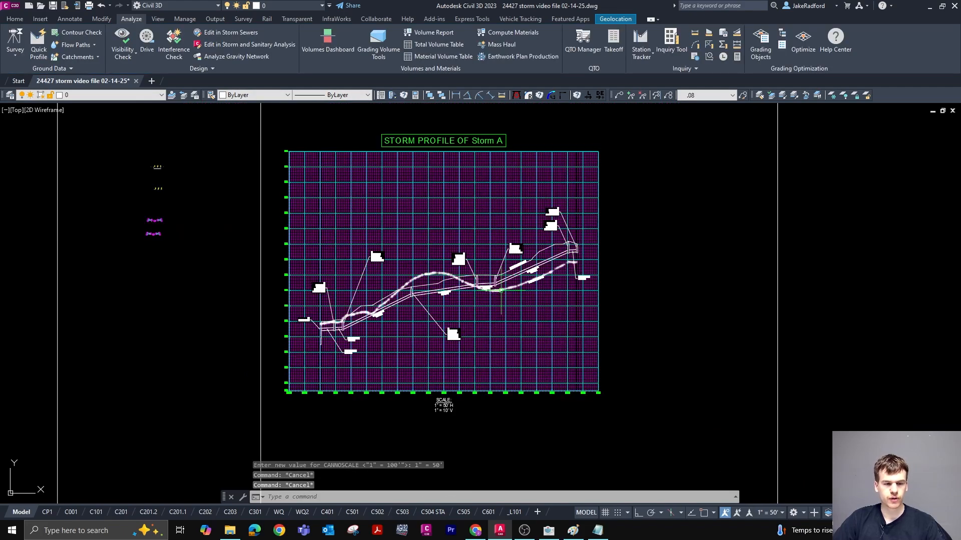
scroll(455, 415, "up", 8)
scroll(435, 414, "down", 7)
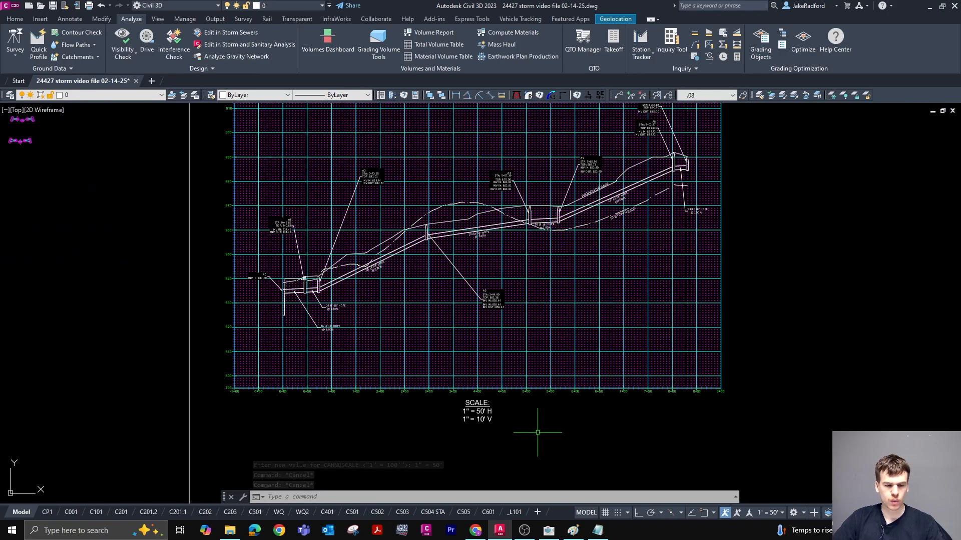
Switch to Hydraflow and accept the profile's DXF export options with horizontal scale 50 and vertical scale 10
left_click(550, 529)
left_click(497, 246)
left_click(497, 245)
key("Tab")
type("10")
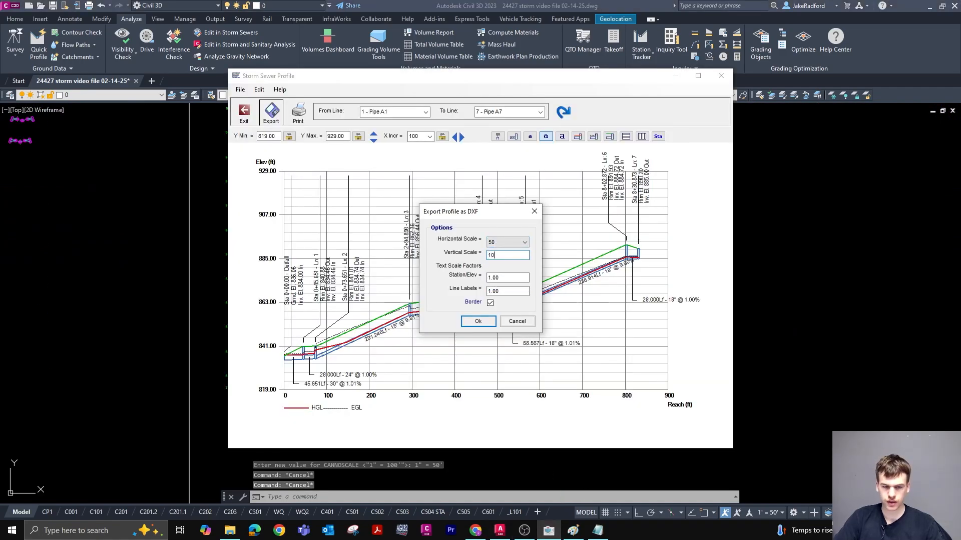
left_click(486, 324)
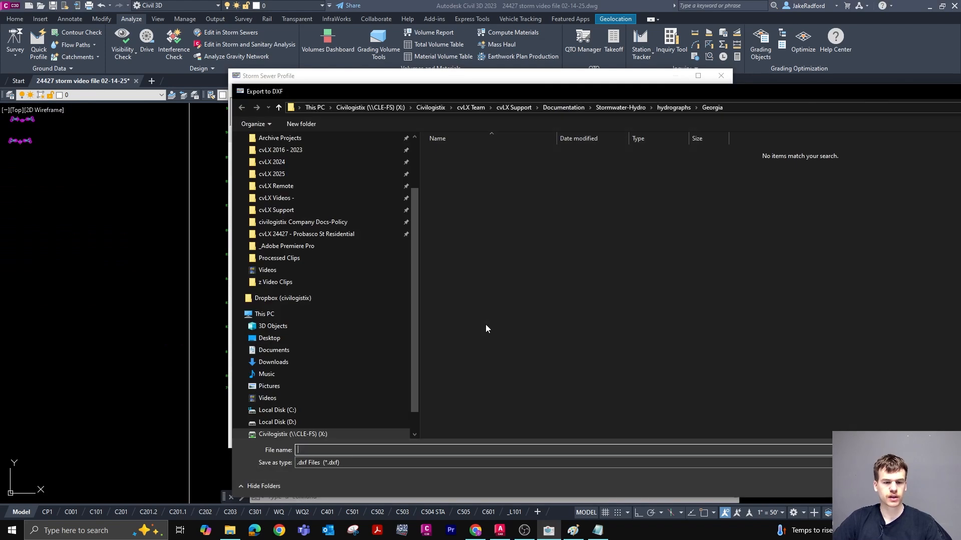
Create a folder named 25 YR for the export inside the project's 8.1 Hydro-Calcs HGL folder
left_click_drag(618, 90, 427, 66)
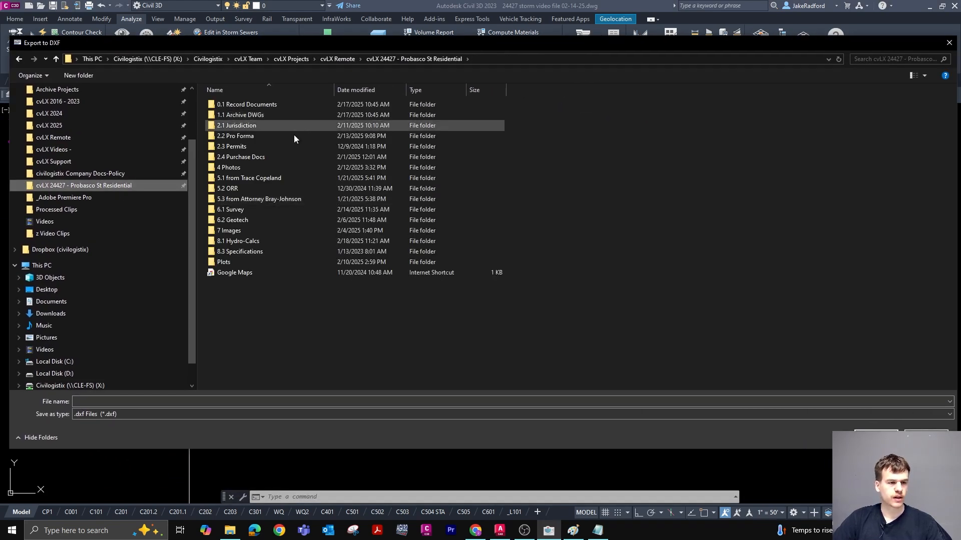
double_click(258, 243)
double_click(238, 104)
right_click(277, 258)
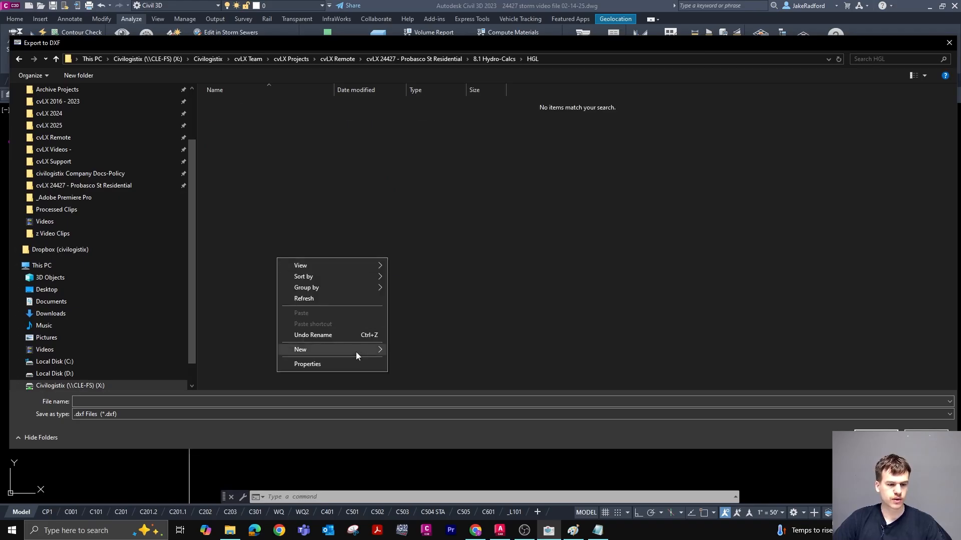
mouse_move(356, 351)
left_click(419, 353)
type("25")
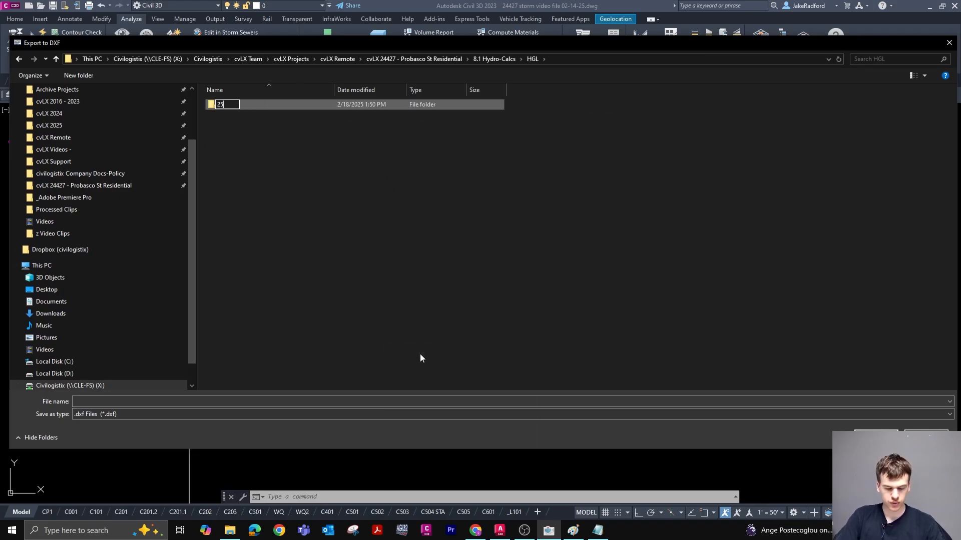
type(" YR")
key("Return")
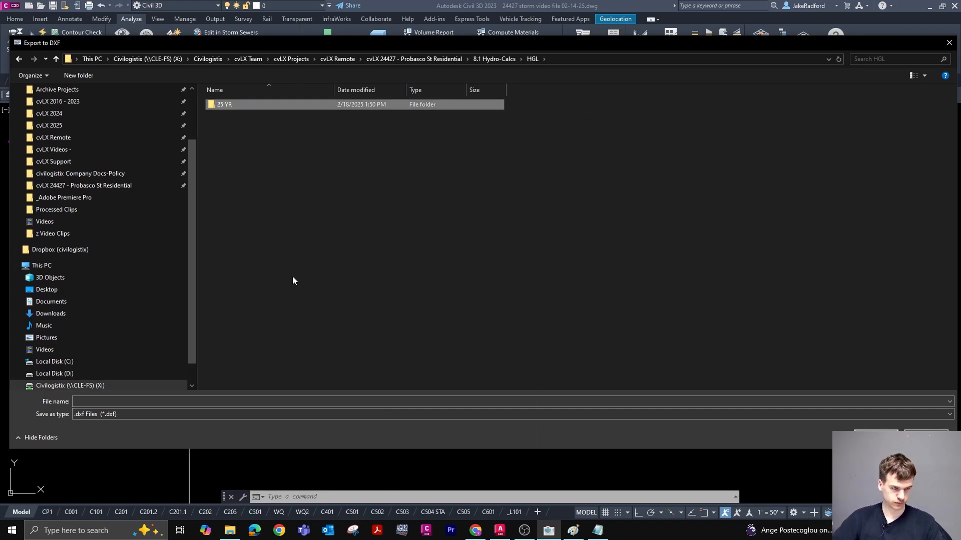
Save the 25-year profile as the DXF file A0-A7 in the 25 YR folder
double_click(242, 105)
left_click(236, 403)
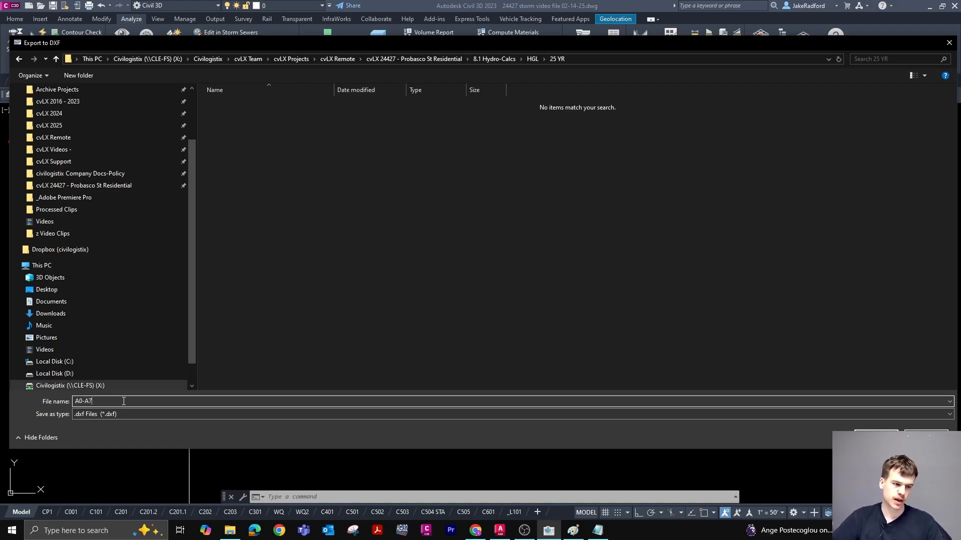
key("Return")
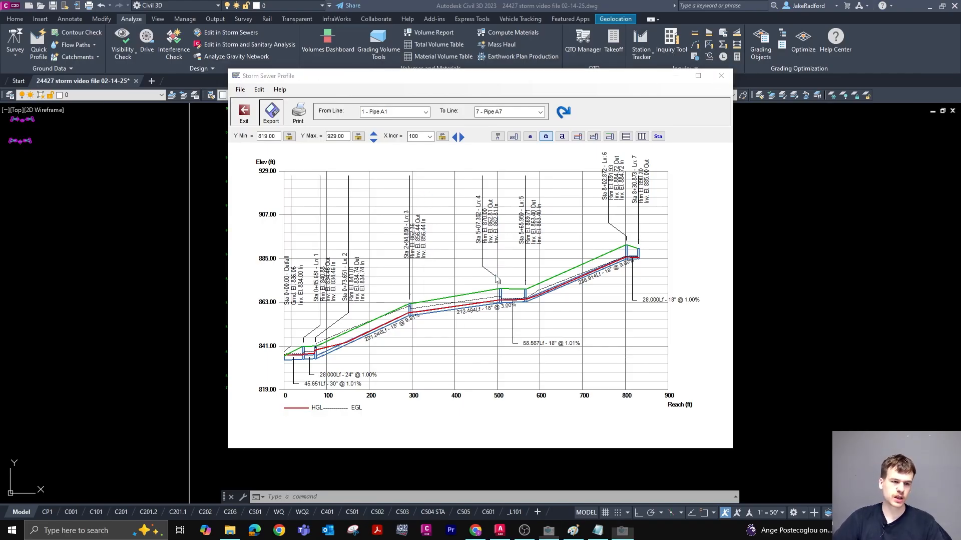
left_click(515, 301)
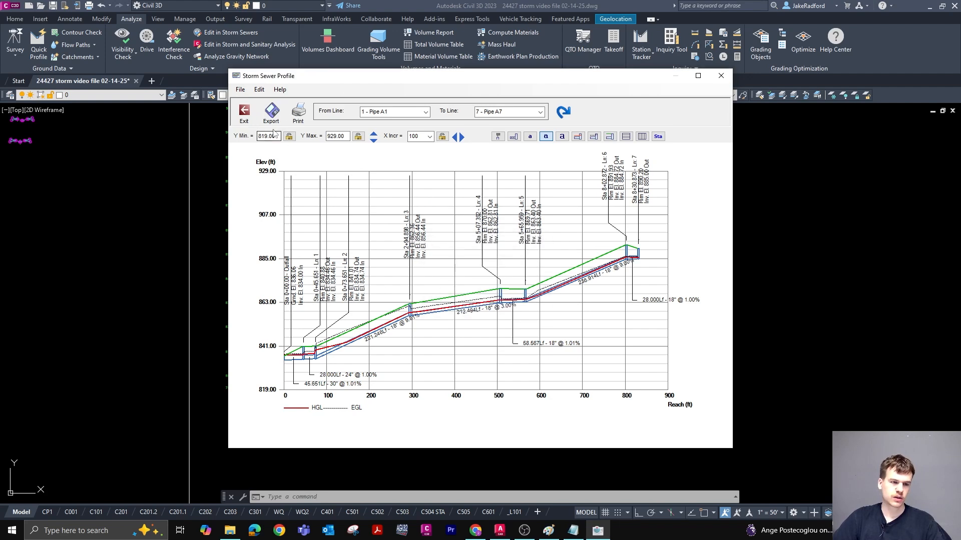
Close the profile and rerun the system computation for the 100-Yr return period with the starting HGL of Pipe A1 at Crown
left_click(243, 113)
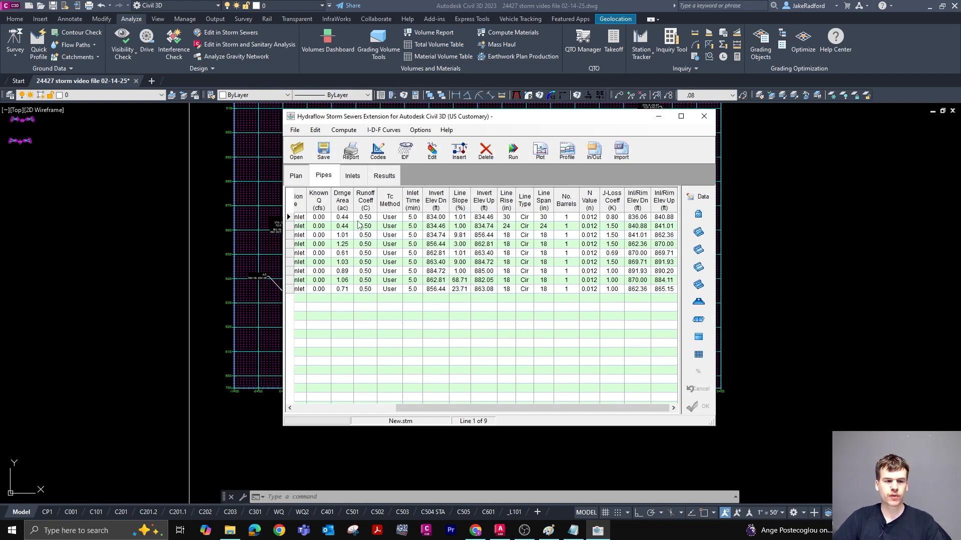
left_click(513, 150)
left_click(440, 183)
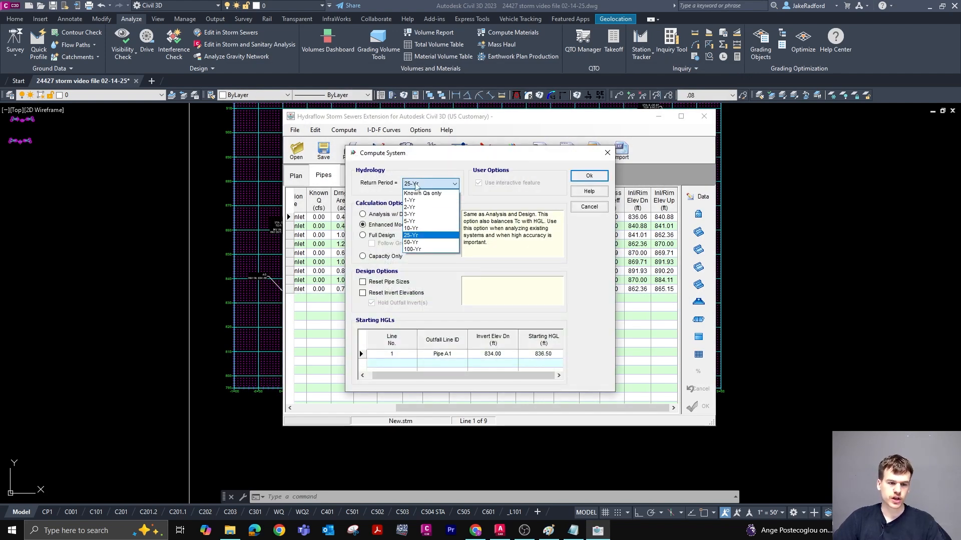
left_click(416, 249)
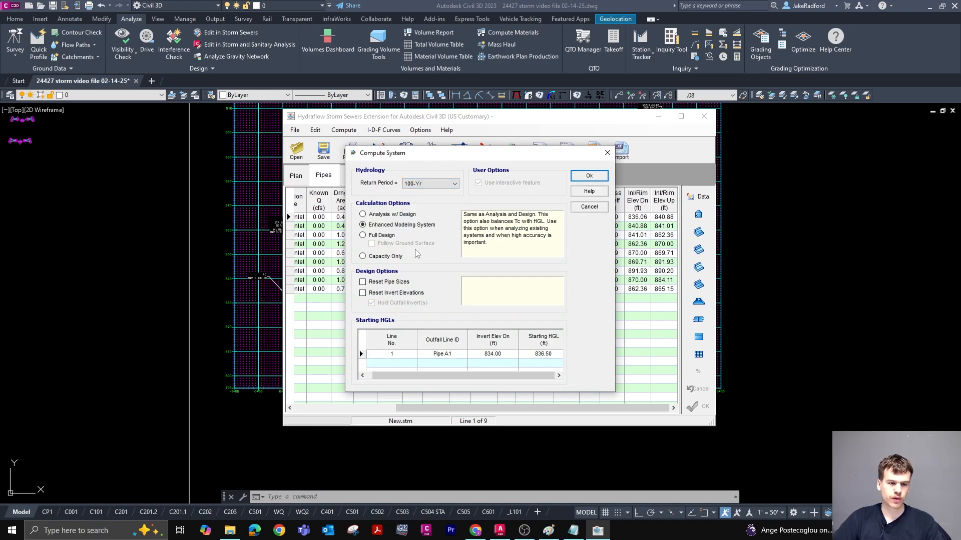
left_click(543, 354)
left_click(555, 354)
left_click(530, 371)
left_click(589, 176)
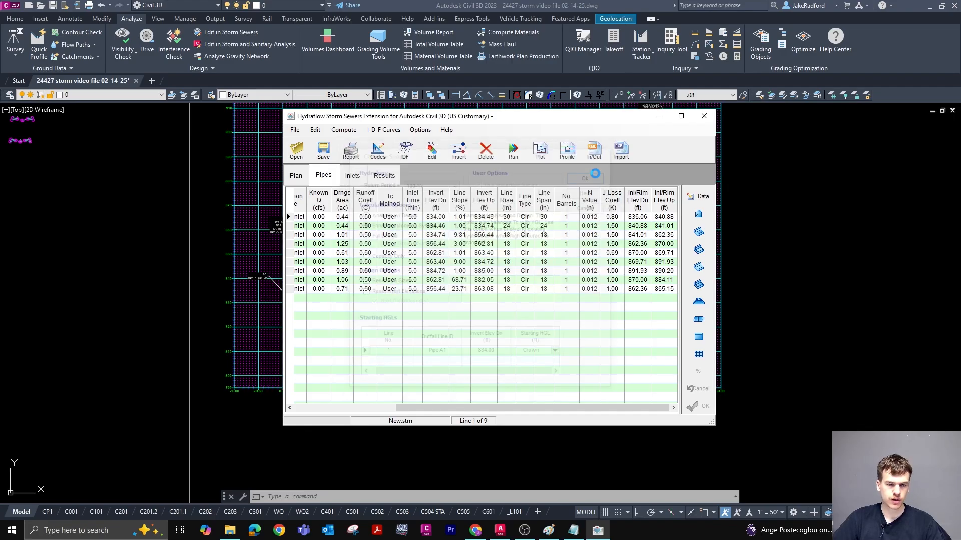
Plot the 100-year storm sewer profile from Pipe A1 to Pipe A7 and examine its HGL
left_click(567, 150)
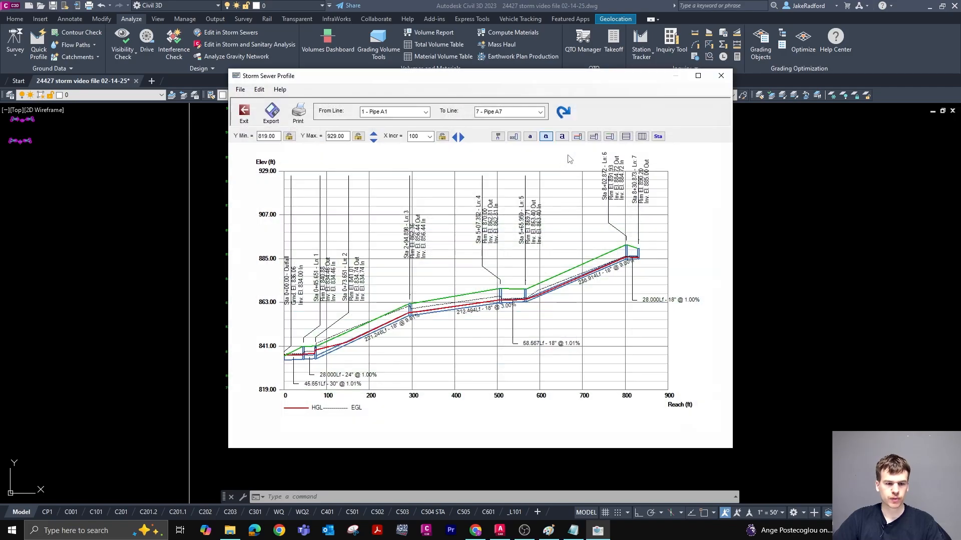
left_click(563, 111)
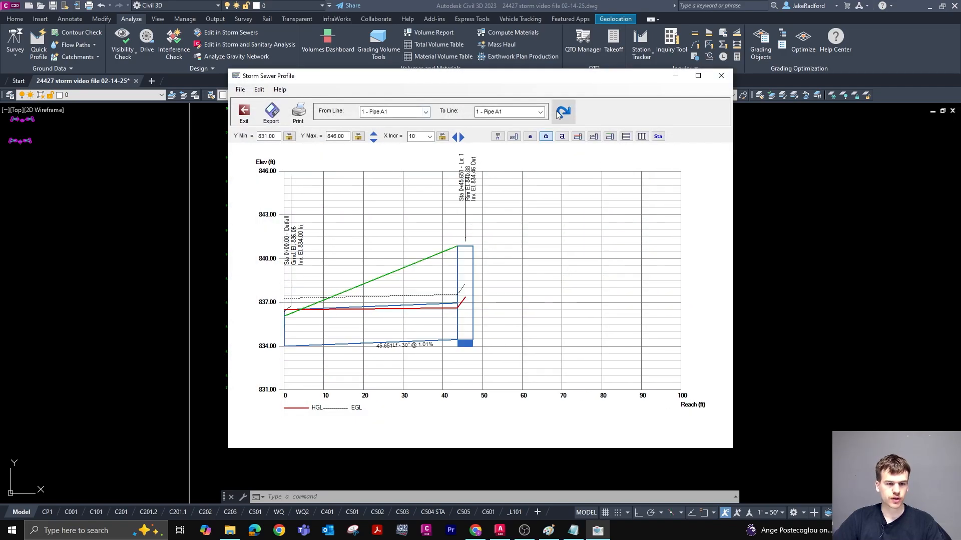
left_click(540, 113)
left_click(489, 163)
left_click(563, 112)
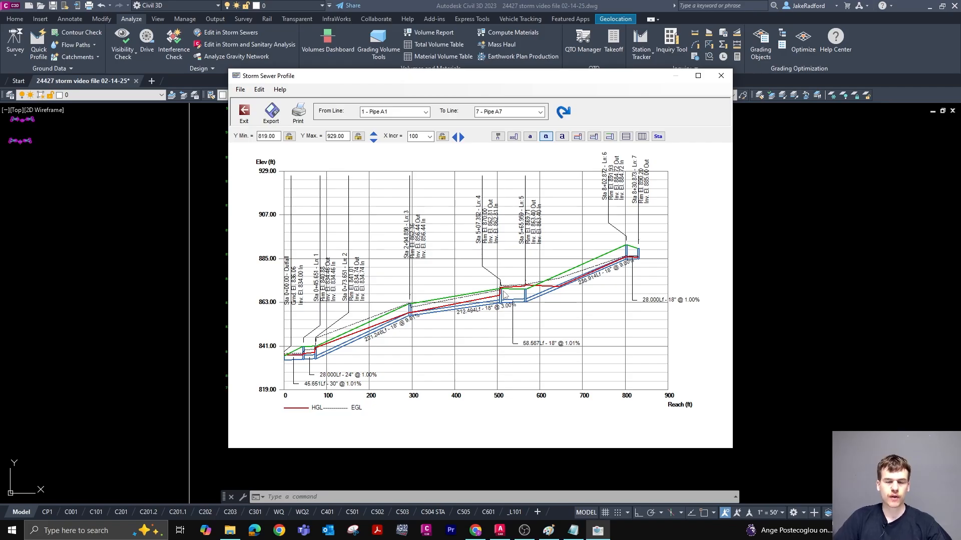
Start the 100-year DXF export at horizontal scale 50 and vertical scale 10, and create a 100 YR folder inside HGL
left_click(270, 113)
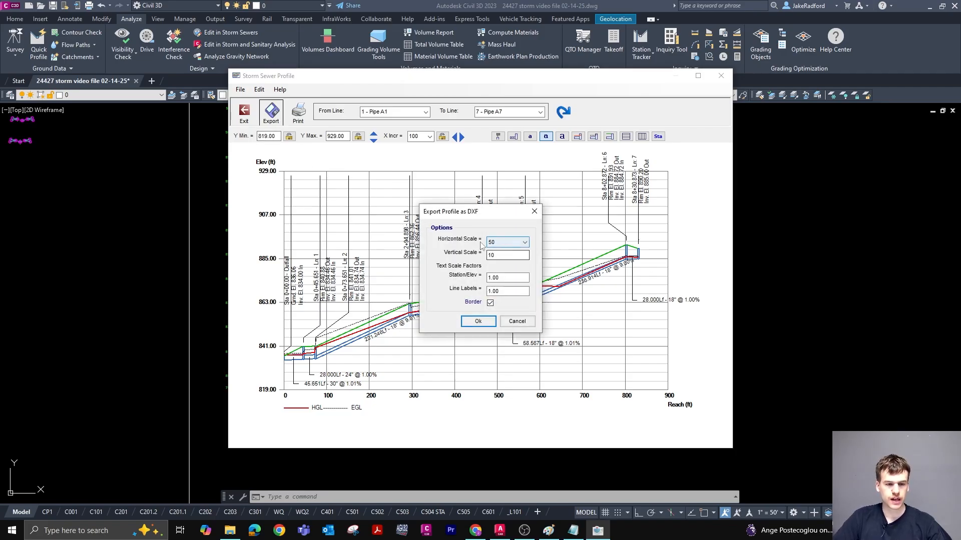
left_click(478, 321)
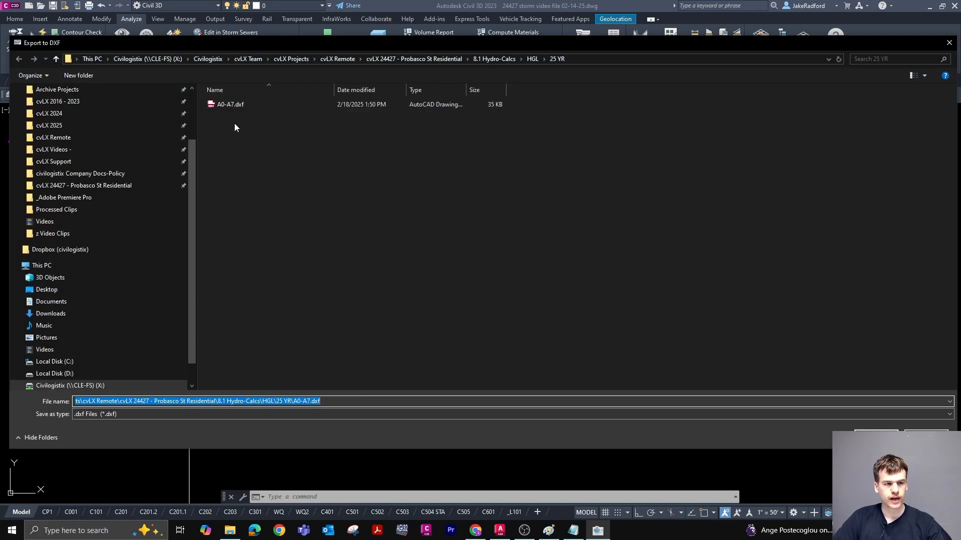
left_click(533, 59)
right_click(309, 199)
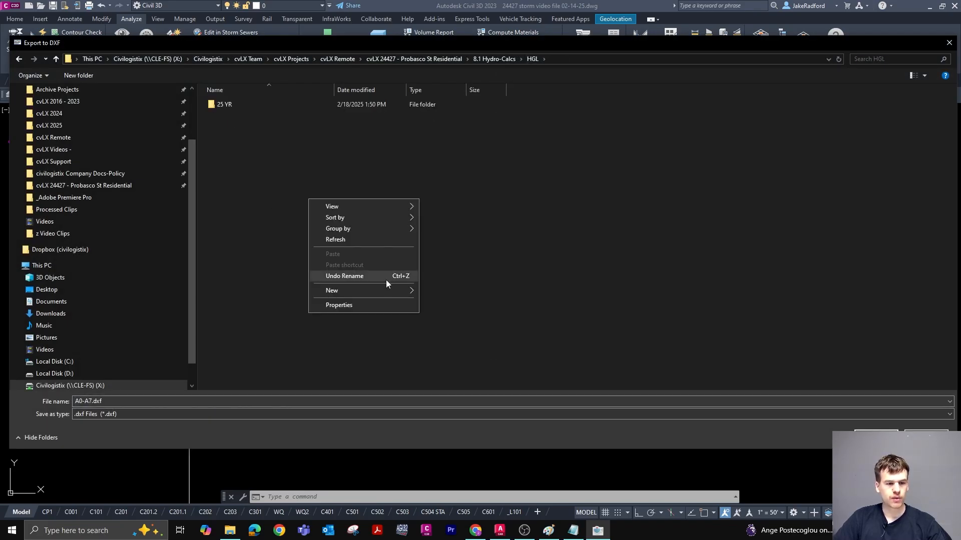
mouse_move(379, 290)
left_click(474, 294)
type("100 YR")
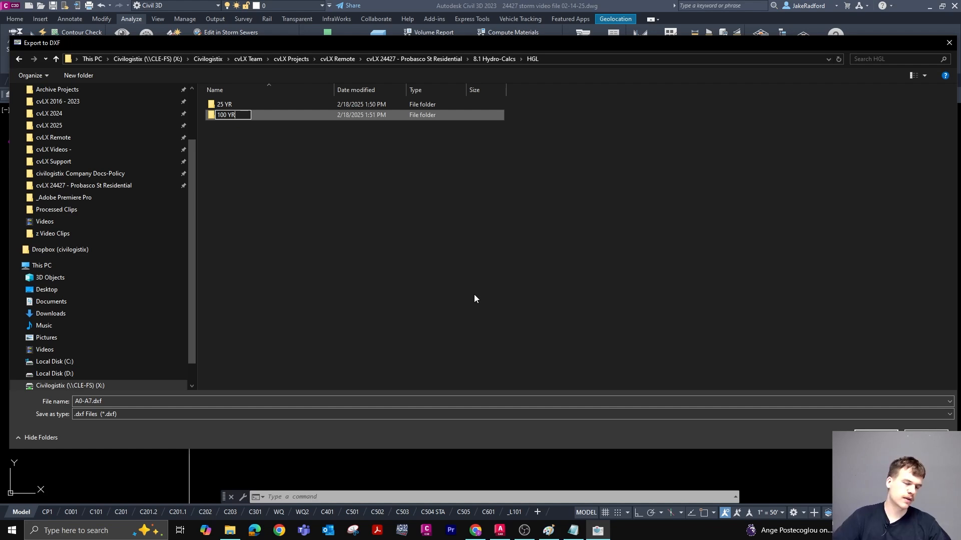
left_click(474, 299)
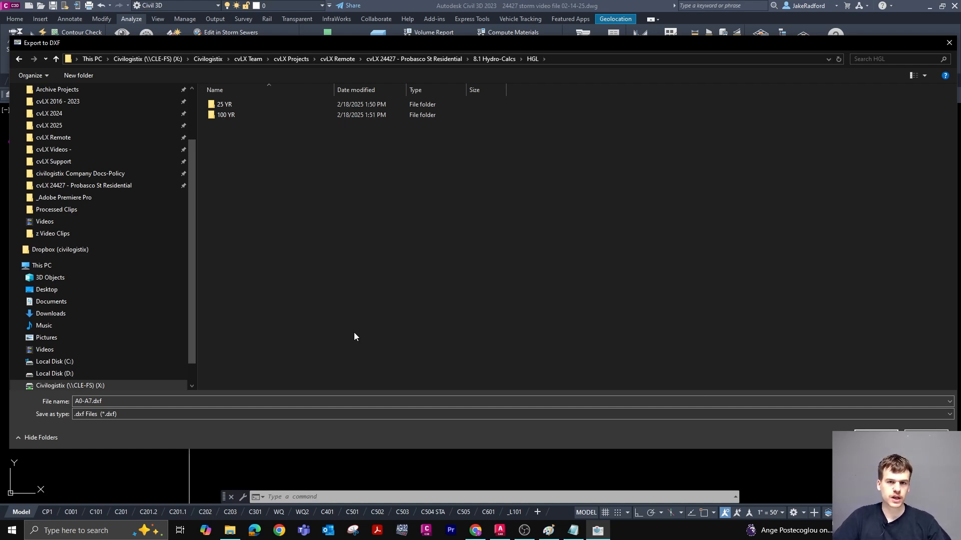
Save the 100-year profile as A0-A7.dxf in the 100 YR folder
double_click(226, 115)
left_click(162, 400)
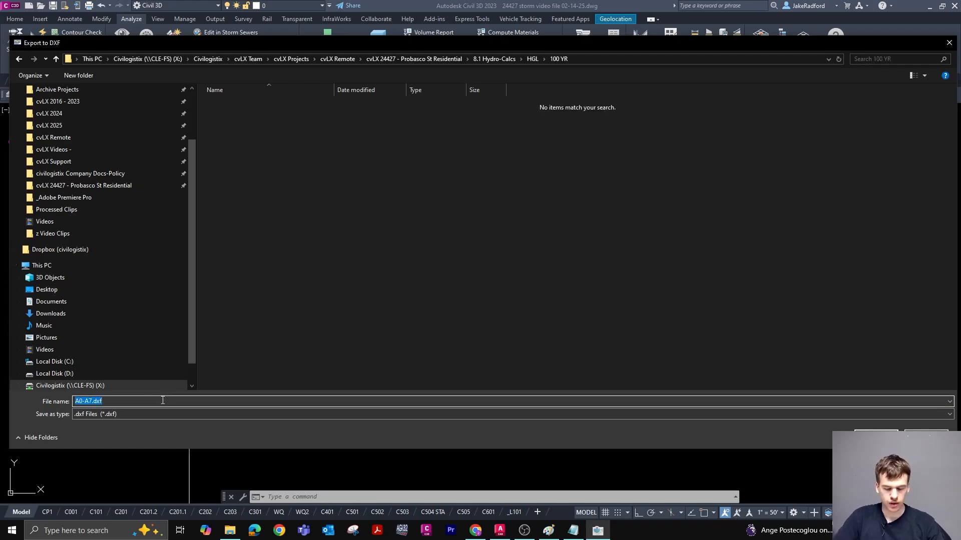
left_click(76, 402)
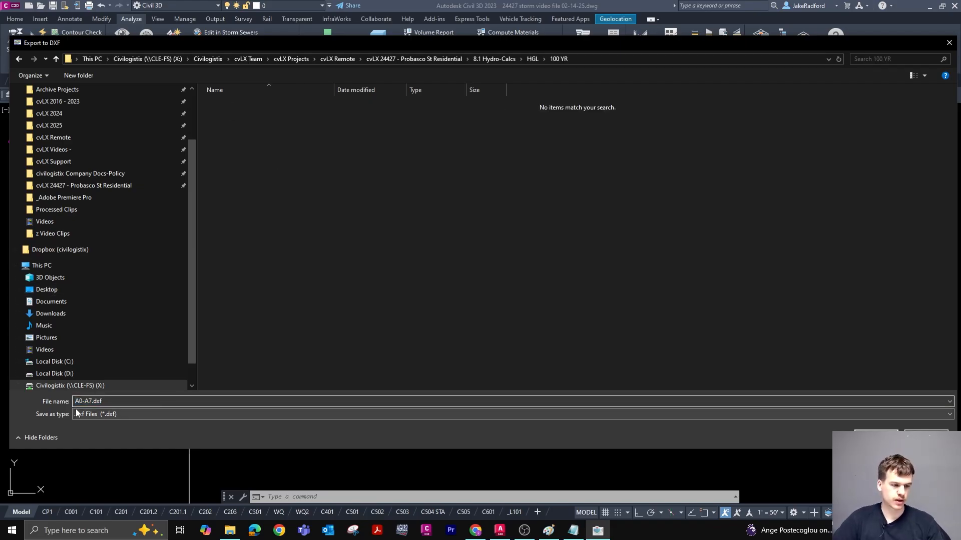
key("Return")
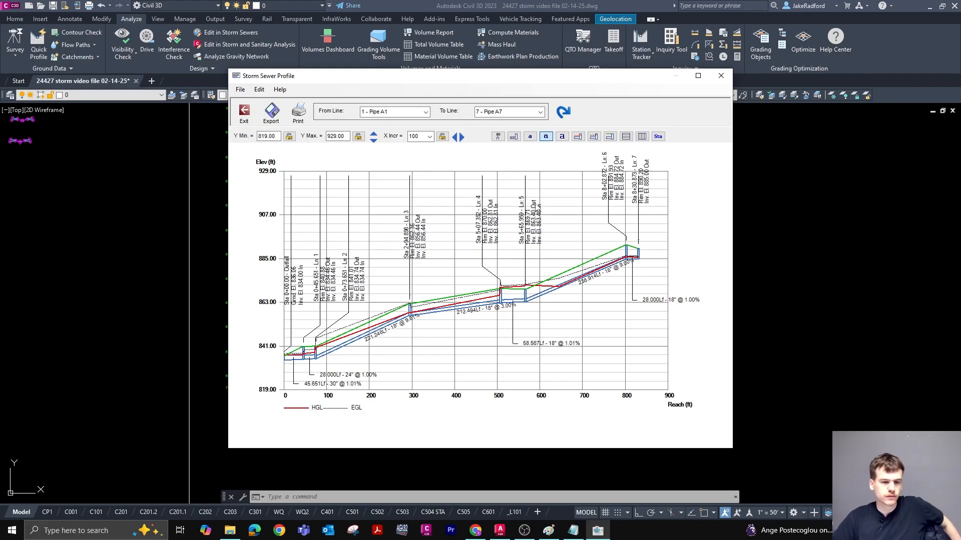
left_click(526, 305)
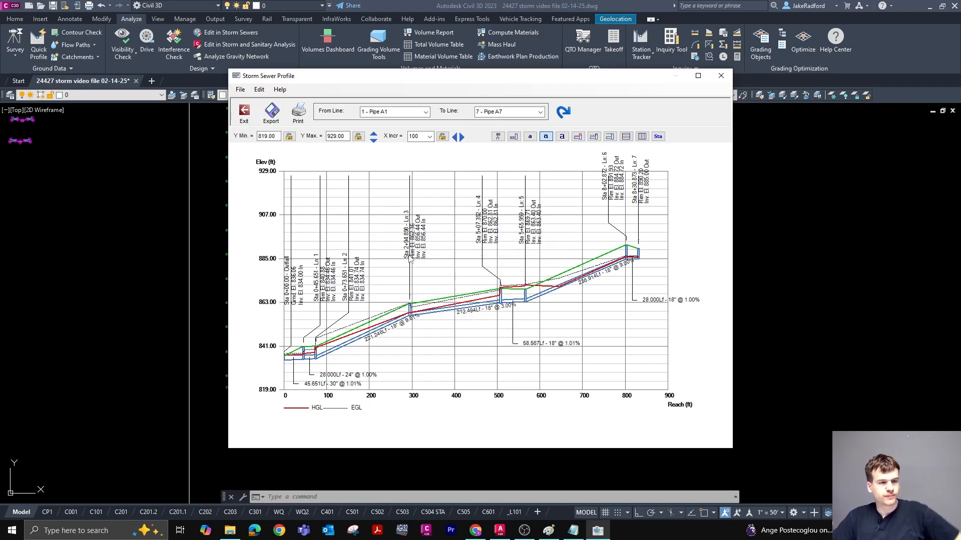
Close the storm sewer profile and move the Hydraflow window clear of the Civil 3D drawing
left_click(246, 116)
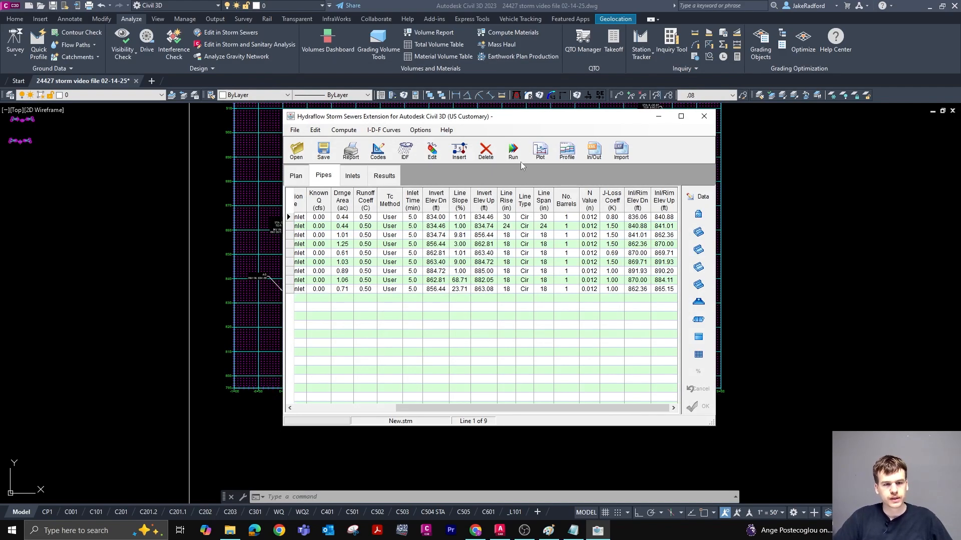
left_click_drag(518, 116, 960, 138)
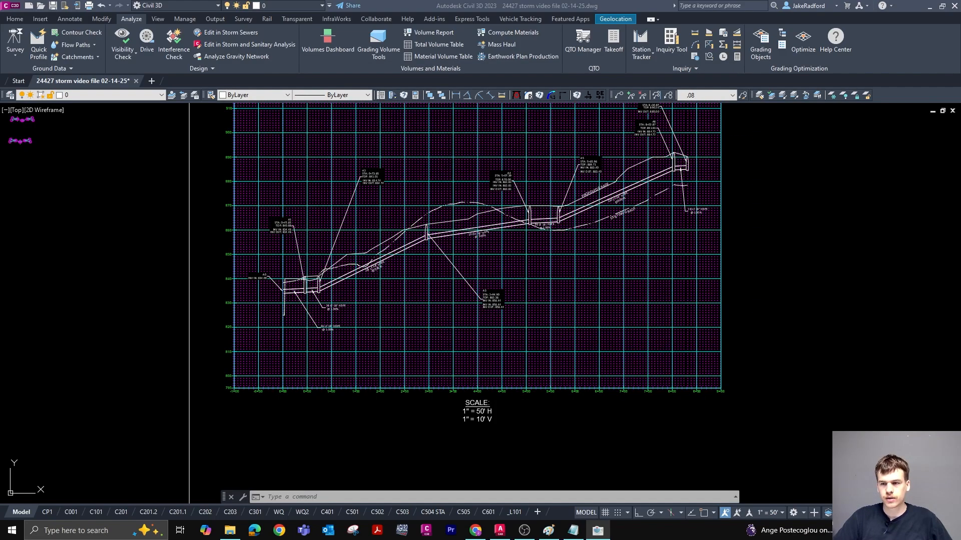
Open the 25-year profile A0-A7.dxf from the 25 YR folder with the AutoCAD Application
left_click(738, 303)
left_click(230, 530)
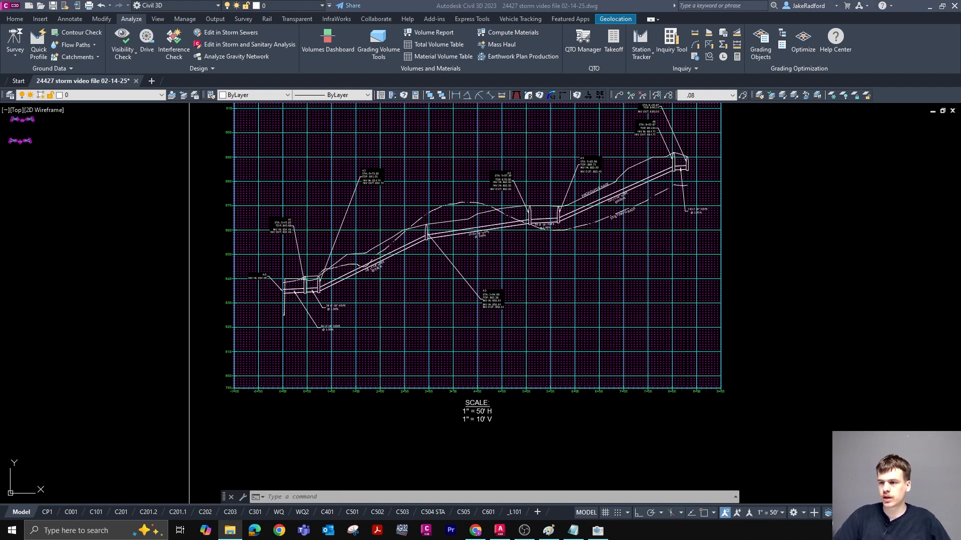
left_click_drag(960, 145, 547, 83)
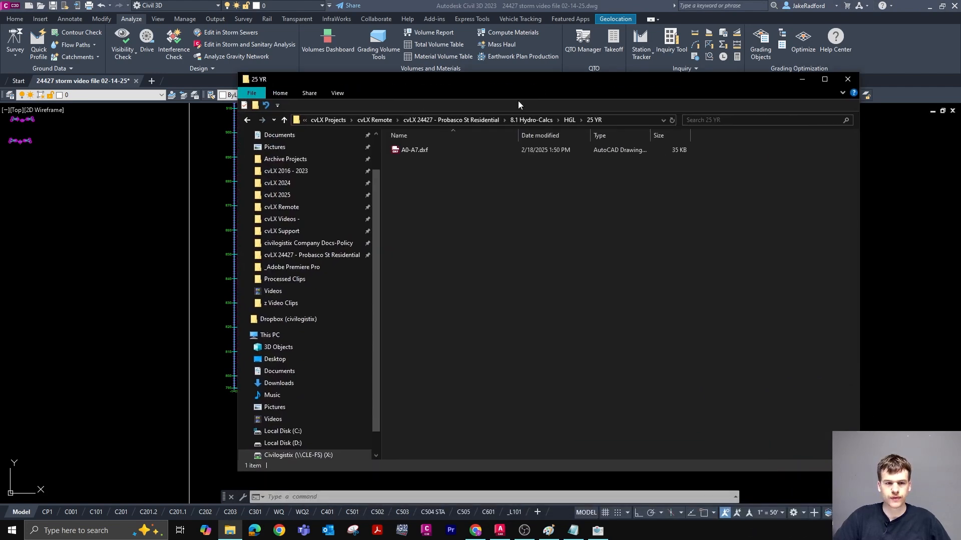
double_click(405, 152)
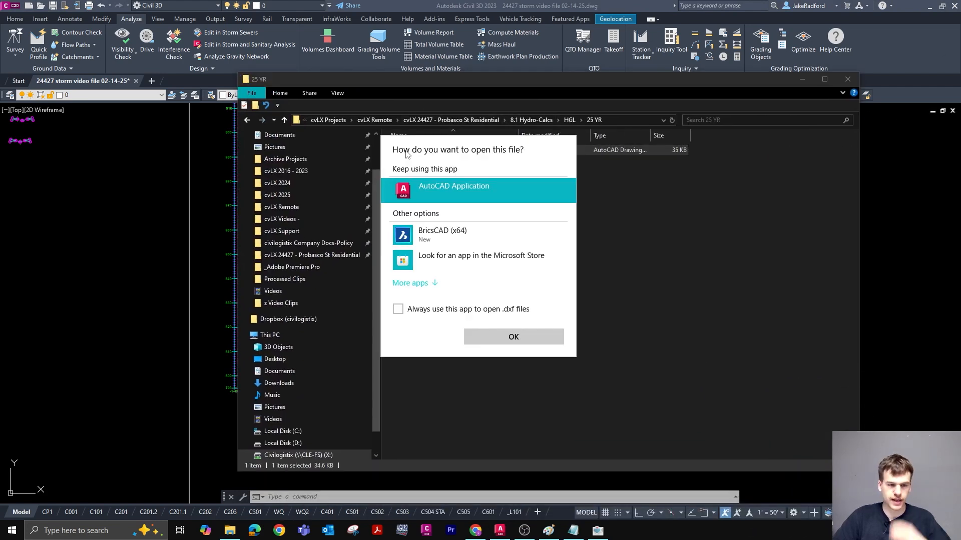
left_click(504, 335)
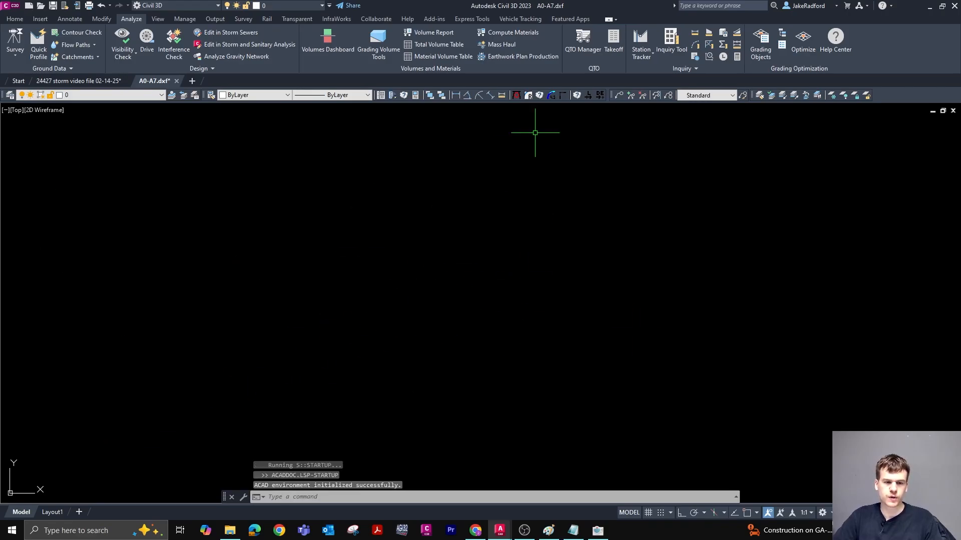
Select all similar red HGL segments, join them into one polyline, and move it to layer 0
scroll(63, 468, "down", 15)
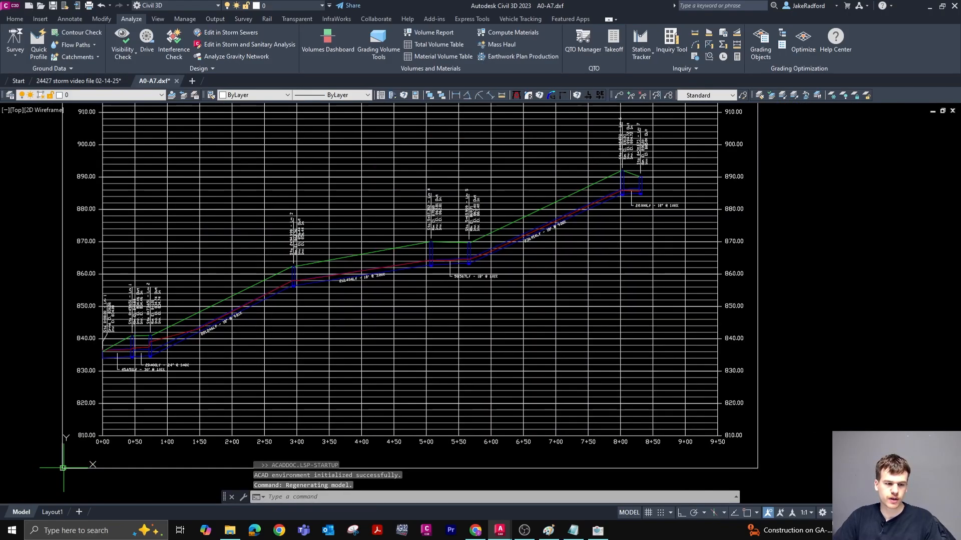
scroll(63, 340, "down", 2)
scroll(75, 410, "up", 6)
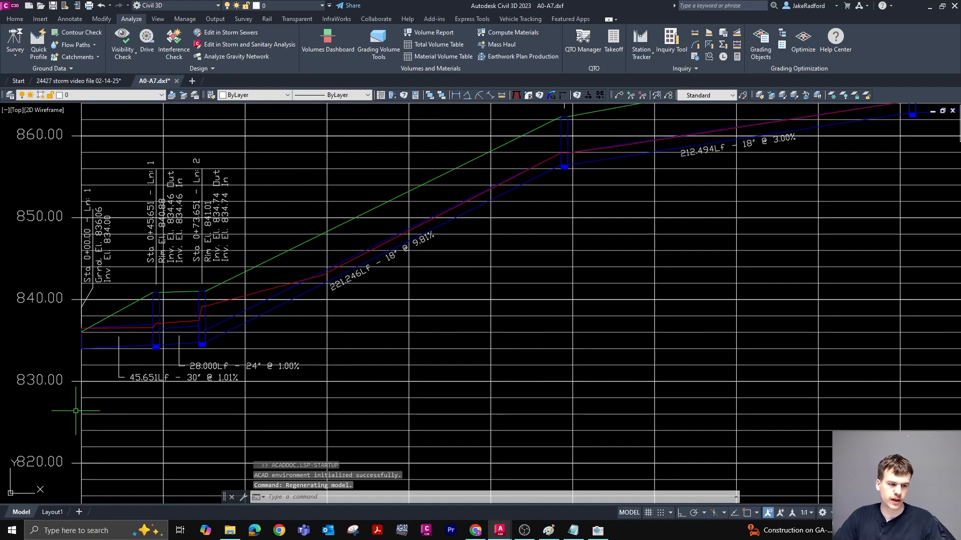
scroll(76, 410, "up", 3)
scroll(179, 307, "up", 3)
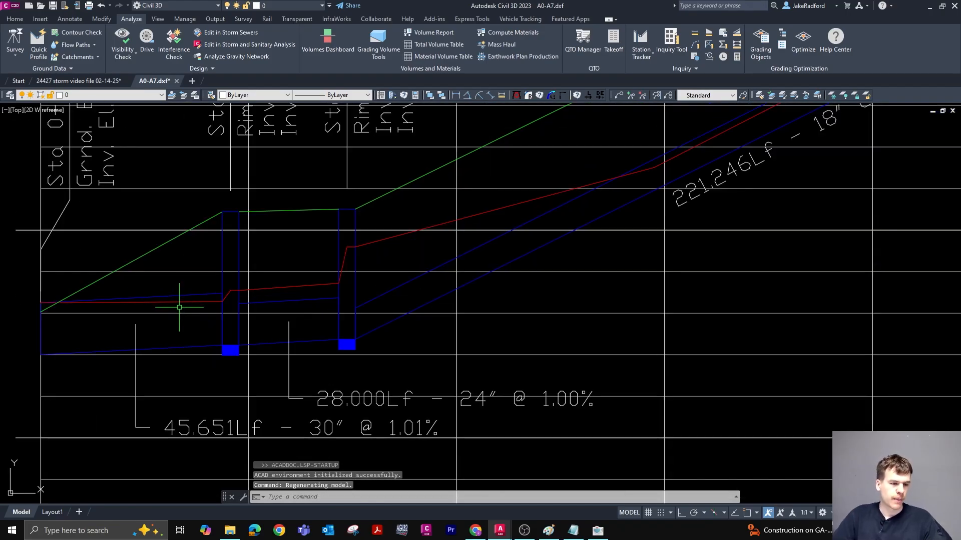
left_click(179, 304)
scroll(421, 321, "down", 2)
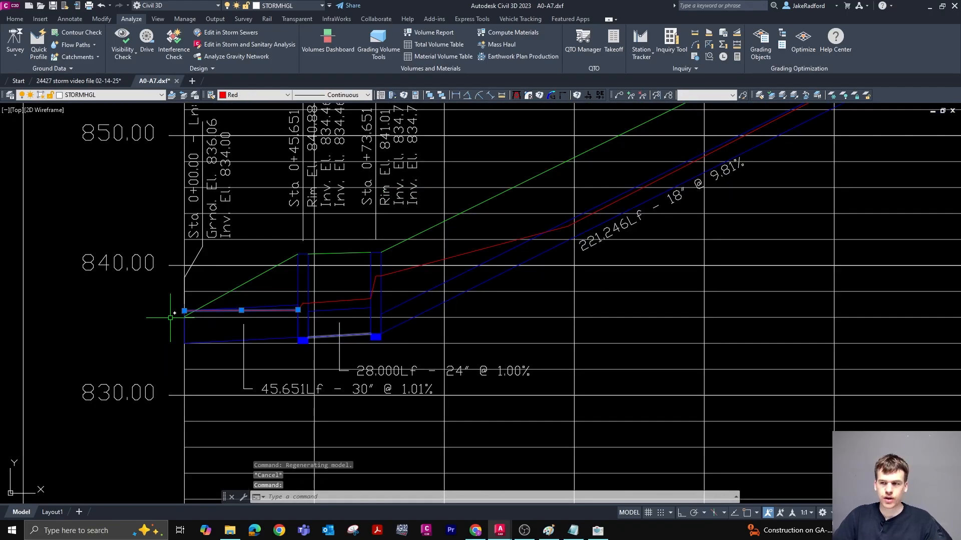
type("ss")
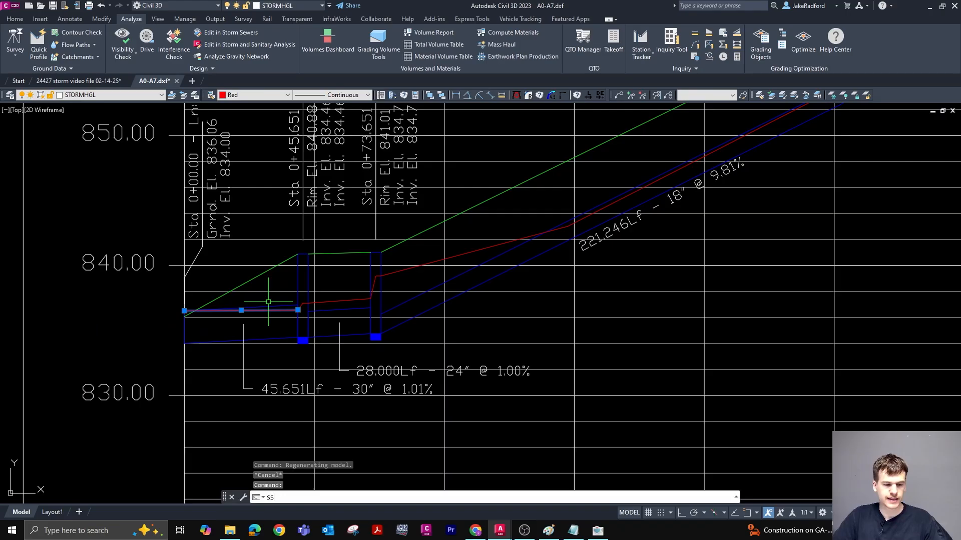
key("Return")
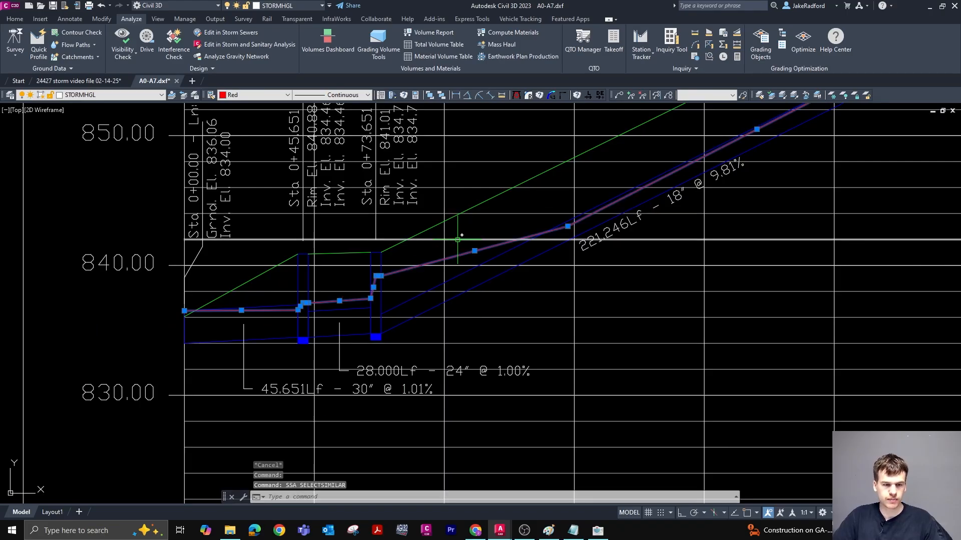
type("j")
key("Return")
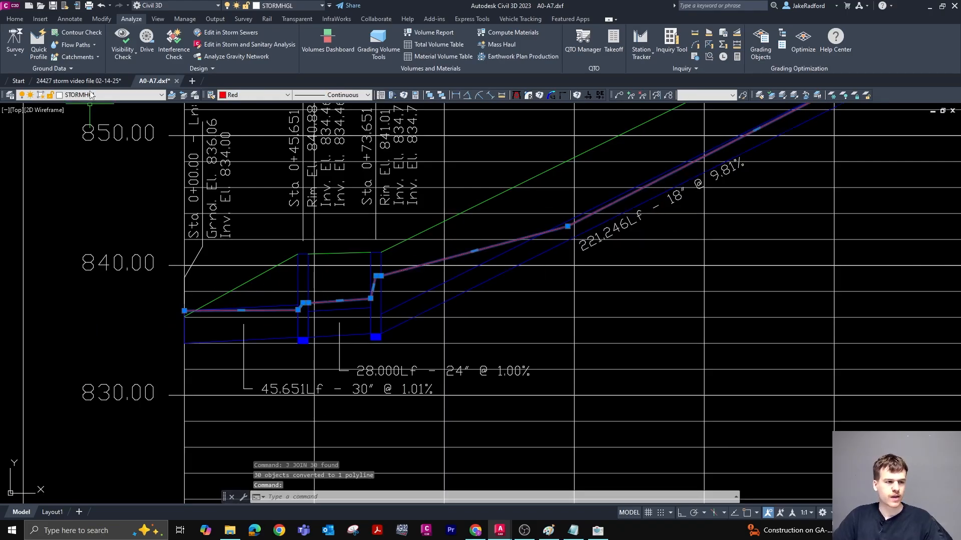
left_click(86, 95)
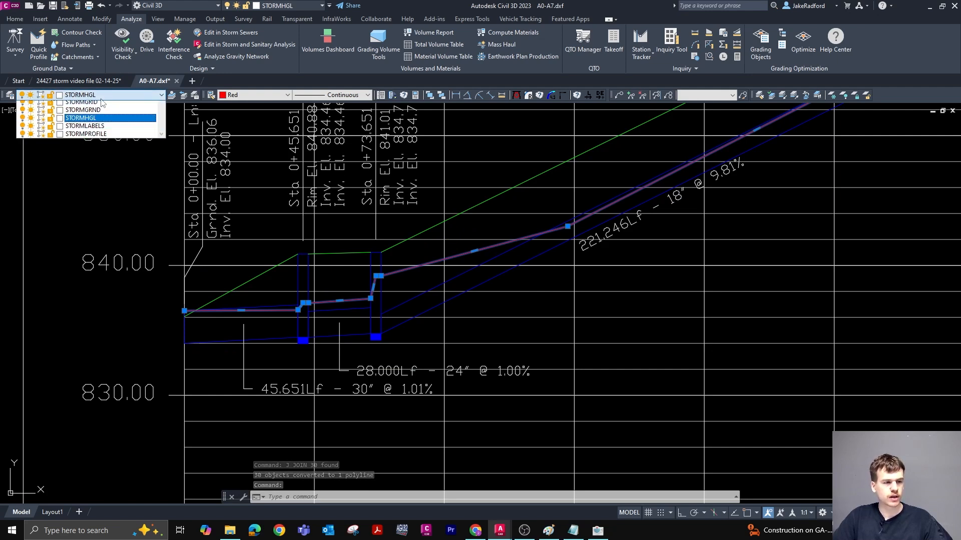
left_click(70, 105)
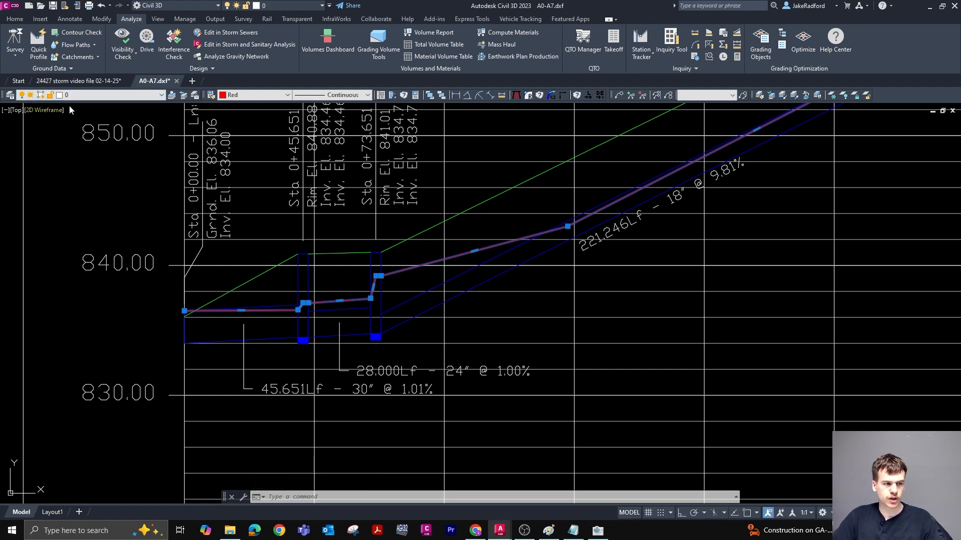
Copy the joined HGL polyline with a base point at the apparent intersection of station 0+00 and elevation 840
scroll(460, 273, "down", 4)
scroll(315, 293, "up", 4)
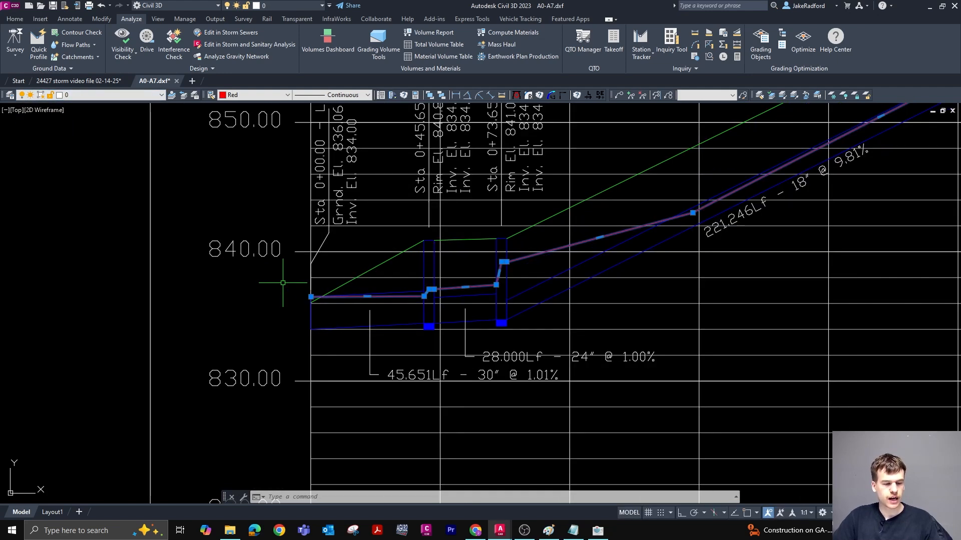
key("ctrl+shift+c")
scroll(310, 295, "up", 6)
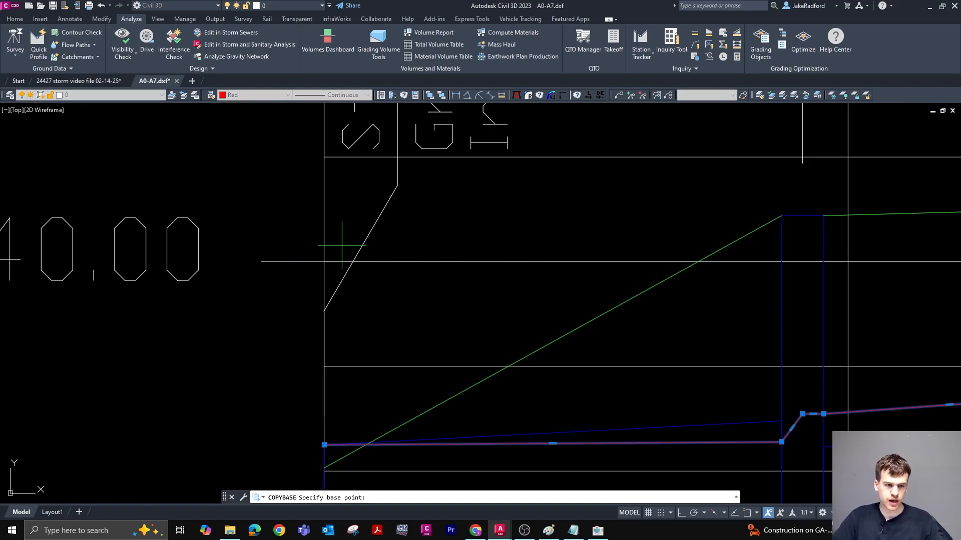
scroll(335, 253, "down", 3)
right_click(336, 258)
key("s")
key("a")
left_click(330, 258)
key("Escape")
key("Escape")
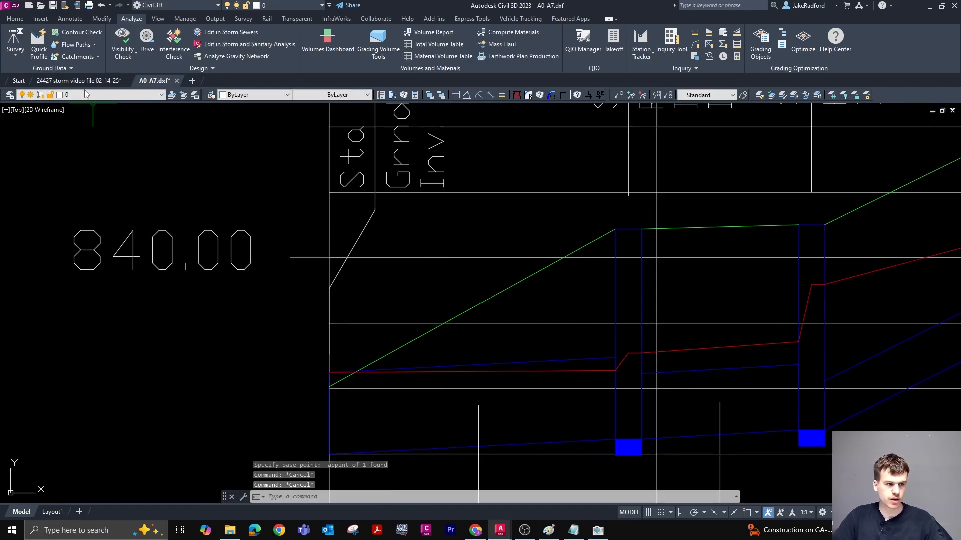
Paste the HGL polyline into the 24427 storm drawing's profile at the apparent intersection of station 0+00 and elevation 840
left_click(82, 81)
scroll(208, 280, "up", 5)
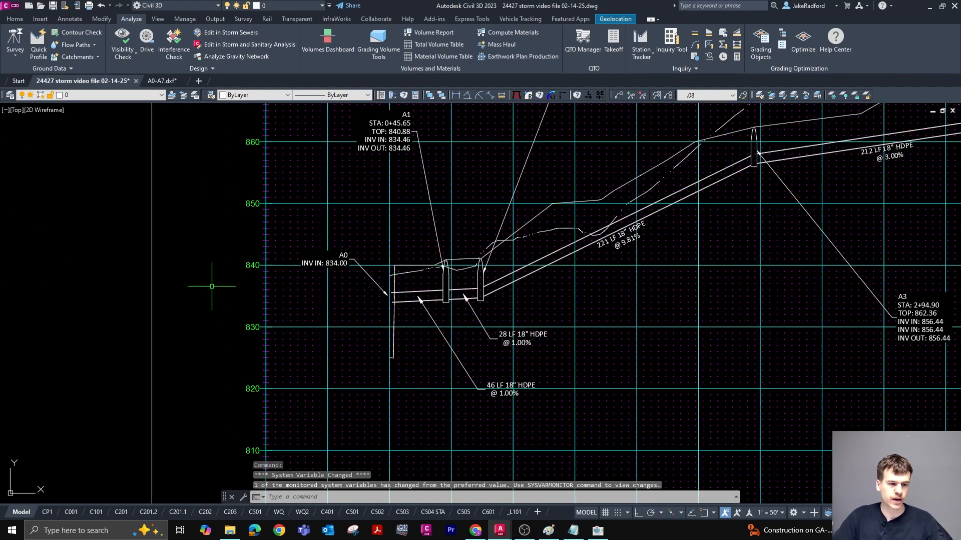
scroll(391, 255, "up", 4)
key("ctrl+v")
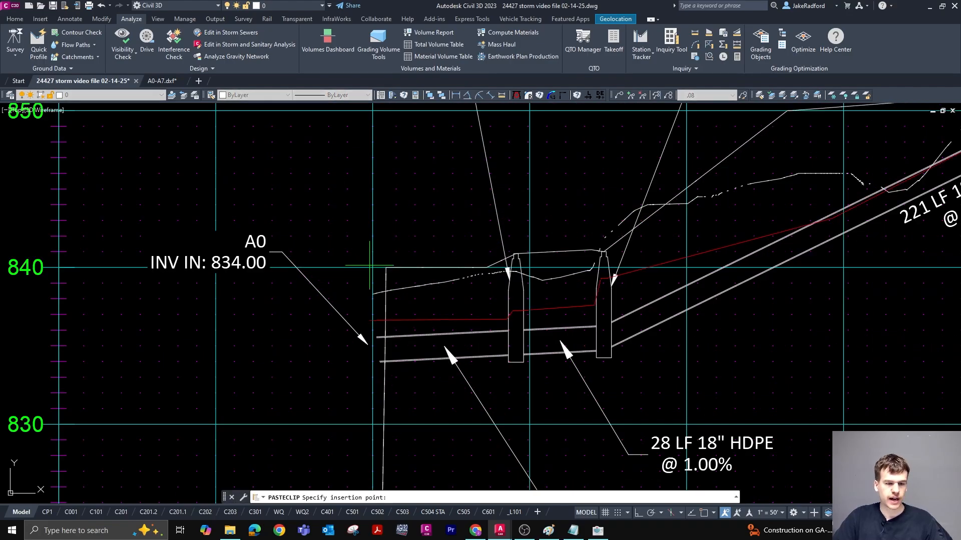
scroll(407, 256, "down", 2)
scroll(401, 280, "up", 2)
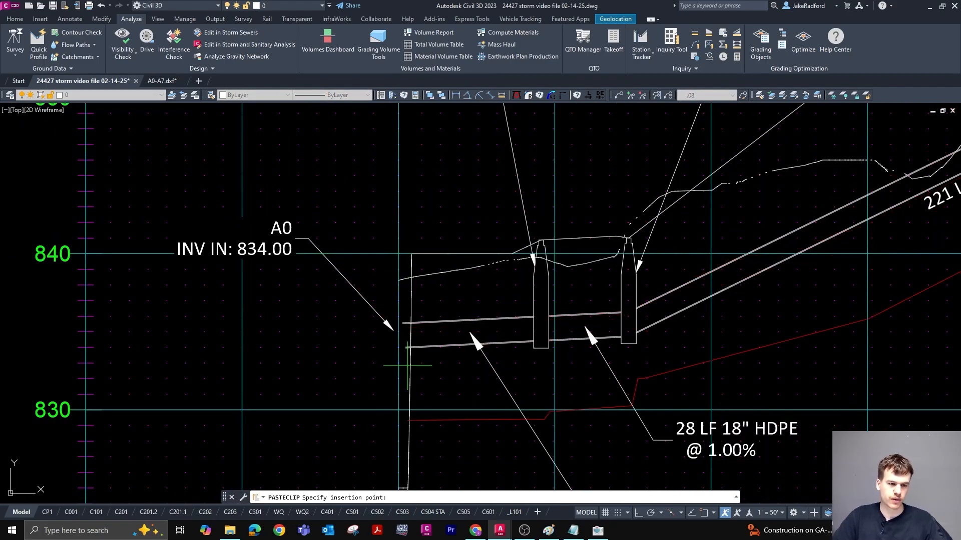
scroll(428, 208, "down", 6)
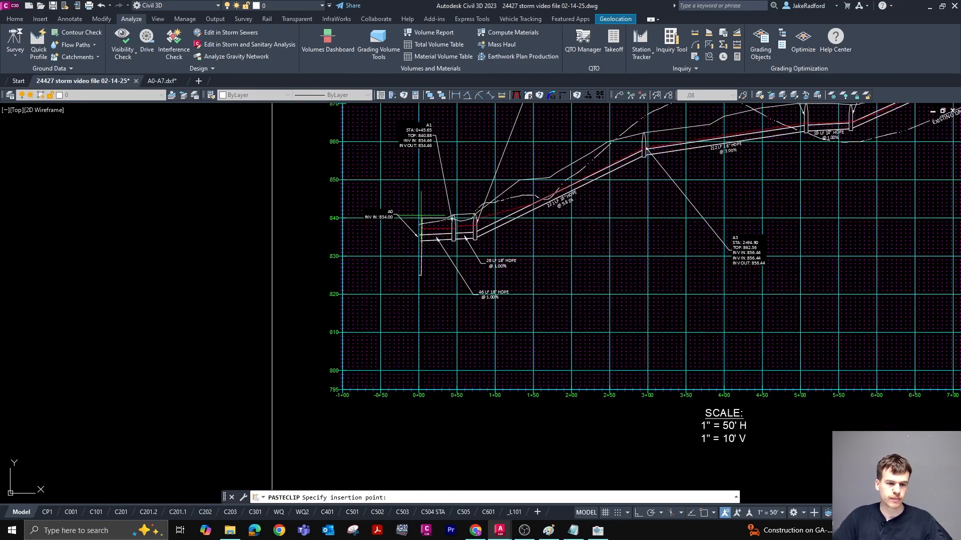
scroll(423, 397, "up", 3)
scroll(403, 407, "down", 3)
scroll(404, 216, "up", 2)
scroll(407, 252, "up", 2)
right_click(404, 248, "shift")
key("a")
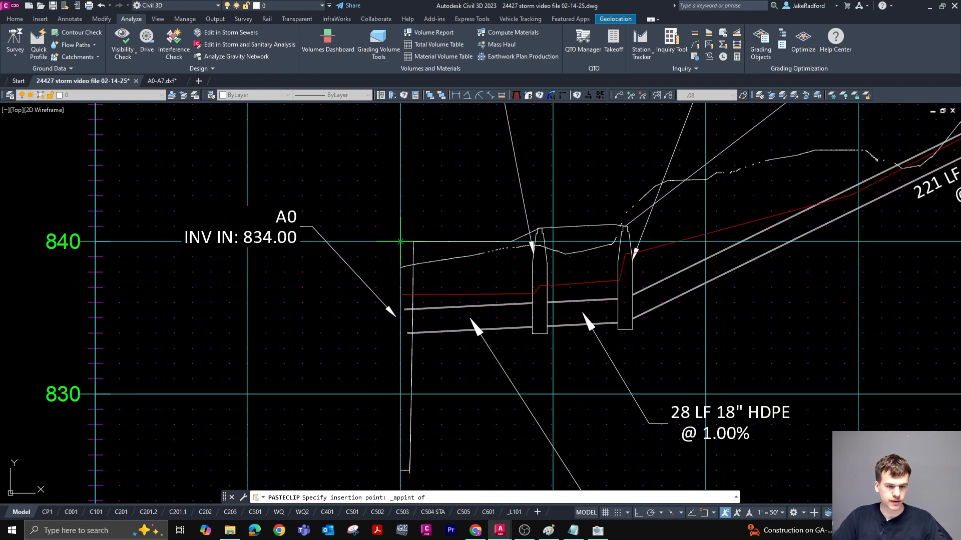
left_click(400, 242)
key("Escape")
left_click(504, 295)
scroll(328, 320, "down", 3)
key("Escape")
Add a multileader reading "25 YEAR HGL" that points to the pasted HGL line between the second structure and A3
scroll(426, 309, "up", 6)
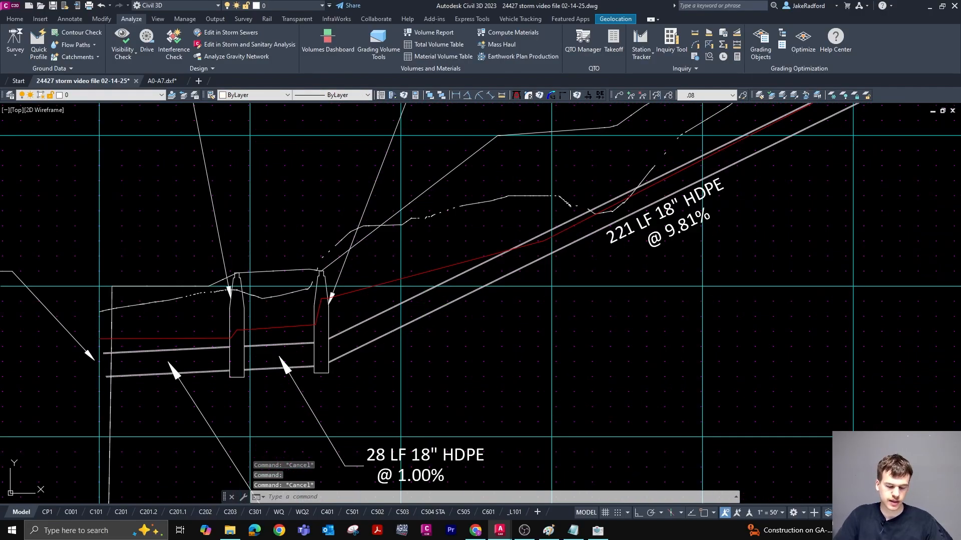
type("mld")
key("Return")
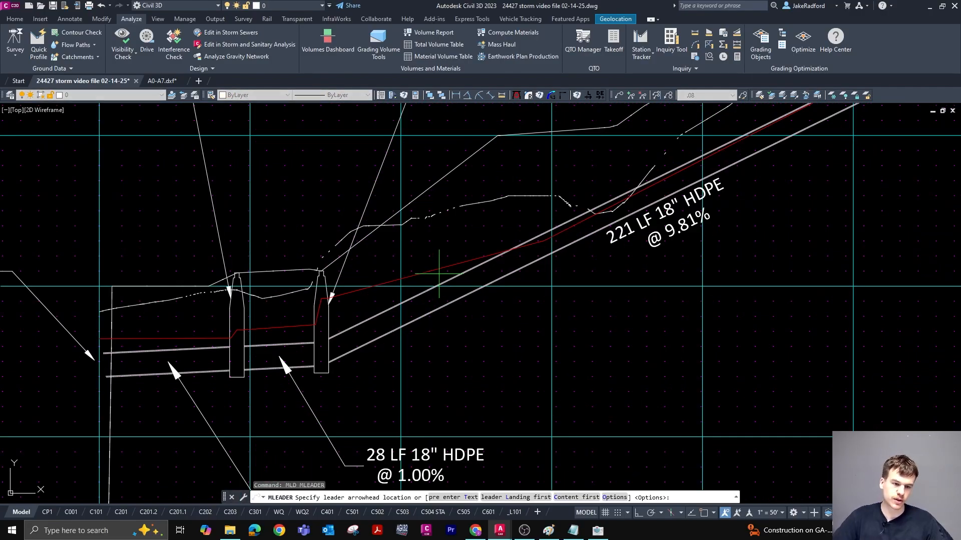
left_click(440, 273)
left_click(575, 364)
type("25")
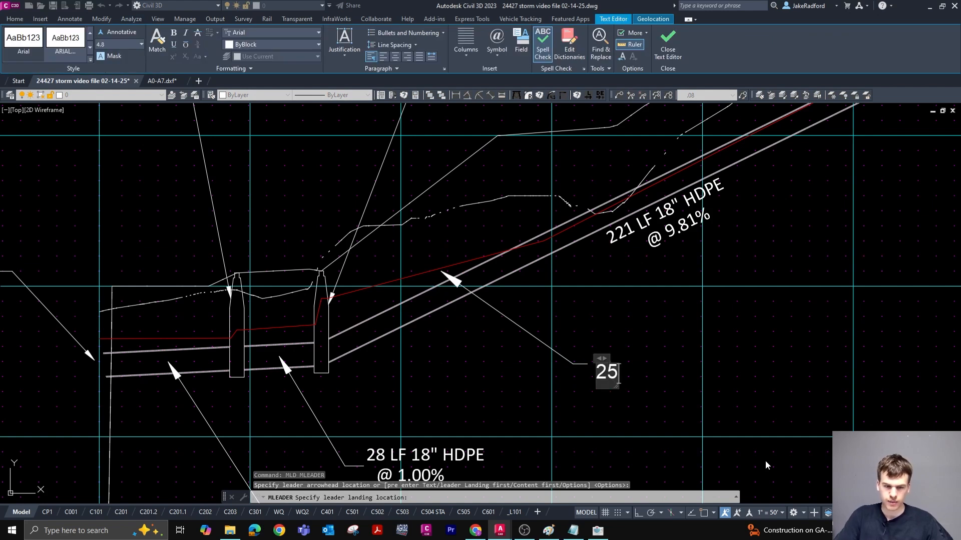
type(" YEAR HGL")
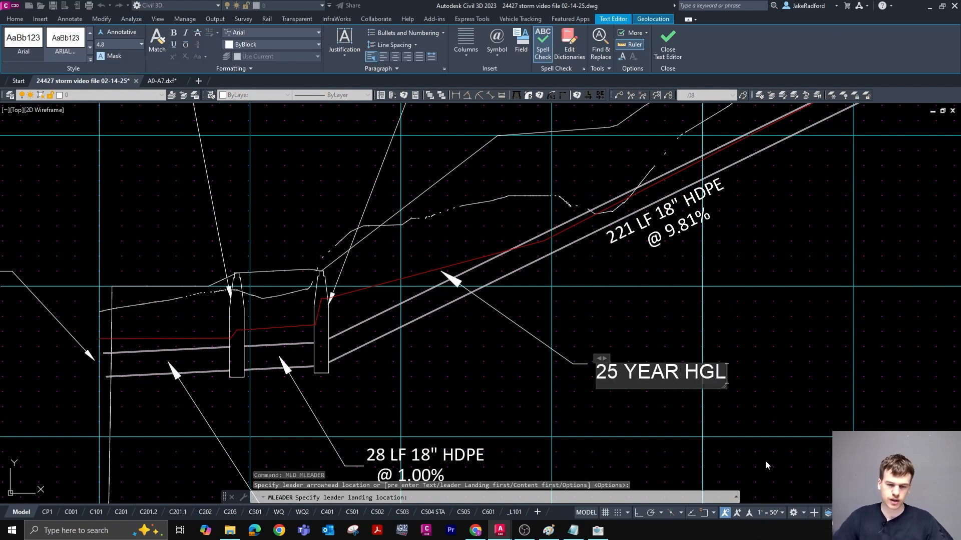
left_click(765, 466)
key("Escape")
key("Escape")
Change the 25-year HGL polyline's colour to index colour 60
left_click(459, 264)
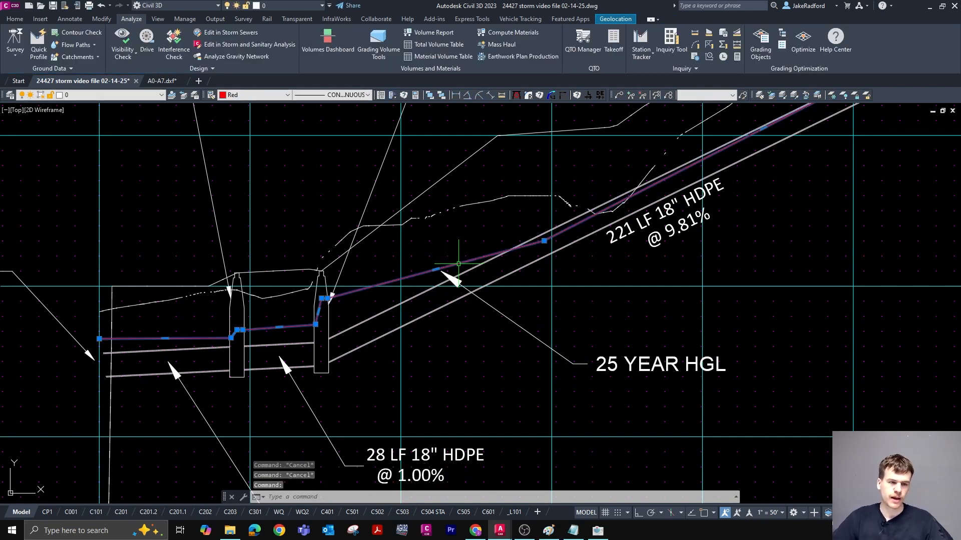
left_click(275, 95)
left_click(257, 178)
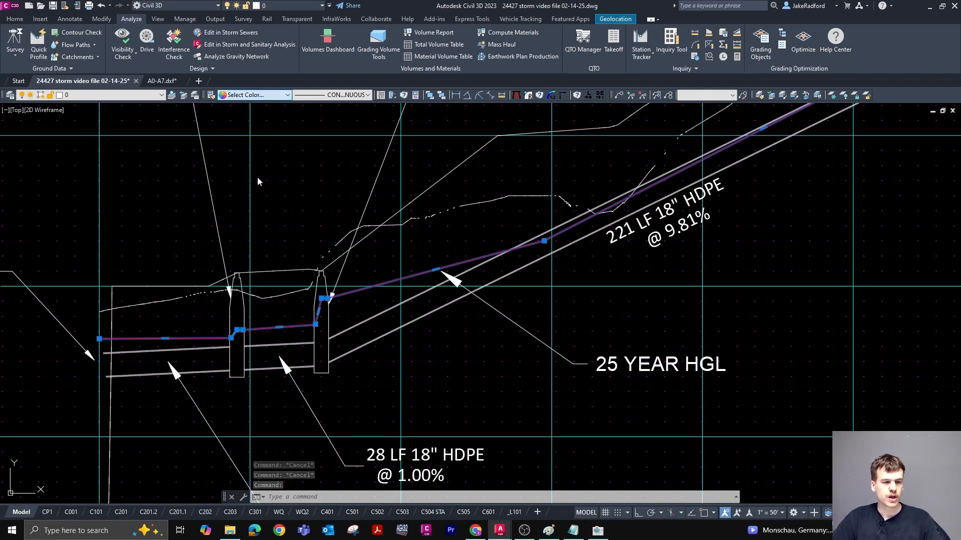
left_click_drag(129, 180, 516, 127)
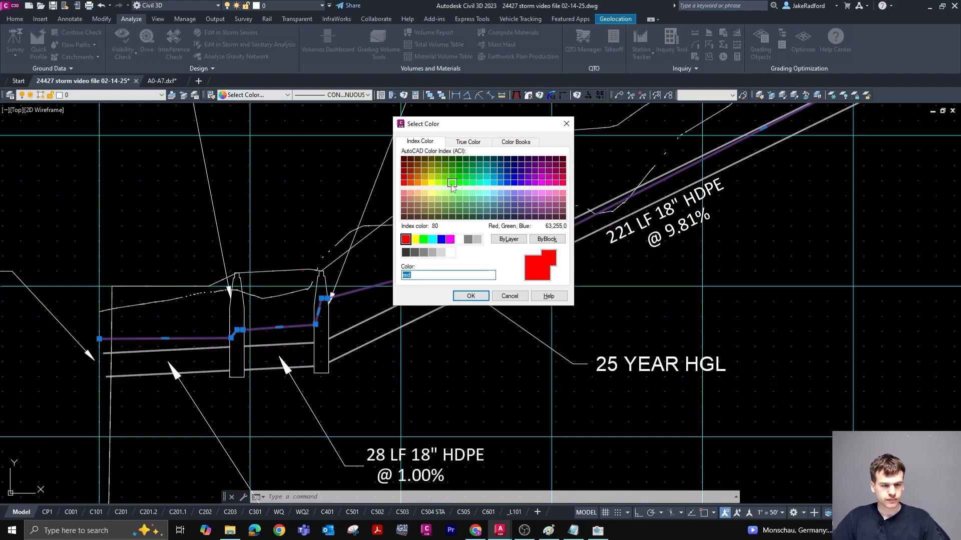
left_click(504, 184)
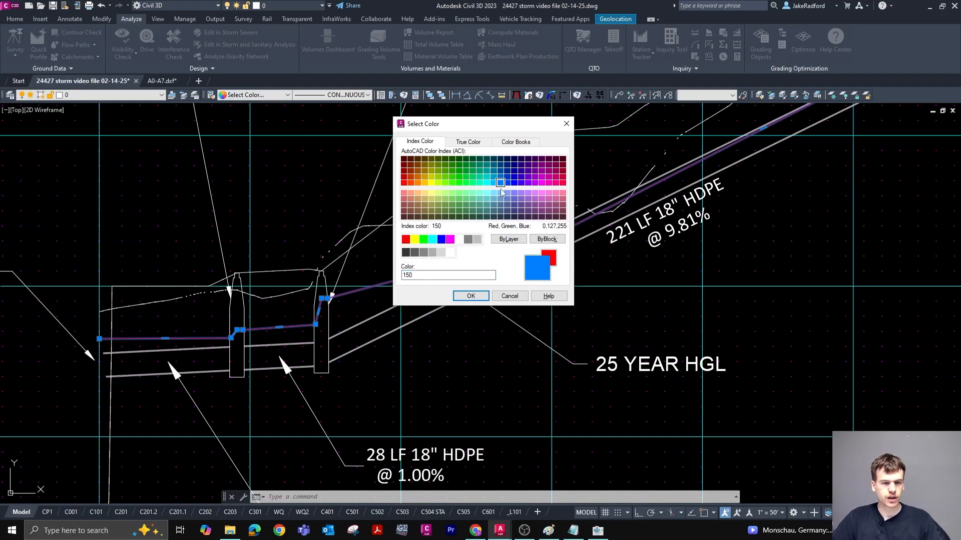
left_click(444, 183)
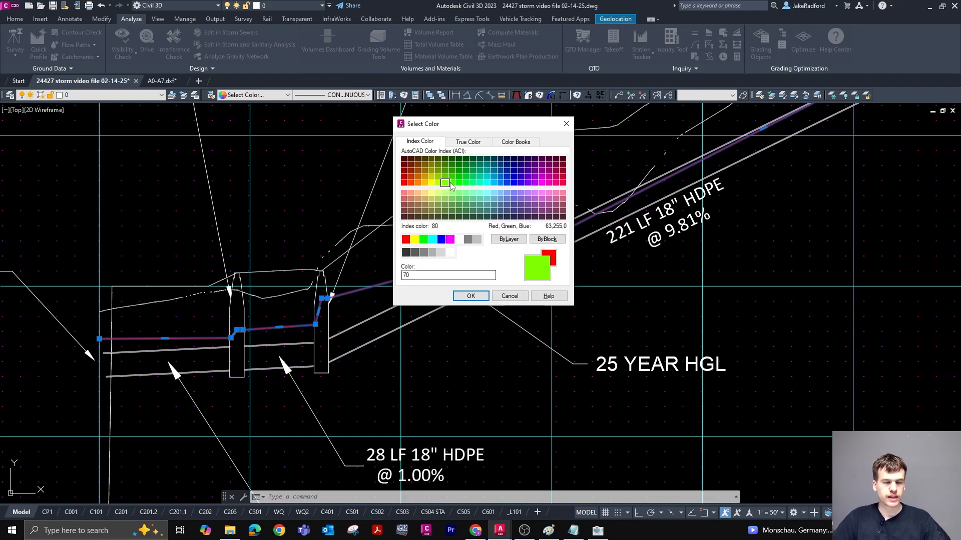
left_click(437, 186)
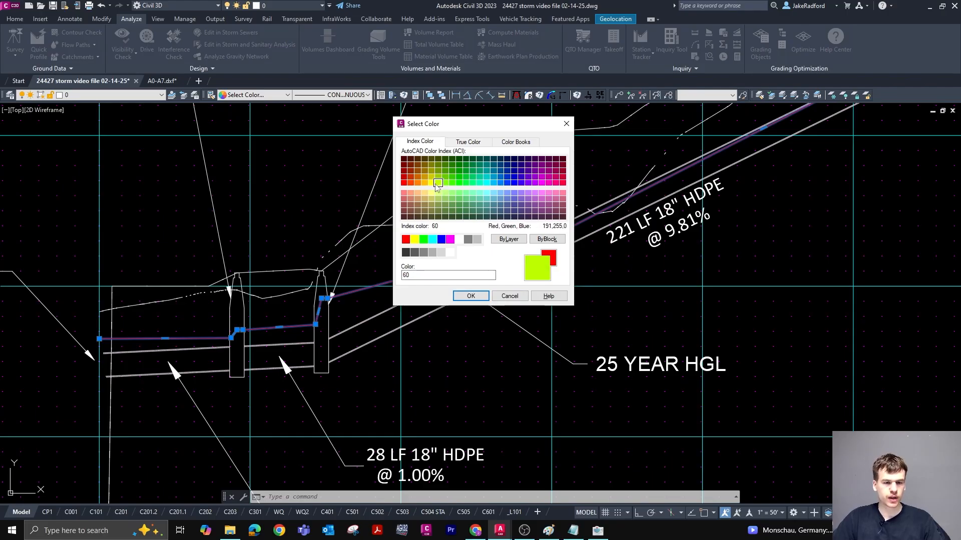
left_click(444, 183)
left_click(438, 184)
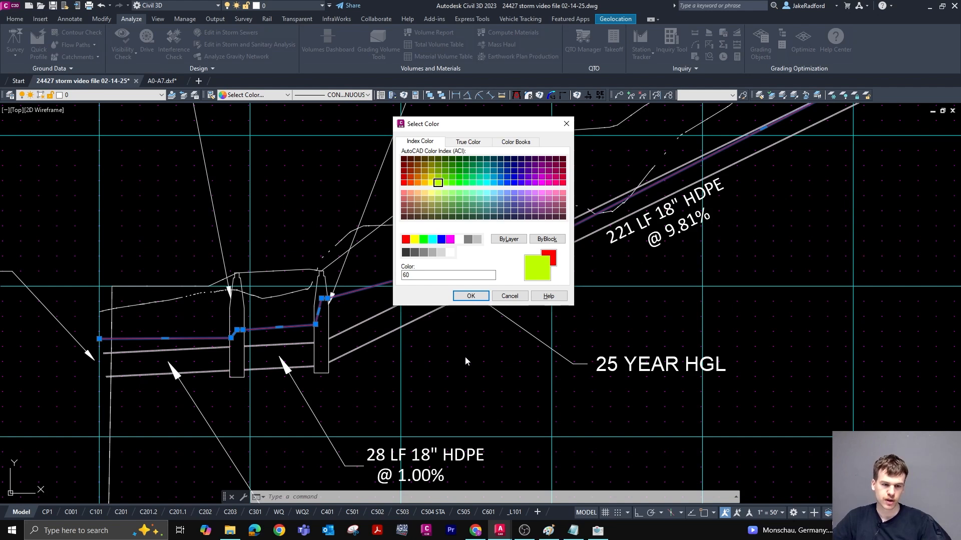
left_click(471, 296)
key("Escape")
Match the "25 YEAR HGL" leader's properties to the HGL polyline with the CG command
left_click(590, 362)
type("CG")
key("Return")
left_click(457, 264)
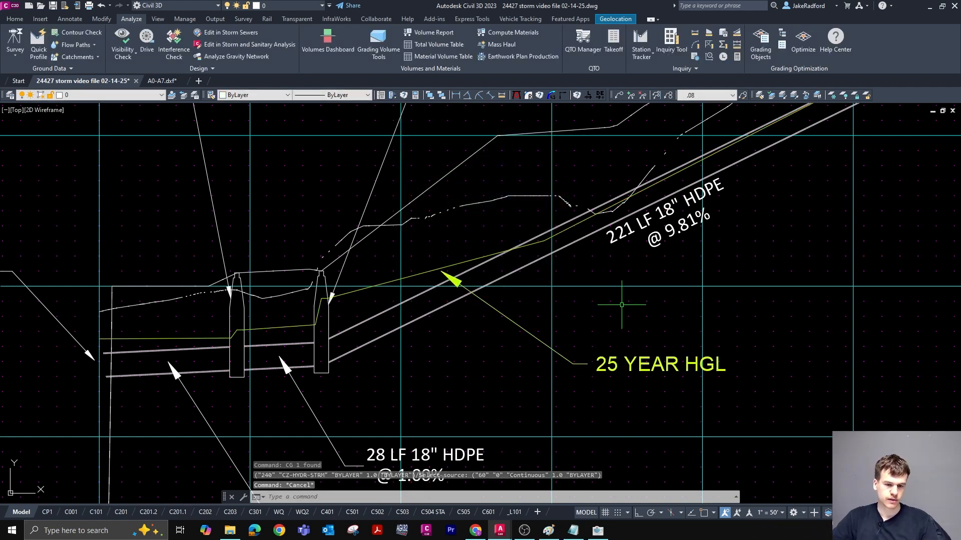
key("Escape")
key("Escape")
Close the 25-year A0-A7.dxf drawing
left_click(182, 81)
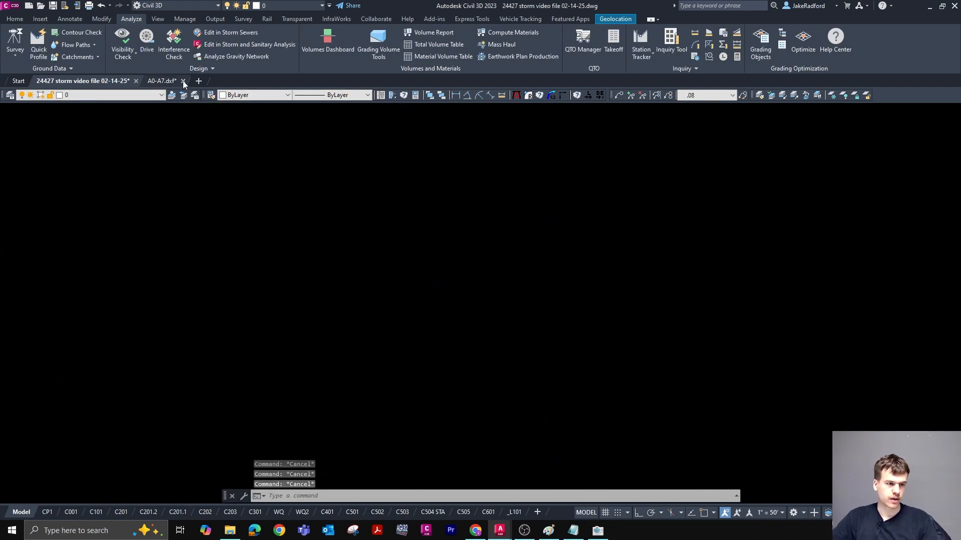
left_click(507, 287)
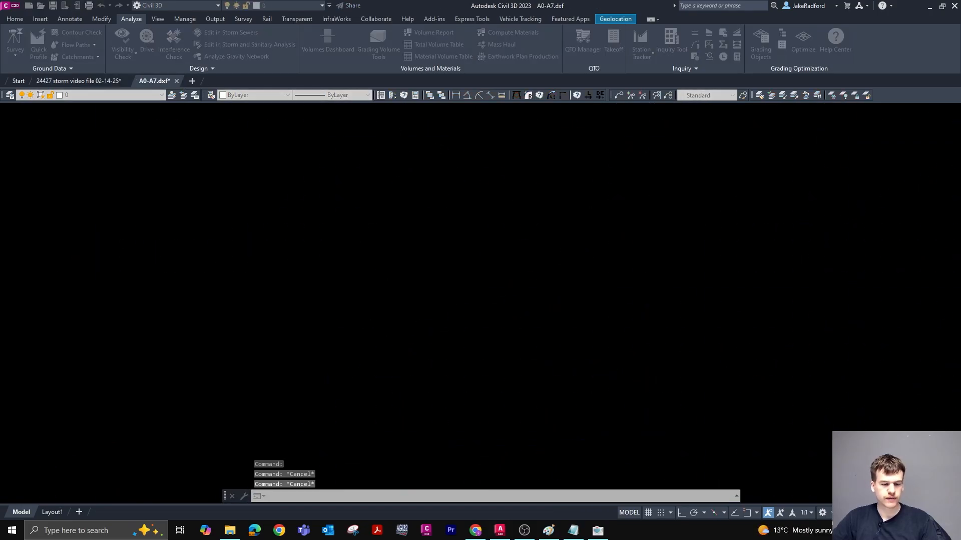
Open the A0-A7.dxf drawing from the project's HGL > 100 YR folder
left_click(230, 531)
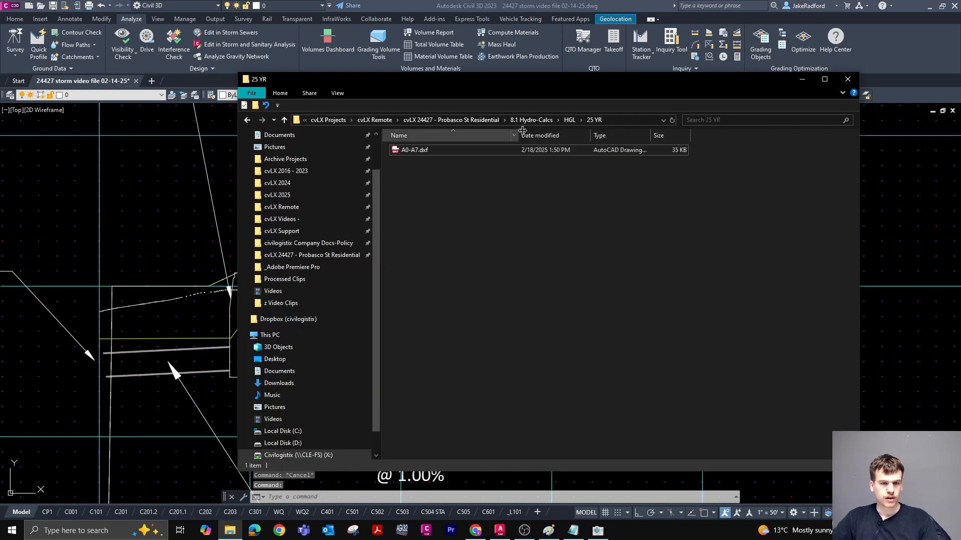
left_click(570, 120)
double_click(437, 161)
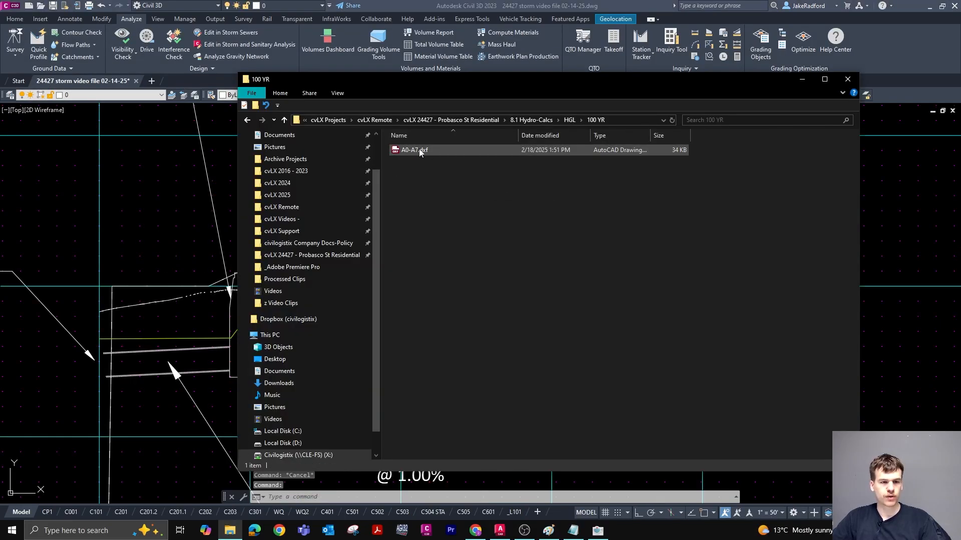
double_click(419, 149)
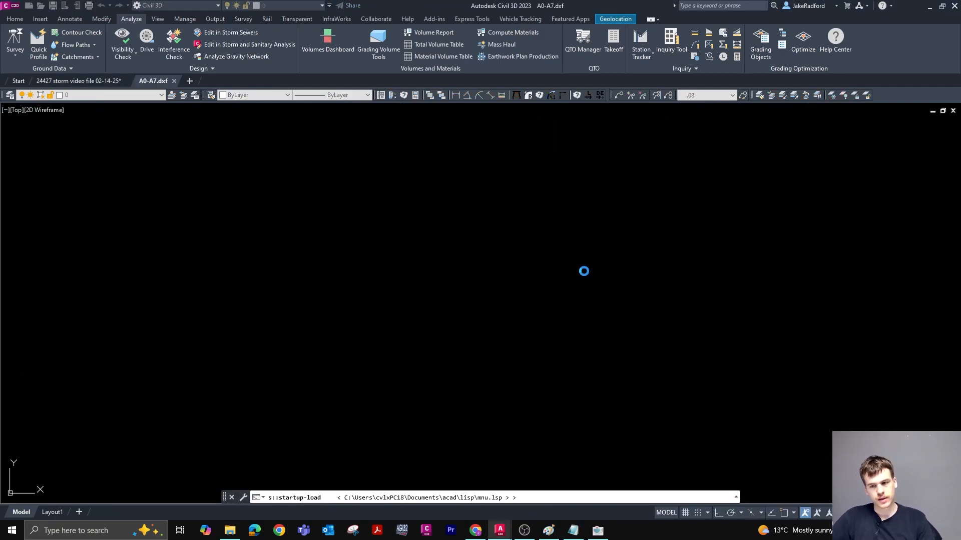
Select all the red HGL segments with the SSA select-similar command and join them into one polyline
scroll(85, 477, "down", 12)
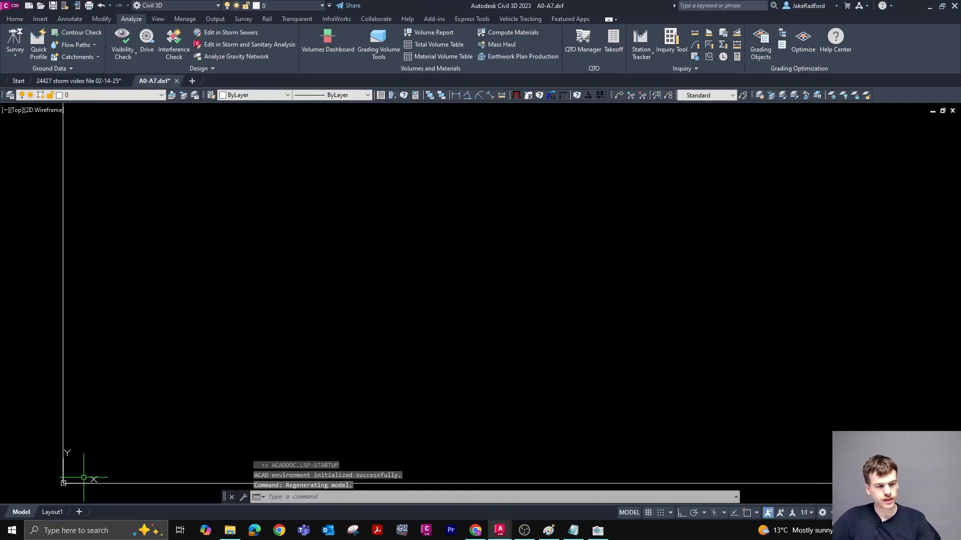
scroll(146, 295, "up", 7)
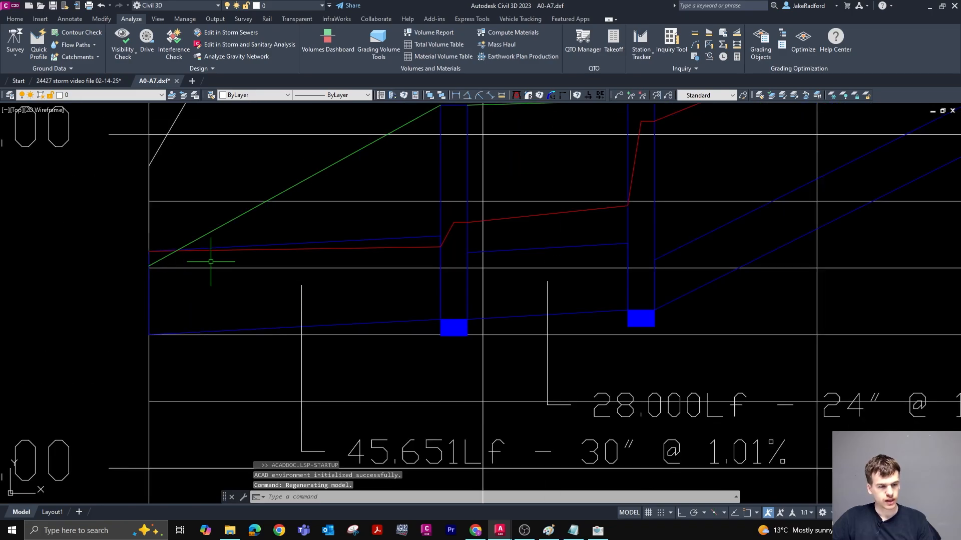
left_click(244, 251)
scroll(234, 307, "down", 2)
scroll(280, 254, "up", 2)
type("ssa")
key("space")
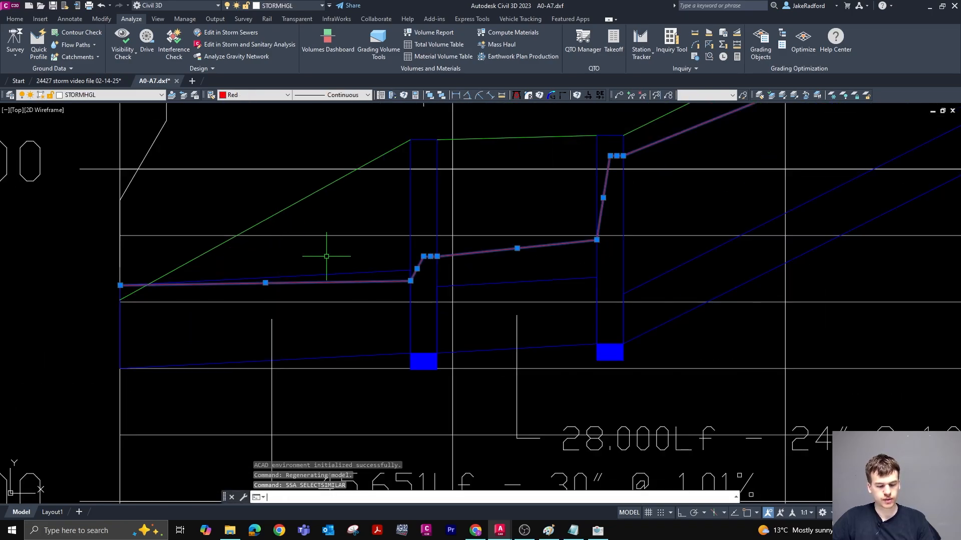
type("j")
key("space")
key("Escape")
Move the joined 100-year HGL polyline to layer 0
left_click(425, 241)
left_click(414, 255)
left_click(67, 94)
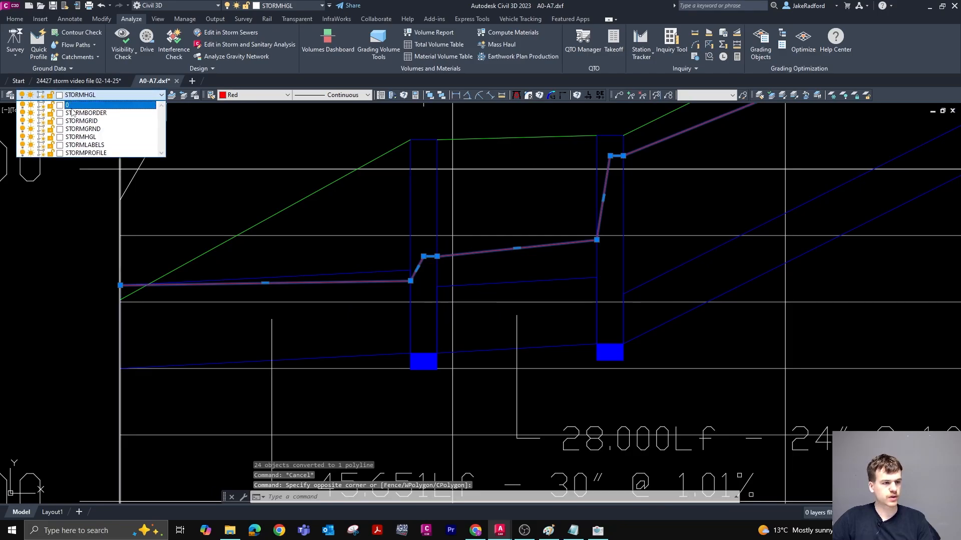
left_click(70, 105)
Copy the HGL polyline with a base point at the apparent intersection of the 840 elevation line and the profile's starting edge
scroll(303, 360, "down", 2)
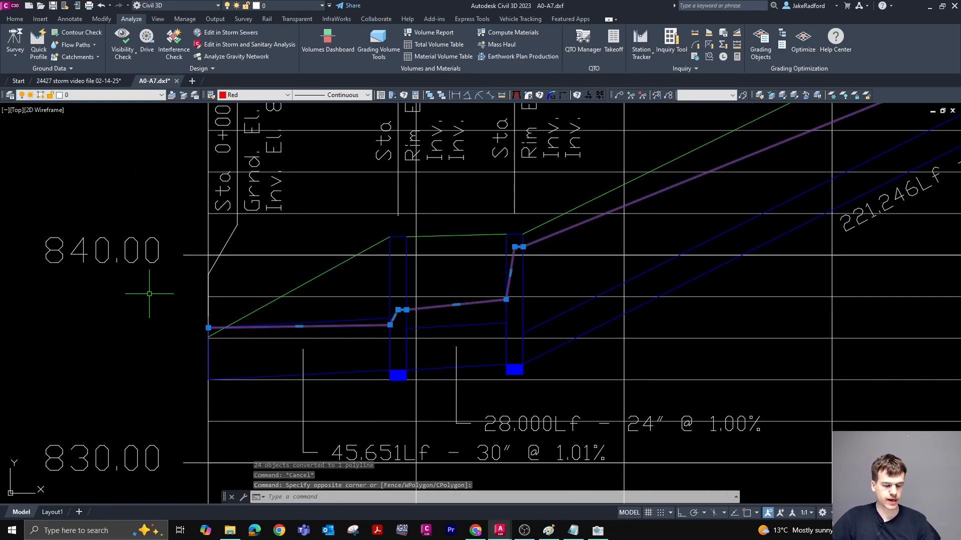
key("ctrl+shift+c")
scroll(181, 251, "up", 2)
right_click(200, 249, "shift")
key("a")
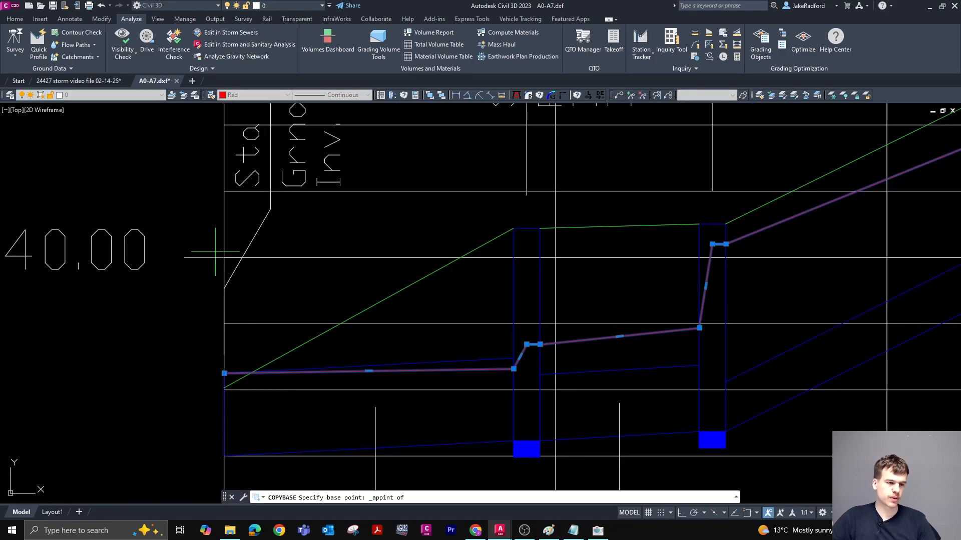
key("Escape")
key("Escape")
scroll(421, 249, "down", 4)
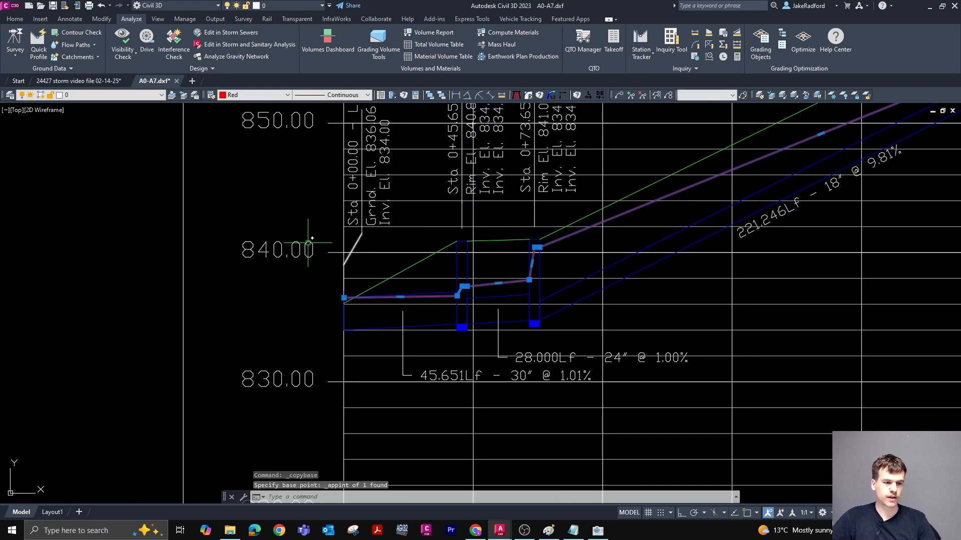
Paste the HGL polyline into the 24427 storm drawing's Storm A profile, where the 840 gridline meets the station 0+00 line
left_click(78, 80)
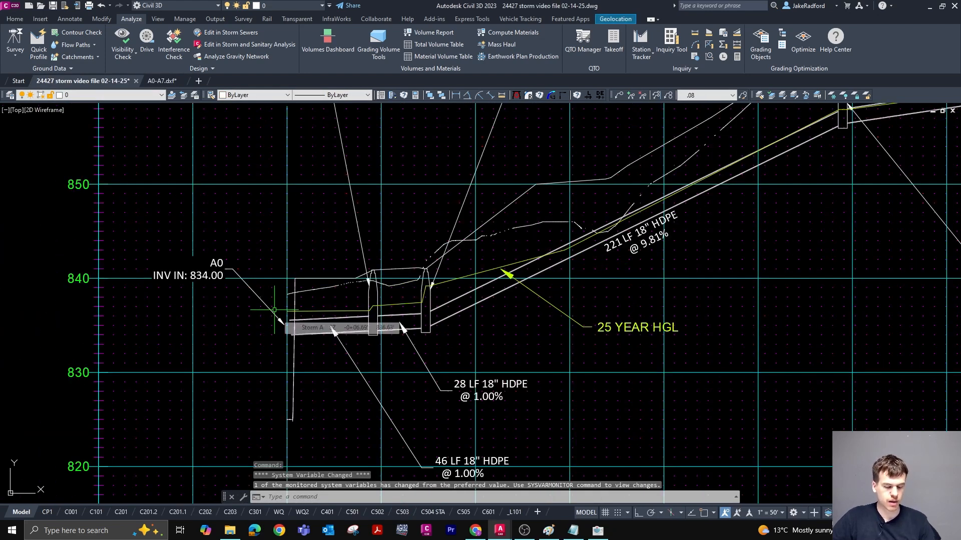
key("ctrl+v")
scroll(290, 290, "up", 6)
right_click(279, 282, "shift")
key("a")
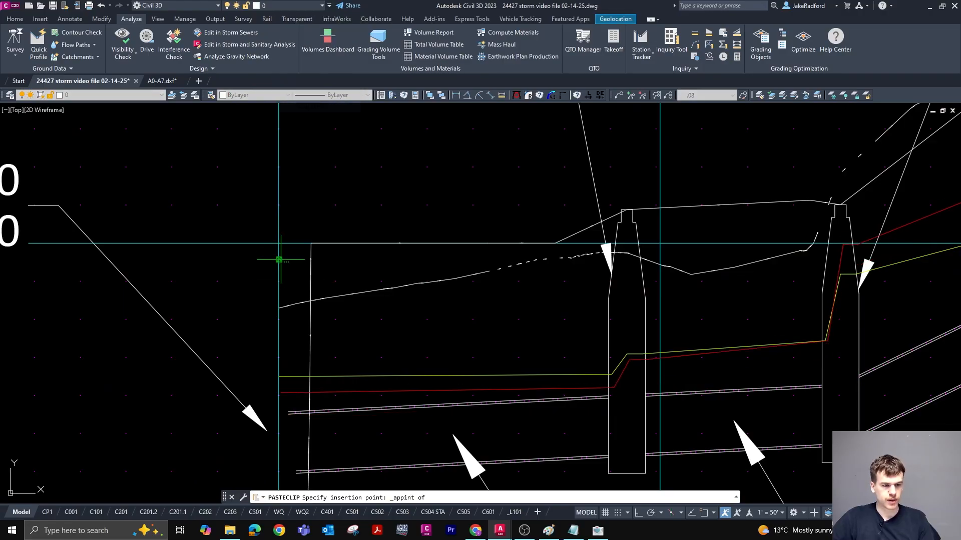
left_click(279, 243)
scroll(270, 293, "down", 4)
scroll(369, 344, "up", 10)
key("Escape")
scroll(257, 337, "down", 4)
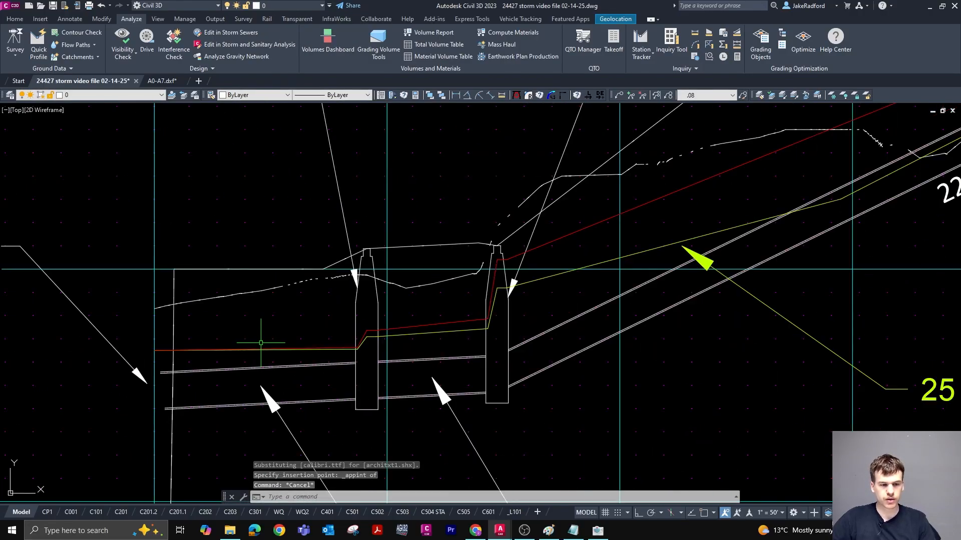
Change the pasted 100-year HGL polyline's colour to index colour 150
scroll(455, 324, "up", 2)
scroll(455, 324, "down", 8)
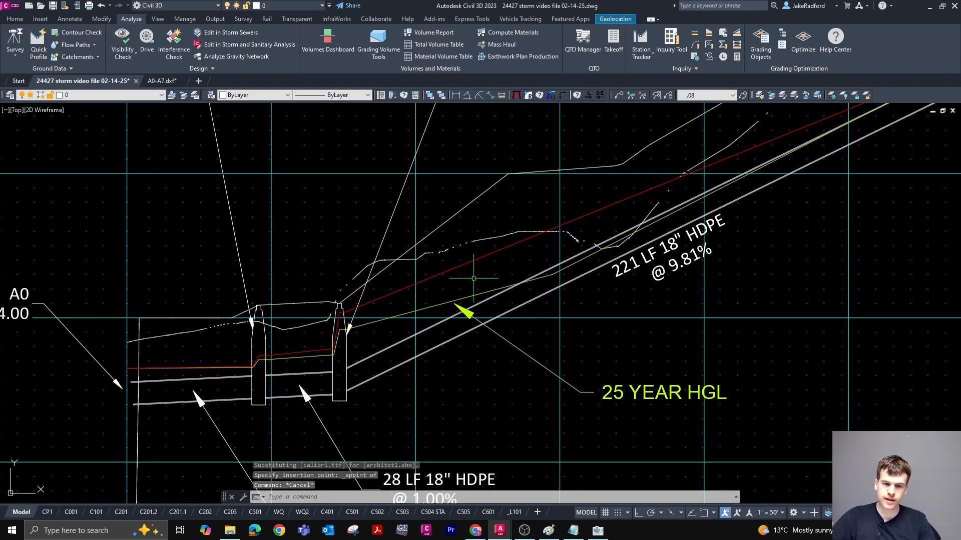
scroll(753, 207, "up", 6)
scroll(561, 244, "down", 3)
scroll(714, 203, "up", 1)
key("Escape")
left_click(680, 200)
scroll(731, 176, "down", 2)
scroll(566, 232, "up", 5)
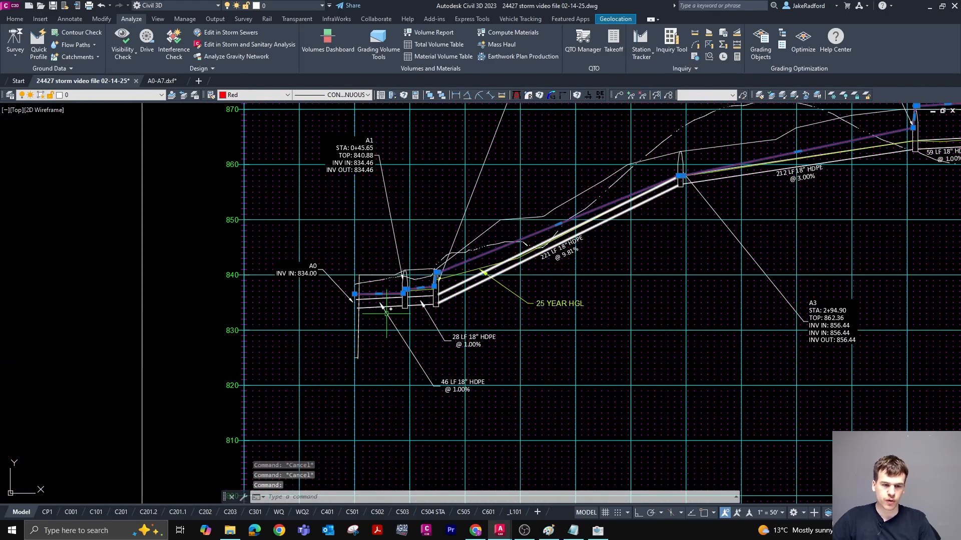
left_click(255, 95)
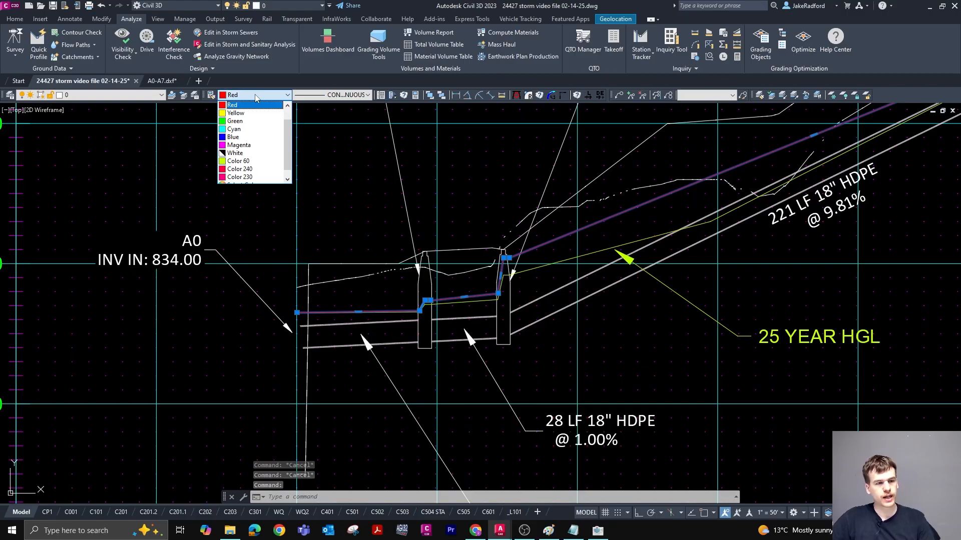
left_click(256, 181)
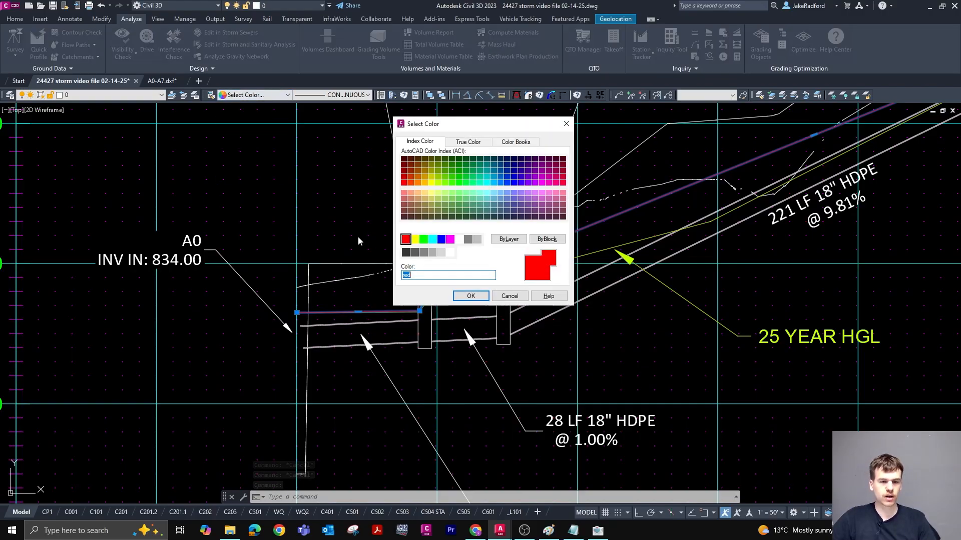
left_click(500, 184)
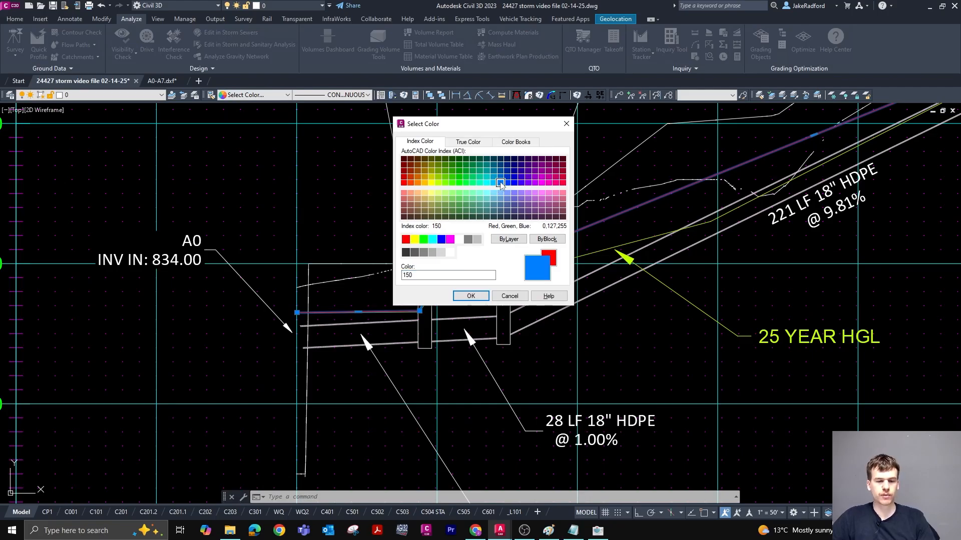
left_click(469, 296)
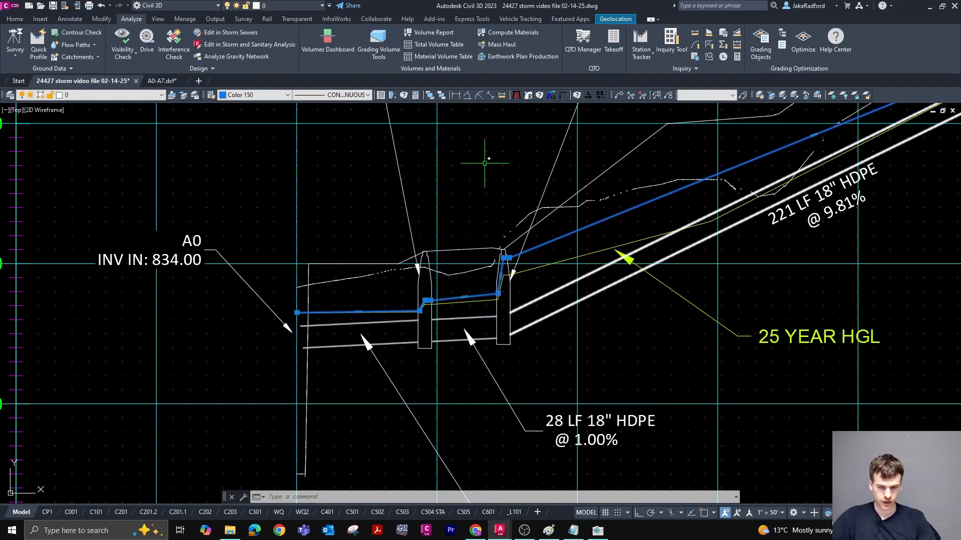
Add a multileader reading "100 YEAR HGL" that points to the blue HGL line between the second structure and A3
scroll(495, 200, "down", 2)
scroll(515, 273, "up", 1)
scroll(537, 223, "down", 1)
scroll(537, 223, "up", 2)
type("mld")
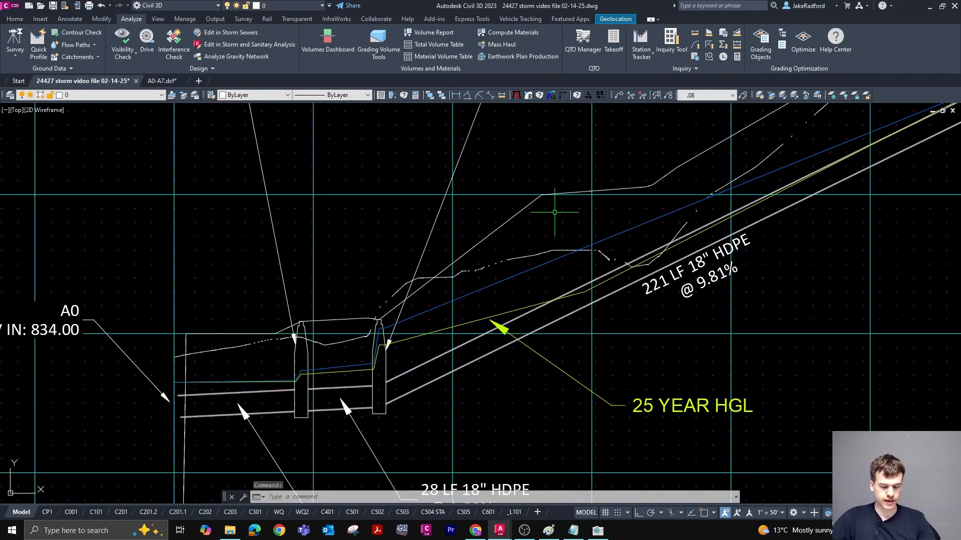
key("Return")
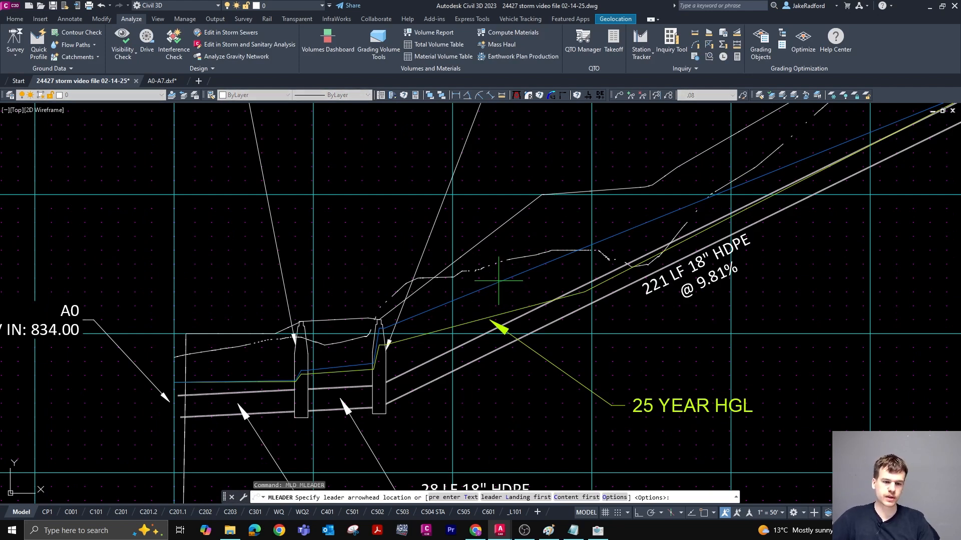
left_click(465, 289)
left_click(374, 218)
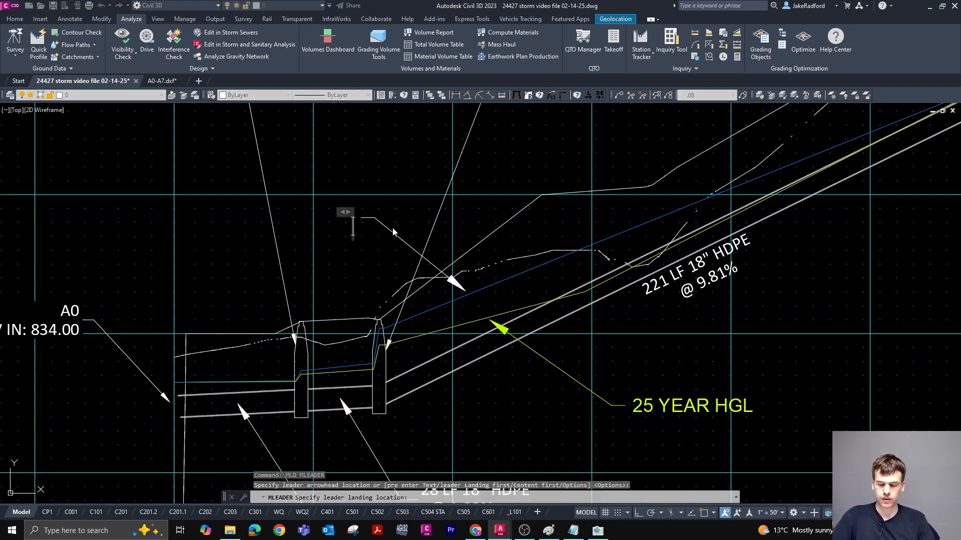
type("100 YEAR HGL")
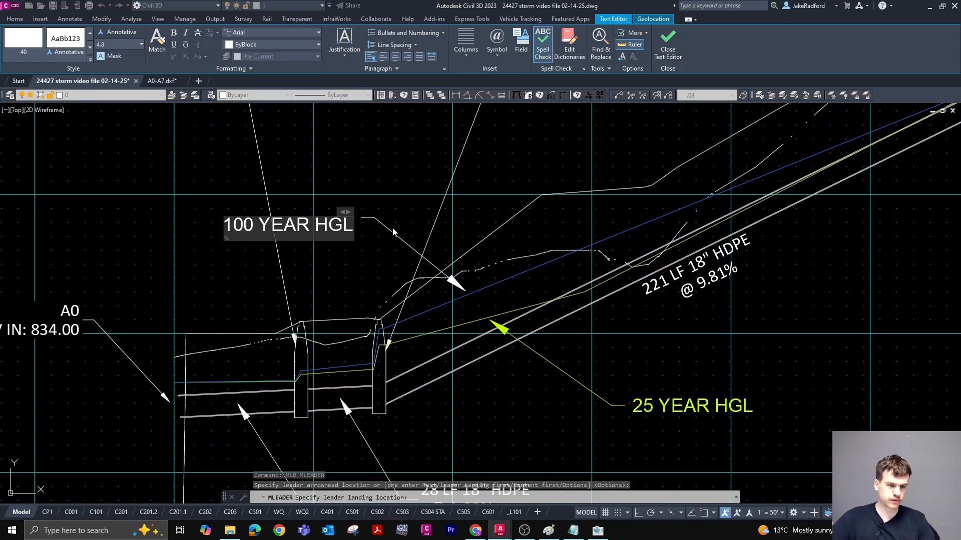
left_click(529, 189)
key("Escape")
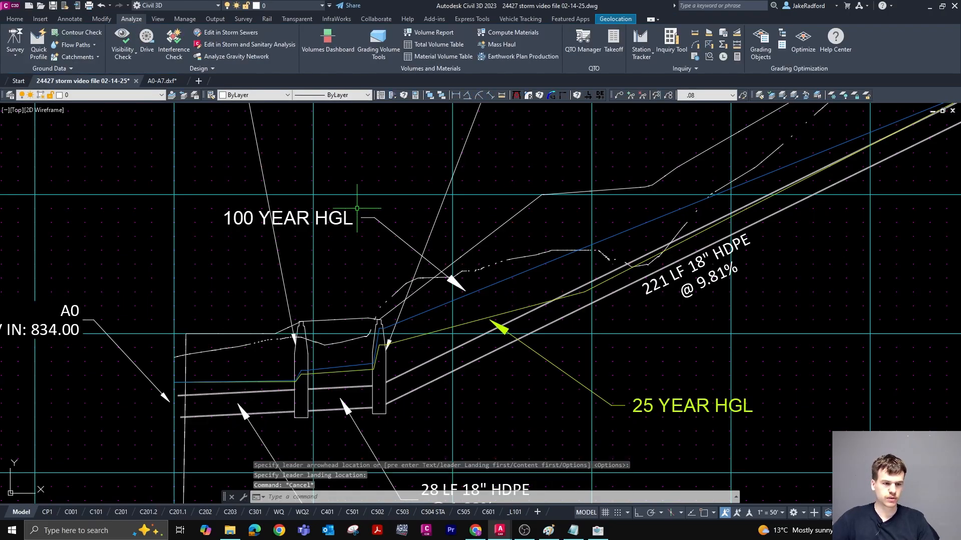
Match the "100 YEAR HGL" leader's properties to the blue HGL polyline with the CG command
left_click(341, 215)
type("cg")
key("space")
left_click(489, 282)
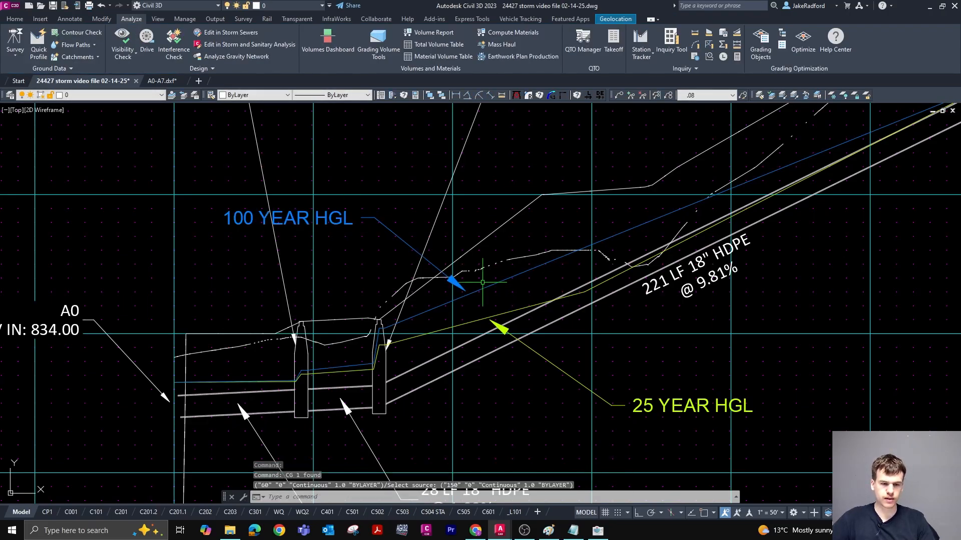
key("Escape")
key("Escape")
Review the whole Storm A profile with its 25-year and 100-year HGL lines and labels
scroll(418, 288, "down", 8)
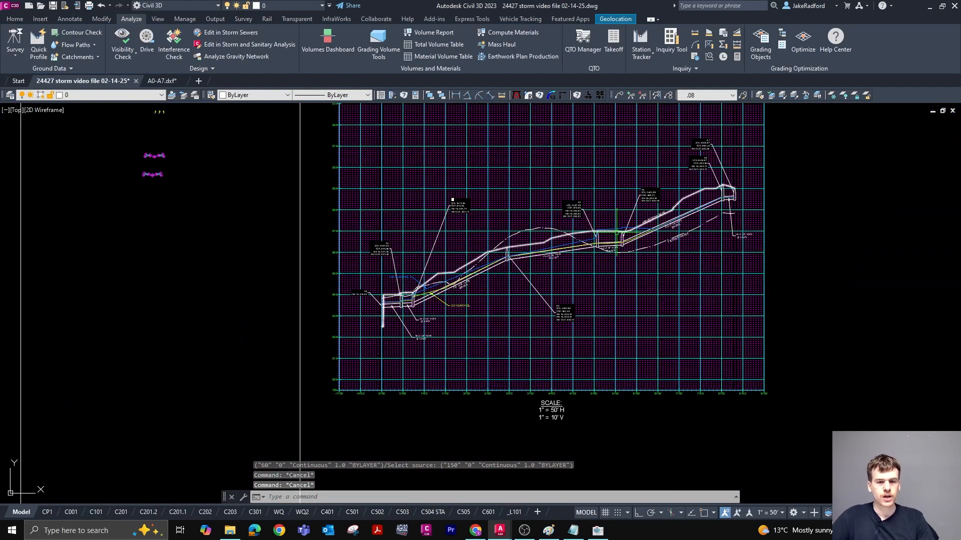
scroll(607, 268, "up", 2)
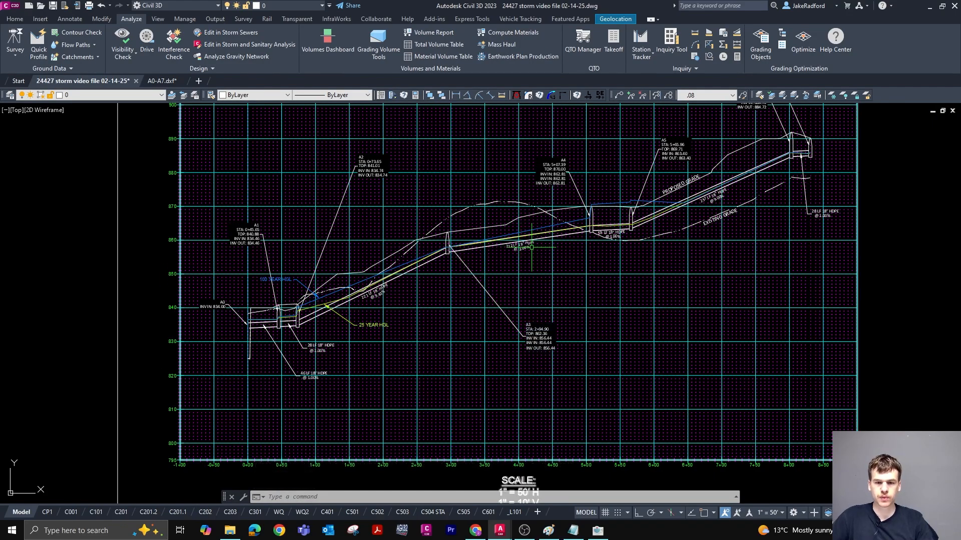
scroll(575, 180, "down", 4)
scroll(519, 197, "up", 3)
scroll(518, 203, "down", 2)
scroll(518, 204, "down", 3)
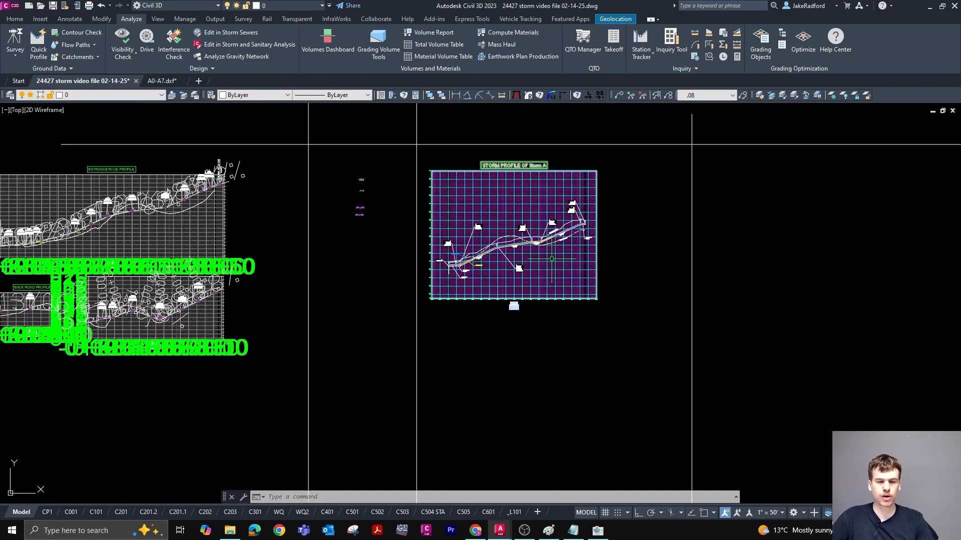
scroll(613, 273, "up", 2)
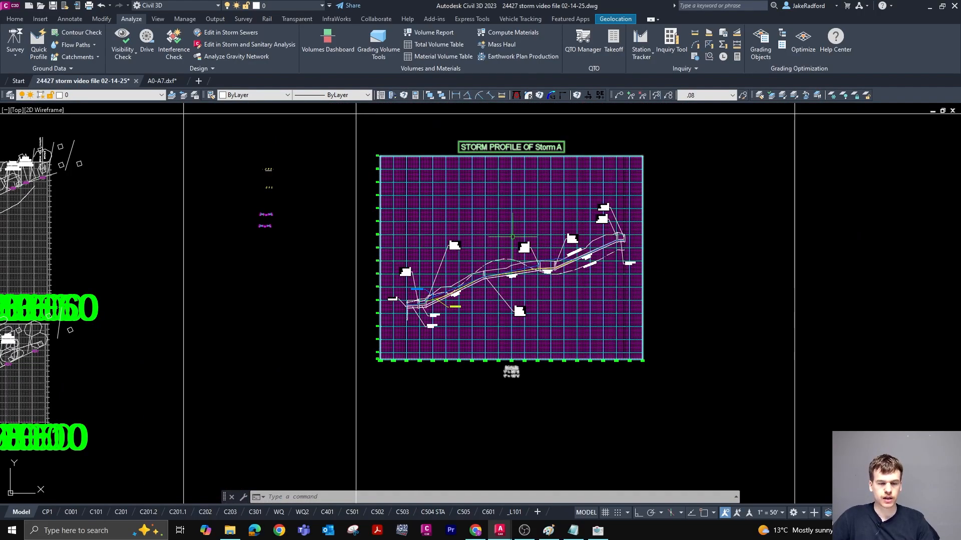
scroll(501, 244, "up", 2)
scroll(539, 266, "down", 2)
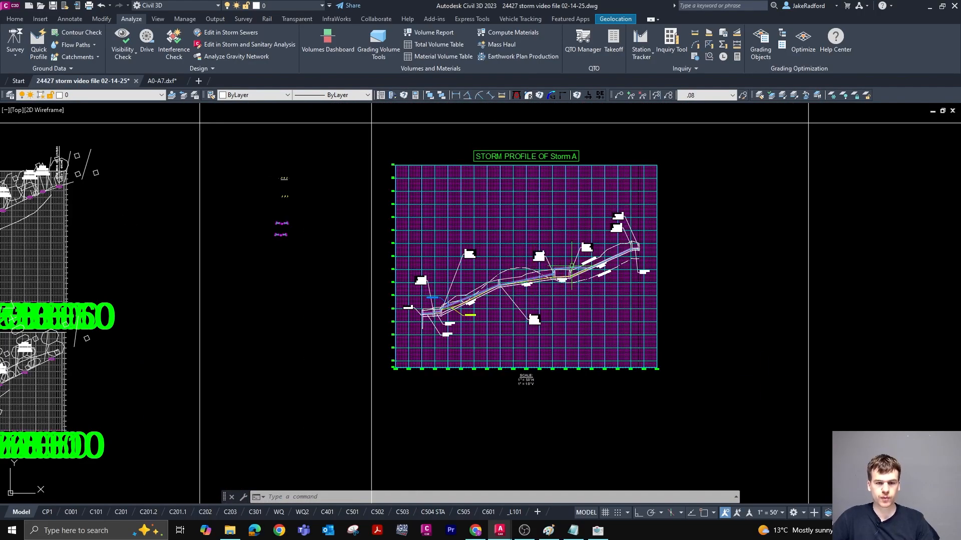